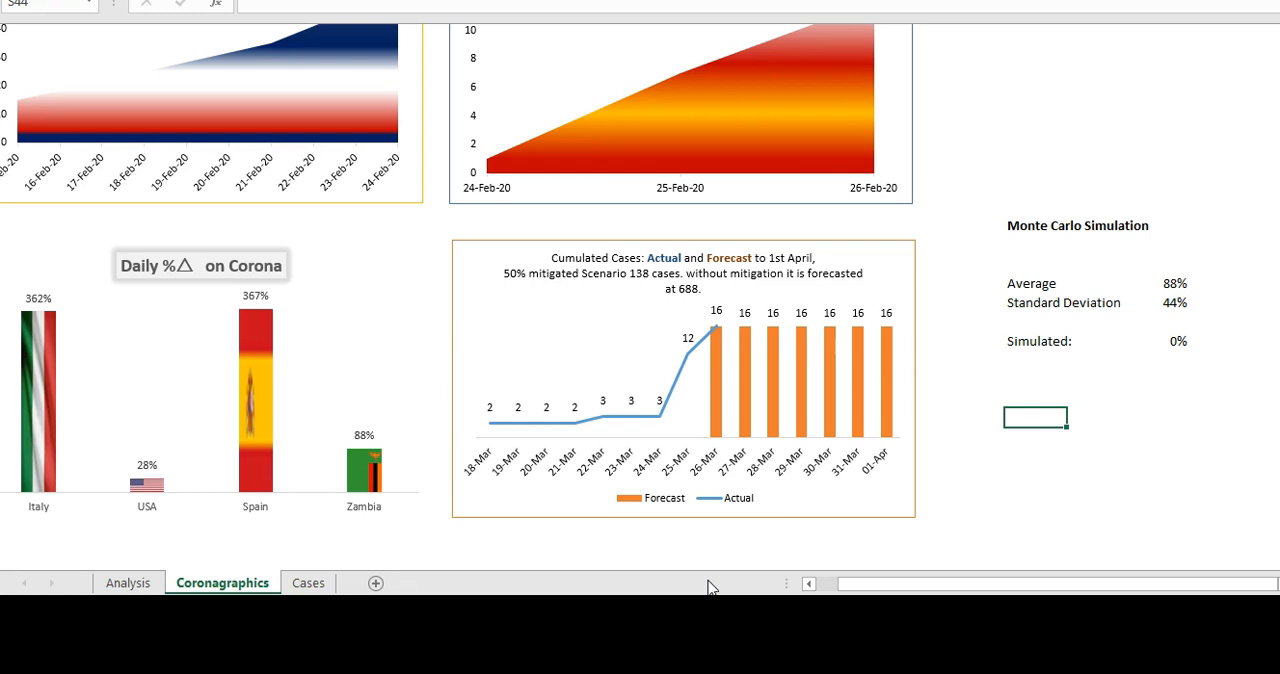
# - Go back to cell A1 of the Coronagraphics sheet to view the country case charts
pyautogui.press('Left')
pyautogui.press('Left')
pyautogui.press('Left')
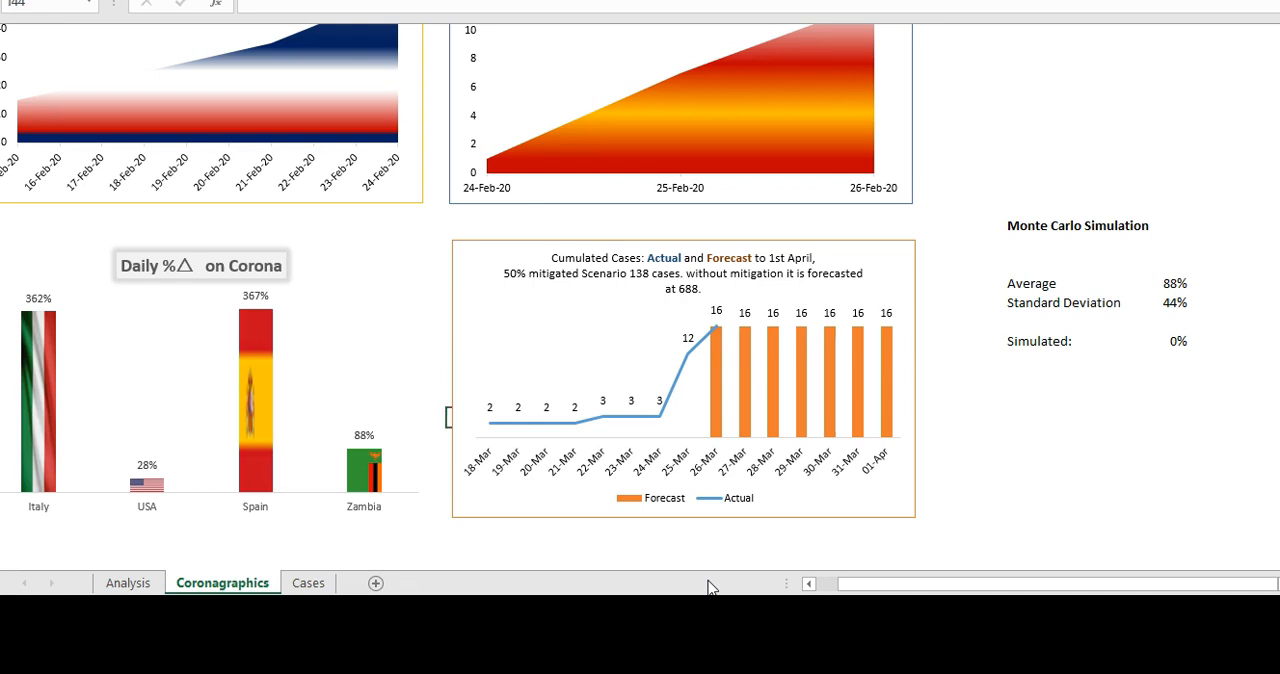
pyautogui.press('Left')
pyautogui.press('Left')
pyautogui.press('Left')
pyautogui.press('Left')
pyautogui.press('Left')
pyautogui.press('Left')
pyautogui.press('Left')
pyautogui.press('Left')
pyautogui.press('Left')
pyautogui.press('Up')
pyautogui.press('Up')
pyautogui.press('Up')
pyautogui.press('Up')
pyautogui.press('Up')
pyautogui.press('Up')
pyautogui.press('Up')
pyautogui.press('Up')
pyautogui.press('Up')
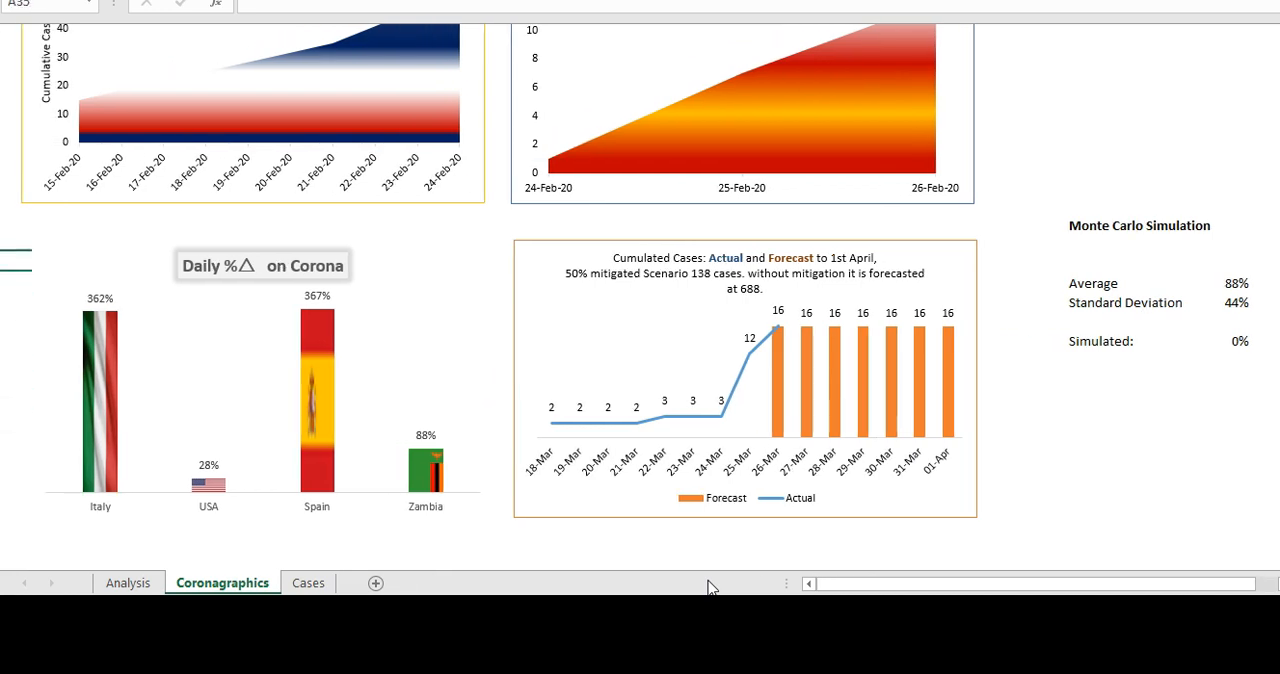
pyautogui.press('Up')
pyautogui.press('Up')
pyautogui.press('Up')
pyautogui.press('Up')
pyautogui.press('Up')
pyautogui.press('Up')
pyautogui.press('Up')
pyautogui.press('Up')
pyautogui.press('Up')
pyautogui.press('Up')
pyautogui.press('Up')
pyautogui.press('Up')
pyautogui.press('Up')
pyautogui.press('Up')
pyautogui.press('Up')
pyautogui.press('Up')
pyautogui.press('Up')
pyautogui.press('Up')
pyautogui.press('Up')
pyautogui.press('Up')
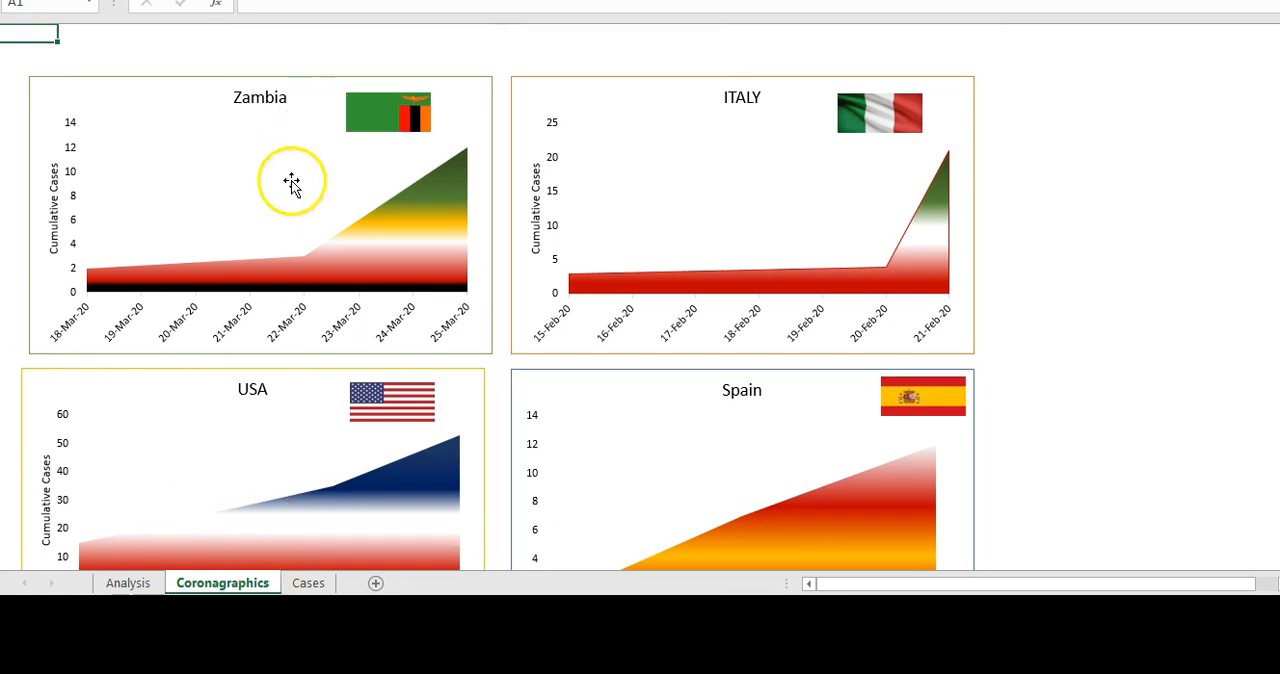
# - Check the Zambia chart's source data on the Analysis sheet and extend its date range to $D$29:$G$29 in the series formula
pyautogui.click(329, 258)
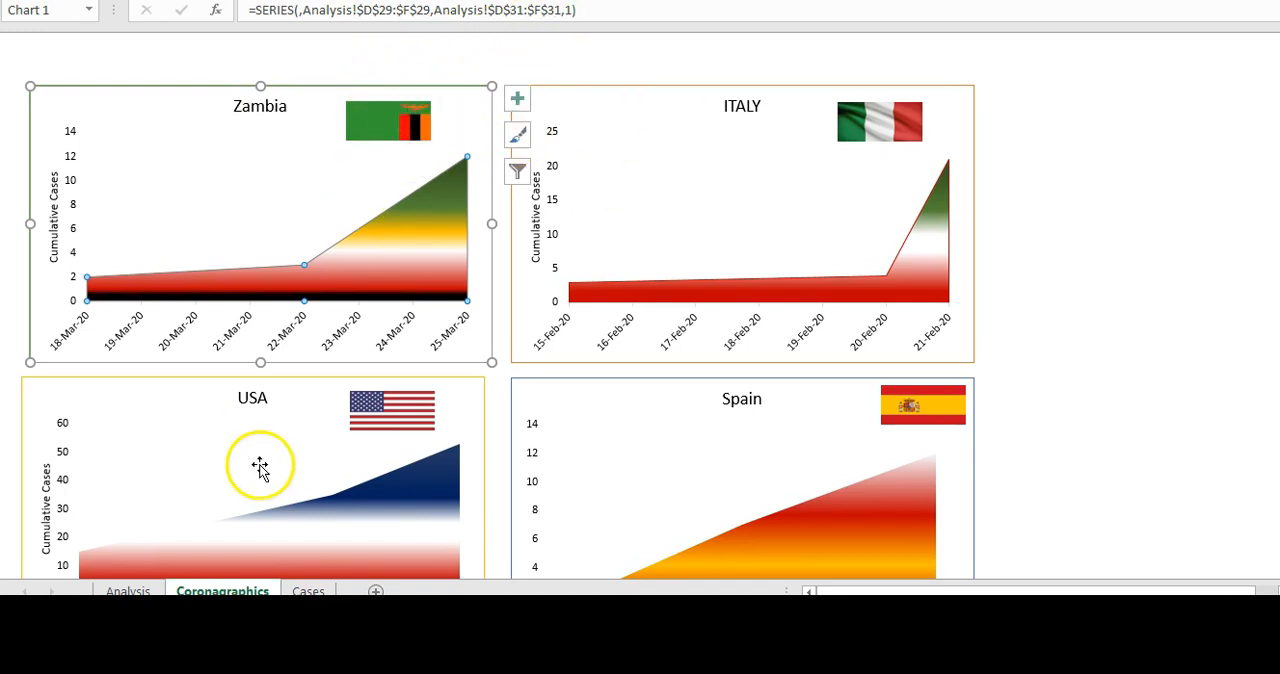
pyautogui.click(136, 586)
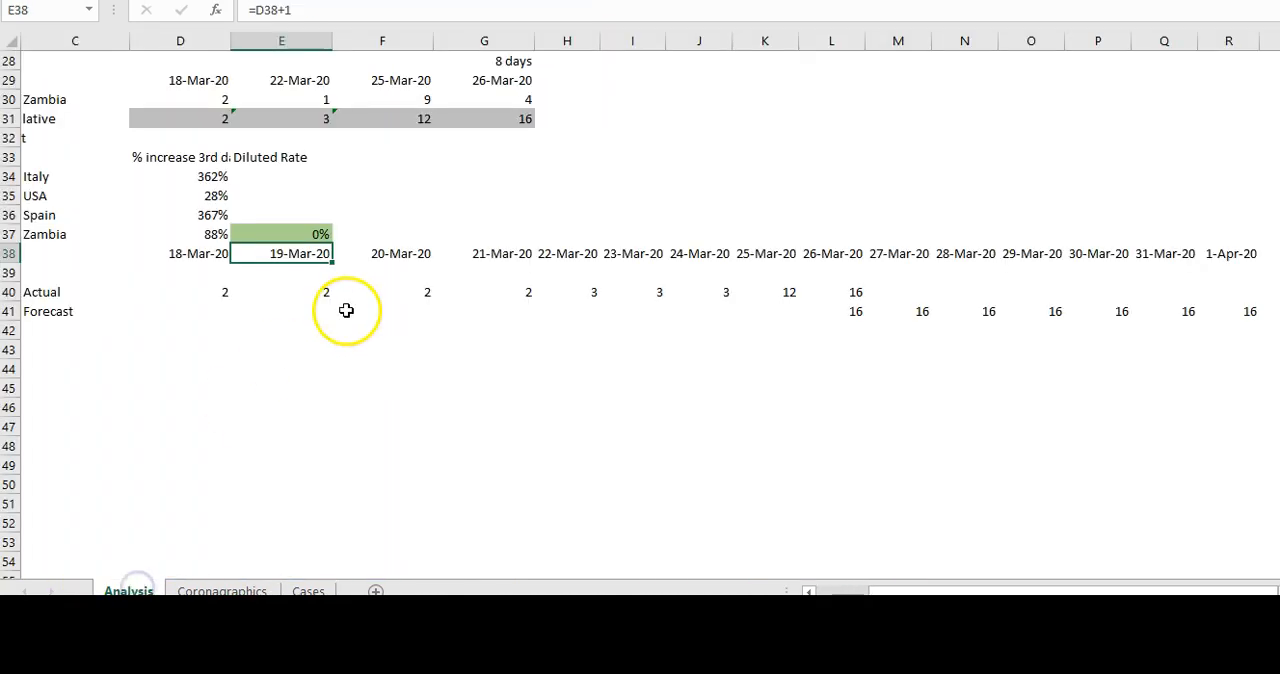
pyautogui.click(226, 590)
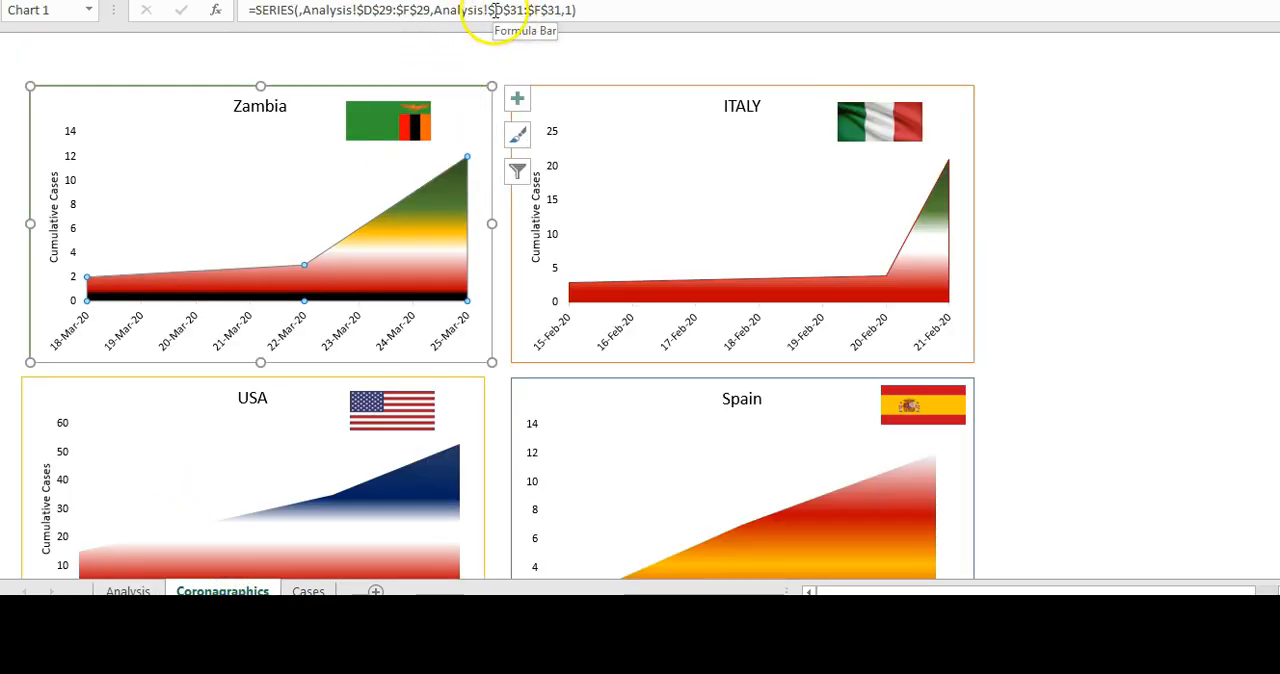
pyautogui.click(410, 12)
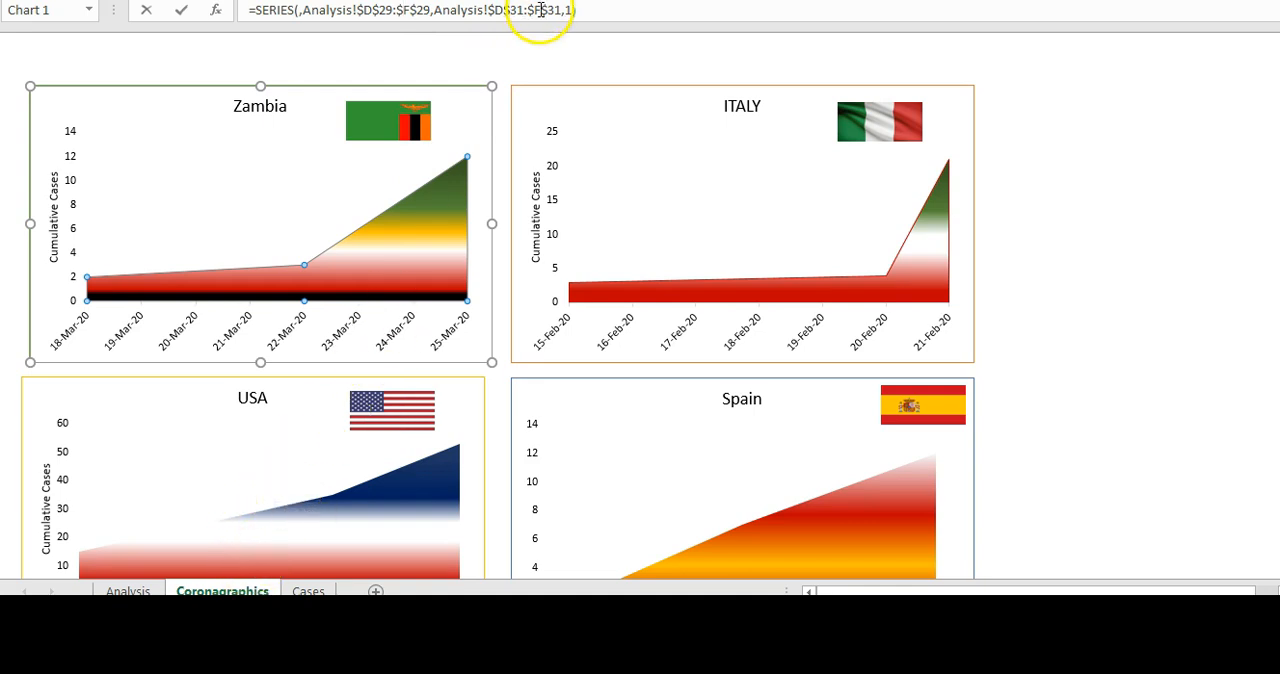
pyautogui.click(410, 9)
pyautogui.press('BackSpace')
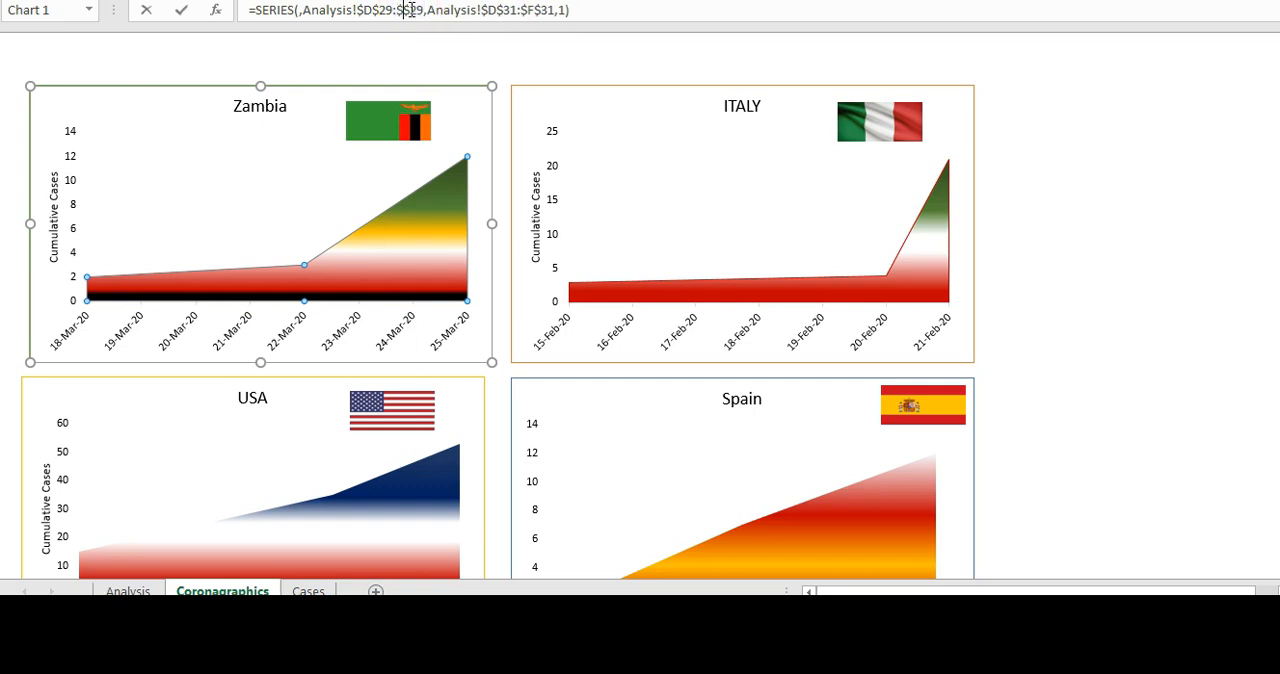
pyautogui.write('g')
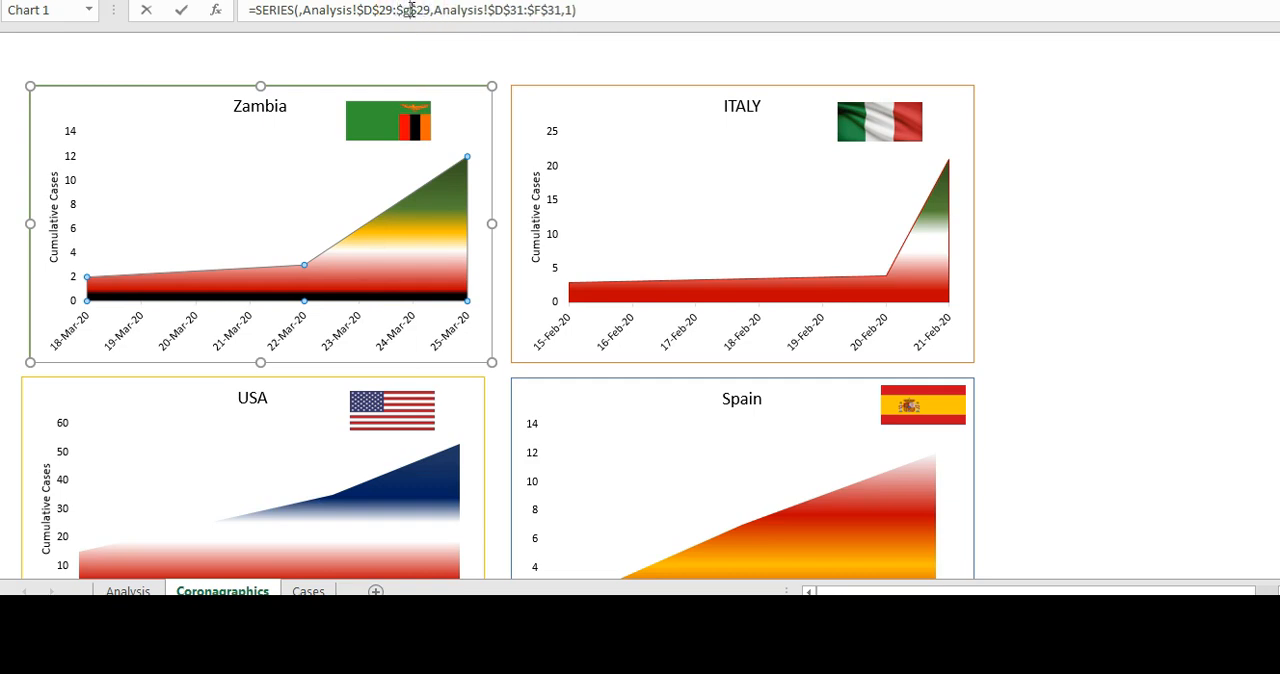
# - Extend the Zambia chart's cumulative values to Analysis!$D$31:$G$31 and apply the edited series formula
pyautogui.click(540, 9)
pyautogui.press('BackSpace')
pyautogui.write('g')
pyautogui.press('Return')
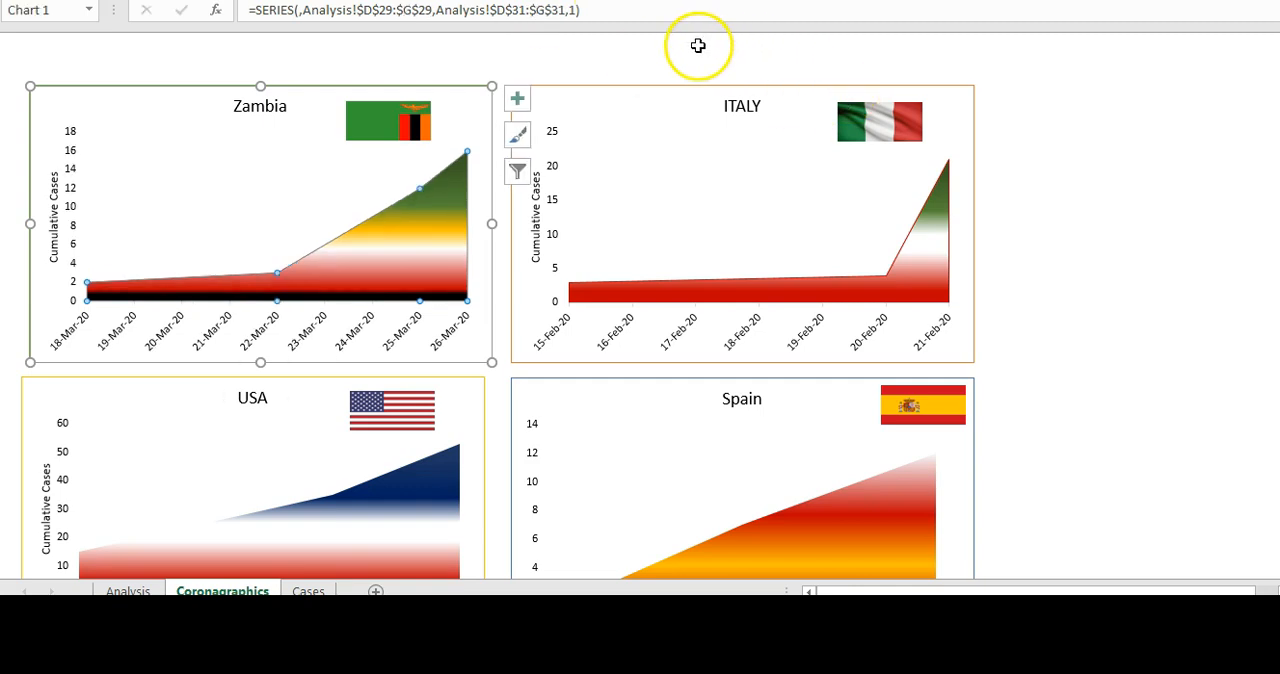
pyautogui.click(698, 45)
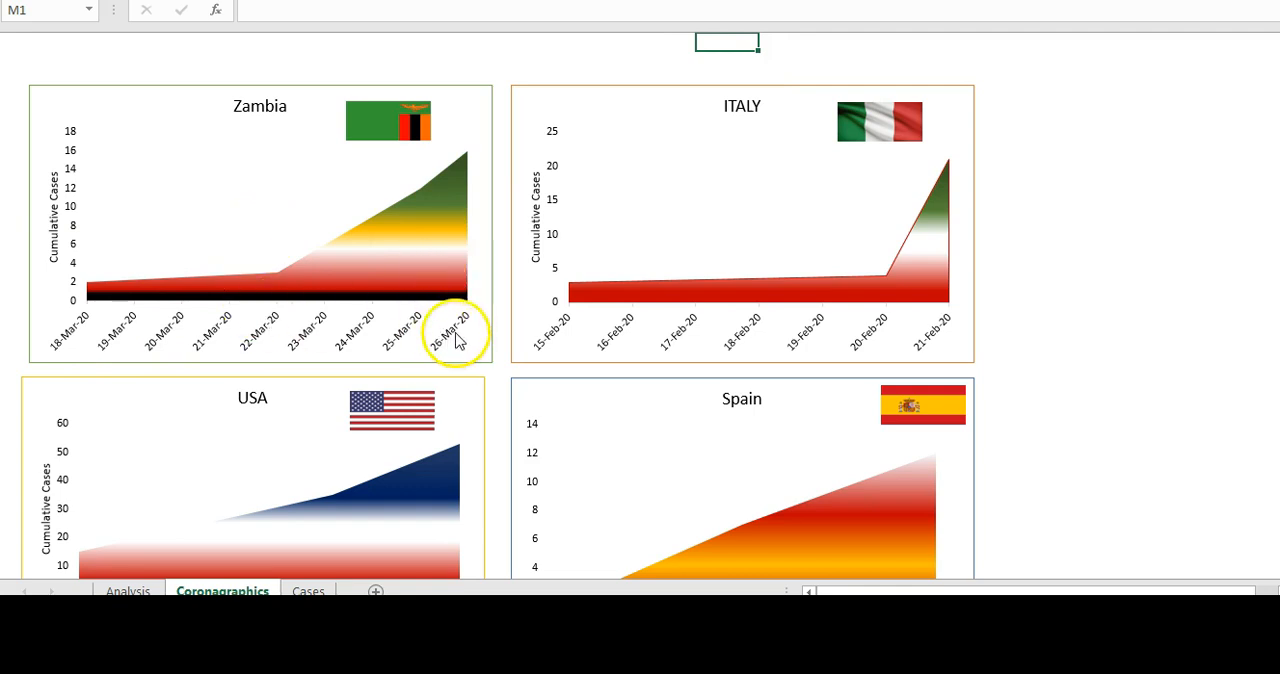
pyautogui.click(468, 152)
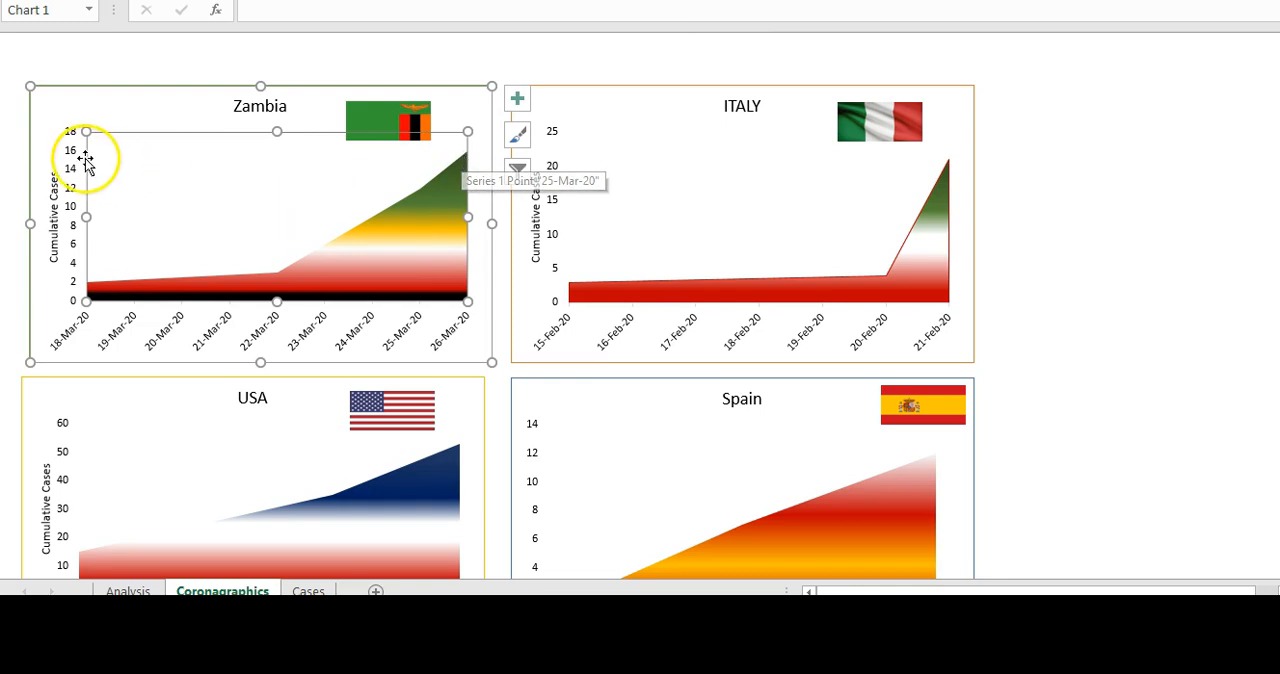
pyautogui.click(312, 39)
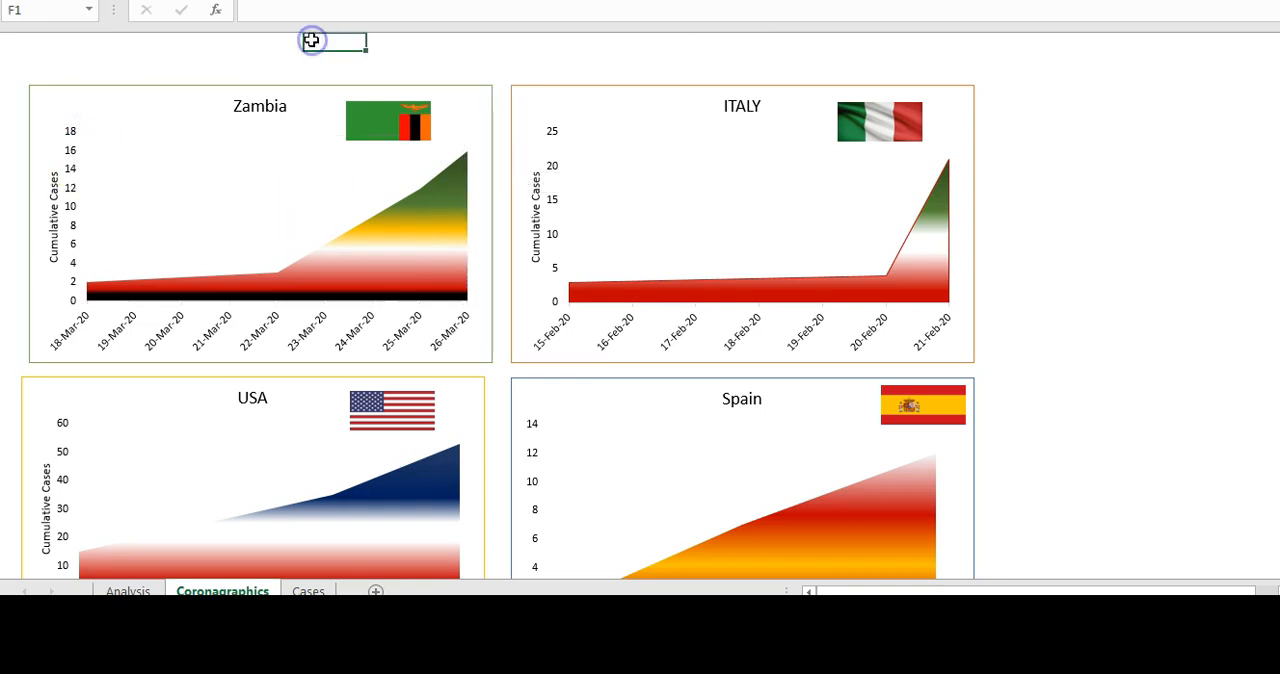
# - Extend the Italy chart's series to column G, with dates Analysis!$D$13:$G$13 and values Analysis!$D$15:$G$15
pyautogui.click(729, 298)
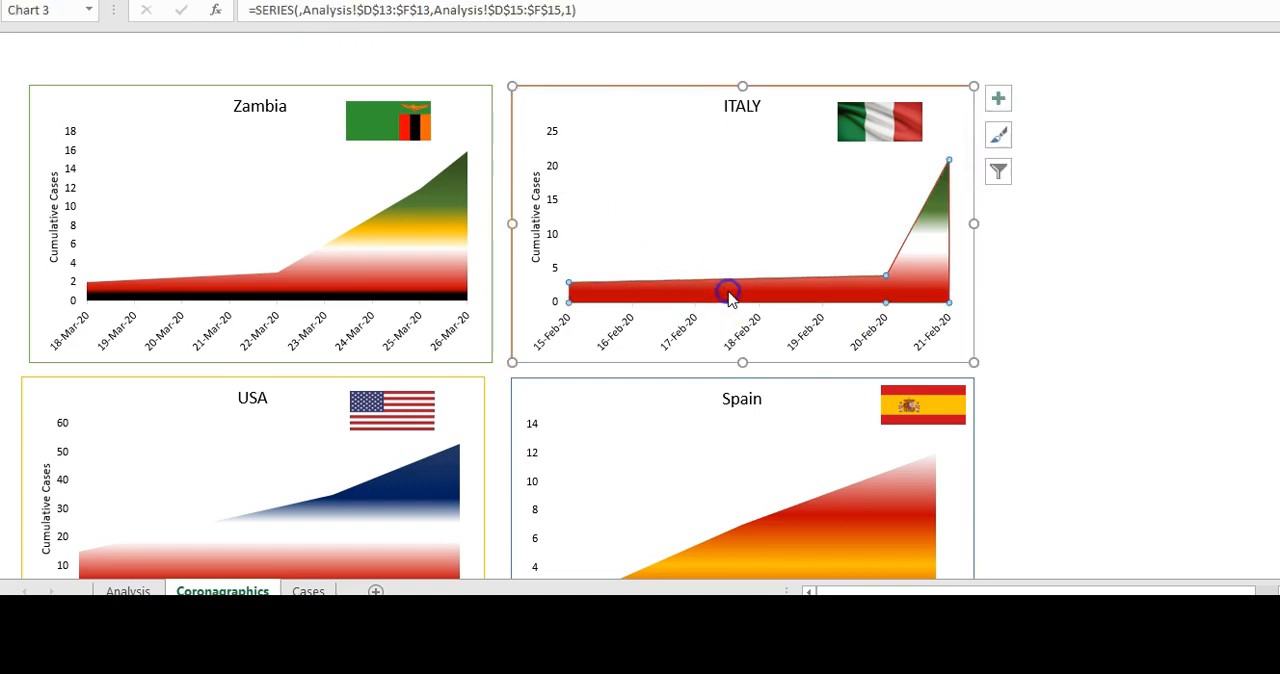
pyautogui.click(538, 10)
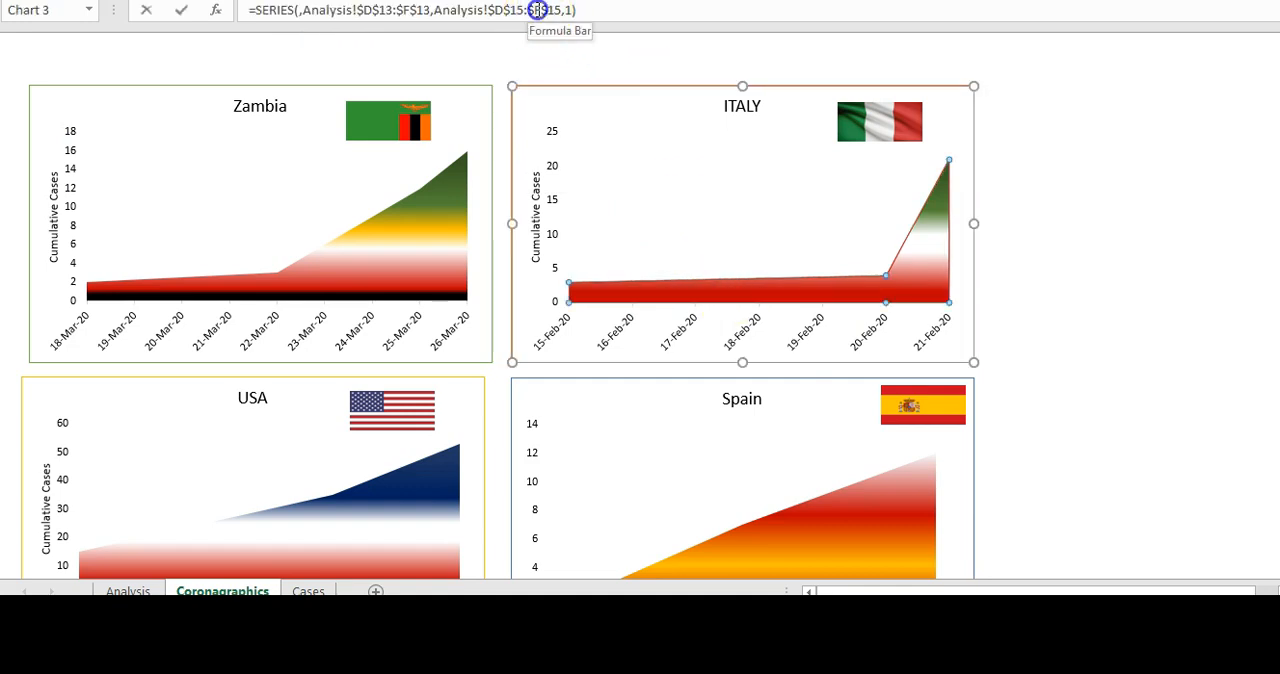
pyautogui.doubleClick(411, 10)
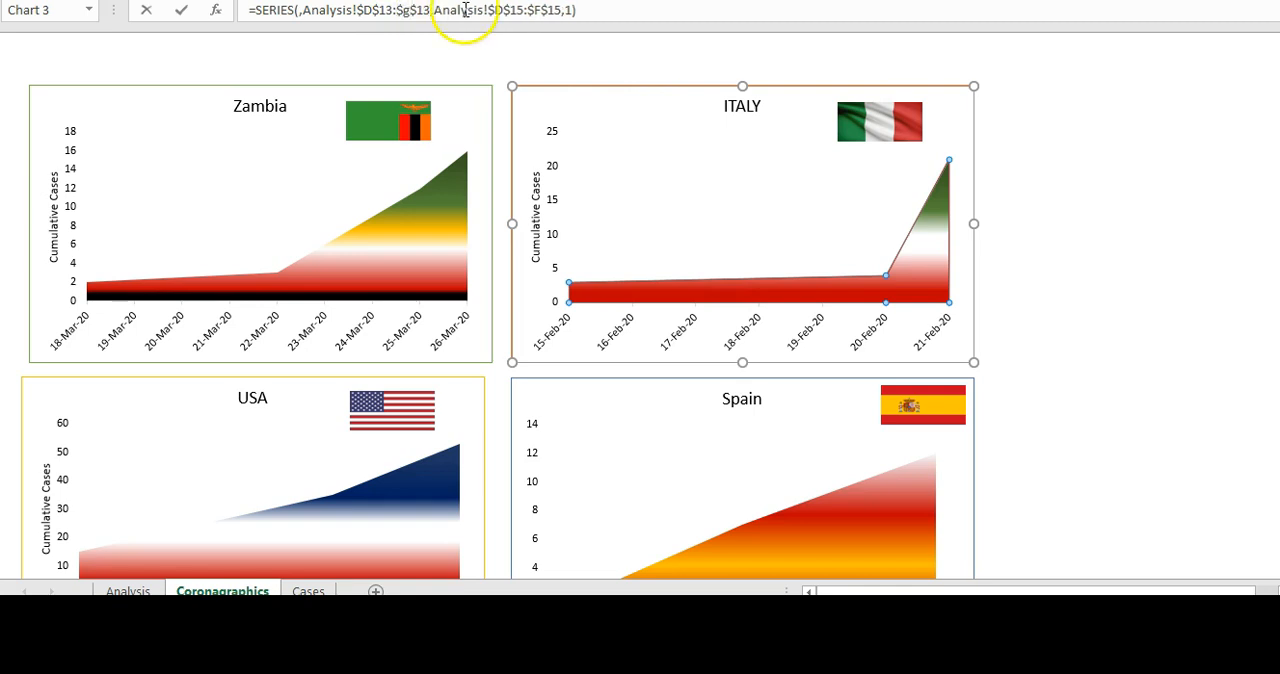
pyautogui.click(541, 10)
pyautogui.press('BackSpace')
pyautogui.write('g')
pyautogui.press('Return')
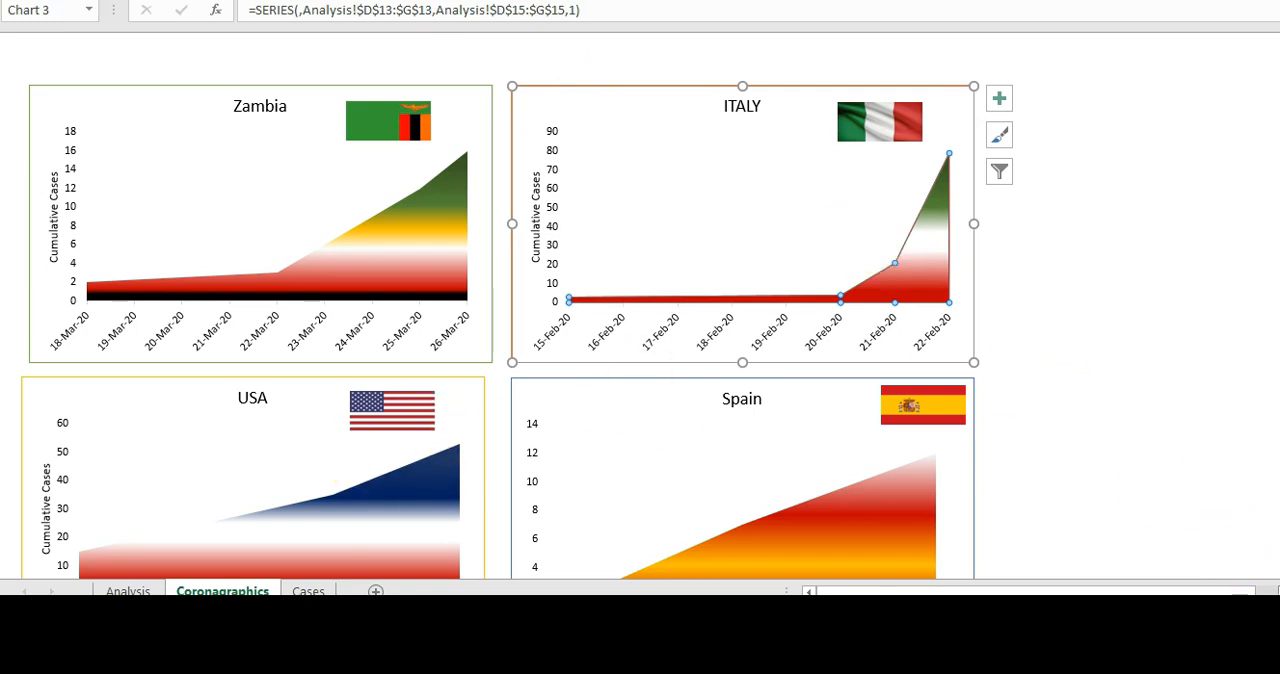
# - Extend the USA chart's series to column G, with dates Analysis!$D$19:$G$19 and values Analysis!$D$21:$G$21
pyautogui.scroll(-1, 517, 330)
pyautogui.click(411, 488)
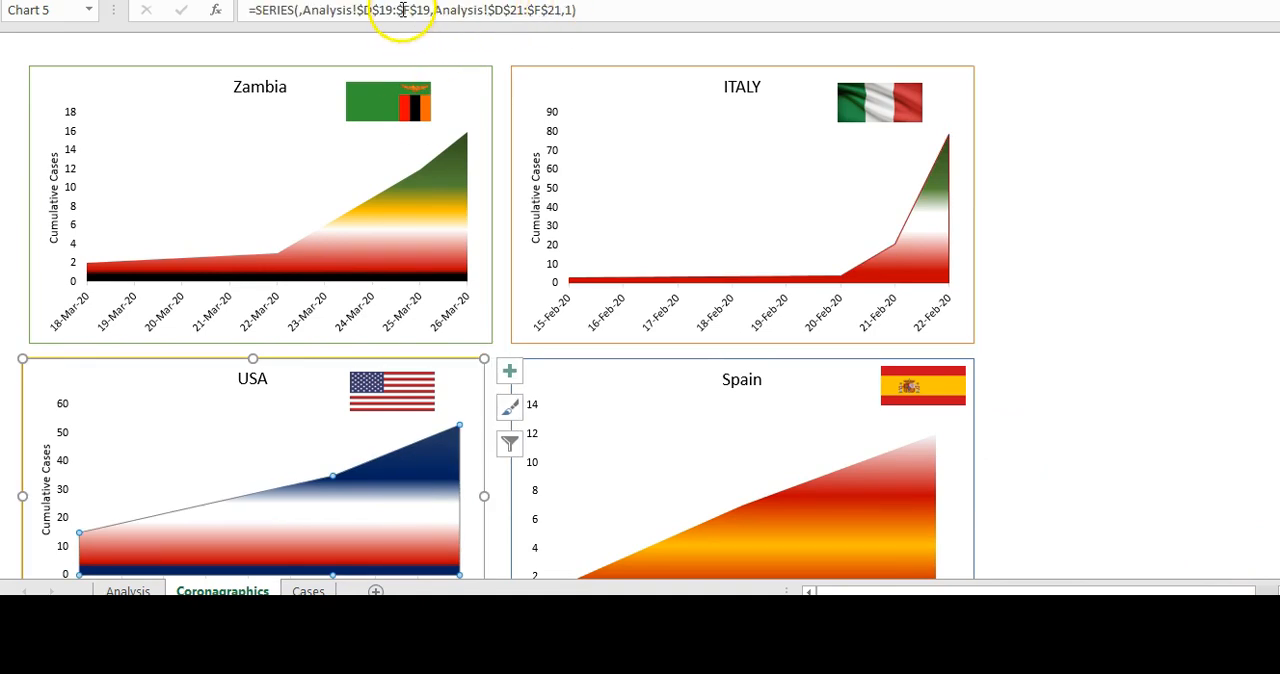
pyautogui.click(410, 10)
pyautogui.write('g')
pyautogui.click(543, 11)
pyautogui.press('BackSpace')
pyautogui.write('g')
pyautogui.press('Return')
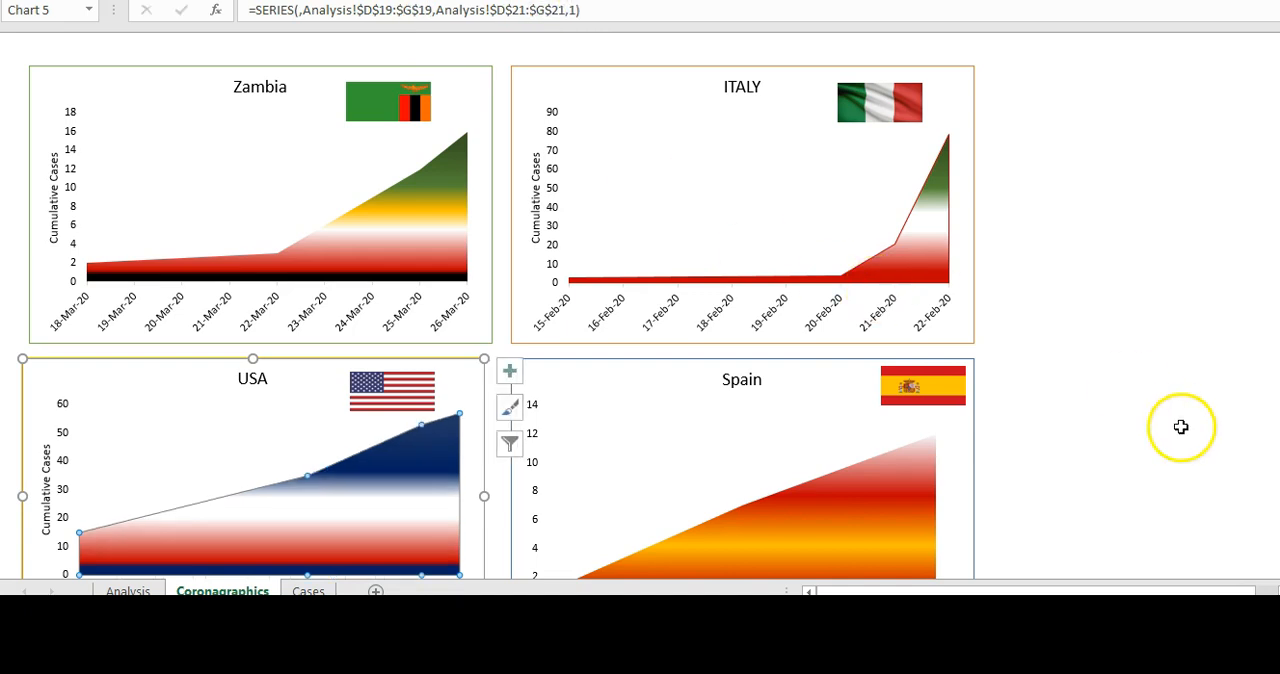
# - Extend the Spain chart's series to column G, with dates Analysis!$D$24:$G$24 and values Analysis!$D$26:$G$26
pyautogui.click(837, 494)
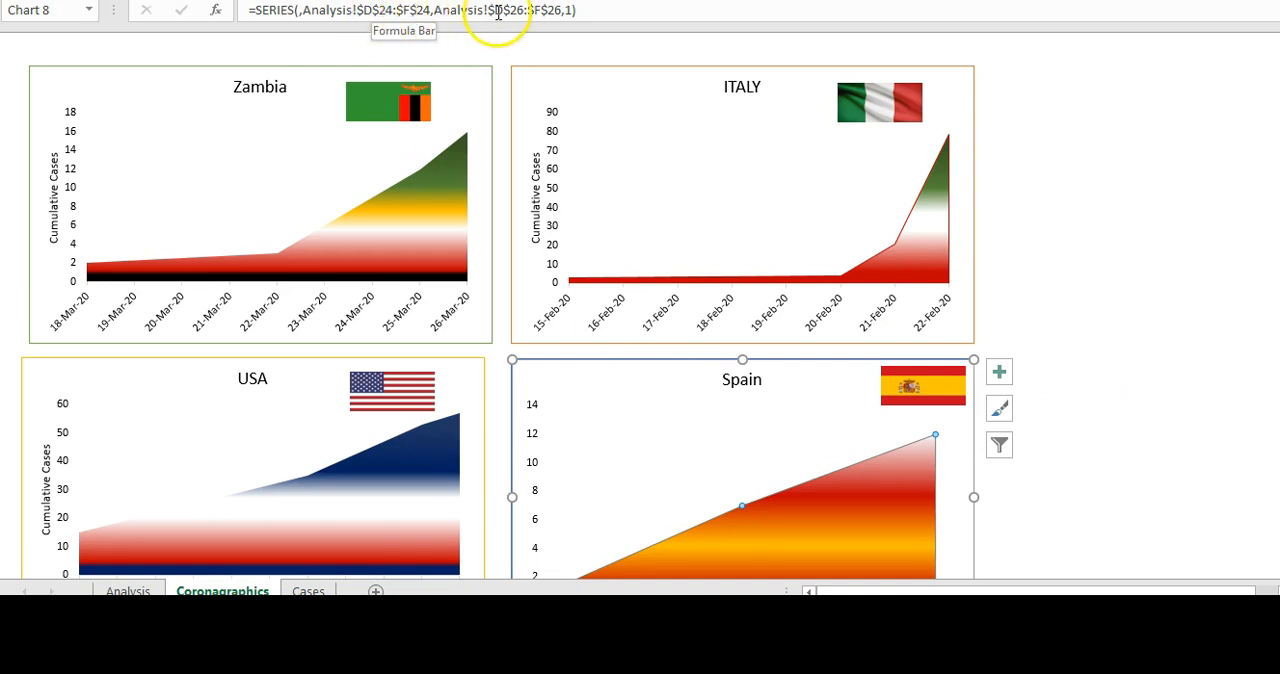
pyautogui.click(410, 10)
pyautogui.press('BackSpace')
pyautogui.write('g')
pyautogui.click(543, 12)
pyautogui.press('BackSpace')
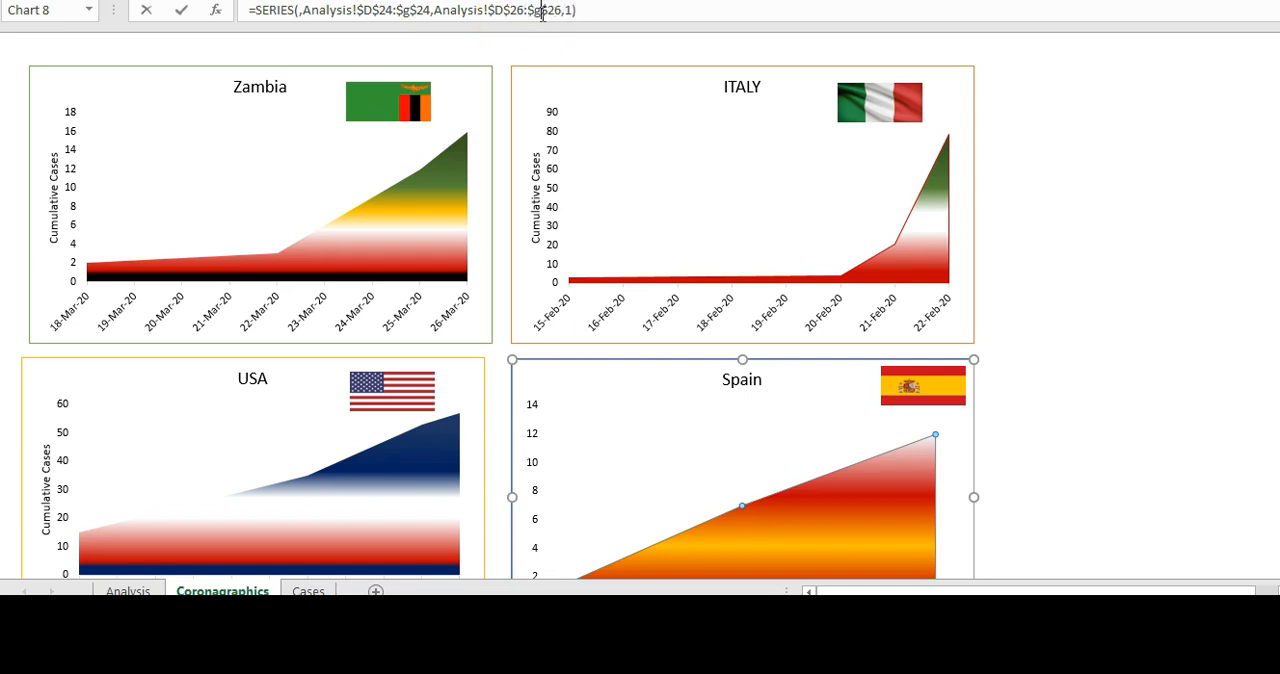
pyautogui.press('Return')
pyautogui.click(1112, 262)
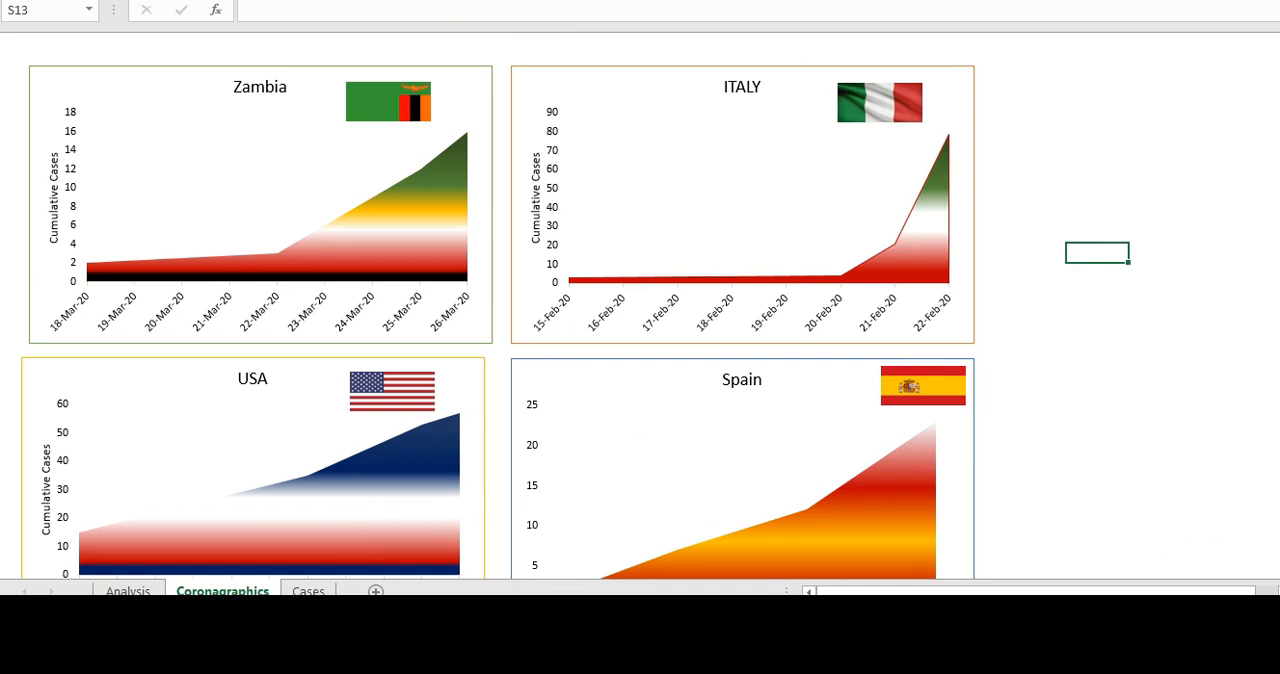
# - Review the daily percentage change and forecast charts and locate Italy's case data in the Analysis sheet's Case Tracker
pyautogui.scroll(-3, 576, 310)
pyautogui.scroll(-4, 576, 310)
pyautogui.scroll(-2, 651, 451)
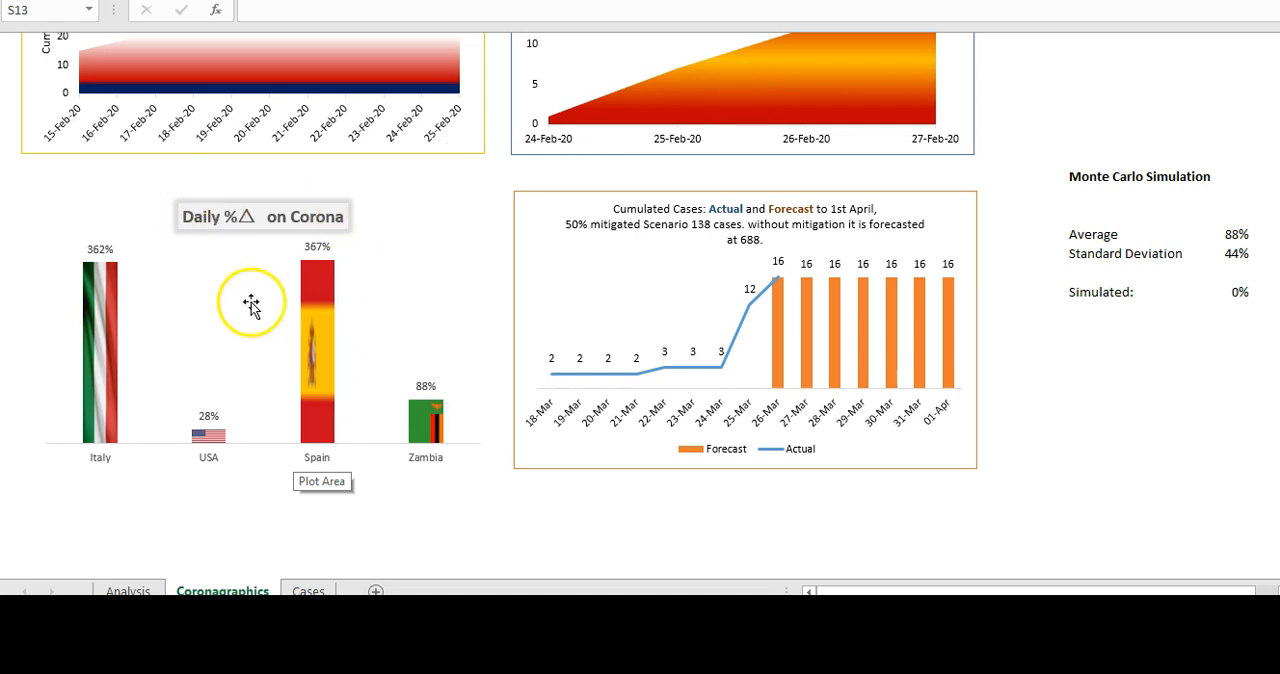
pyautogui.click(132, 589)
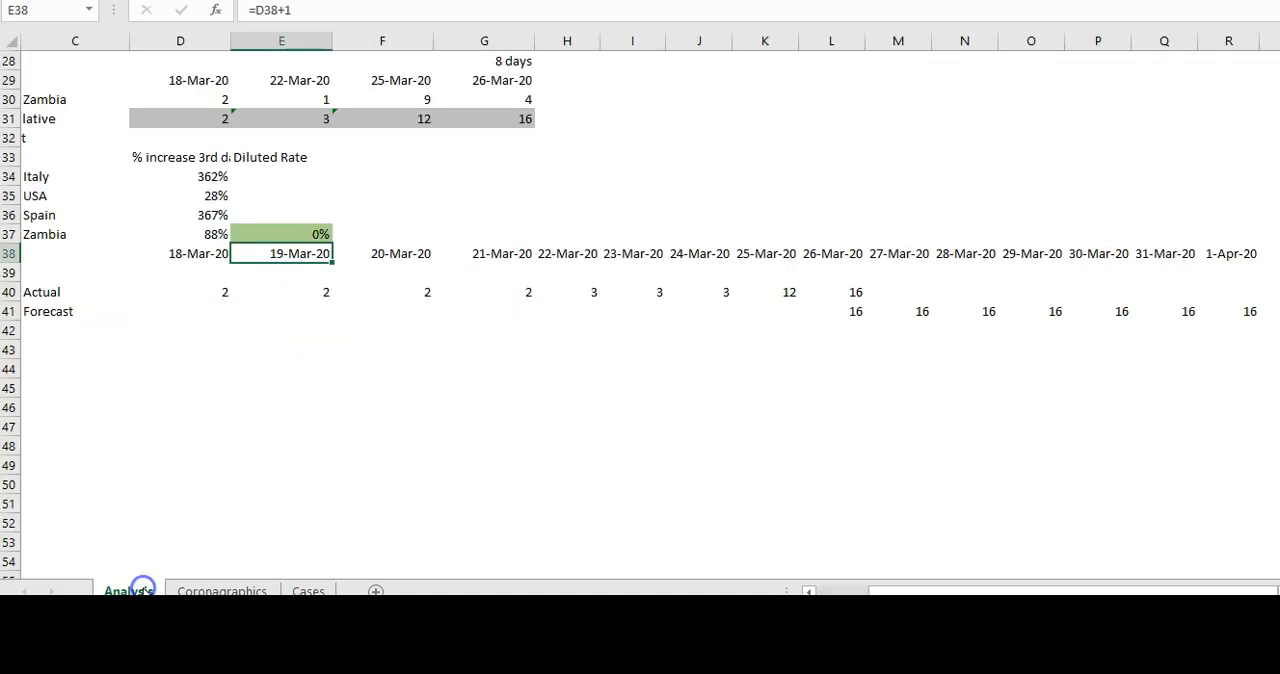
pyautogui.click(184, 366)
pyautogui.press('Up')
pyautogui.press('Up')
pyautogui.press('Up')
pyautogui.press('Up')
pyautogui.press('Up')
pyautogui.press('Up')
pyautogui.press('Up')
pyautogui.press('Up')
pyautogui.press('Up')
pyautogui.press('Up')
pyautogui.press('Up')
pyautogui.press('Up')
pyautogui.press('Up')
pyautogui.press('Up')
pyautogui.press('Up')
pyautogui.press('Up')
pyautogui.press('Up')
pyautogui.press('Up')
pyautogui.press('Up')
pyautogui.press('Up')
pyautogui.press('Up')
pyautogui.press('Up')
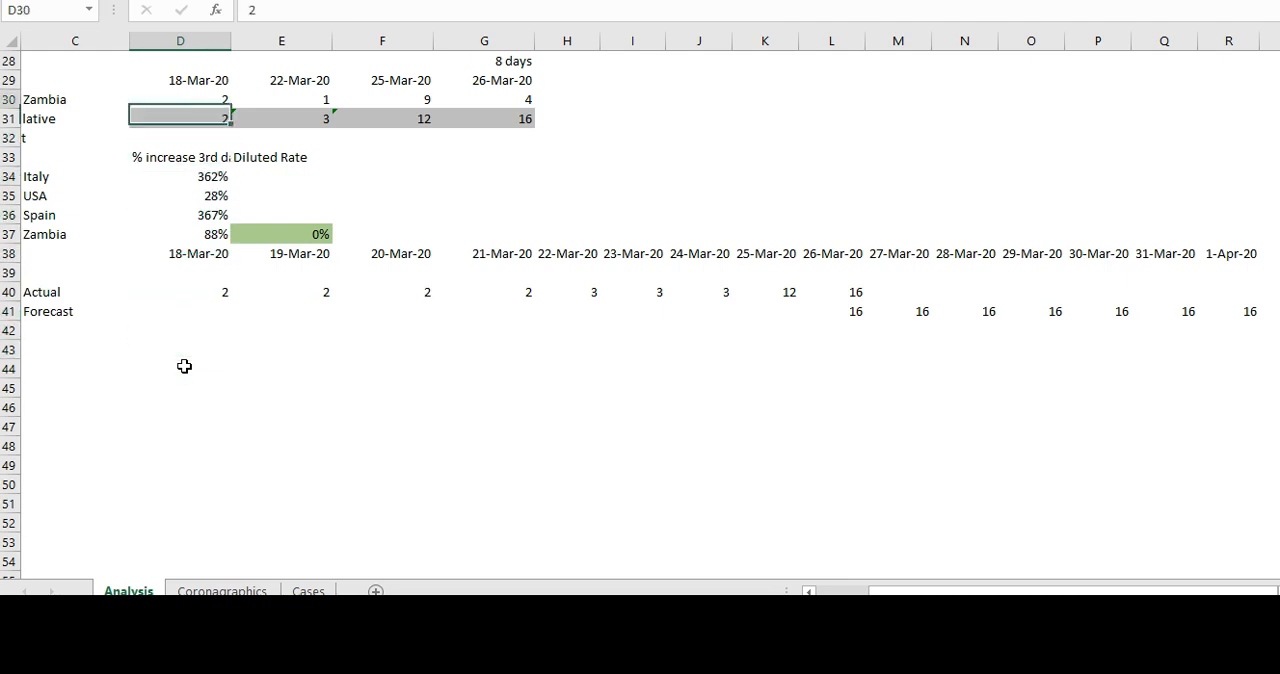
pyautogui.press('Down')
pyautogui.press('Down')
pyautogui.press('Down')
pyautogui.press('Down')
pyautogui.press('Down')
pyautogui.press('Down')
pyautogui.press('Down')
pyautogui.press('Down')
pyautogui.press('Down')
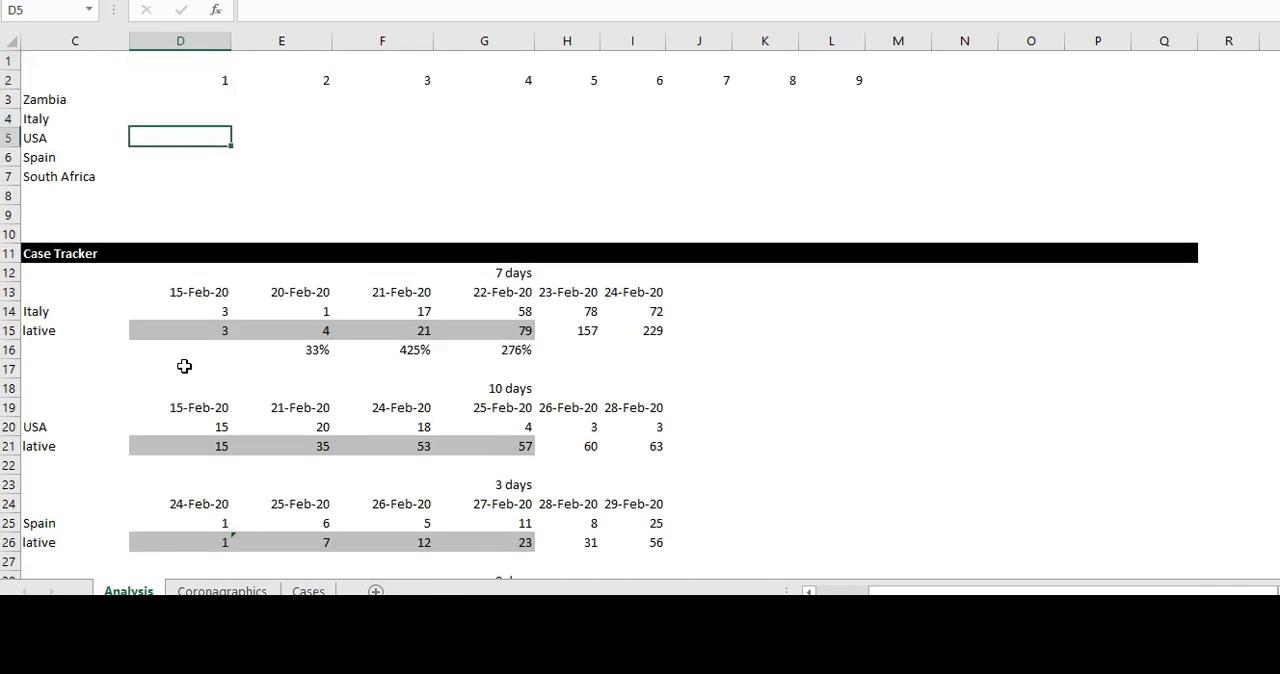
pyautogui.press('Down')
pyautogui.press('Down')
pyautogui.press('Down')
pyautogui.press('Down')
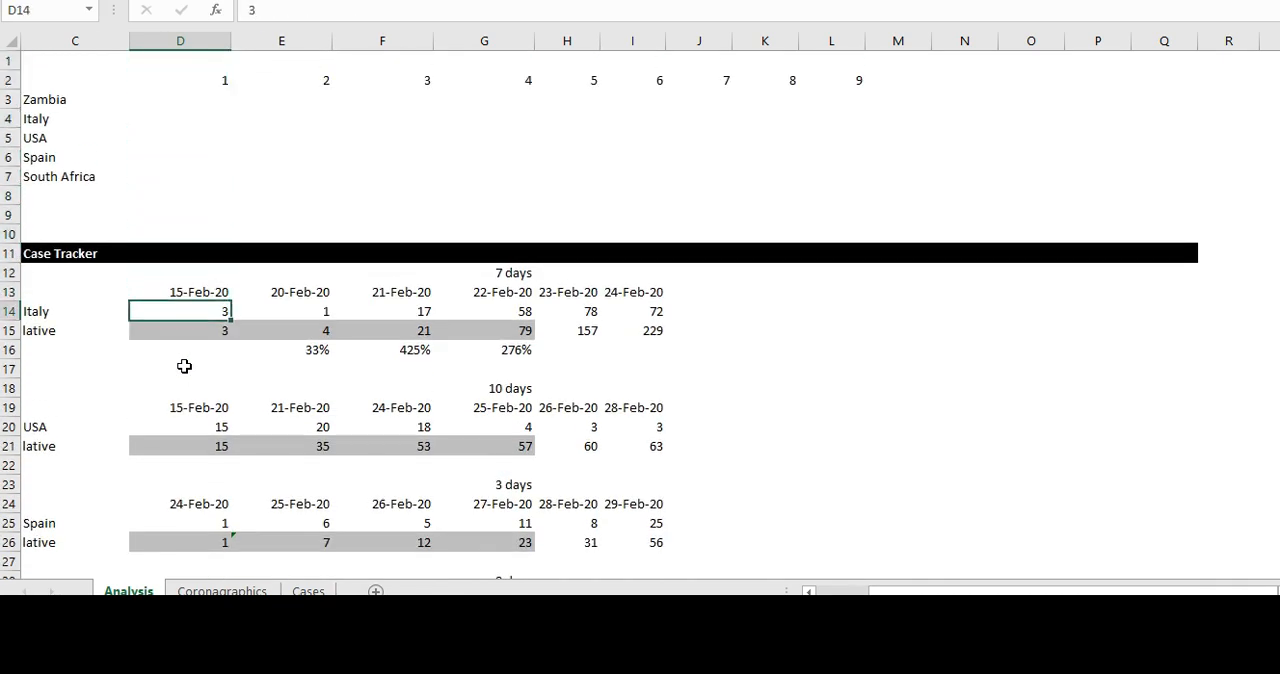
# - Examine Italy's cumulative case formulas in D15:G15 of the Case Tracker
pyautogui.press('Up')
pyautogui.press('Down')
pyautogui.press('Right')
pyautogui.press('Right')
pyautogui.press('Right')
pyautogui.press('Right')
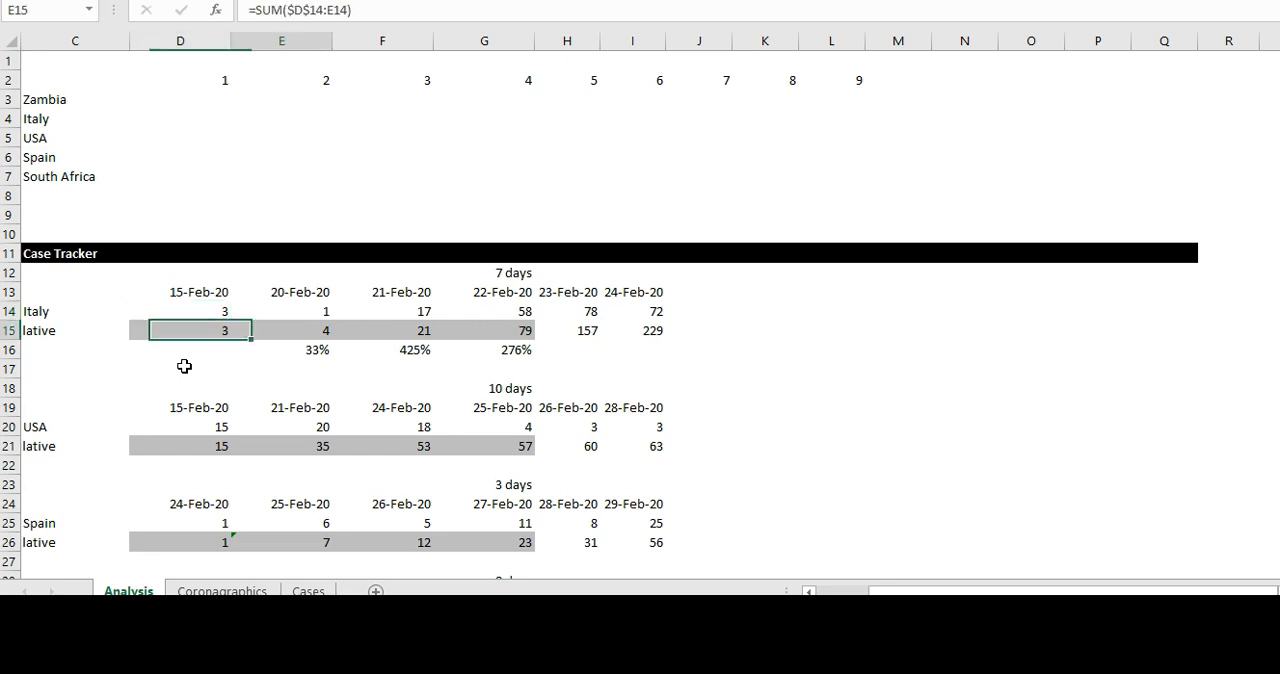
pyautogui.press('Left')
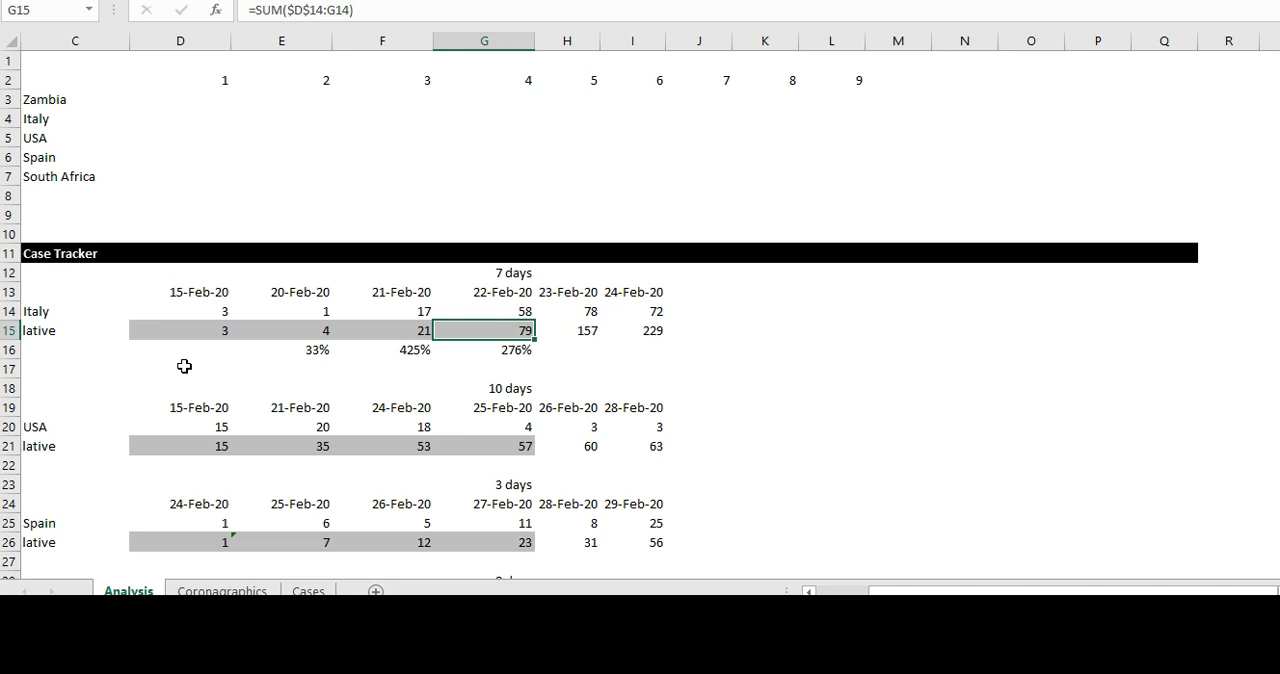
pyautogui.press('Left')
pyautogui.press('Left')
pyautogui.press('Left')
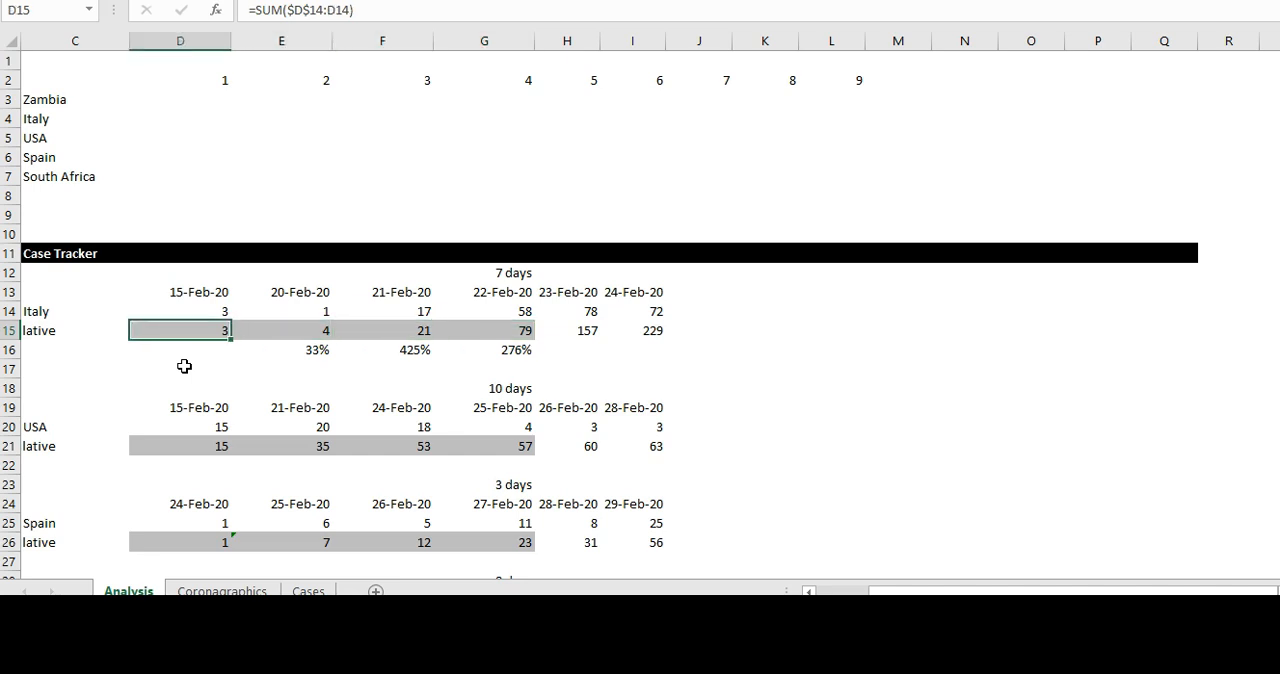
pyautogui.press('Right')
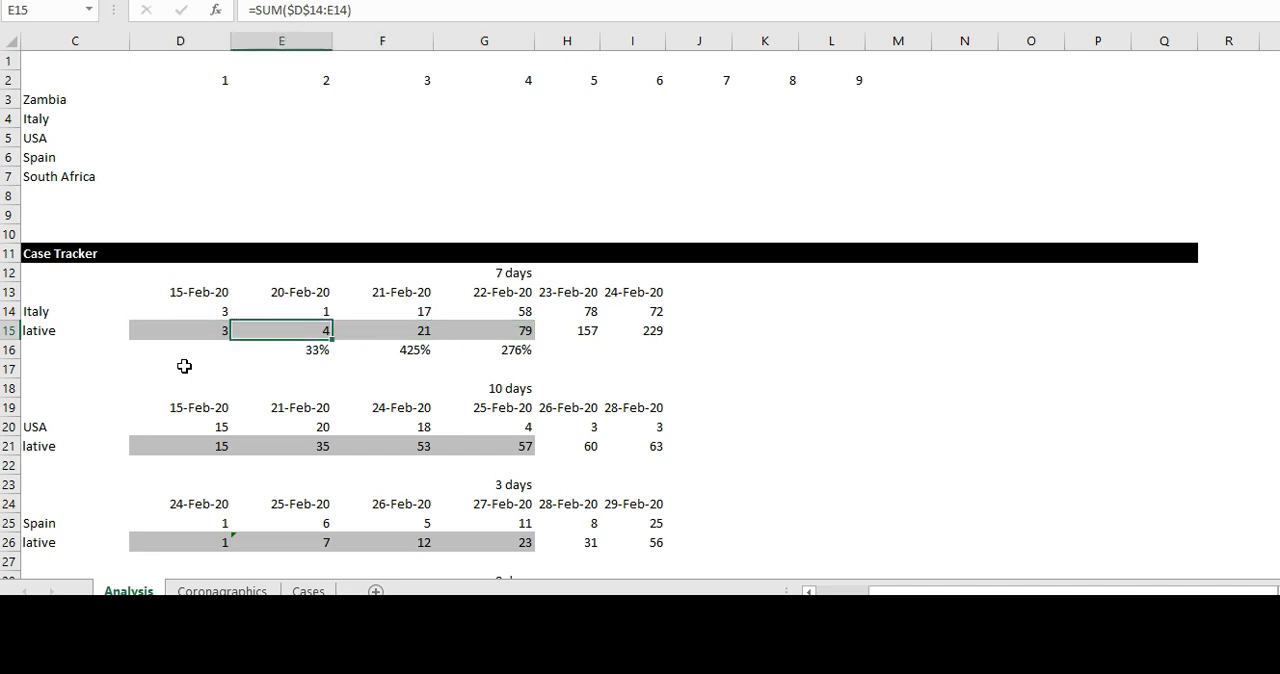
pyautogui.press('Right')
pyautogui.press('Right')
# - Examine the USA's cumulative case formulas in D21:G21 of the Case Tracker
pyautogui.press('Down')
pyautogui.press('Down')
pyautogui.press('Down')
pyautogui.press('Down')
pyautogui.press('Down')
pyautogui.press('Down')
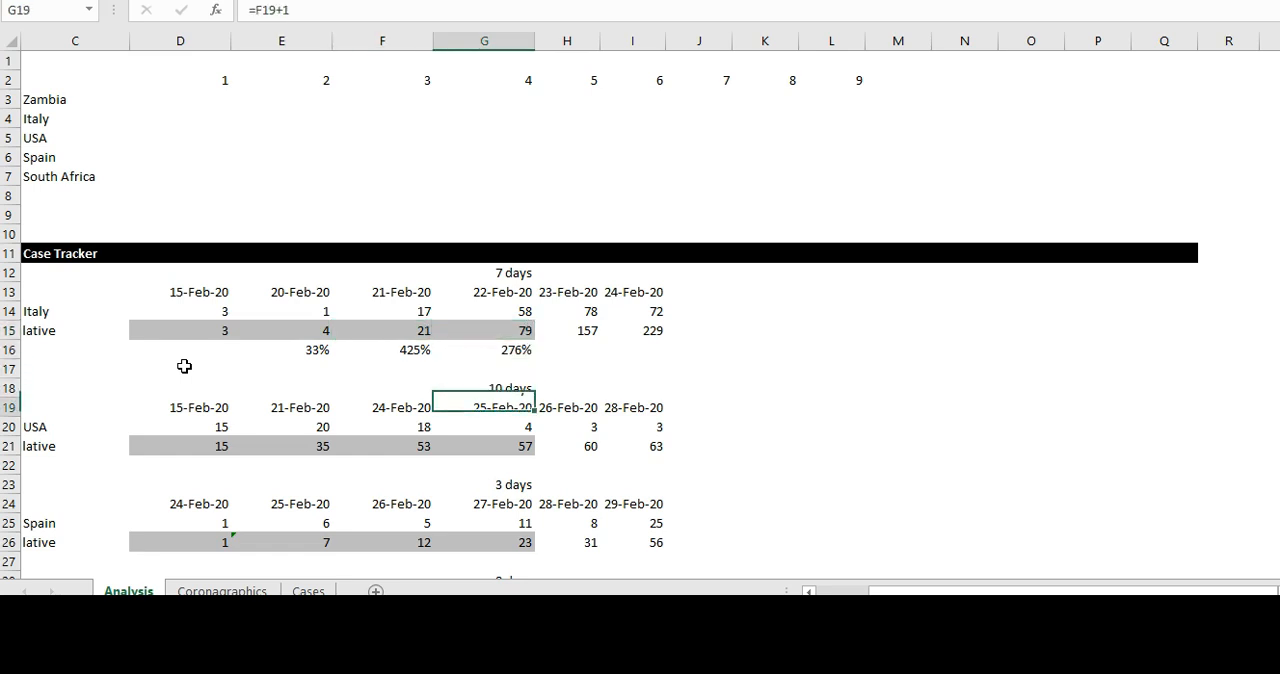
pyautogui.press('Left')
pyautogui.press('Left')
pyautogui.press('Left')
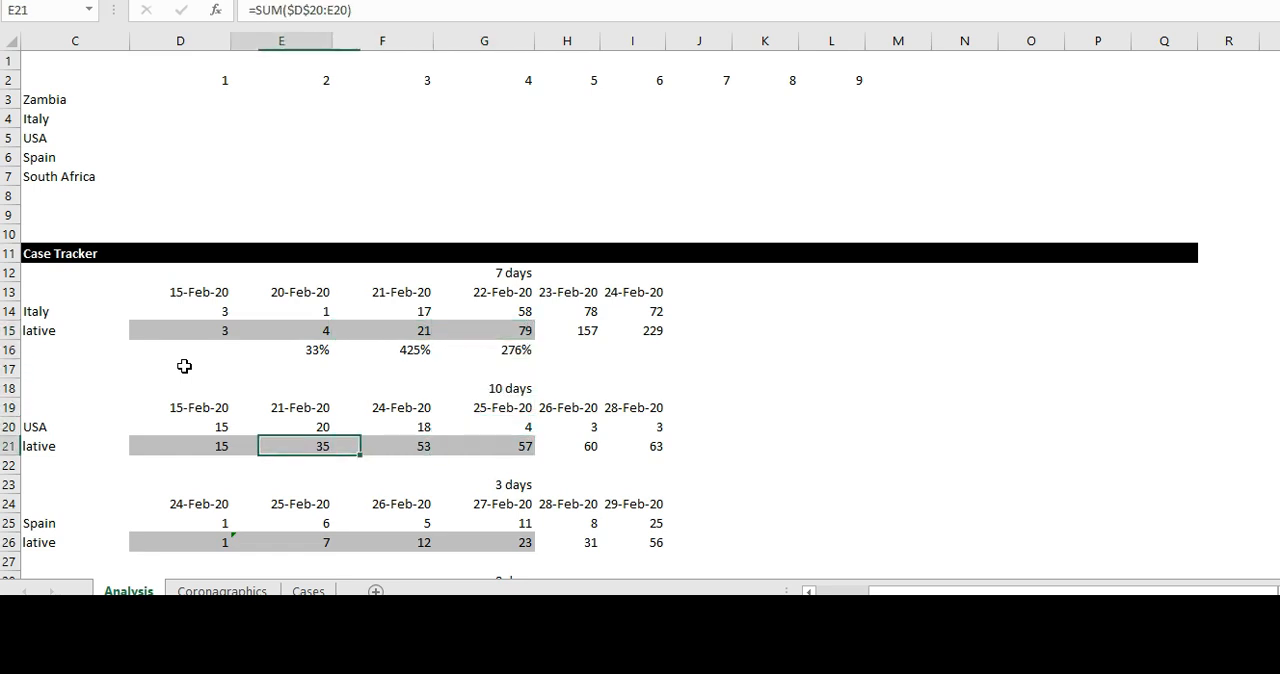
pyautogui.press('Right')
pyautogui.press('Right')
pyautogui.press('Right')
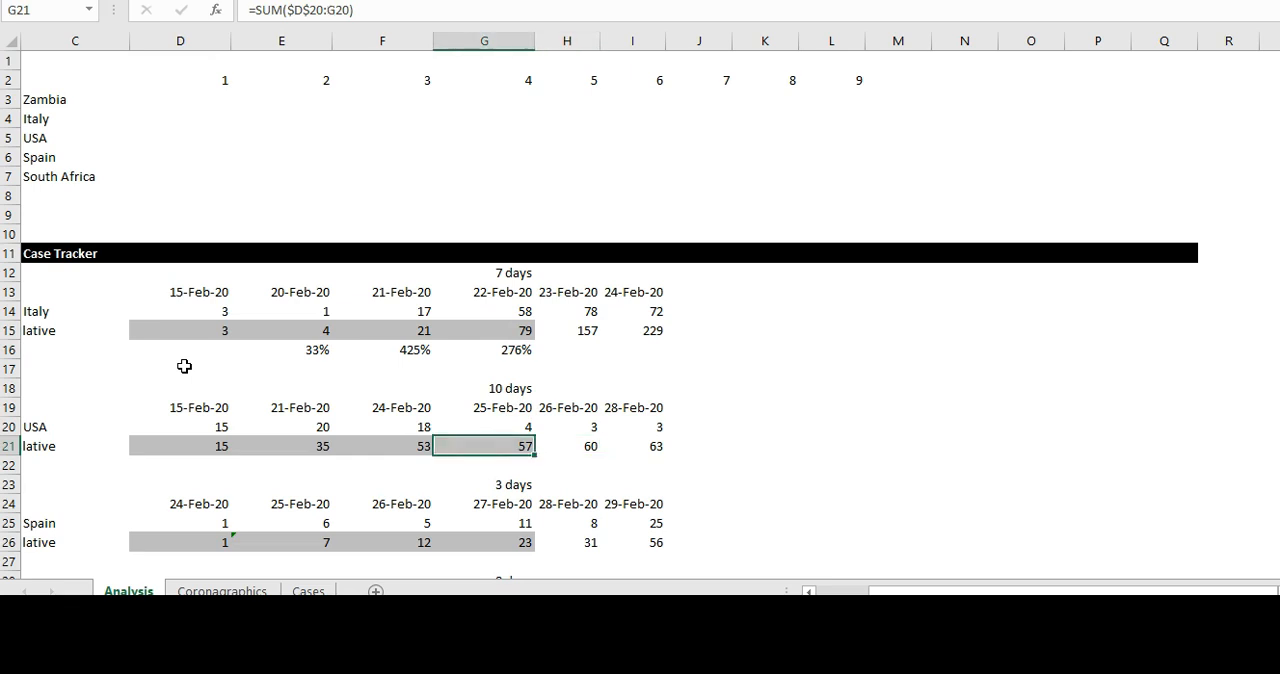
pyautogui.press('Left')
pyautogui.press('Left')
pyautogui.press('Left')
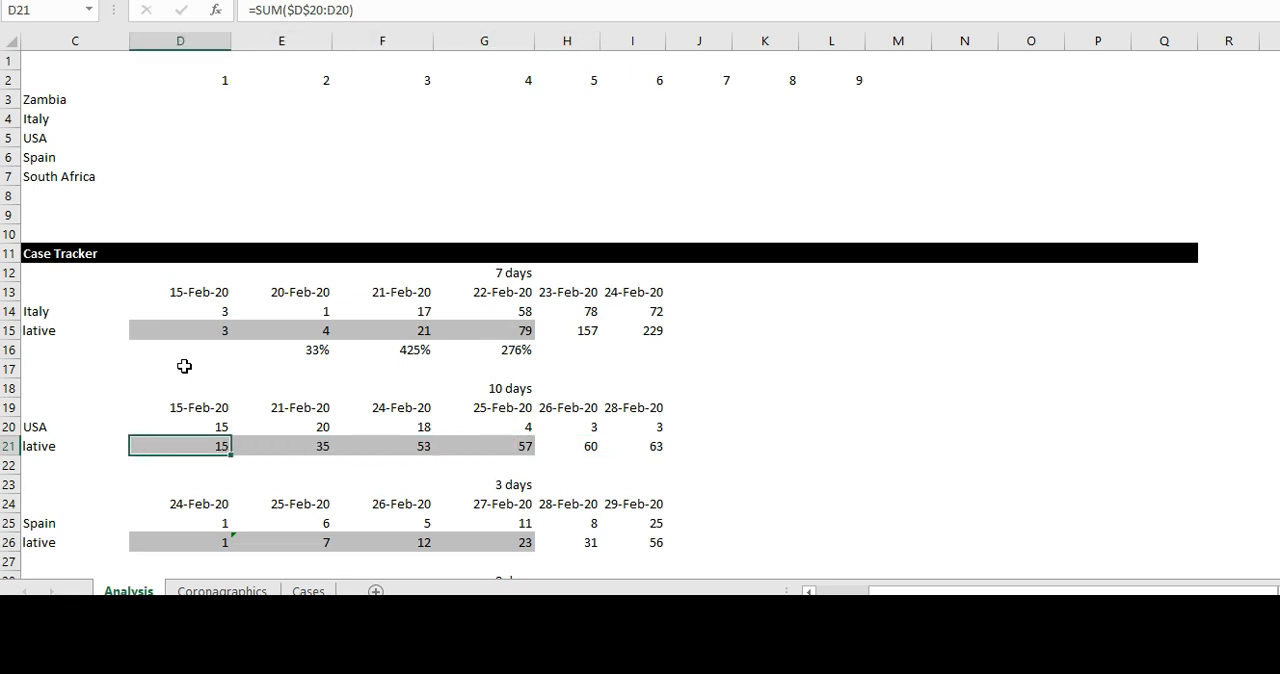
# - Compare the USA's cumulative formula in G21 with Italy's in G15 and check Italy's day-count formula in G12
pyautogui.press('Right')
pyautogui.press('Right')
pyautogui.press('Right')
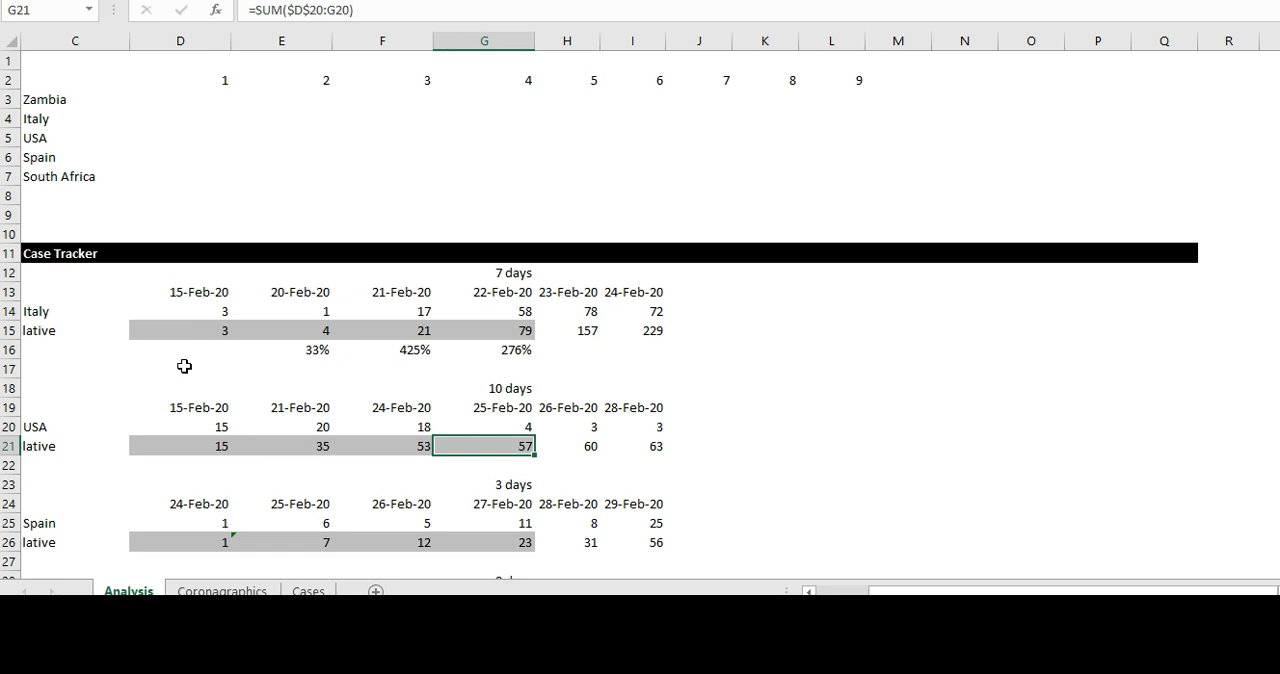
pyautogui.press('Up')
pyautogui.press('Up')
pyautogui.press('Up')
pyautogui.press('Up')
pyautogui.press('Up')
pyautogui.press('Up')
pyautogui.press('Up')
pyautogui.press('Up')
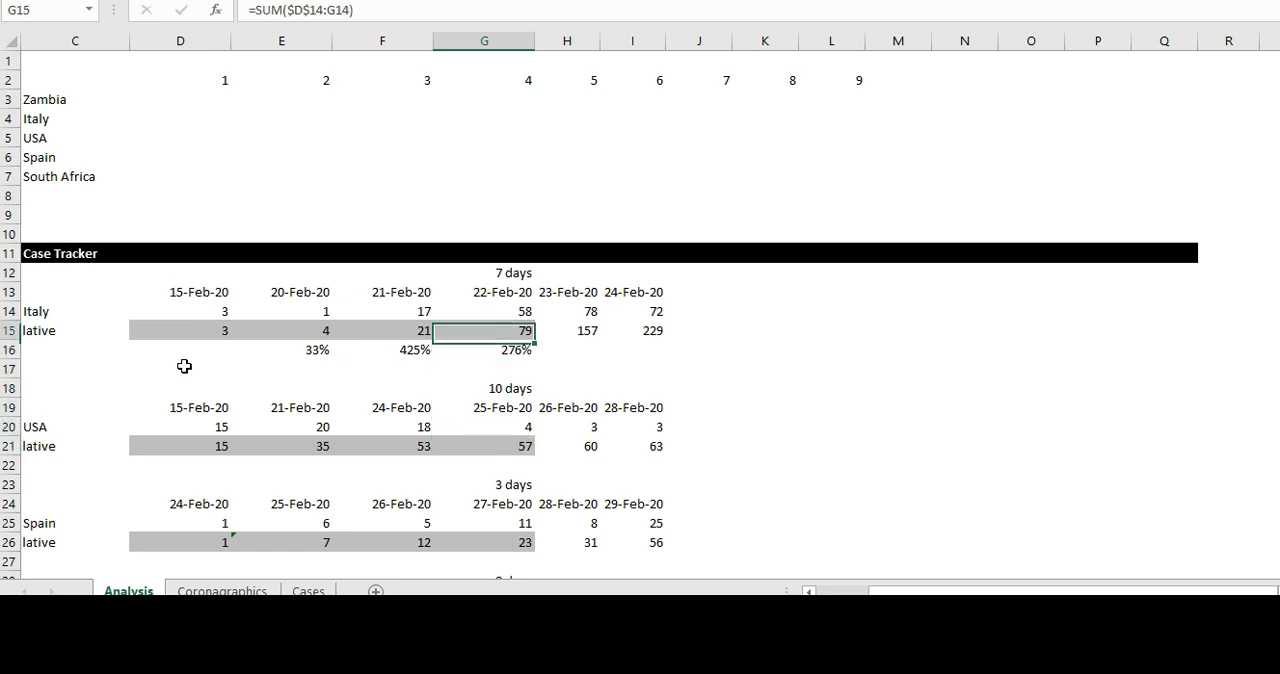
pyautogui.press('Up')
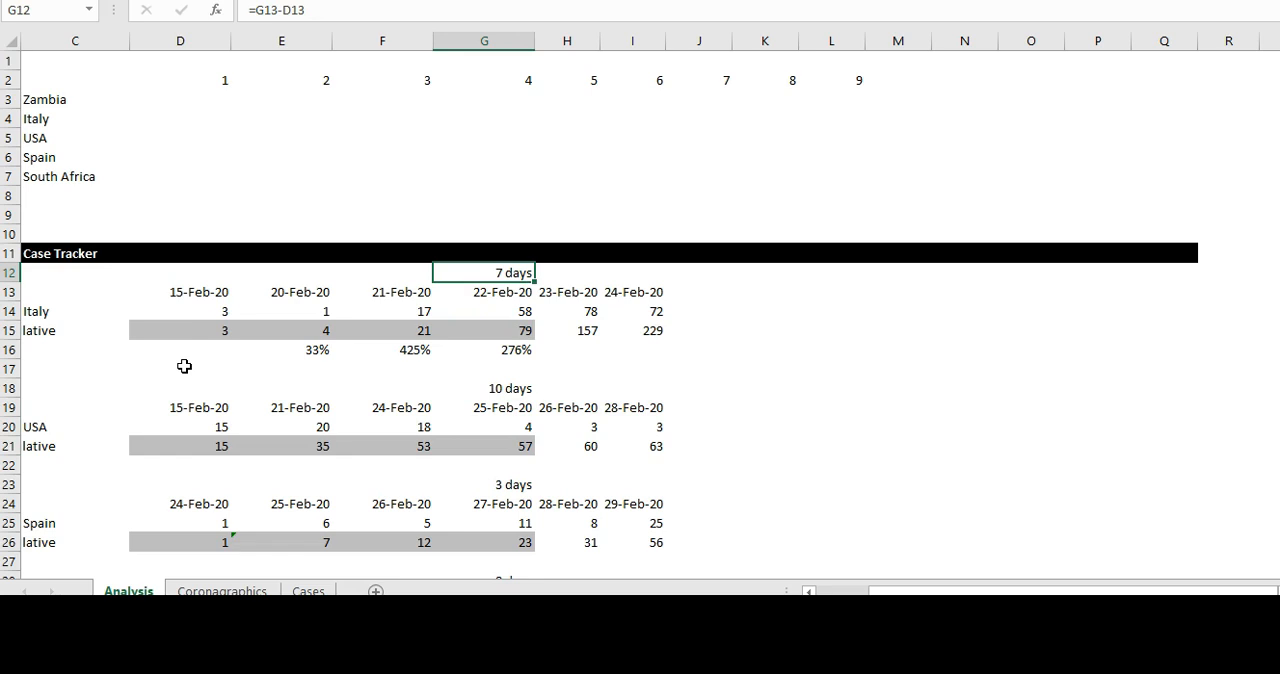
# - Examine Italy's percentage change formulas in row 16 of the Case Tracker
pyautogui.press('Down')
pyautogui.press('Down')
pyautogui.press('Down')
pyautogui.press('Down')
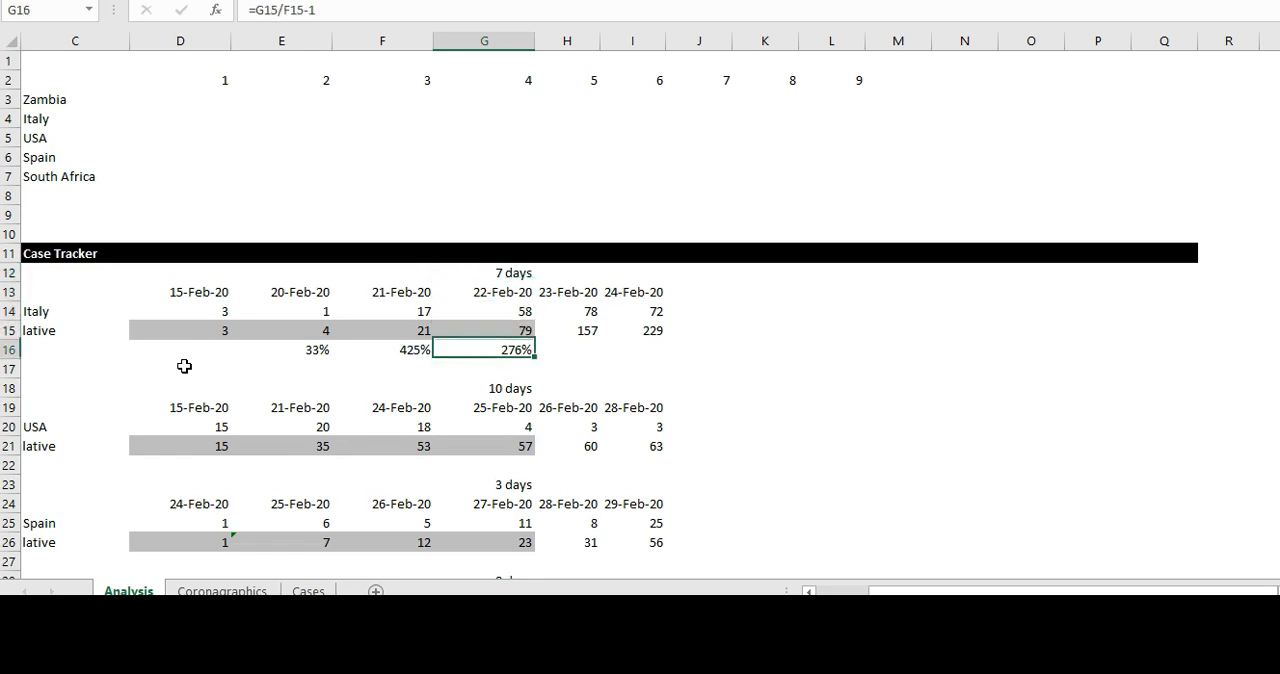
pyautogui.press('Left')
pyautogui.press('Left')
pyautogui.press('Left')
pyautogui.press('Left')
pyautogui.press('Left')
pyautogui.press('Right')
pyautogui.press('Right')
# - Examine Spain's cumulative case formulas in D26:G26 of the Case Tracker
pyautogui.press('Down')
pyautogui.press('Down')
pyautogui.press('Down')
pyautogui.press('Down')
pyautogui.press('Down')
pyautogui.press('Down')
pyautogui.press('Down')
pyautogui.press('Down')
pyautogui.press('Down')
pyautogui.press('Down')
pyautogui.press('Down')
pyautogui.press('Down')
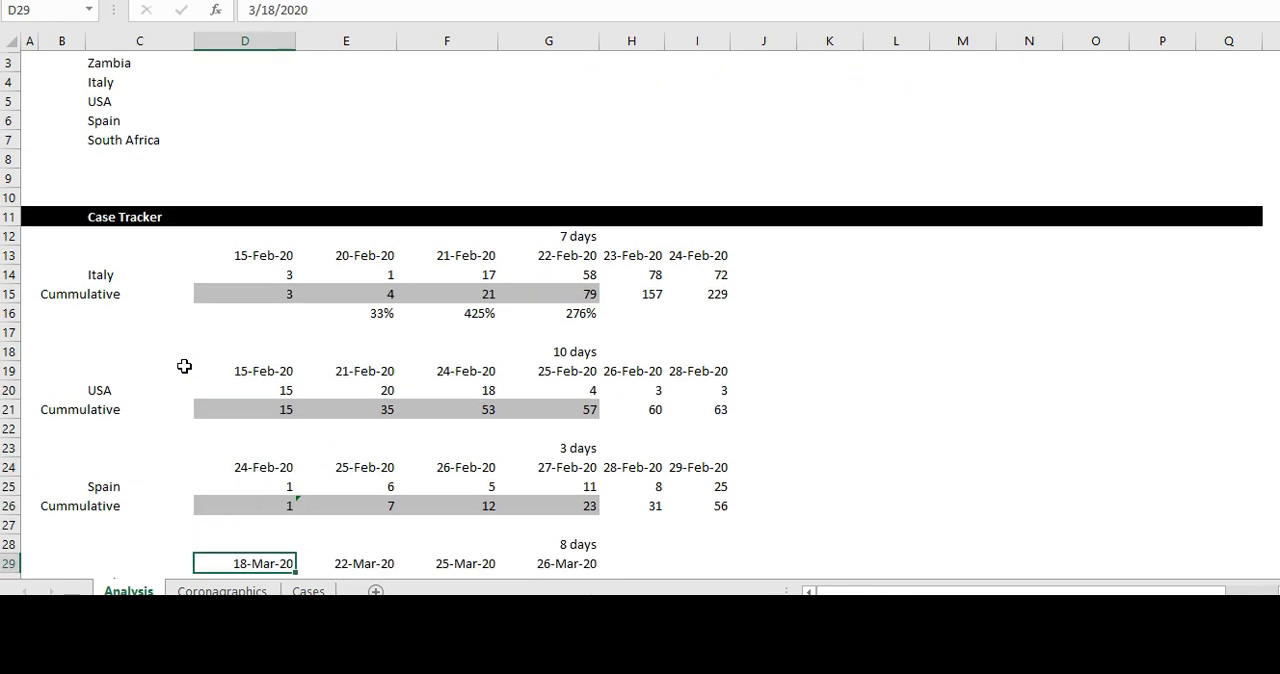
pyautogui.press('Up')
pyautogui.press('Up')
pyautogui.press('Up')
pyautogui.press('Down')
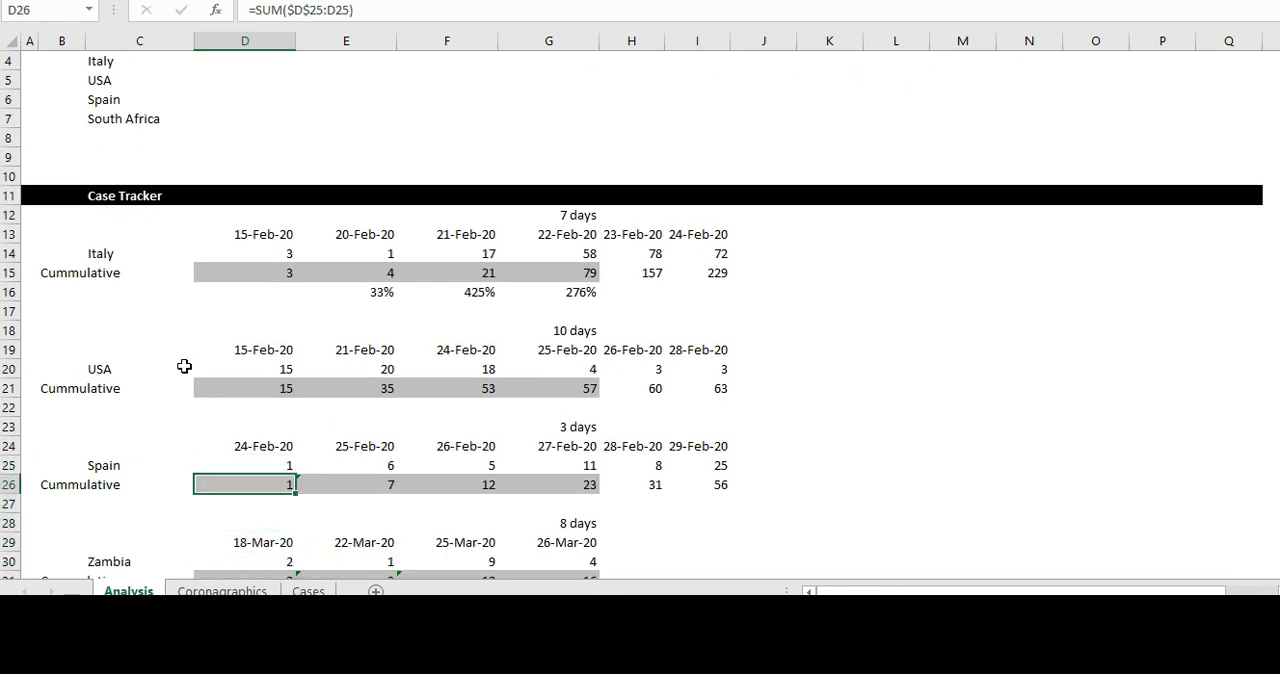
pyautogui.press('Right')
pyautogui.press('Right')
pyautogui.press('Right')
pyautogui.press('Right')
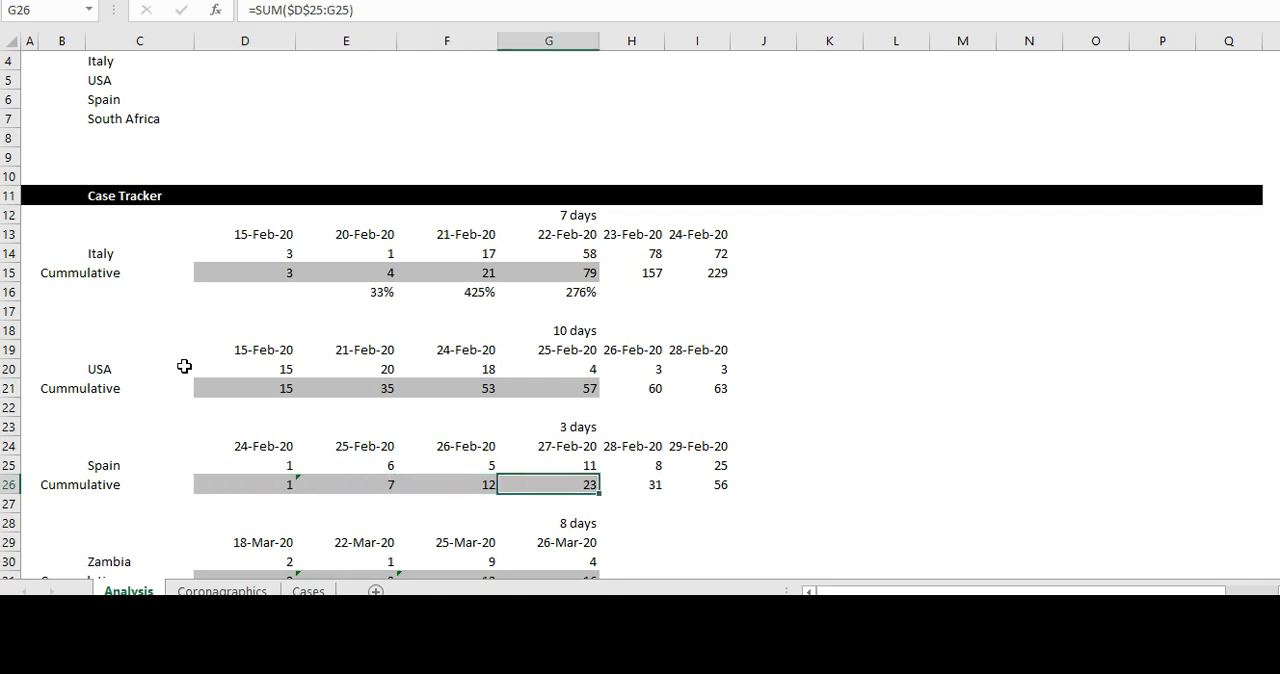
# - Compare the column G cumulative totals for Spain, the USA and Italy in G26, G21 and G15
pyautogui.press('Left')
pyautogui.press('Left')
pyautogui.press('Right')
pyautogui.press('Up')
pyautogui.press('Up')
pyautogui.press('Up')
pyautogui.press('Up')
pyautogui.press('Up')
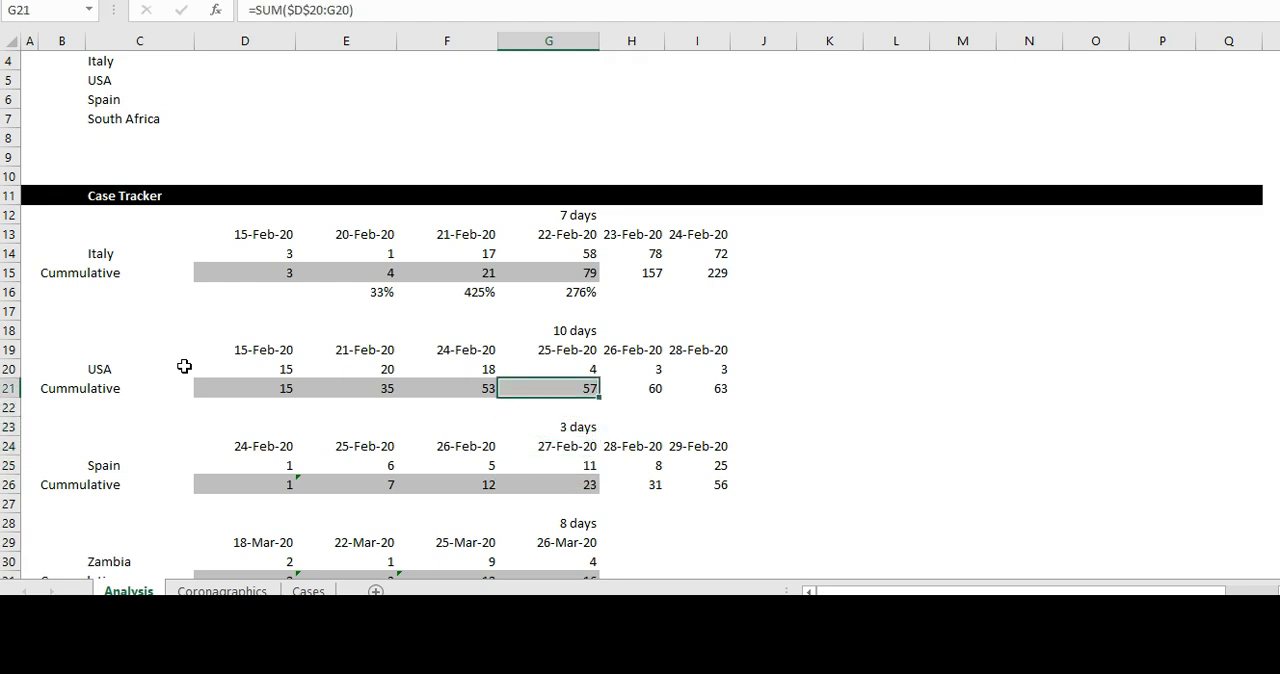
pyautogui.press('Up')
pyautogui.press('Up')
pyautogui.press('Up')
pyautogui.press('Up')
pyautogui.press('Up')
pyautogui.press('Up')
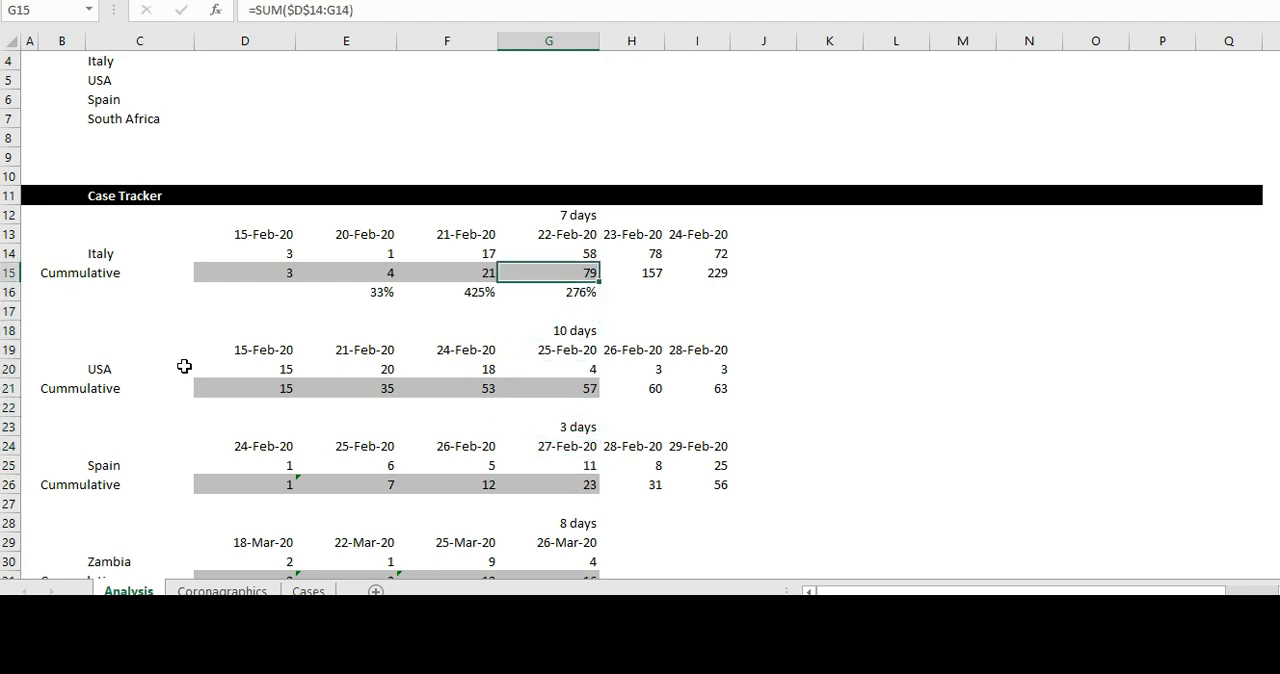
pyautogui.press('Down')
pyautogui.press('Down')
pyautogui.press('Down')
pyautogui.press('Down')
pyautogui.press('Down')
pyautogui.press('Down')
pyautogui.press('Down')
pyautogui.press('Down')
pyautogui.press('Down')
pyautogui.press('Down')
pyautogui.press('Down')
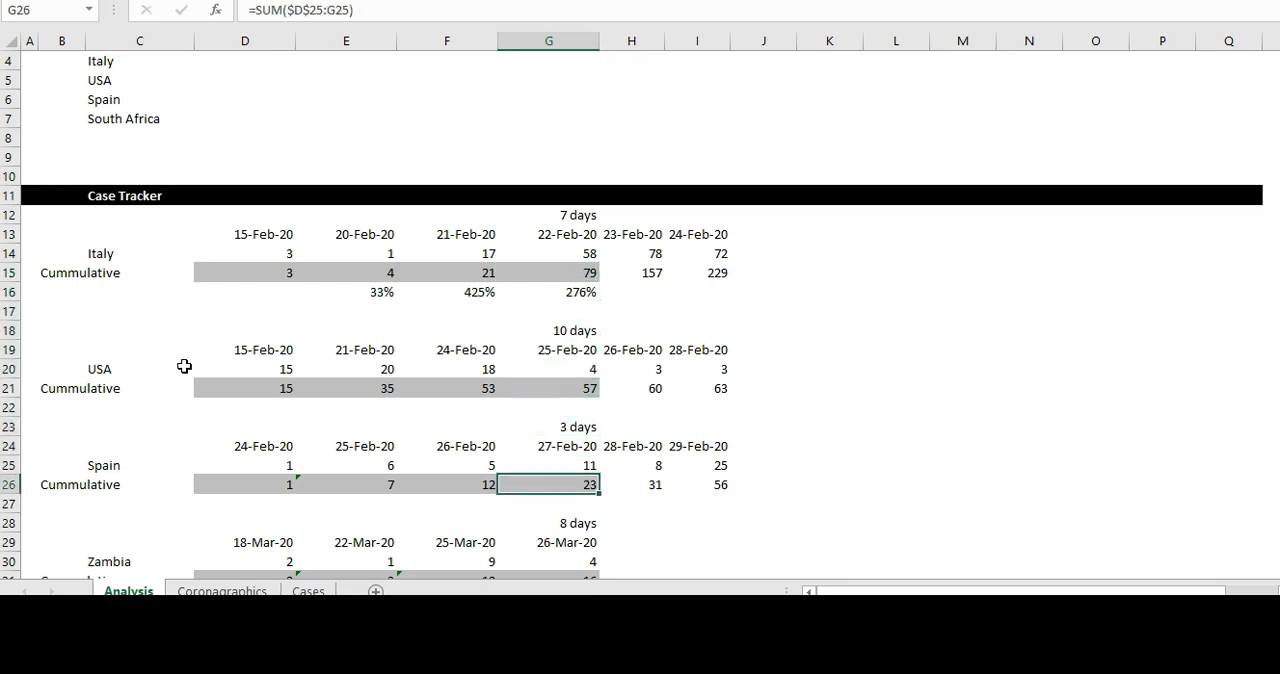
# - Review Spain's cumulative row from D26 through H26
pyautogui.press('Left')
pyautogui.press('Left')
pyautogui.press('Left')
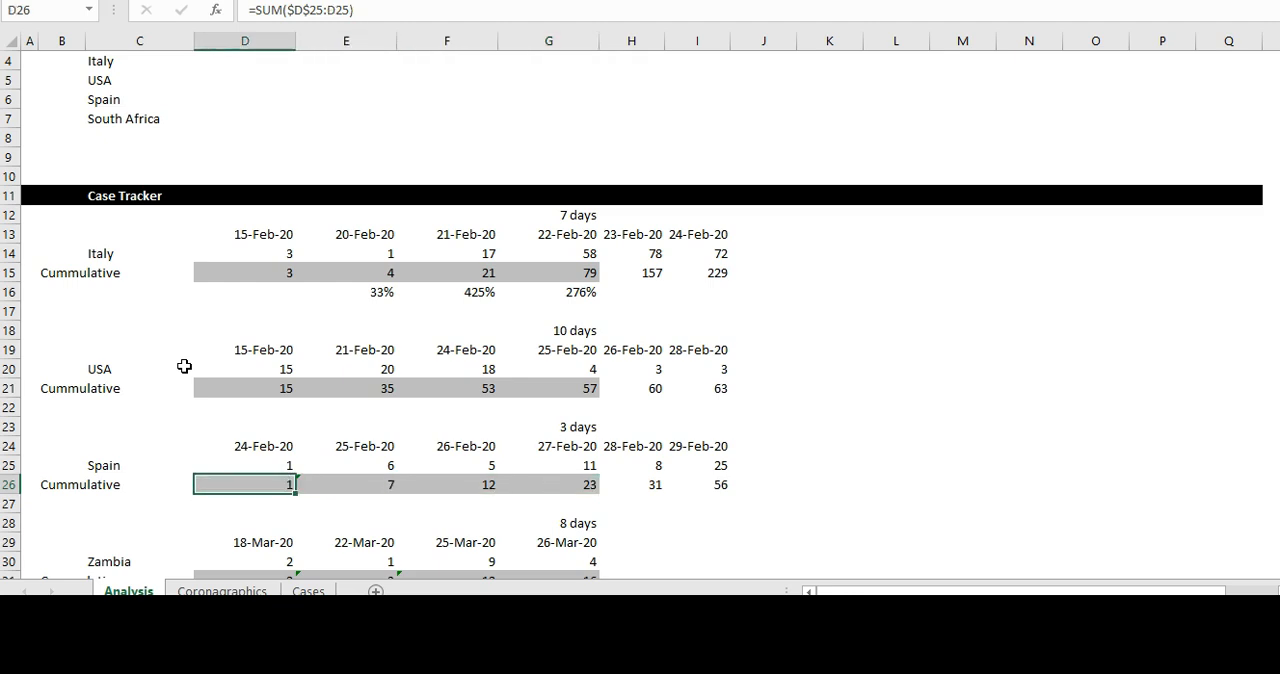
pyautogui.press('Right')
pyautogui.press('Right')
pyautogui.press('Right')
pyautogui.press('Right')
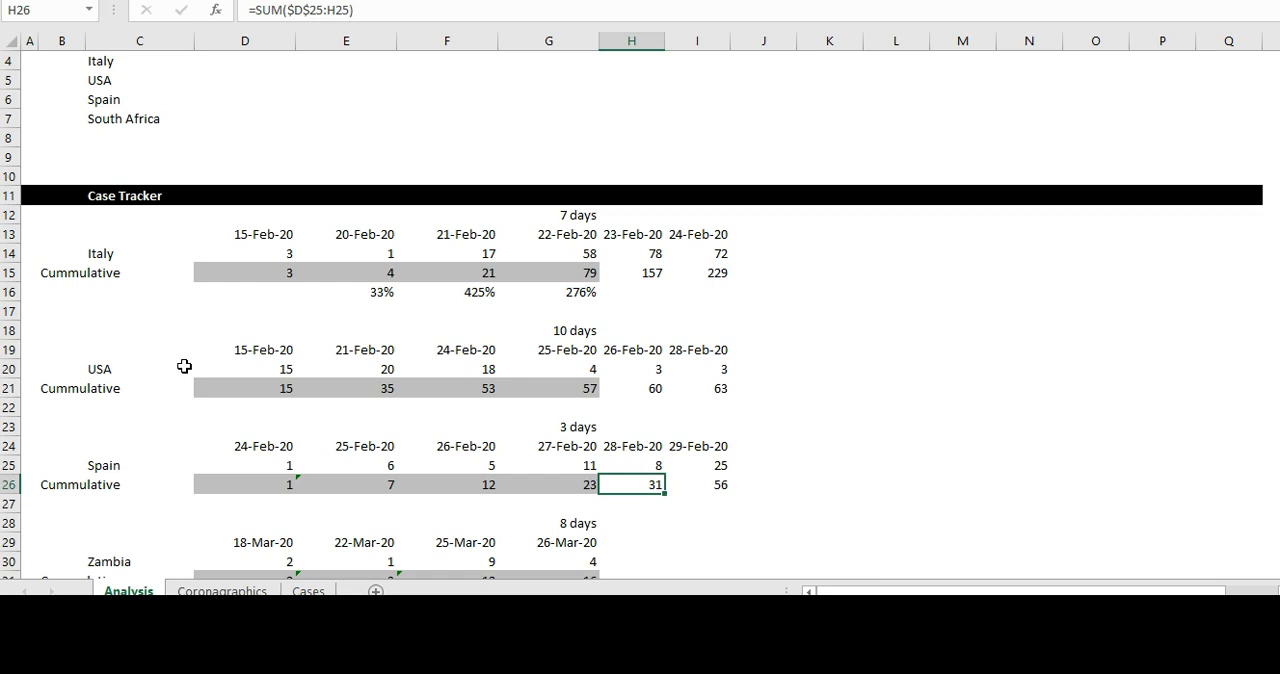
pyautogui.press('Down')
pyautogui.press('Down')
pyautogui.press('Down')
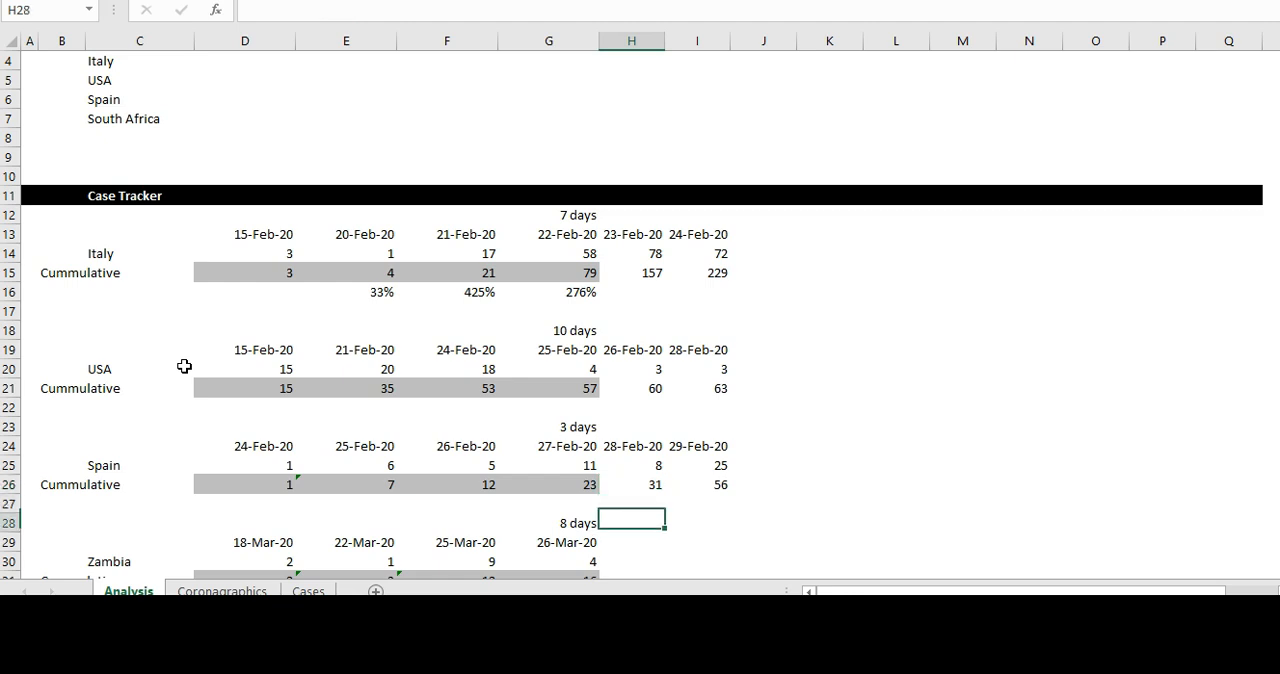
# - Check the day-count formulas above the country tables for Spain in G23, the USA in G18 and Italy in G12
pyautogui.press('Up')
pyautogui.press('Up')
pyautogui.press('Up')
pyautogui.press('Up')
pyautogui.press('Up')
pyautogui.press('Up')
pyautogui.press('Left')
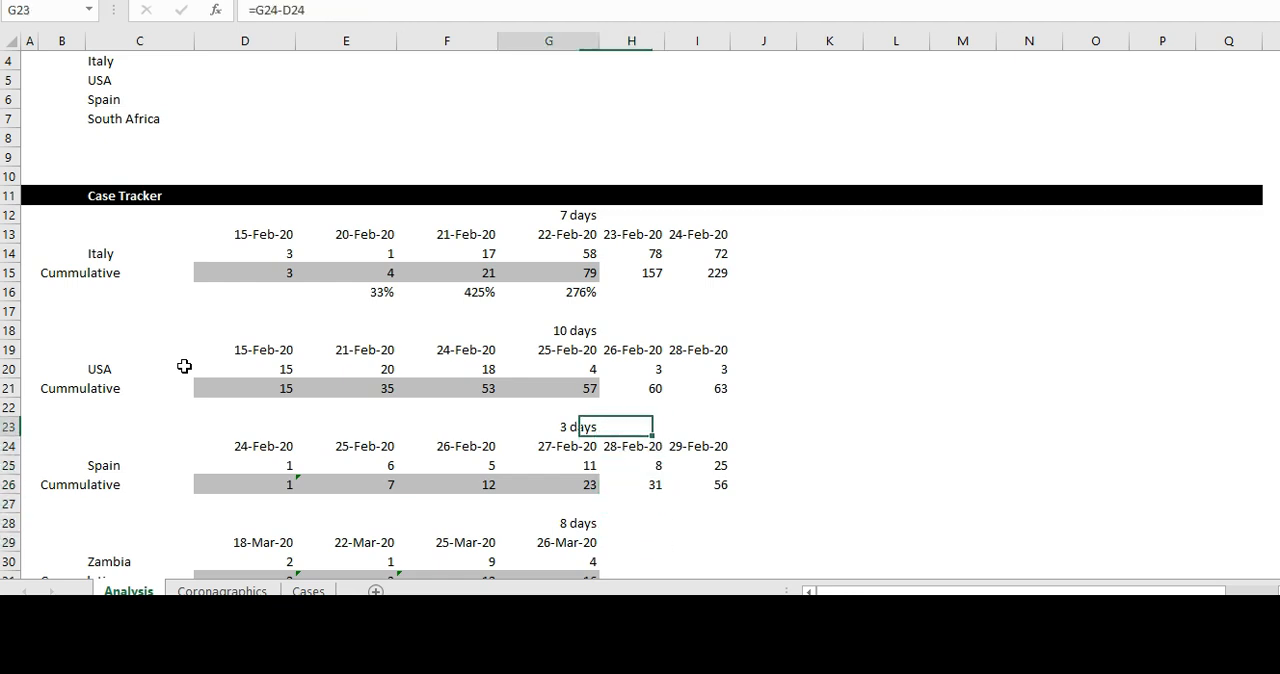
pyautogui.press('Up')
pyautogui.press('Up')
pyautogui.press('Up')
pyautogui.press('Up')
pyautogui.press('Up')
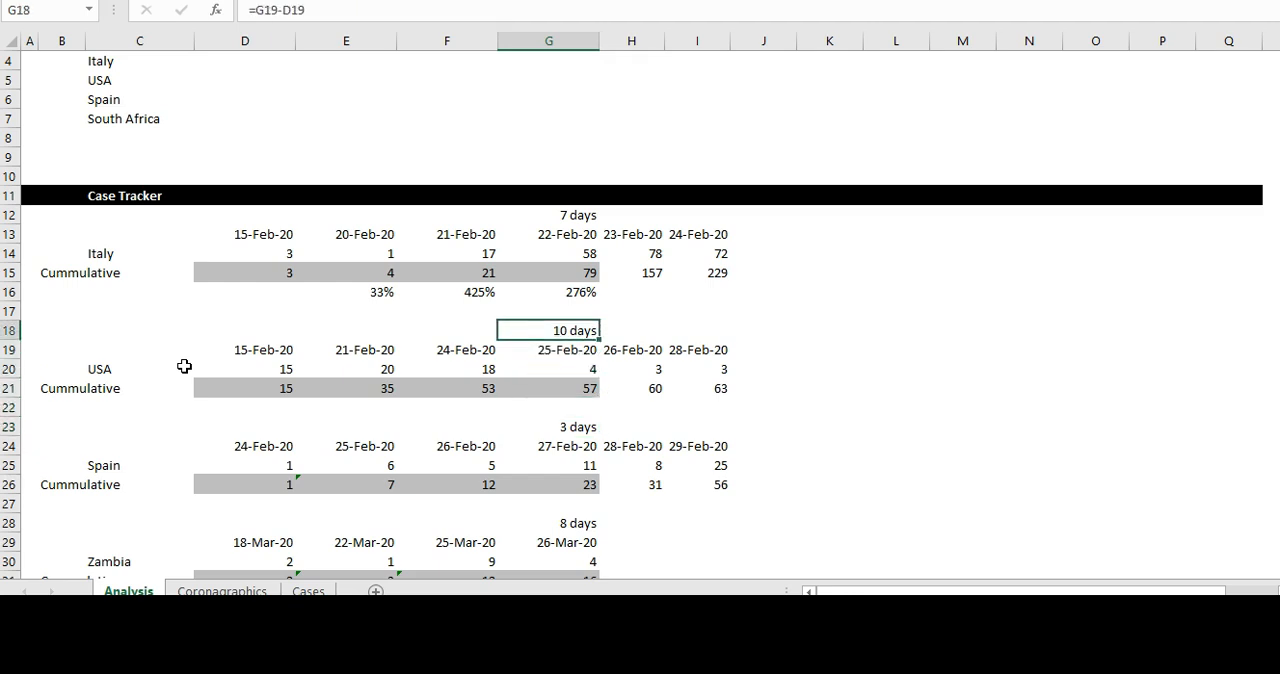
pyautogui.press('Up')
pyautogui.press('Up')
pyautogui.press('Up')
pyautogui.press('Up')
pyautogui.press('Up')
pyautogui.press('Up')
# - Locate Zambia's case data and examine its cumulative formulas in D31:G31
pyautogui.press('Down')
pyautogui.press('Down')
pyautogui.press('Down')
pyautogui.press('Down')
pyautogui.press('Down')
pyautogui.press('Down')
pyautogui.press('Down')
pyautogui.press('Down')
pyautogui.press('Down')
pyautogui.press('Down')
pyautogui.press('Down')
pyautogui.press('Down')
pyautogui.press('Down')
pyautogui.press('Down')
pyautogui.press('Down')
pyautogui.press('Down')
pyautogui.press('Down')
pyautogui.press('Down')
pyautogui.press('Down')
pyautogui.press('Down')
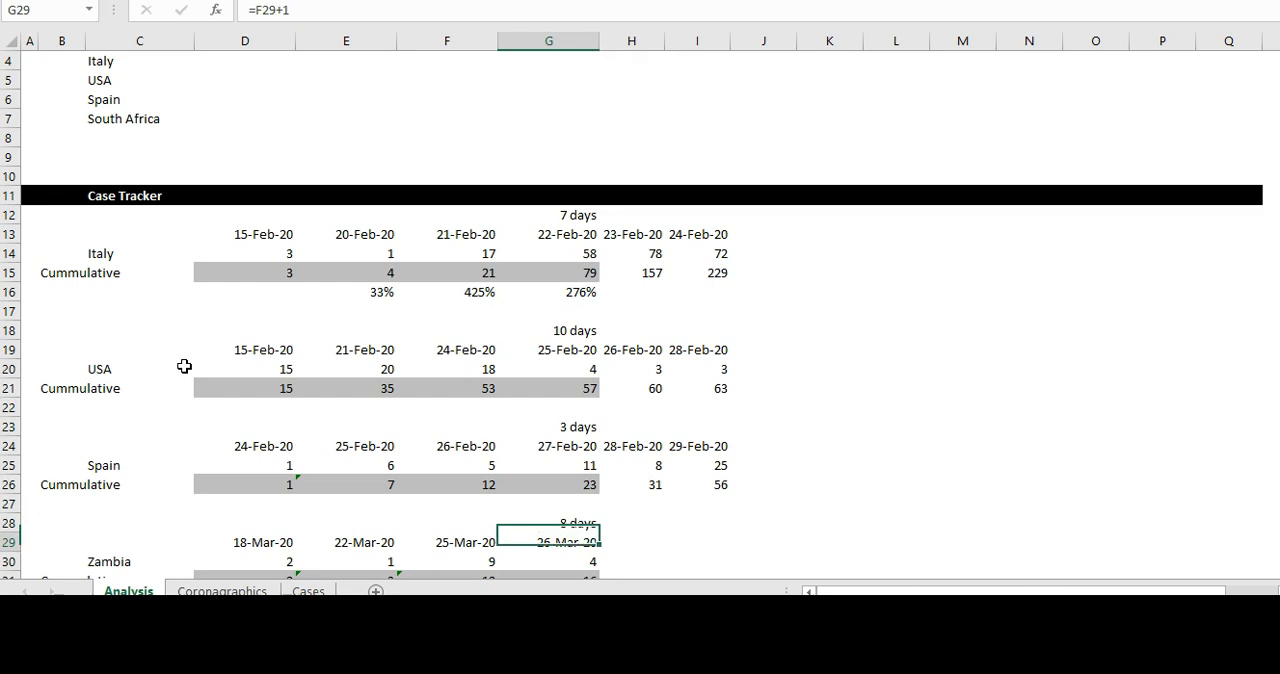
pyautogui.press('Down')
pyautogui.press('Down')
pyautogui.press('Down')
pyautogui.press('Down')
pyautogui.press('Down')
pyautogui.press('Up')
pyautogui.press('Up')
pyautogui.press('Up')
pyautogui.press('Up')
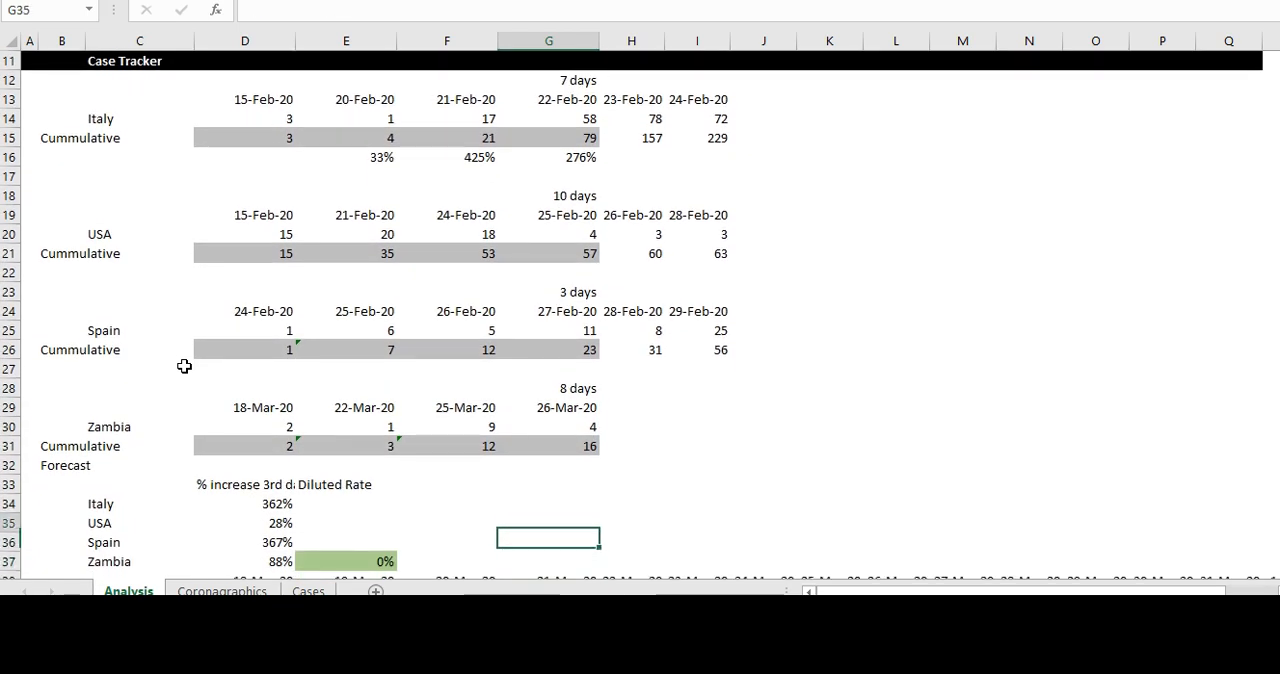
pyautogui.press('Up')
pyautogui.press('Up')
pyautogui.press('Left')
pyautogui.press('Left')
pyautogui.press('Left')
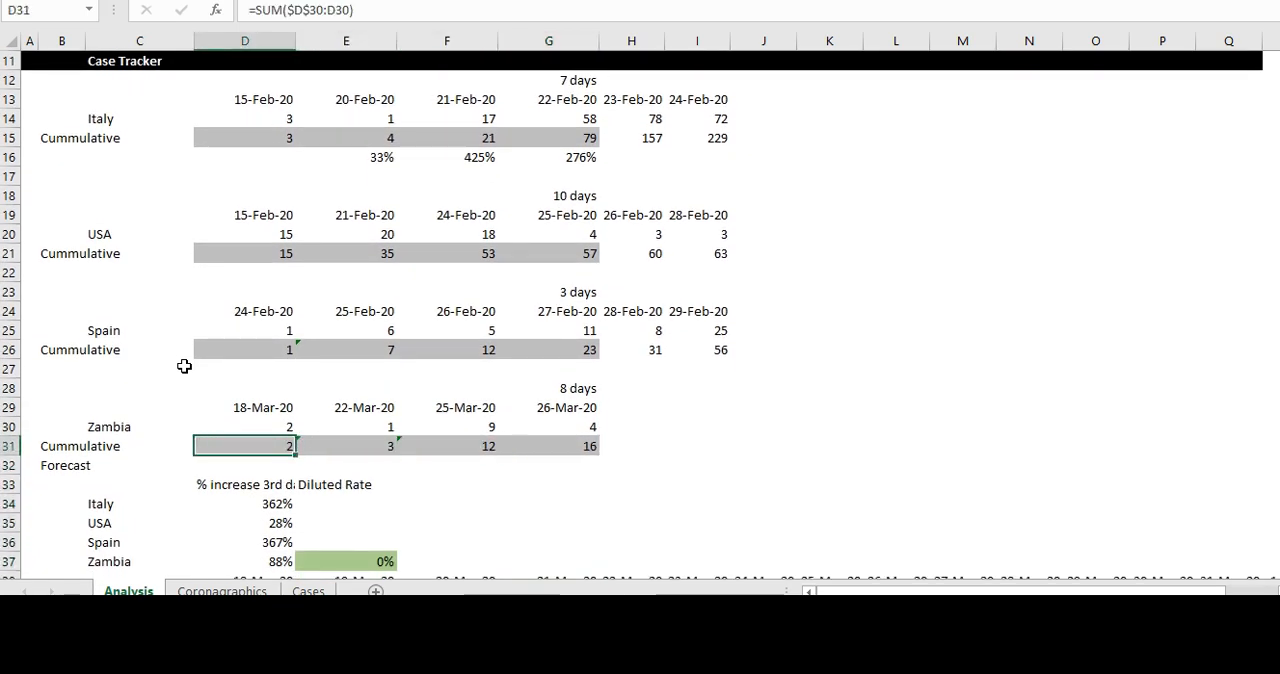
pyautogui.press('Right')
pyautogui.press('Right')
pyautogui.press('Right')
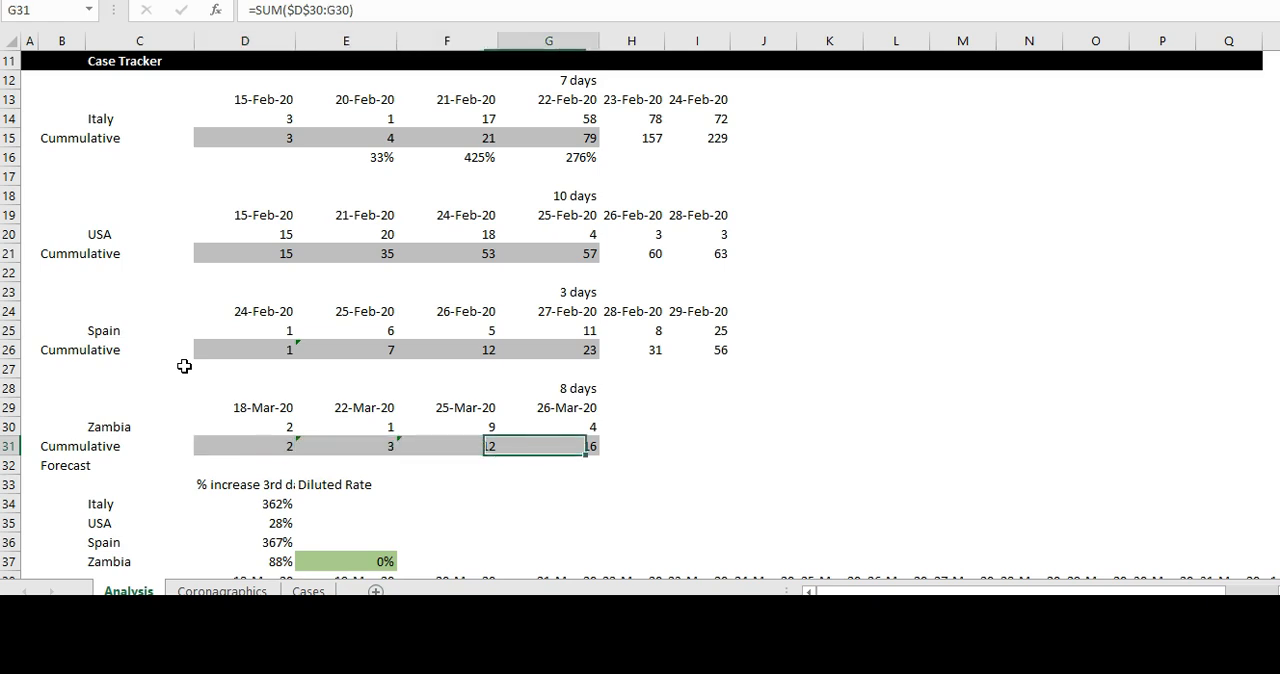
# - Review the Forecast section's table of percentage increases by country and its date row
pyautogui.press('Down')
pyautogui.press('Down')
pyautogui.press('Down')
pyautogui.press('Down')
pyautogui.press('Down')
pyautogui.press('Down')
pyautogui.press('Down')
pyautogui.press('Down')
pyautogui.press('Down')
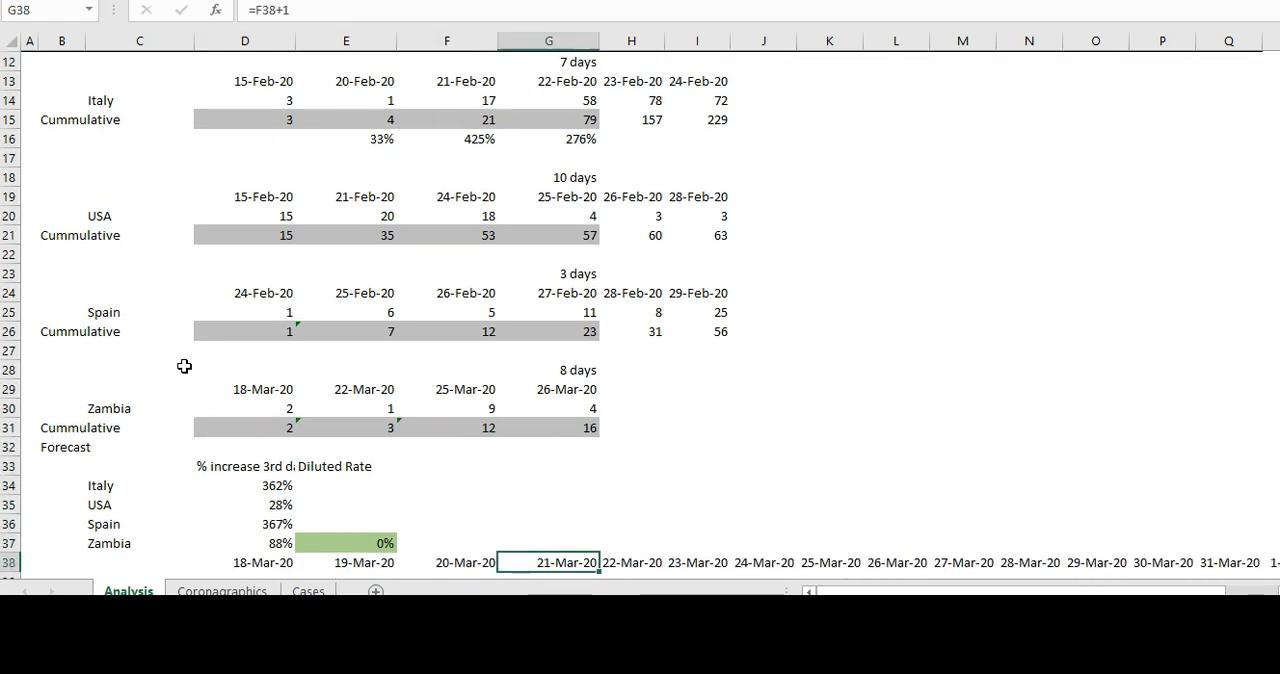
pyautogui.press('Up')
pyautogui.press('Up')
pyautogui.press('Up')
pyautogui.press('Up')
pyautogui.press('Left')
pyautogui.press('Left')
pyautogui.press('Left')
pyautogui.press('Left')
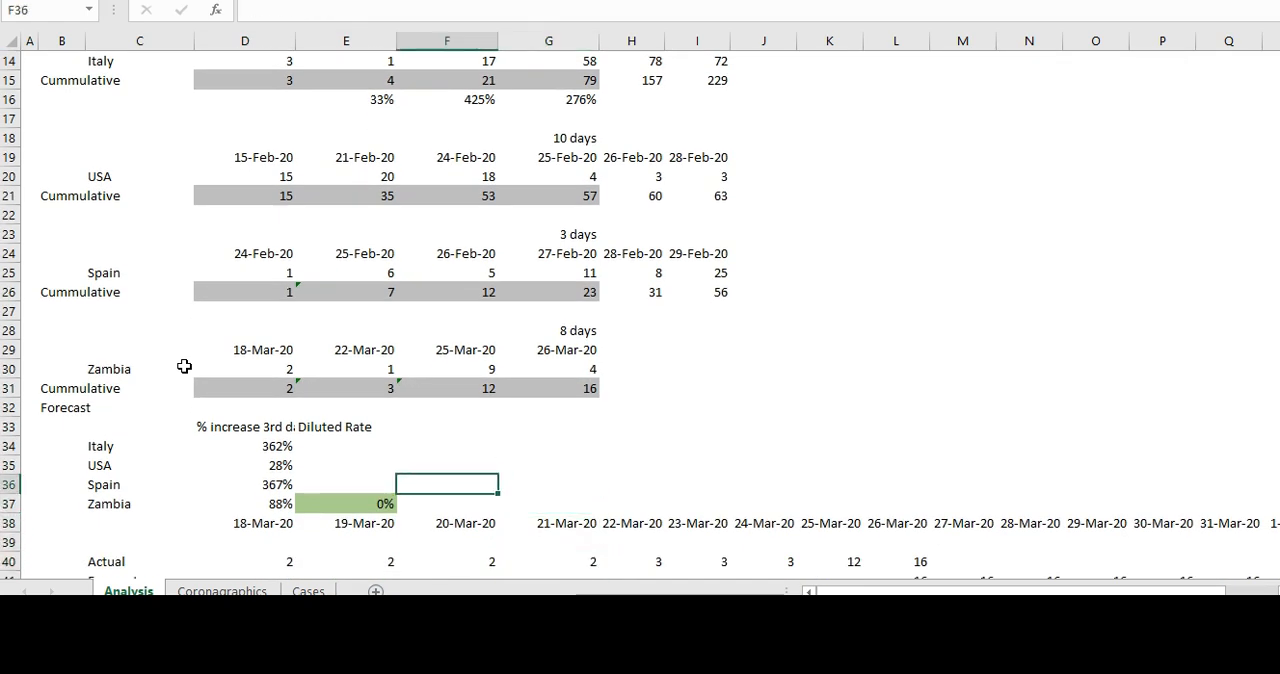
# - Change the Forecast header in D33 to "% increase (Daily)" and widen column D to fit it
pyautogui.press('Up')
pyautogui.press('Up')
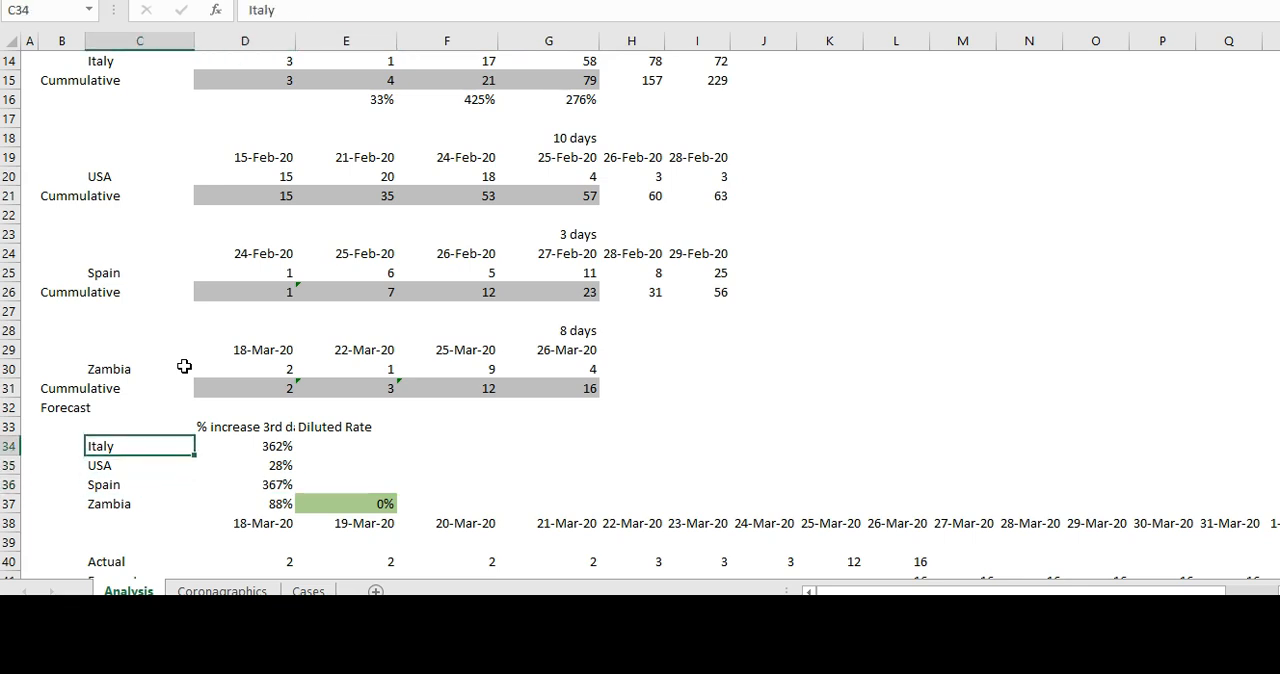
pyautogui.press('Right')
pyautogui.press('Up')
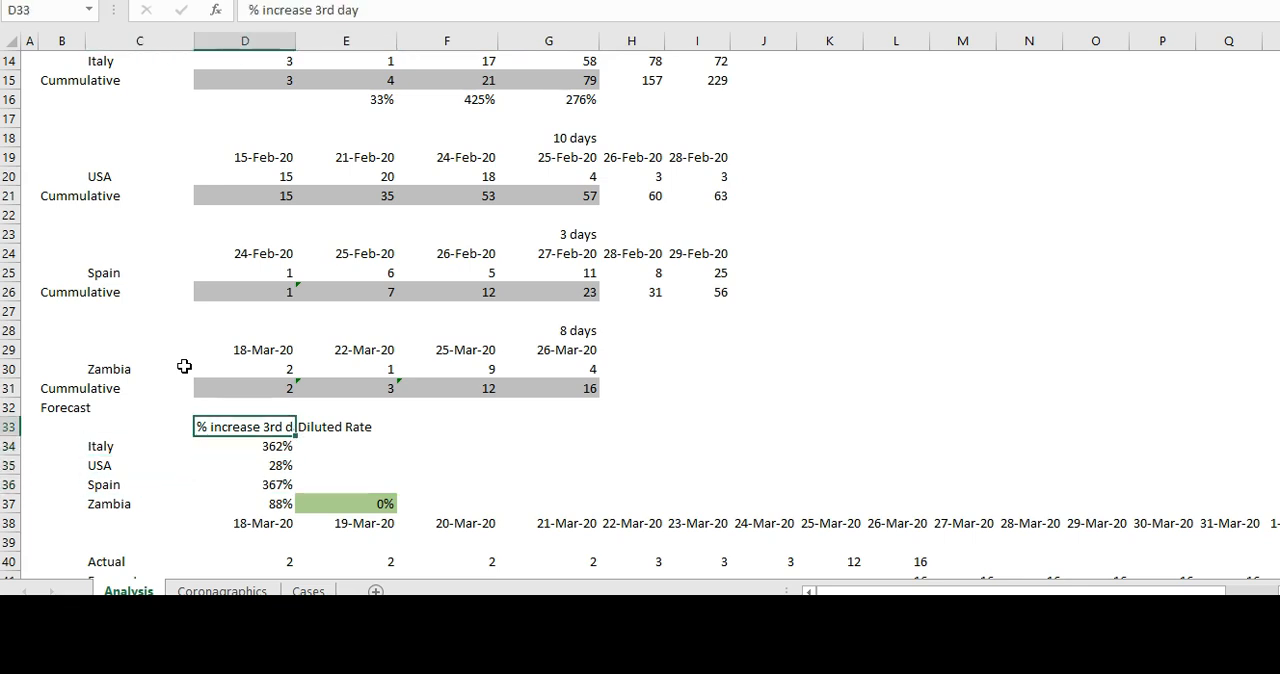
pyautogui.click(181, 368)
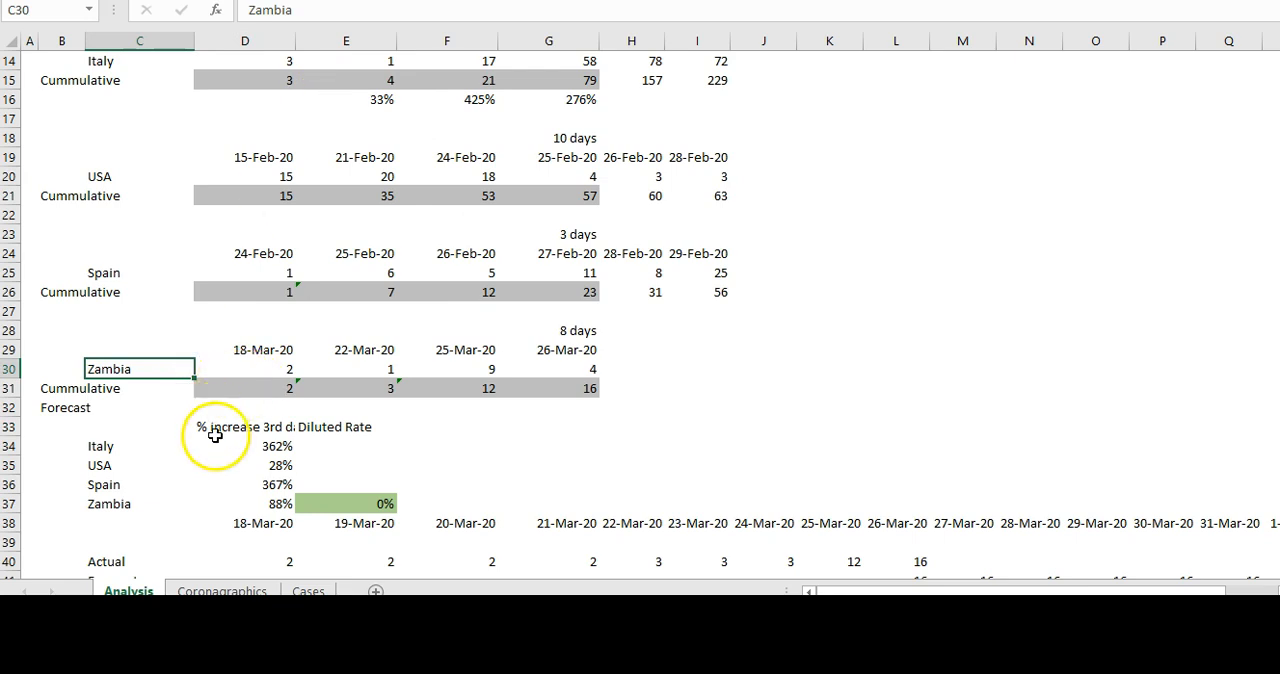
pyautogui.click(215, 437)
pyautogui.click(214, 424)
pyautogui.click(357, 12)
pyautogui.press('BackSpace')
pyautogui.press('BackSpace')
pyautogui.press('BackSpace')
pyautogui.press('BackSpace')
pyautogui.press('BackSpace')
pyautogui.press('BackSpace')
pyautogui.press('BackSpace')
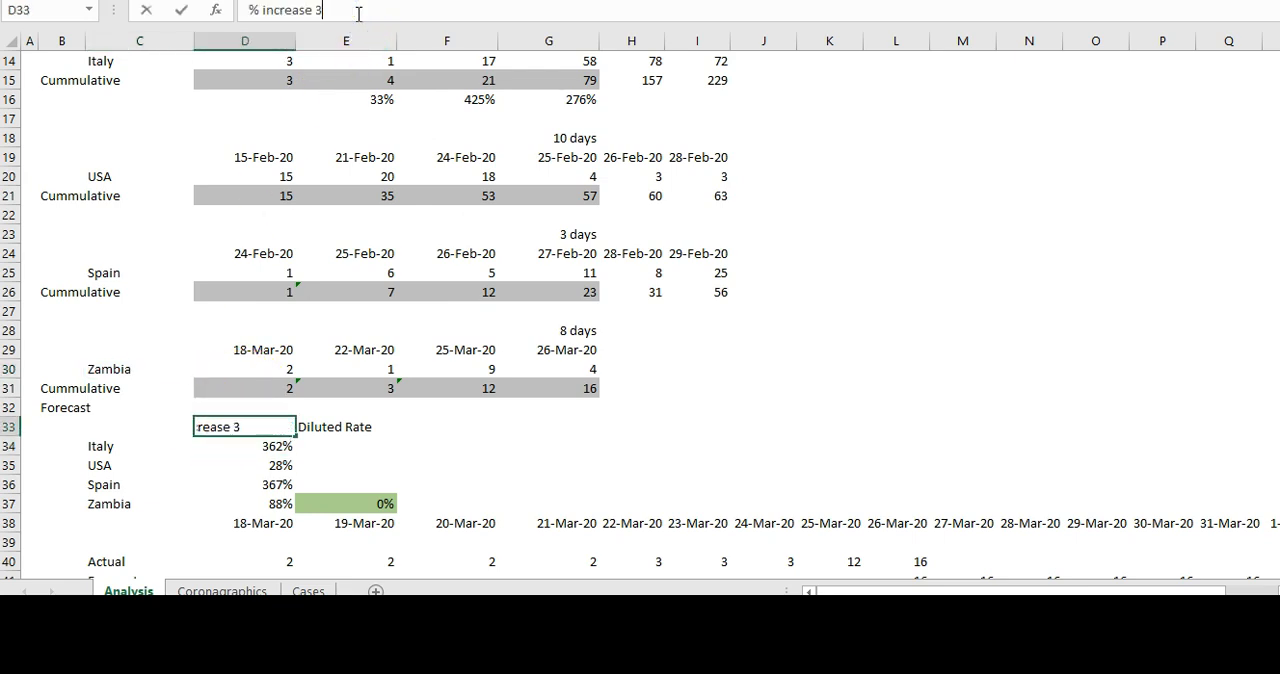
pyautogui.write('(Daily')
pyautogui.press('Return')
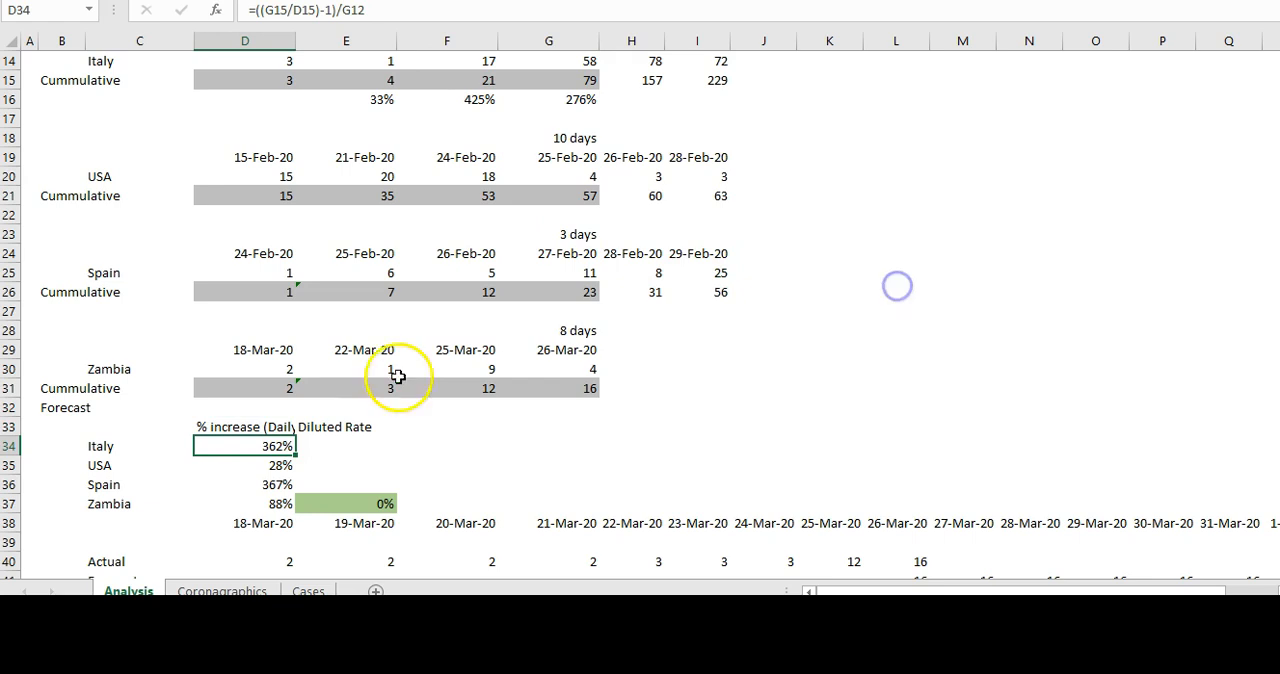
pyautogui.click(258, 424)
pyautogui.moveTo(296, 42); pyautogui.dragTo(324, 45)
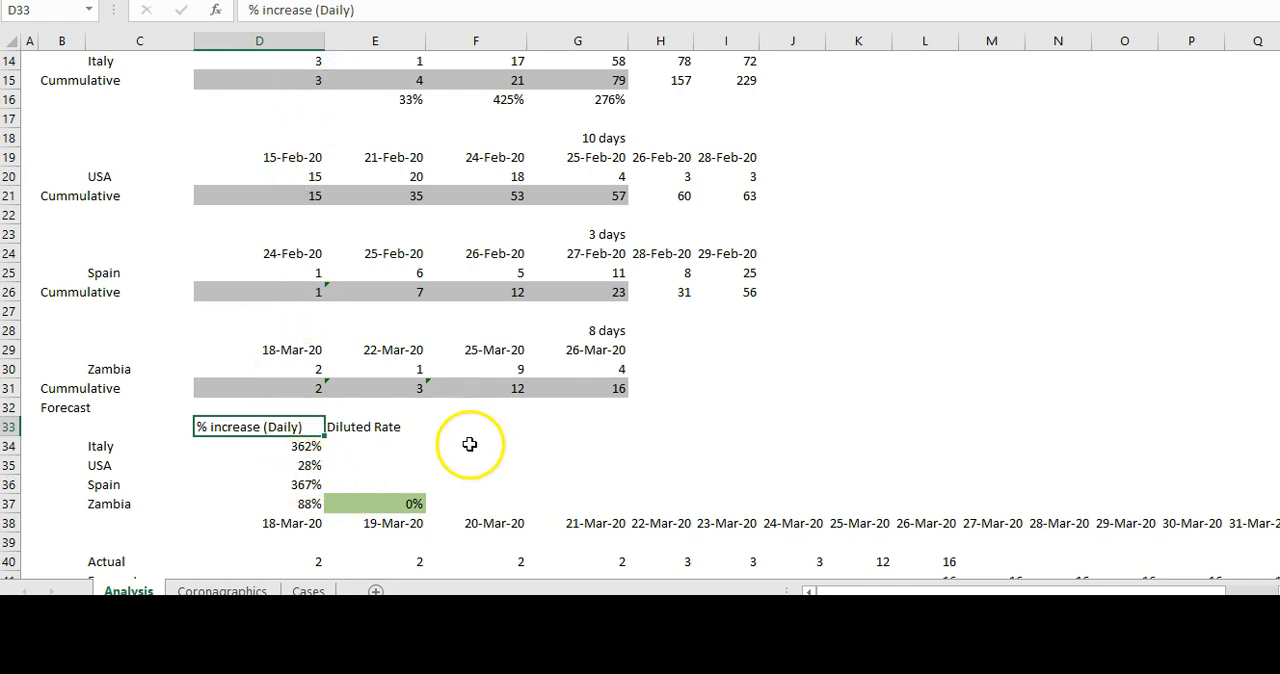
# - Inspect the cell references in Italy's daily increase formula in D34, leaving the formula as it is
pyautogui.click(95, 449)
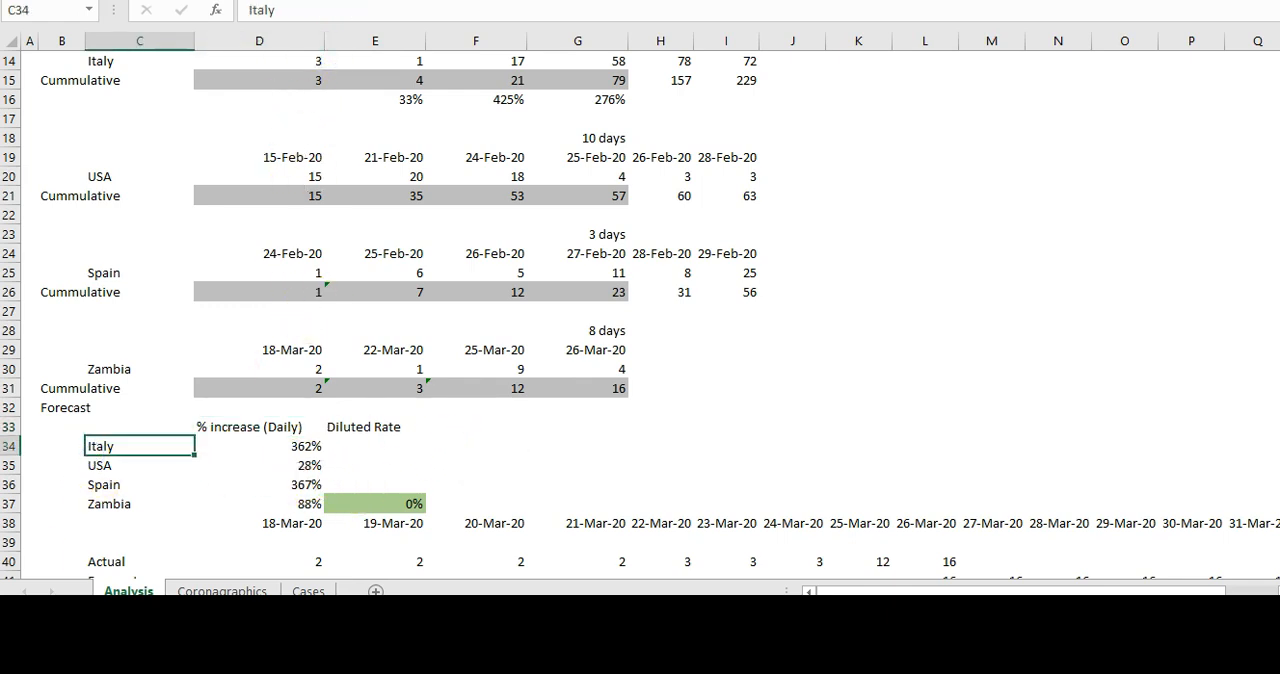
pyautogui.click(259, 446)
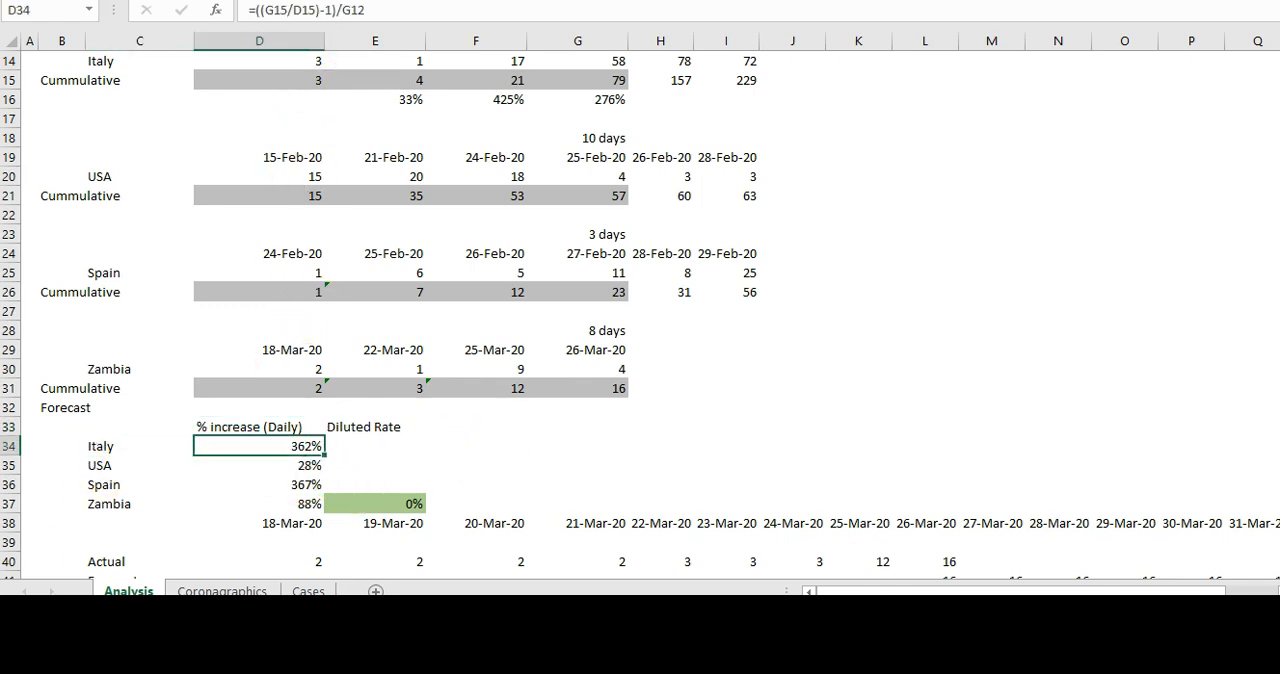
pyautogui.doubleClick(273, 443)
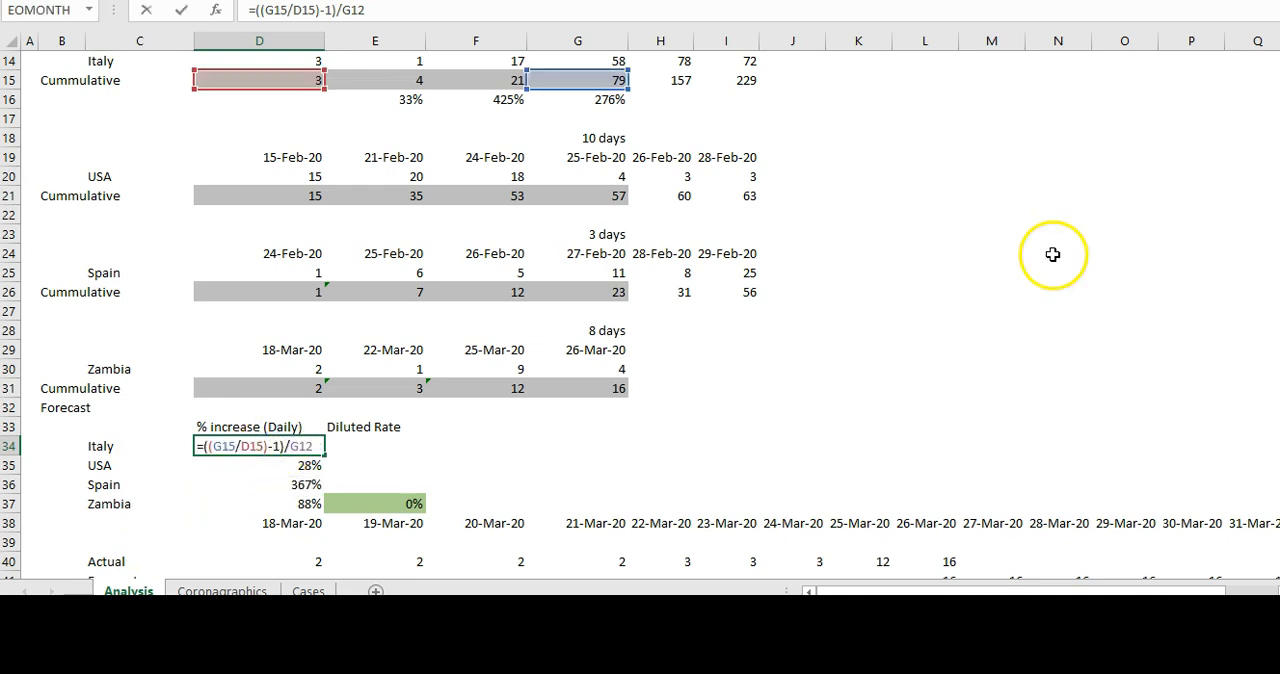
pyautogui.scroll(1, 594, 30)
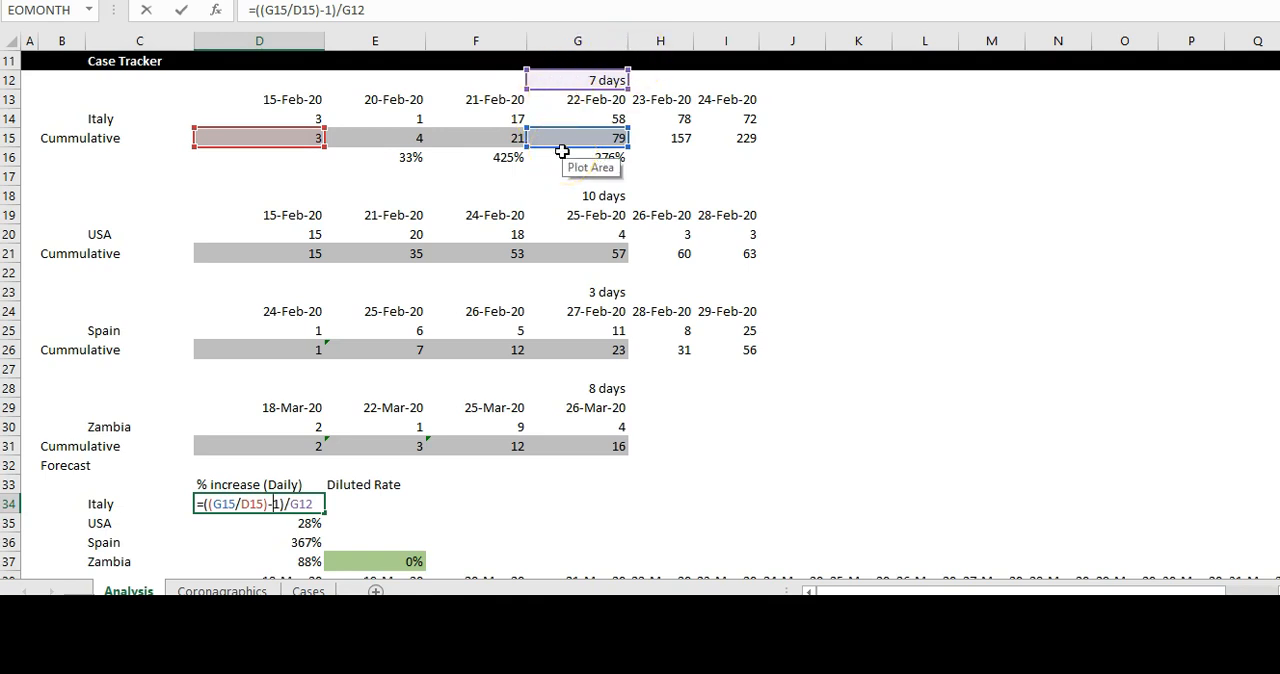
pyautogui.press('Escape')
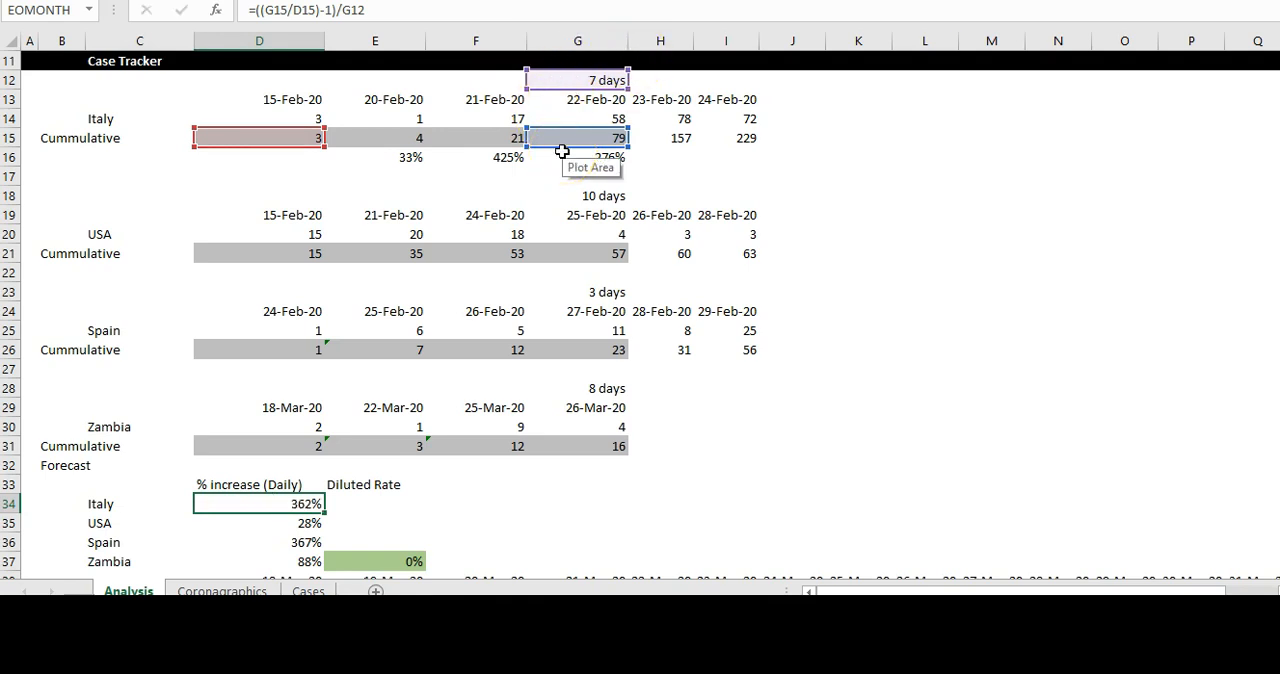
# - Examine the daily increase formulas for the USA, Spain and Zambia in D35:D37 and the first Actual value in D40
pyautogui.press('Down')
pyautogui.press('Down')
pyautogui.press('Down')
pyautogui.press('Down')
pyautogui.press('Down')
pyautogui.press('Down')
pyautogui.press('Up')
pyautogui.press('Up')
pyautogui.press('Up')
pyautogui.press('Up')
pyautogui.press('Up')
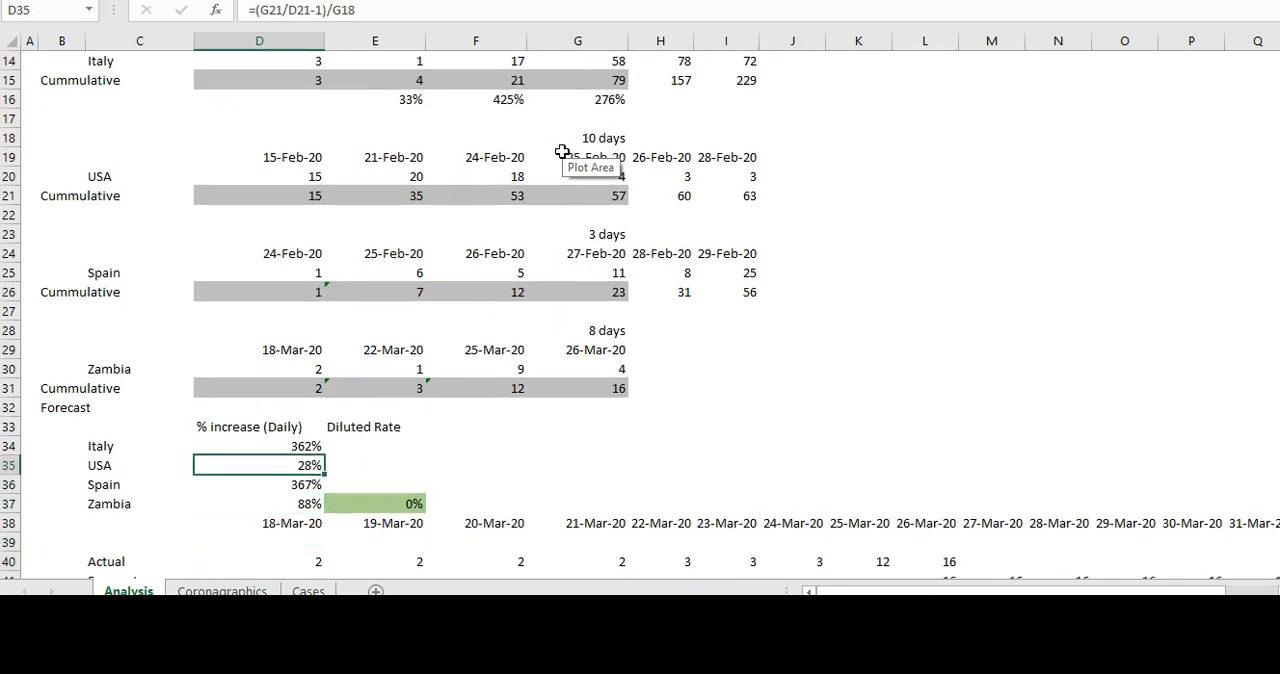
pyautogui.press('Down')
pyautogui.press('Down')
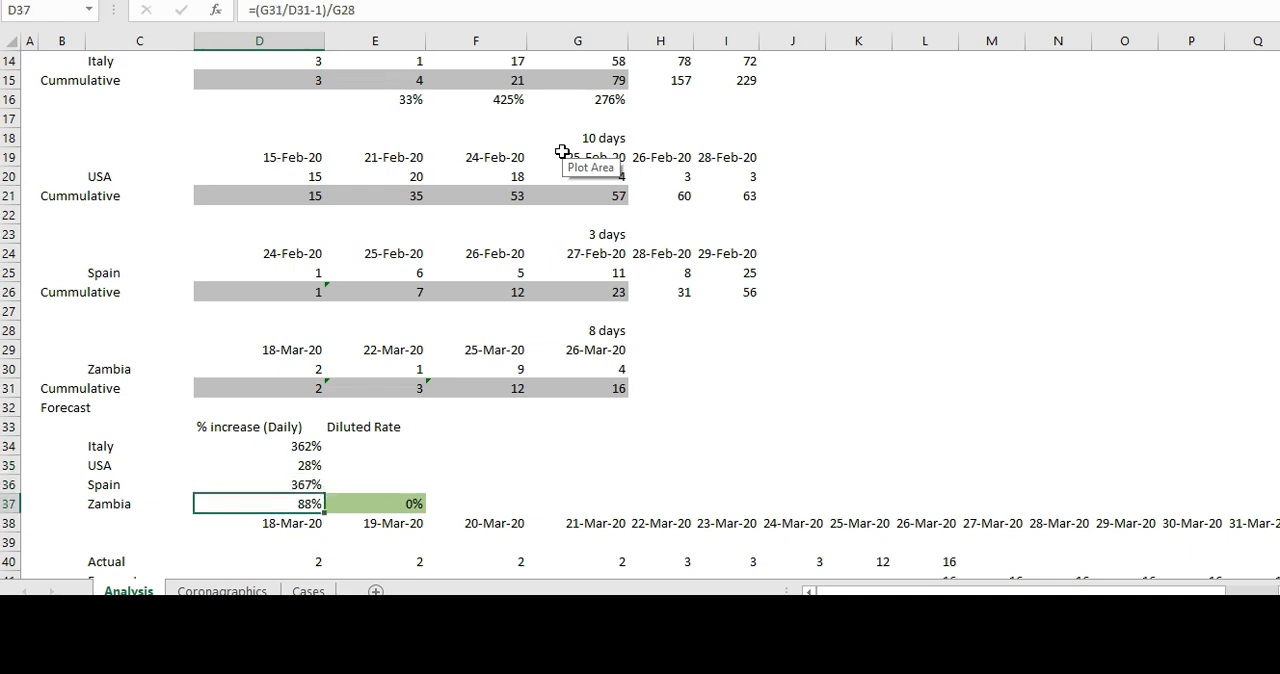
pyautogui.press('Down')
pyautogui.press('Down')
pyautogui.press('Down')
pyautogui.press('Down')
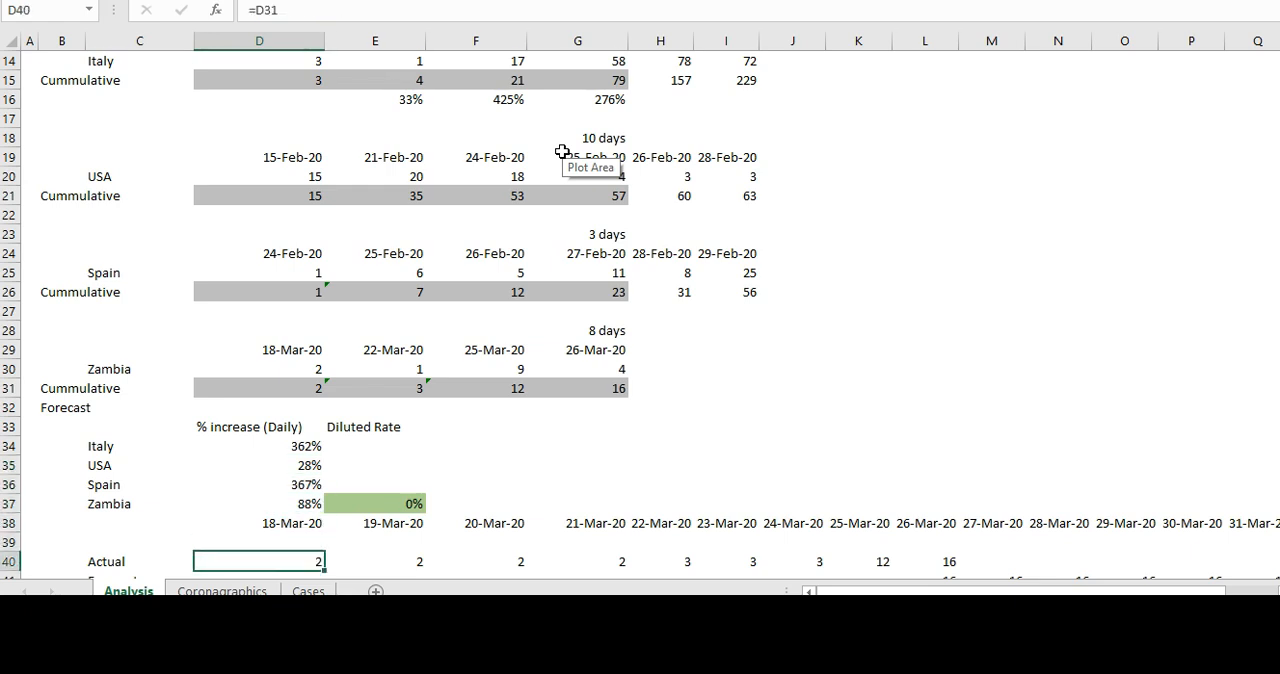
# - Set Zambia's Diluted Rate in E37 to 88% and view its effect on the forecast chart in the Coronagraphics sheet
pyautogui.press('Up')
pyautogui.press('Up')
pyautogui.press('Up')
pyautogui.press('Up')
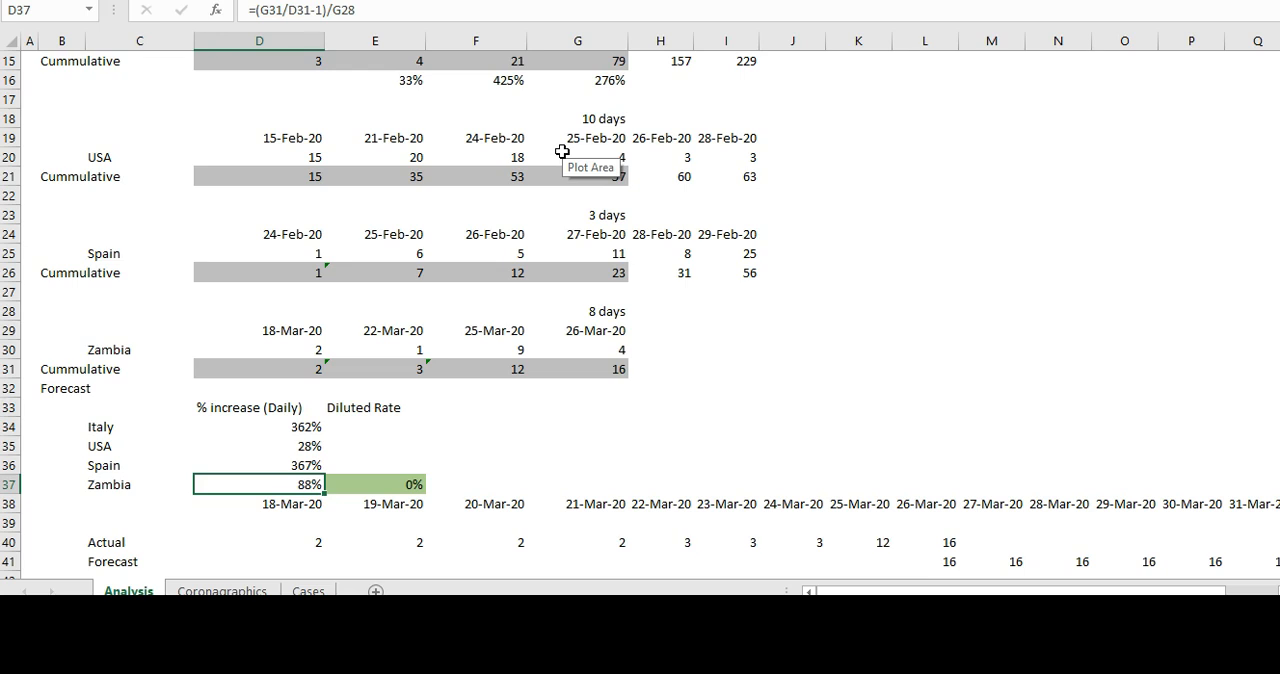
pyautogui.click(384, 488)
pyautogui.write('88%')
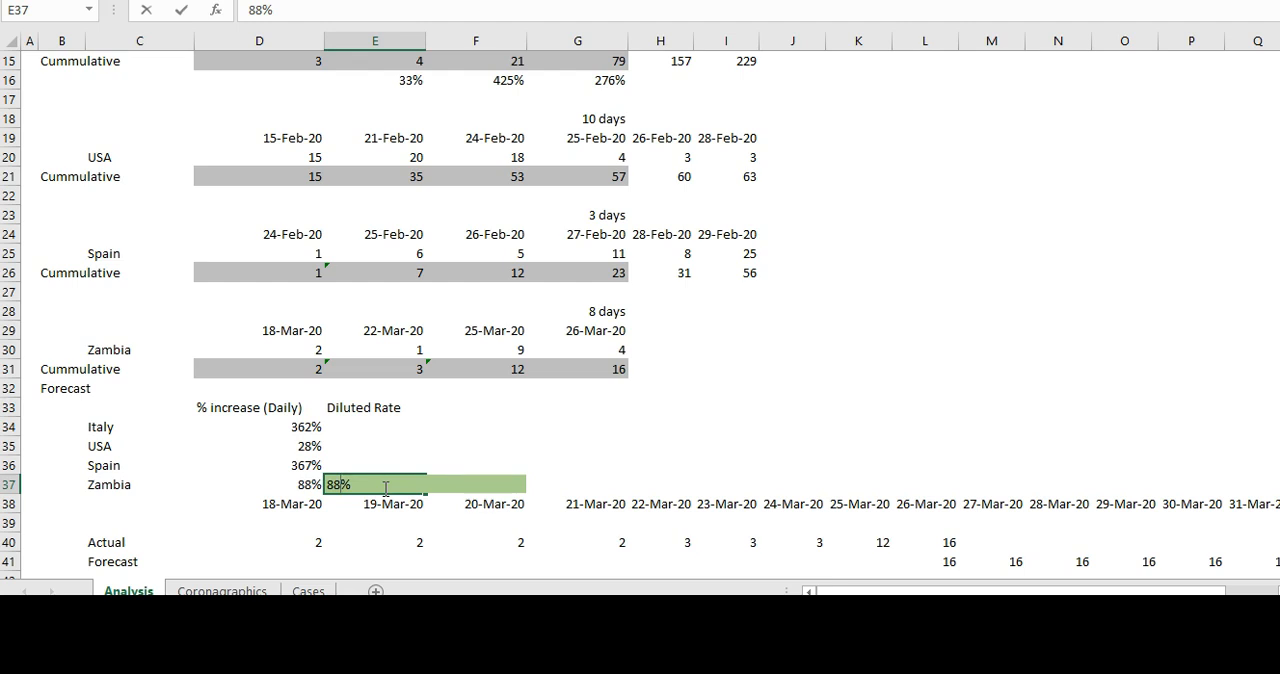
pyautogui.press('Return')
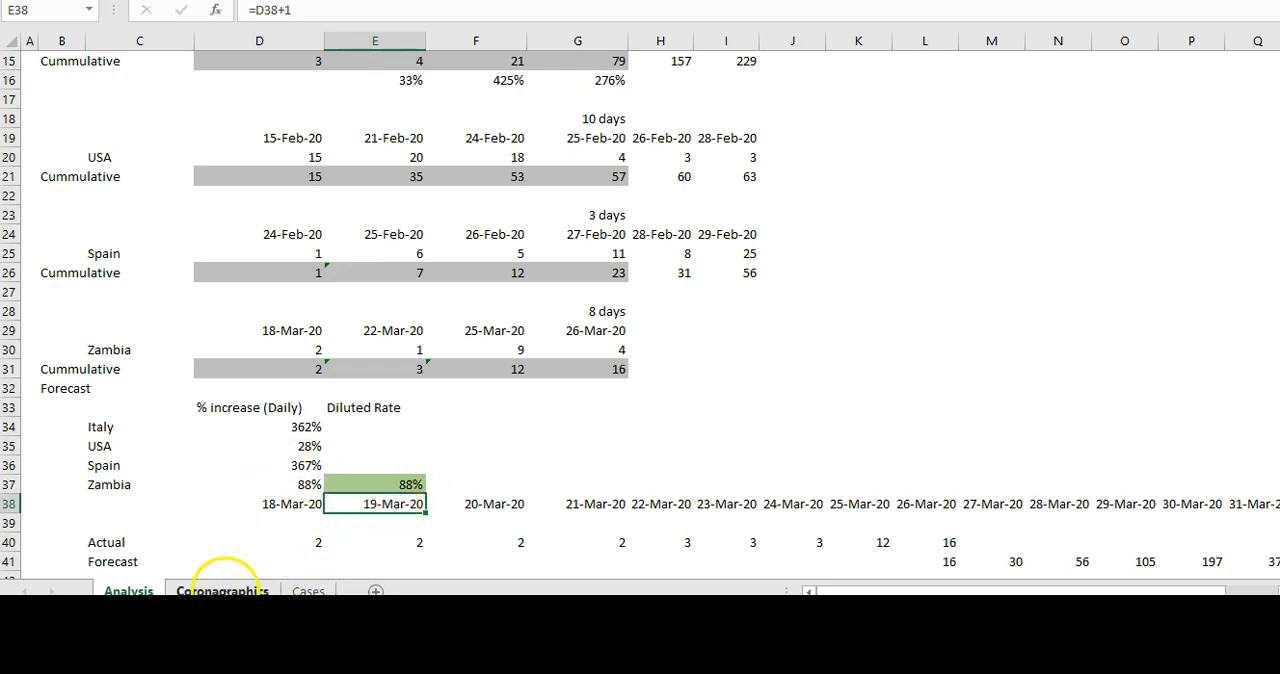
pyautogui.click(222, 591)
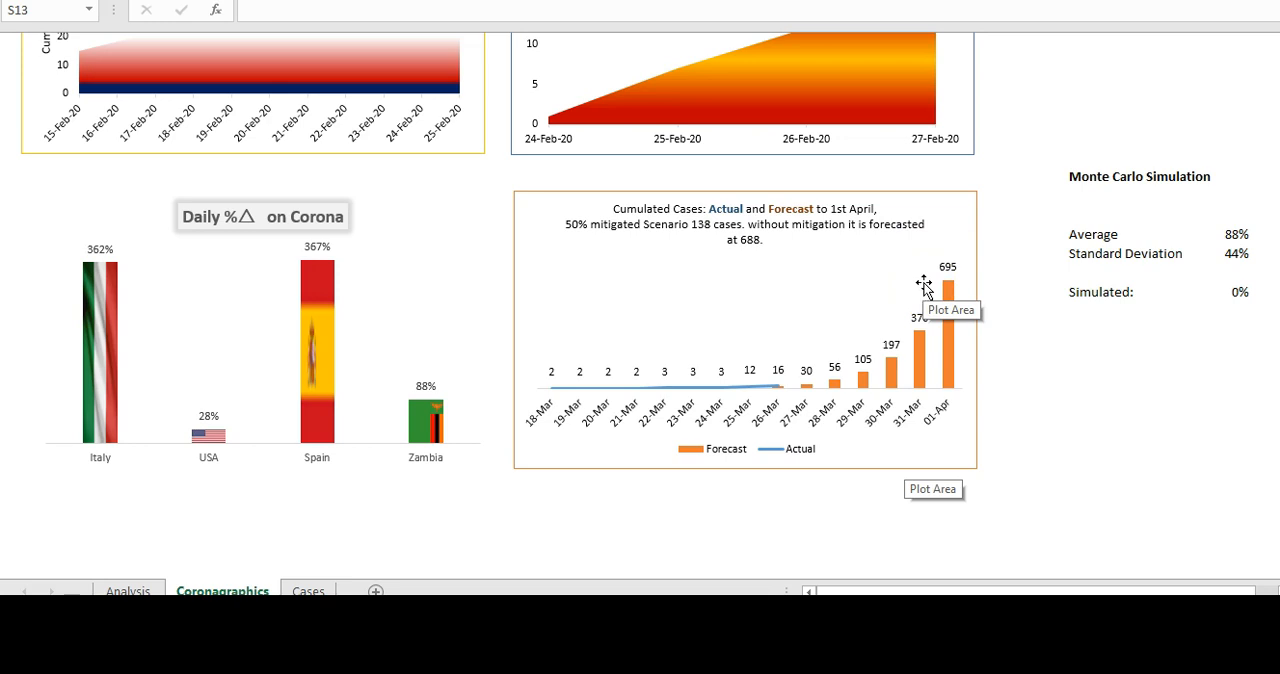
# - Replace Zambia's Diluted Rate in Analysis E37 with =D37/2 and check the cumulated cases forecast chart on the Coronagraphics sheet
pyautogui.click(127, 590)
pyautogui.click(365, 468)
pyautogui.click(363, 485)
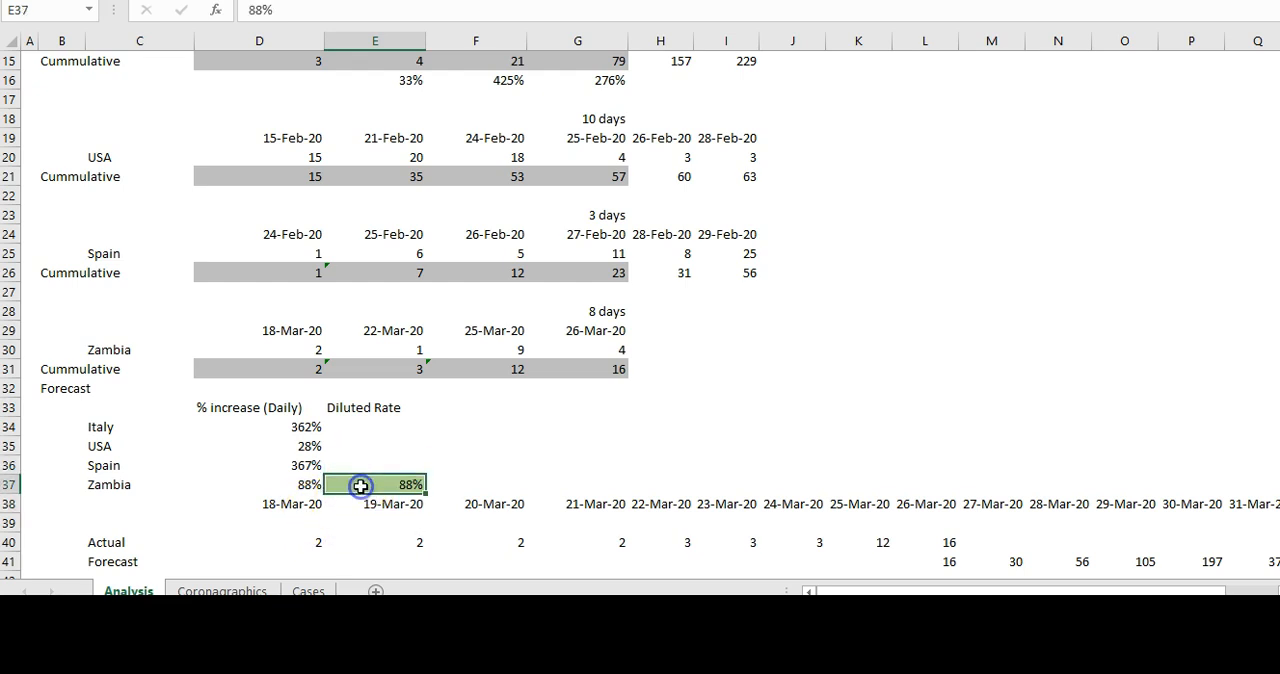
pyautogui.write('=')
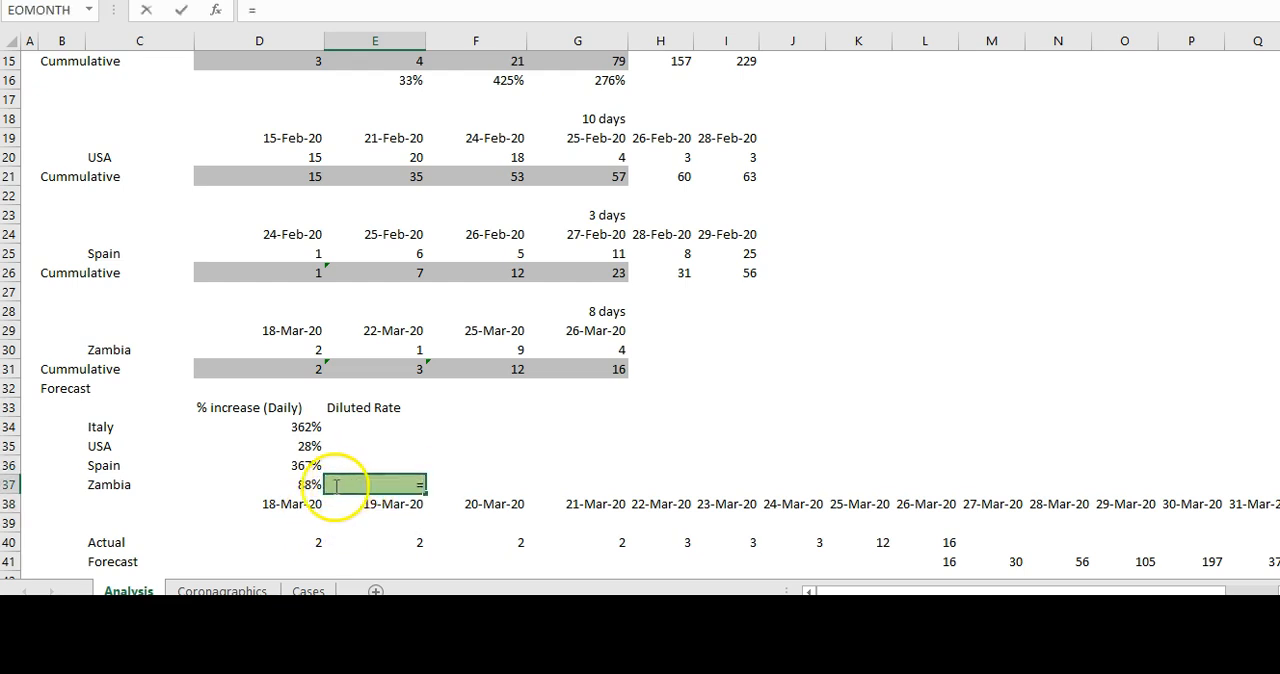
pyautogui.click(303, 484)
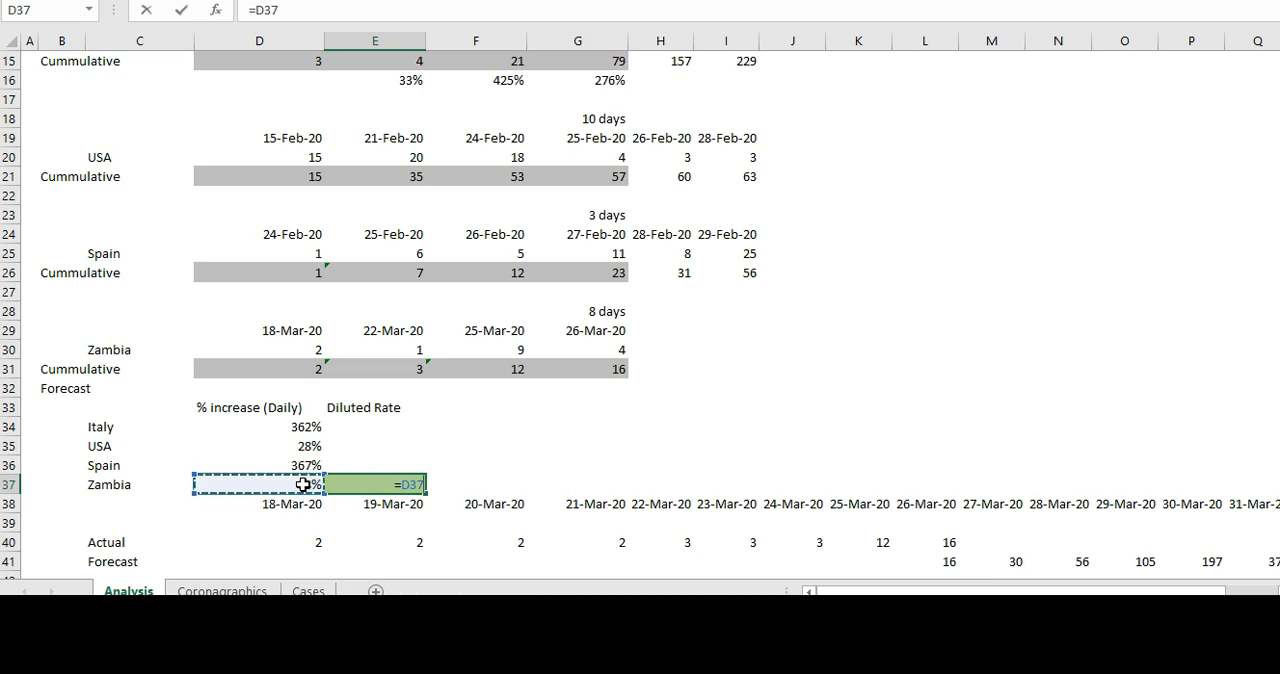
pyautogui.write('/')
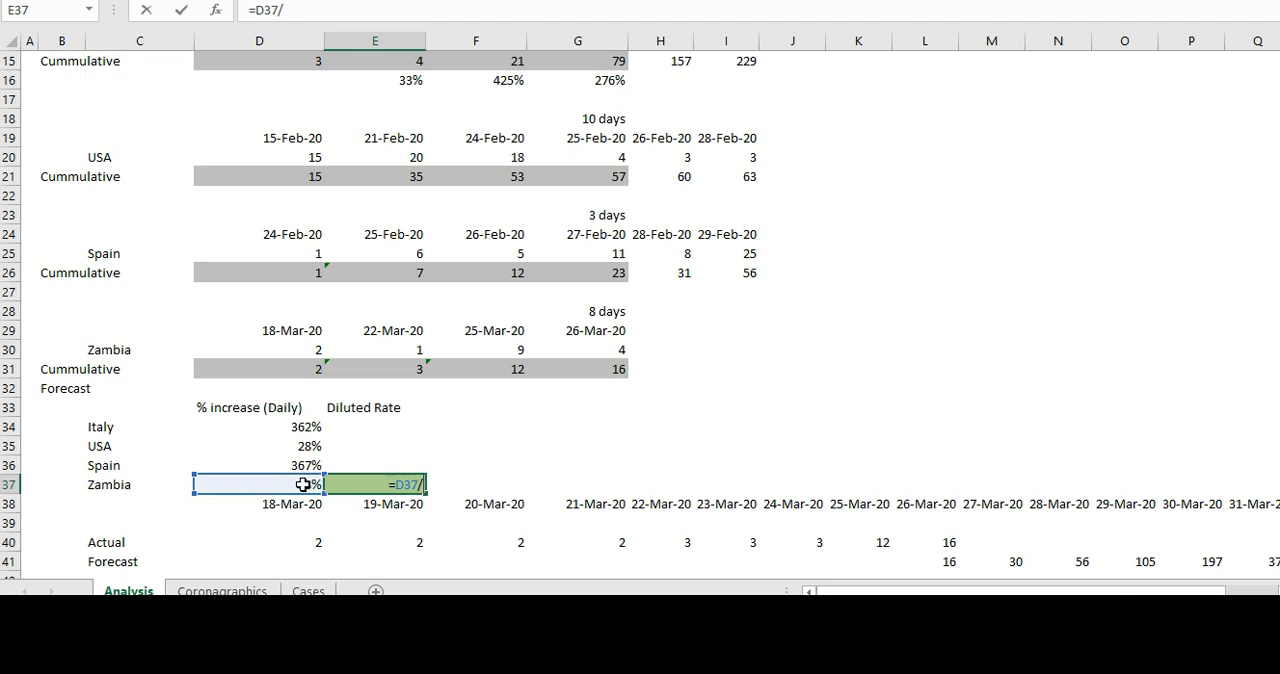
pyautogui.write('2')
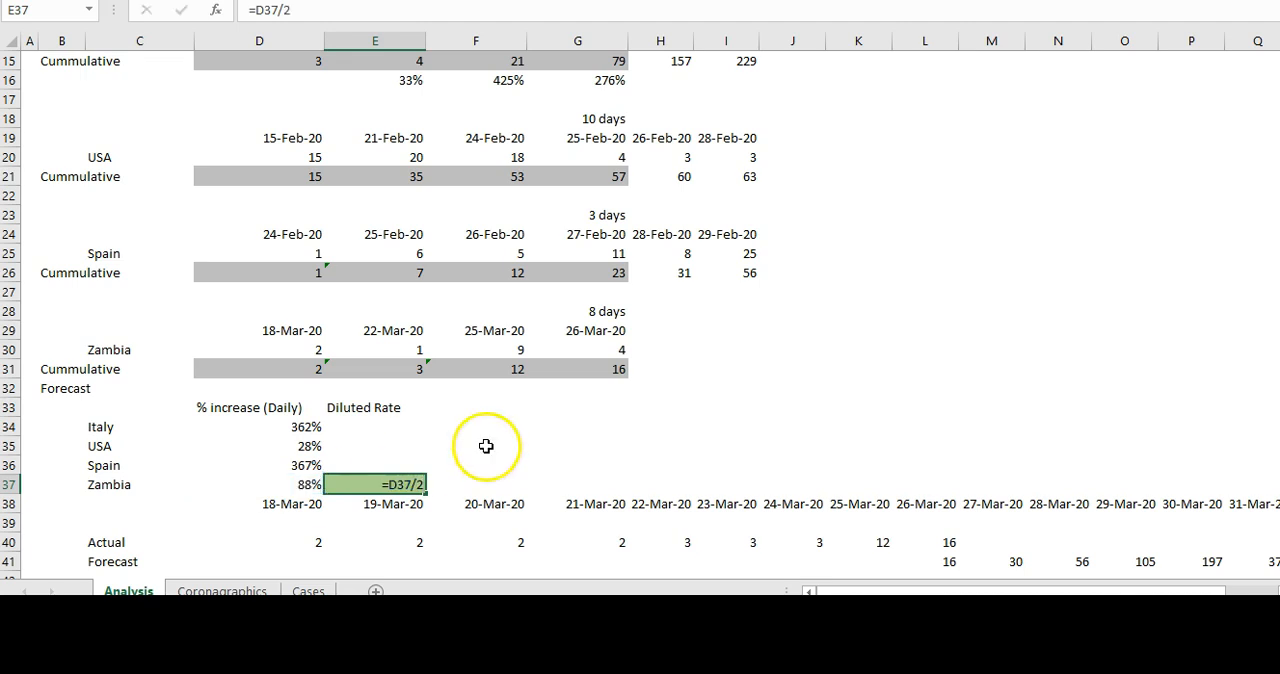
pyautogui.press('Return')
pyautogui.click(222, 590)
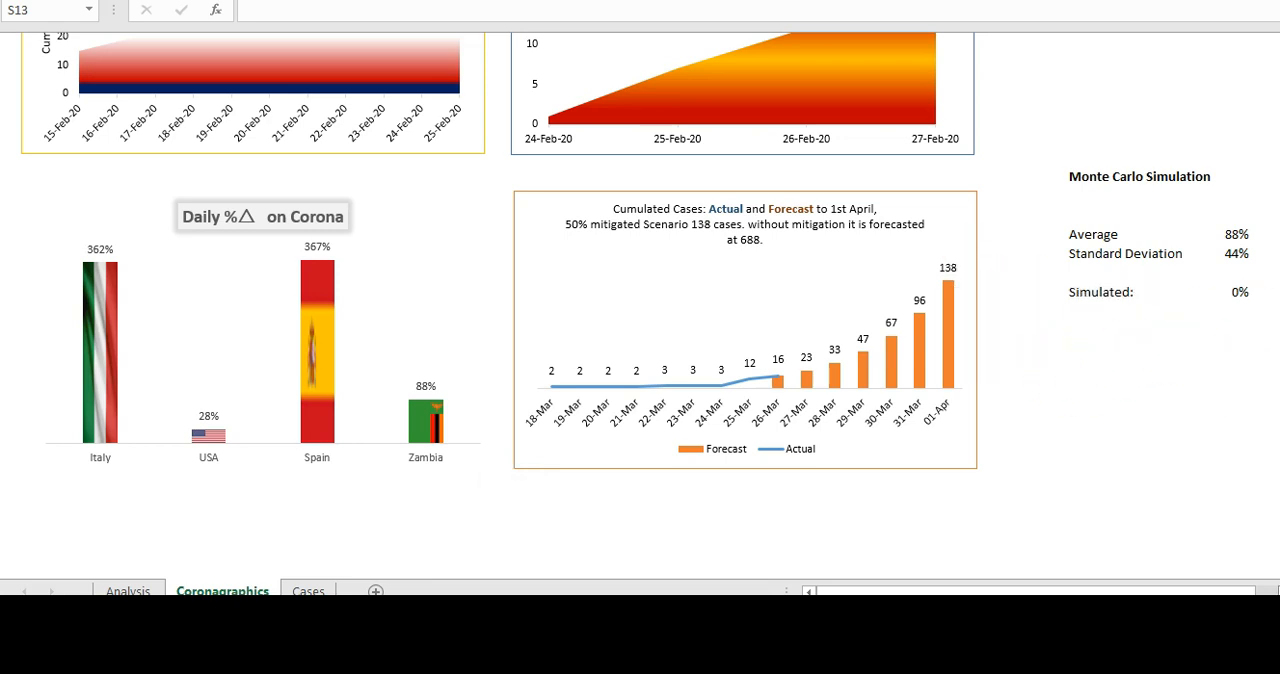
pyautogui.hscroll(3, 640, 300)
pyautogui.hscroll(2, 640, 300)
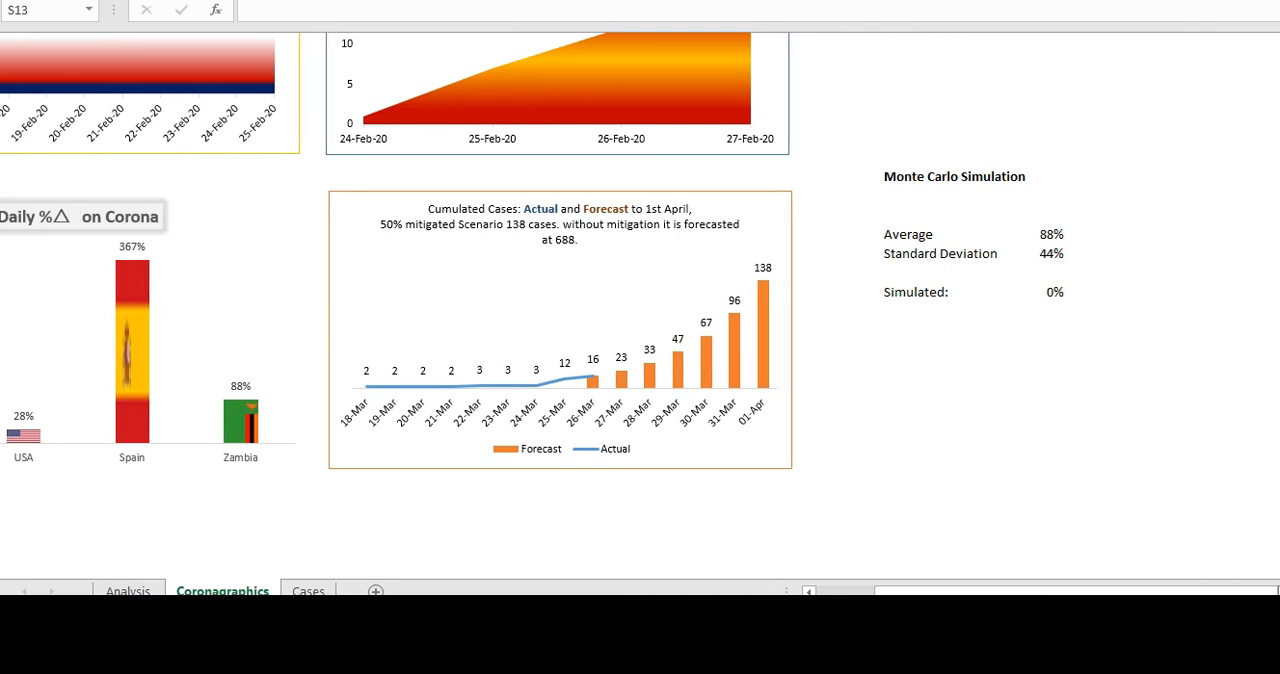
pyautogui.click(1054, 292)
pyautogui.write('=')
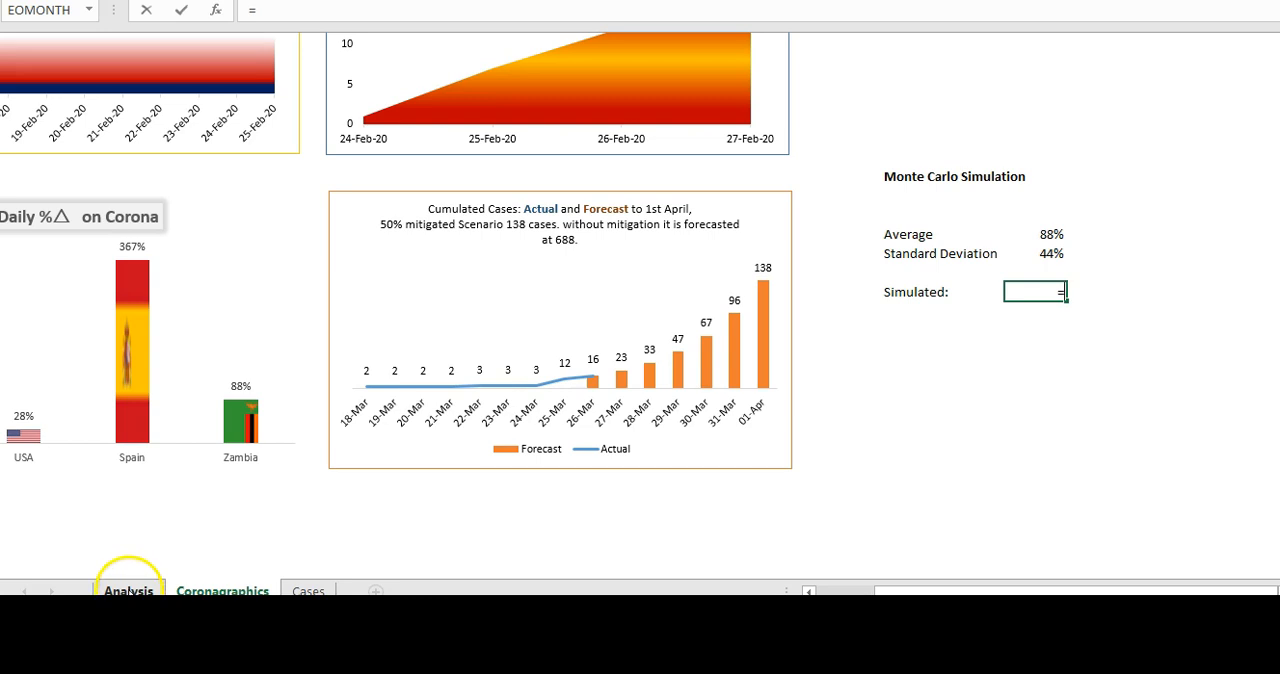
pyautogui.click(128, 589)
pyautogui.click(385, 484)
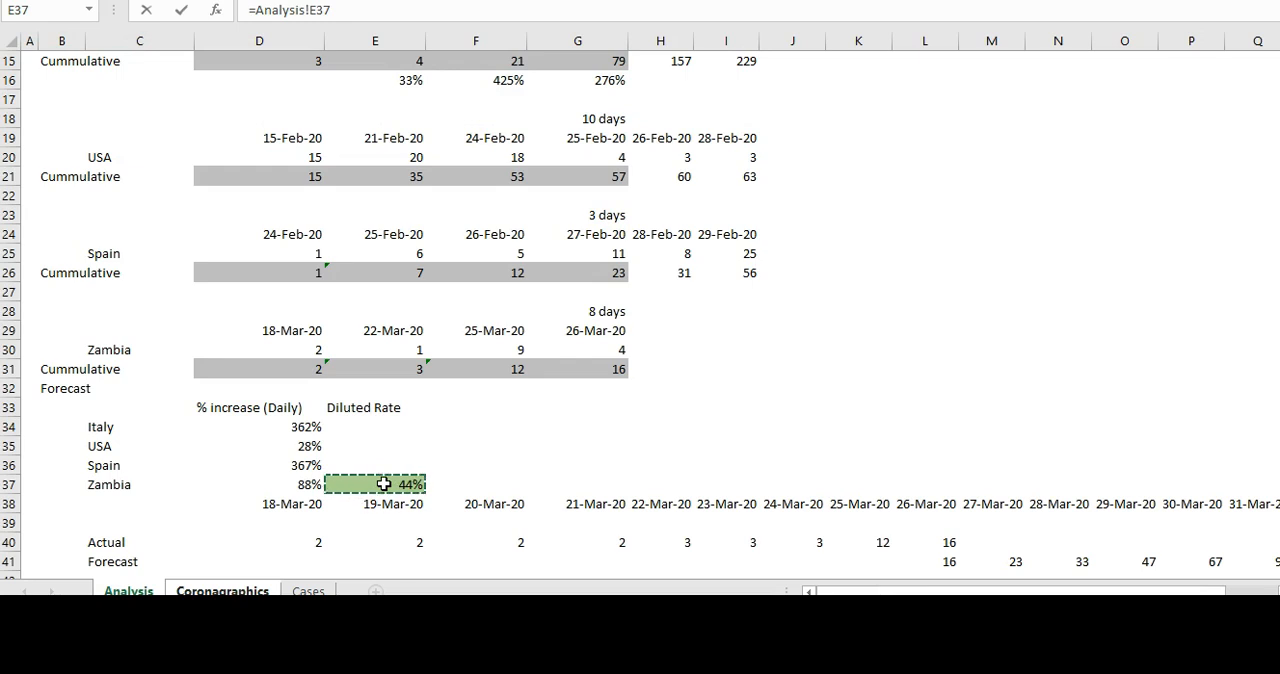
pyautogui.press('Return')
# - Link Zambia's Diluted Rate in Analysis E37 to the Simulated cell with =Coronagraphics!U40, and return to the forecast chart
pyautogui.click(141, 589)
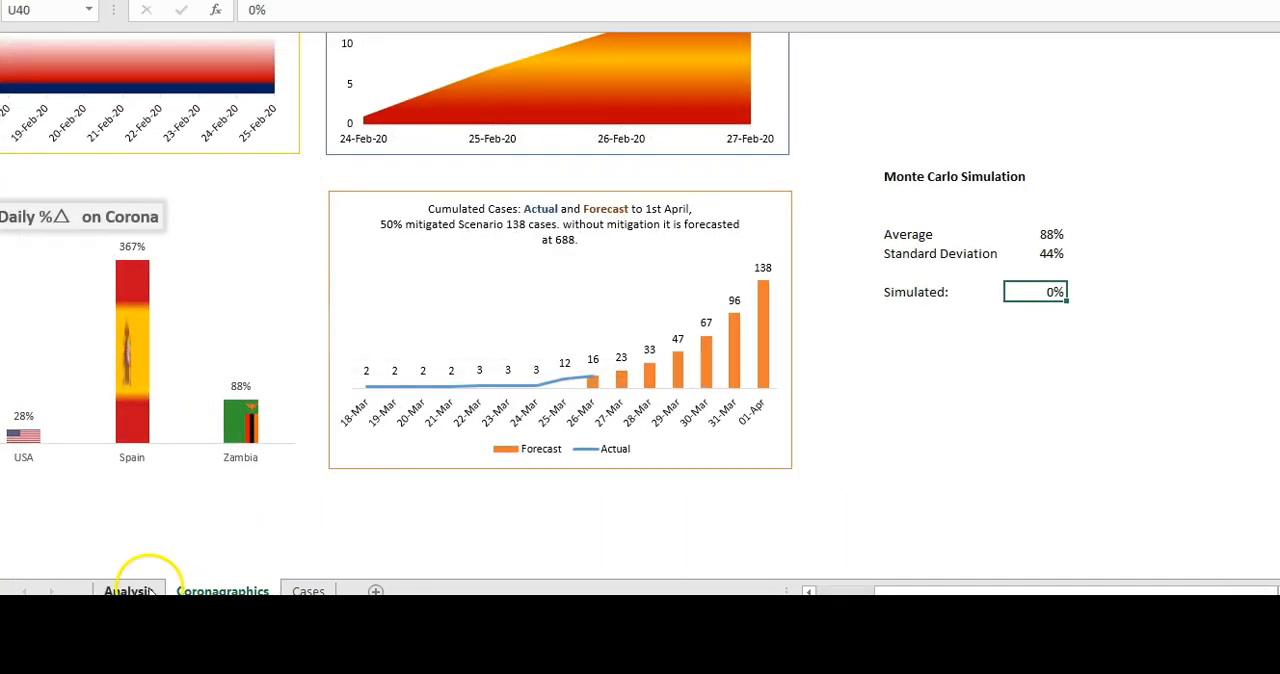
pyautogui.click(374, 484)
pyautogui.write('=')
pyautogui.click(245, 589)
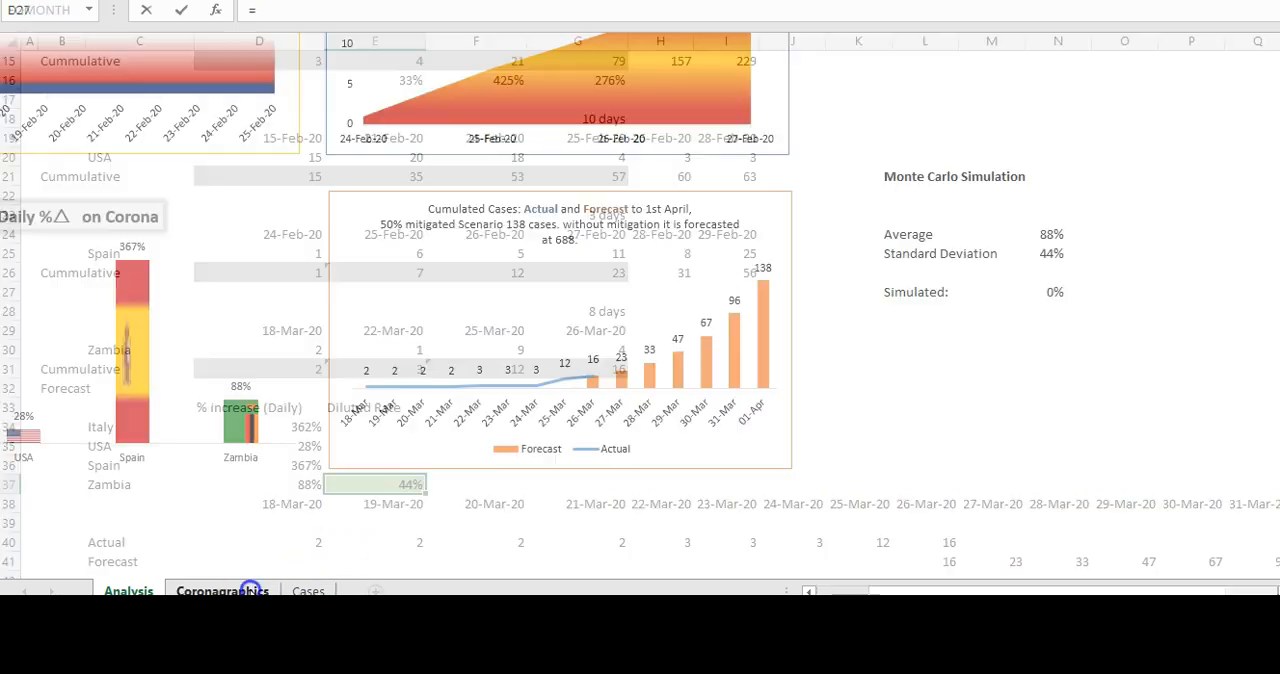
pyautogui.click(1045, 292)
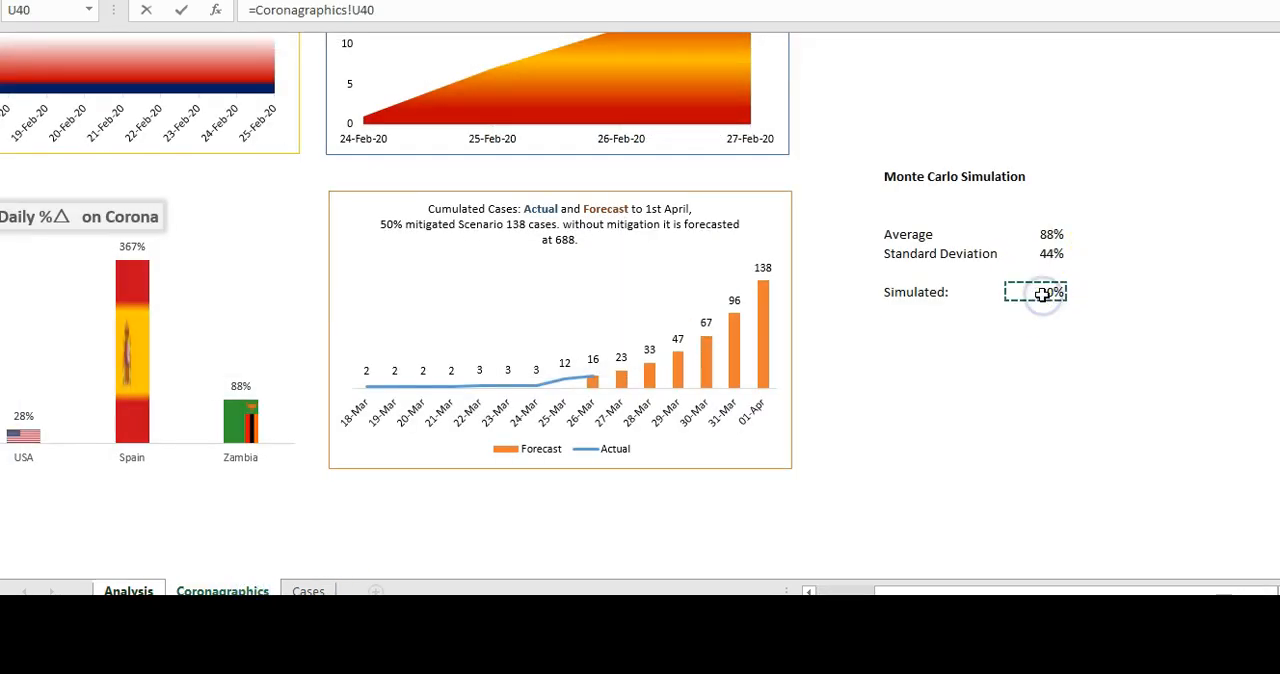
pyautogui.press('Return')
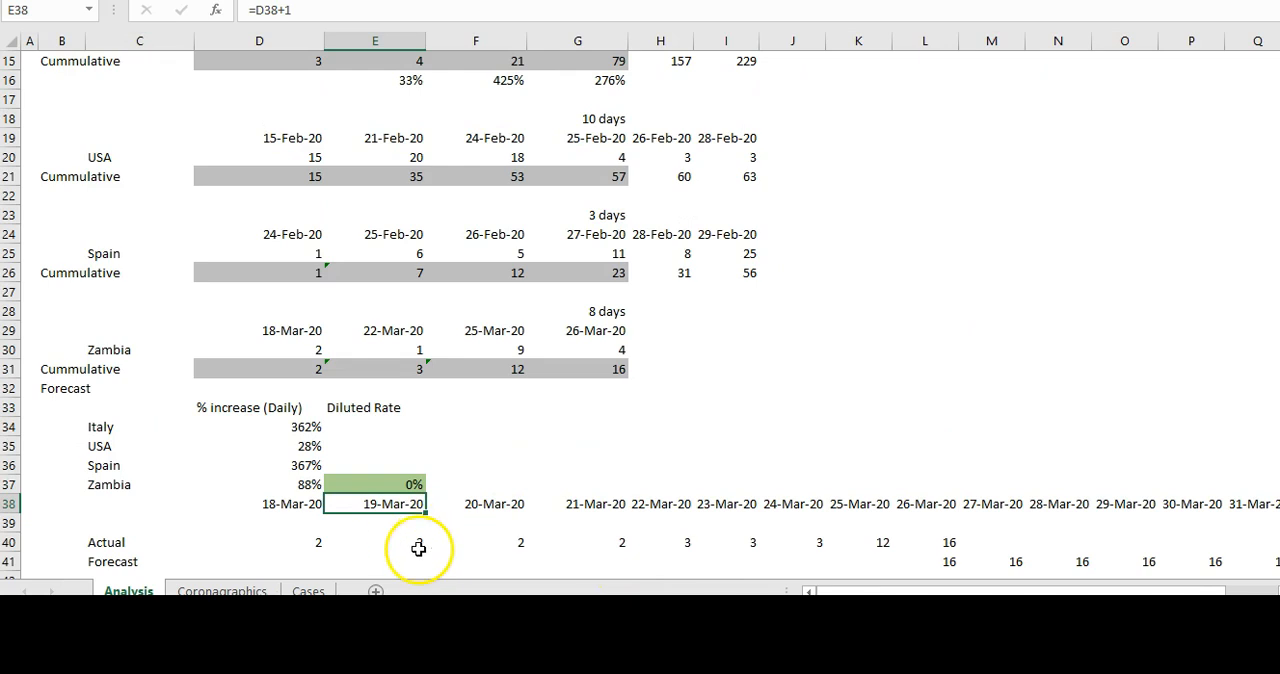
pyautogui.click(248, 590)
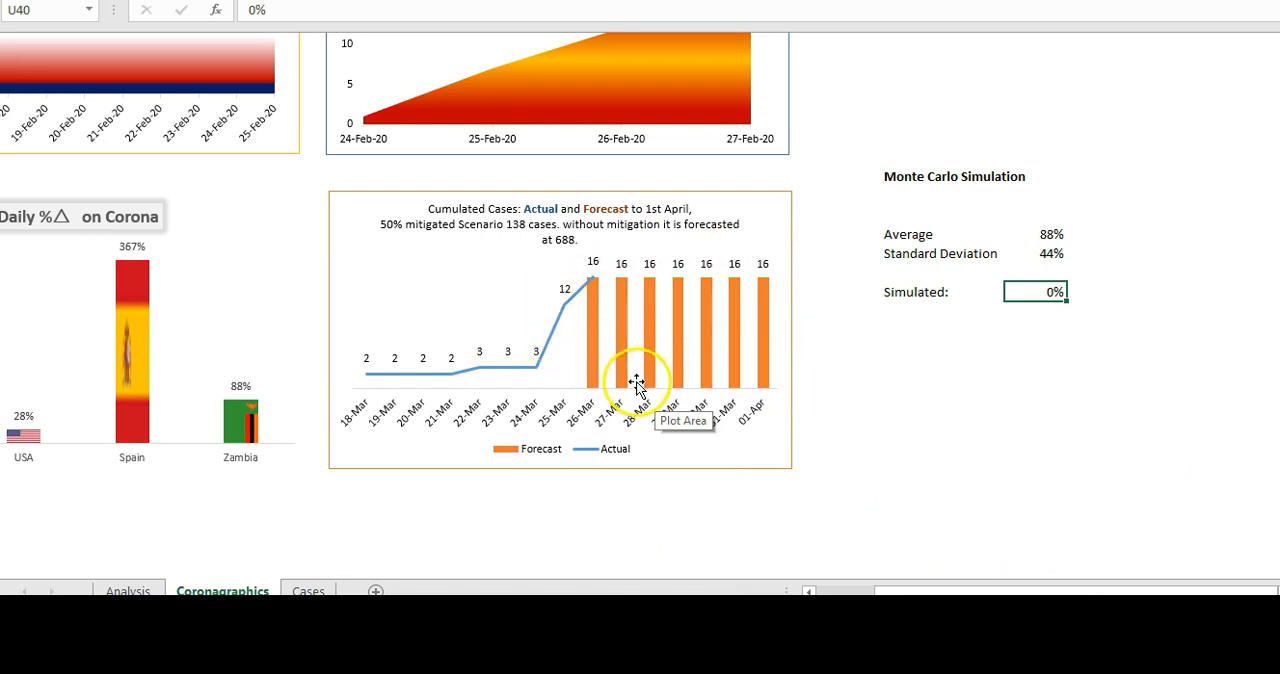
# - Enter 1 in S44 below the Monte Carlo inputs and fill a linear series down the column, step 1, up to 1000
pyautogui.click(983, 404)
pyautogui.click(940, 368)
pyautogui.click(909, 399)
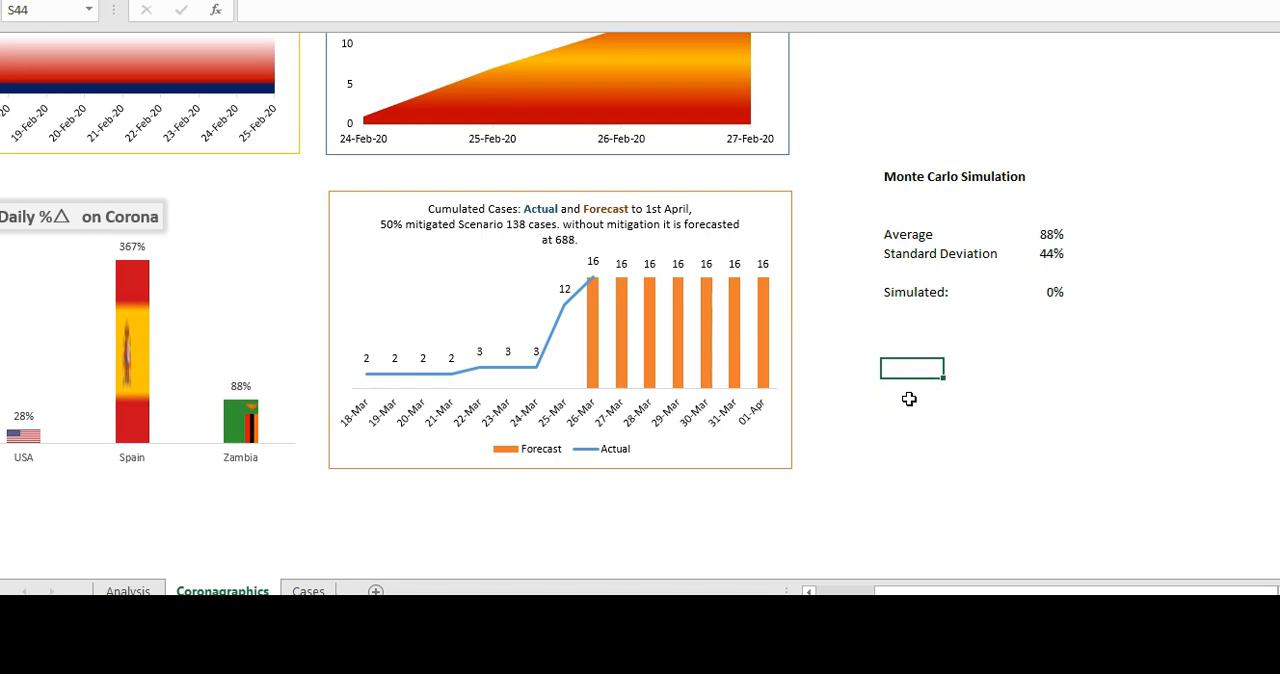
pyautogui.hotkey('ctrl', 'Return')
pyautogui.hotkey('alt', 'h')
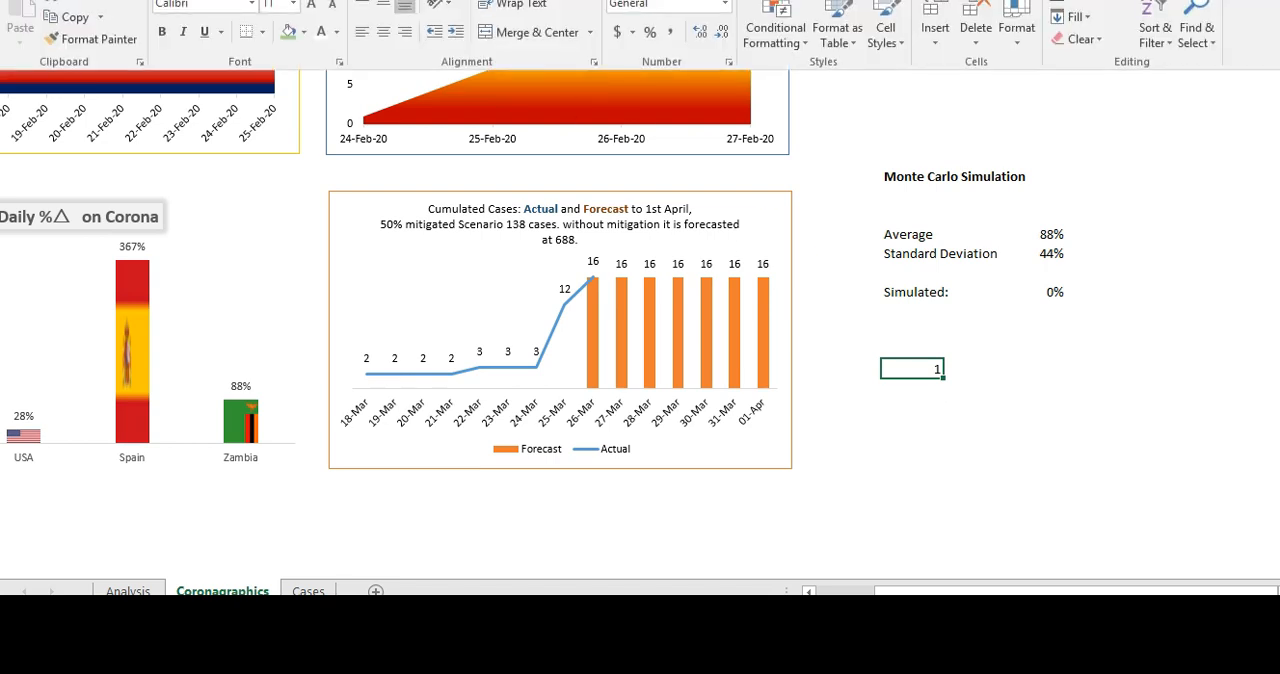
pyautogui.click(1086, 17)
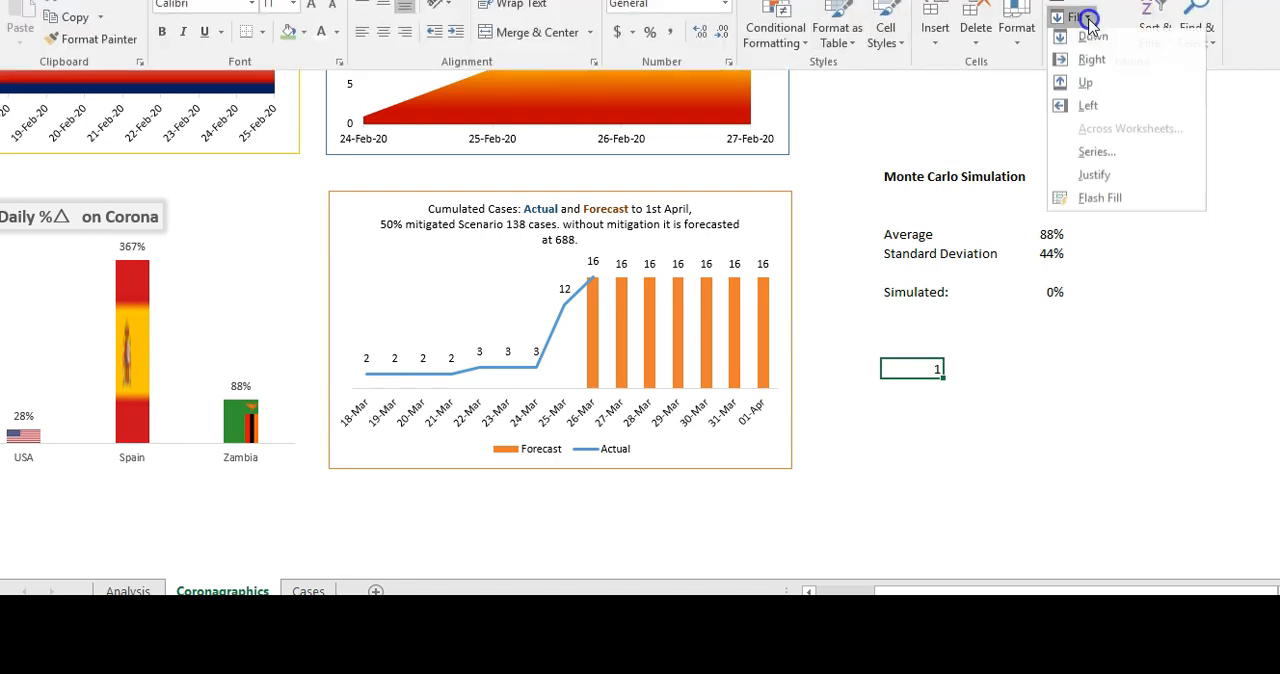
pyautogui.click(1088, 158)
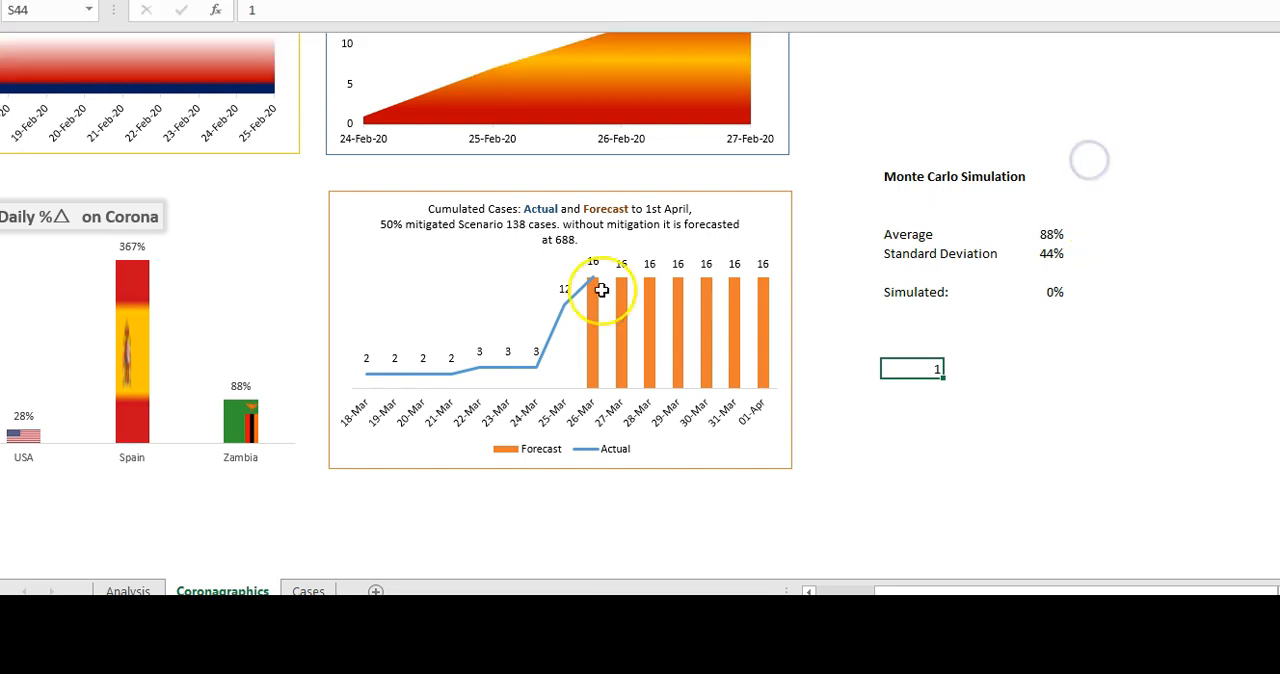
pyautogui.click(174, 368)
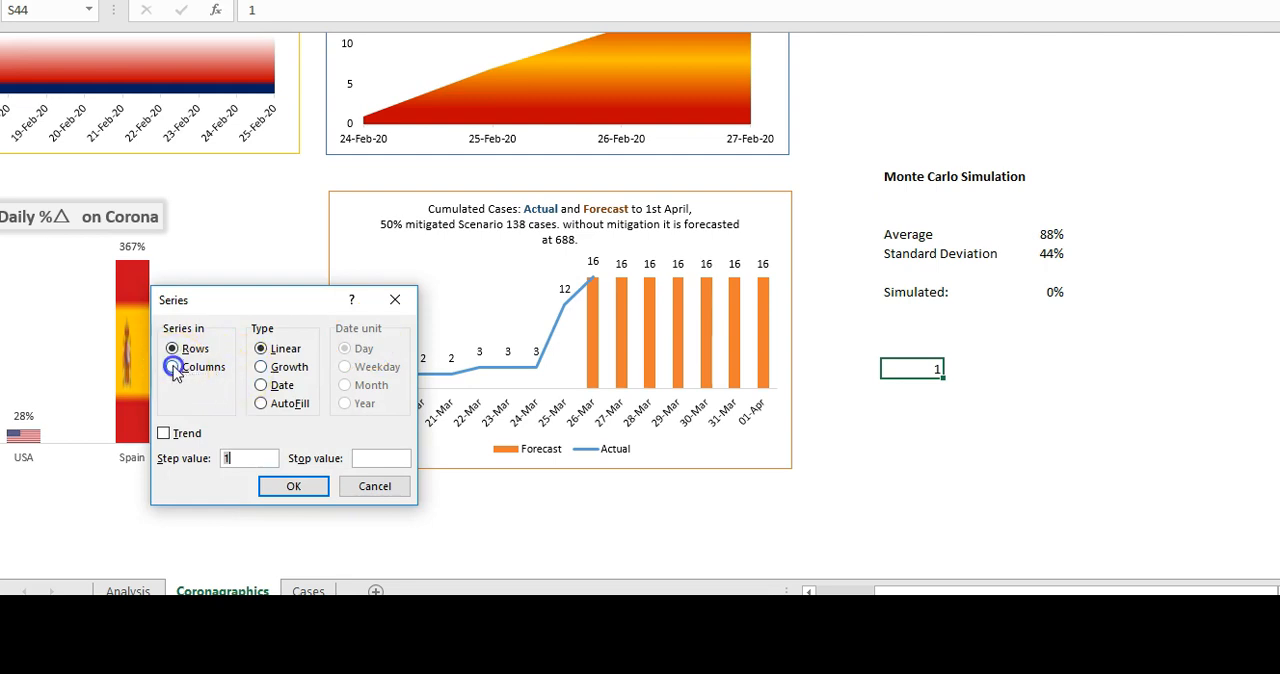
pyautogui.click(376, 458)
pyautogui.write('1000')
pyautogui.click(304, 492)
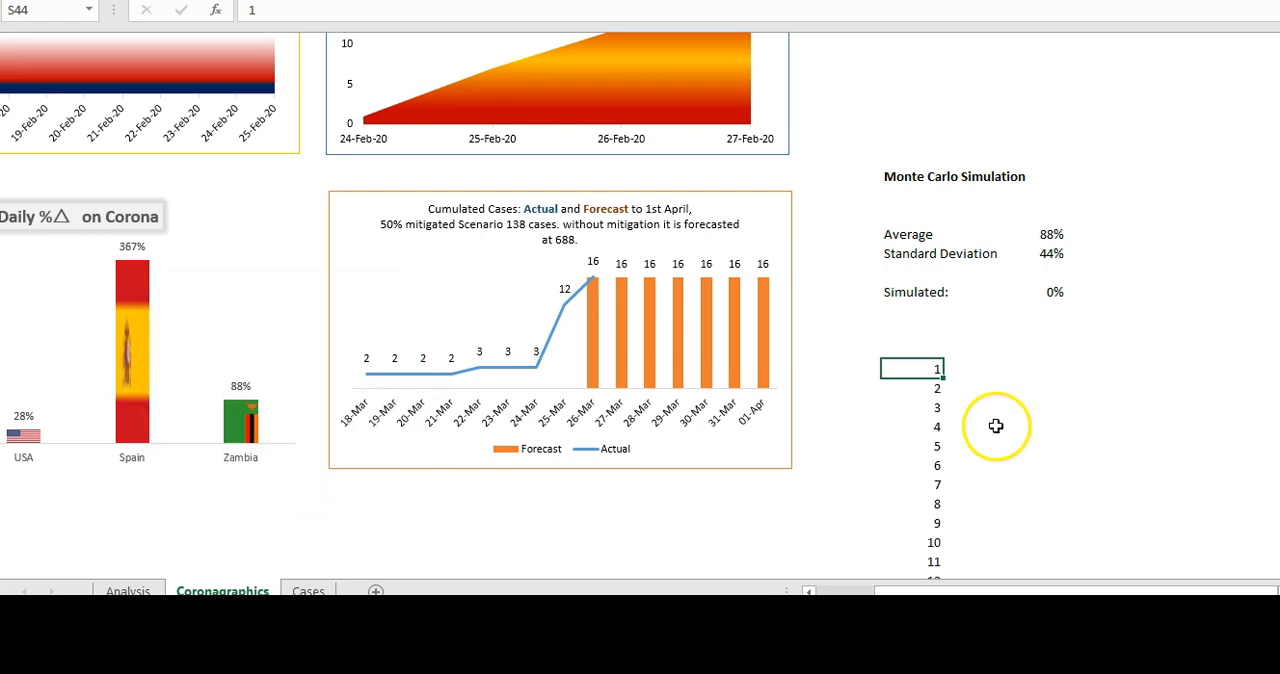
# - Reference the Monte Carlo Average in T43, above the column beside the trial numbers, with =U37
pyautogui.click(978, 374)
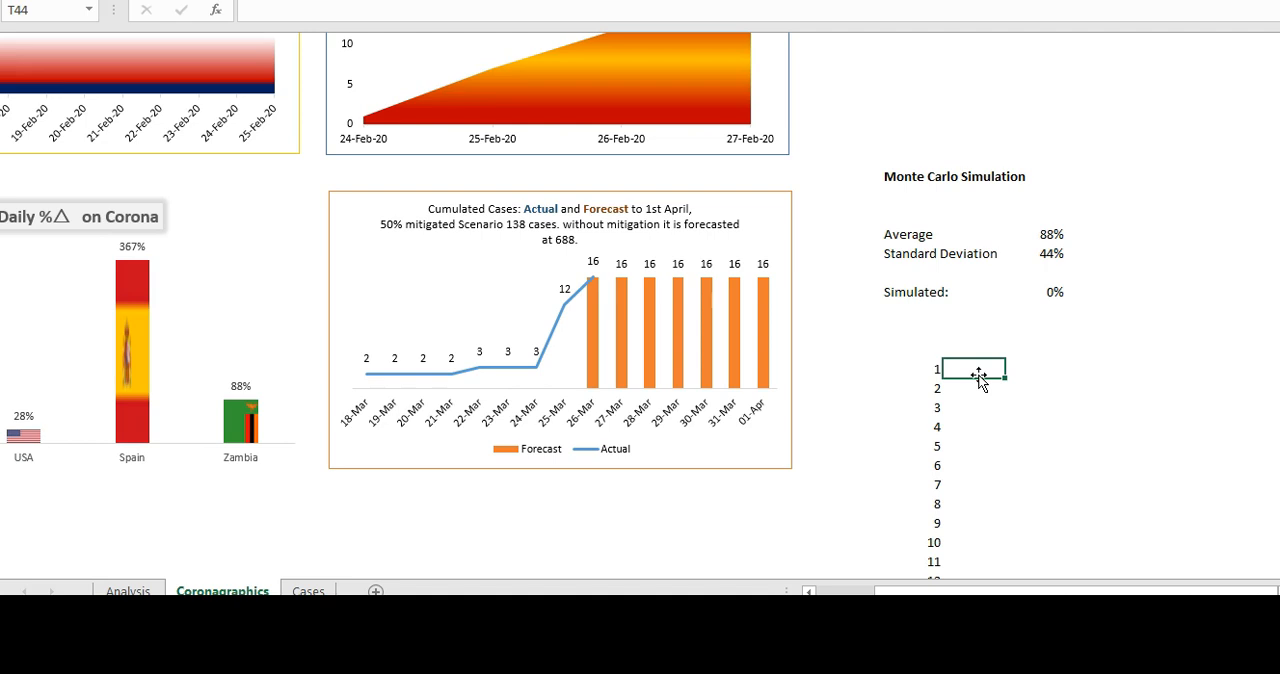
pyautogui.press('Up')
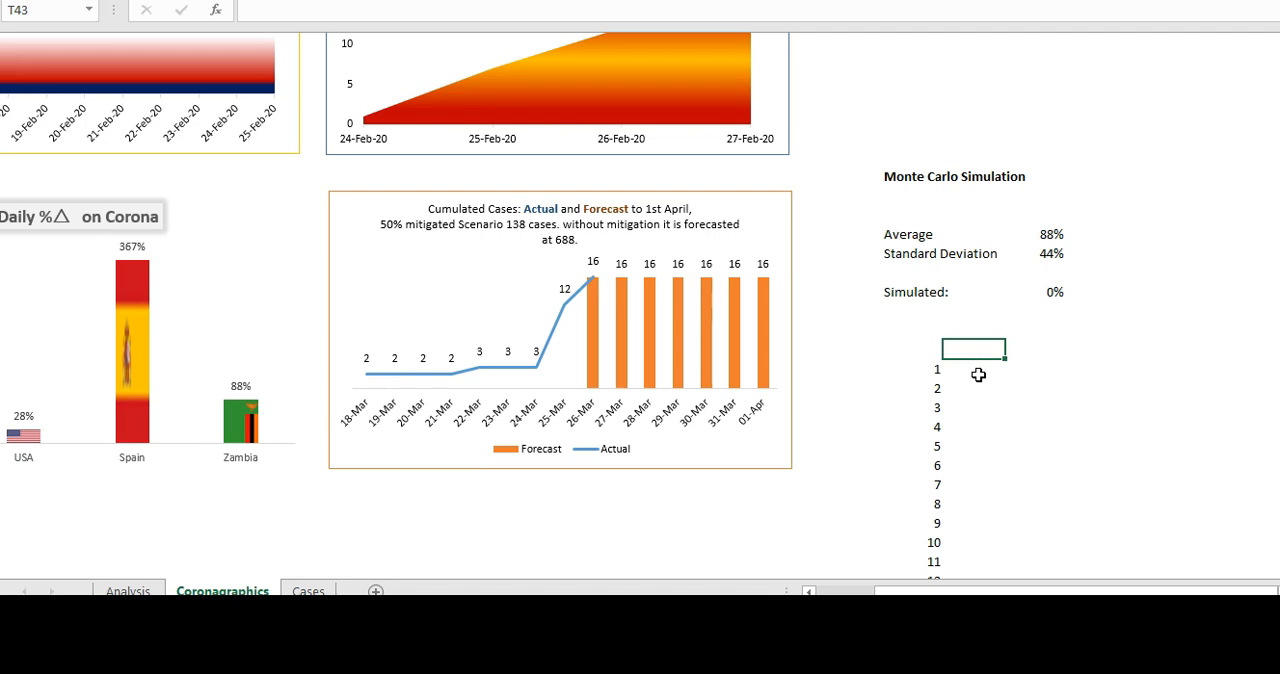
pyautogui.write('=')
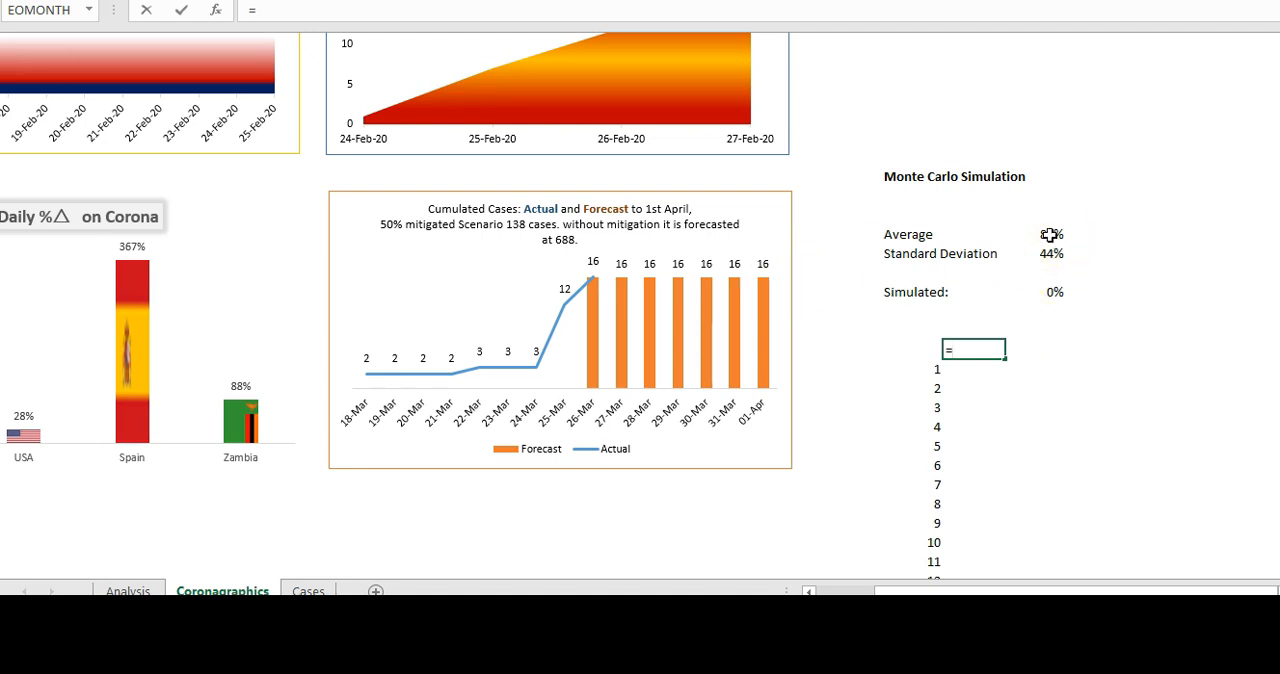
pyautogui.click(1049, 234)
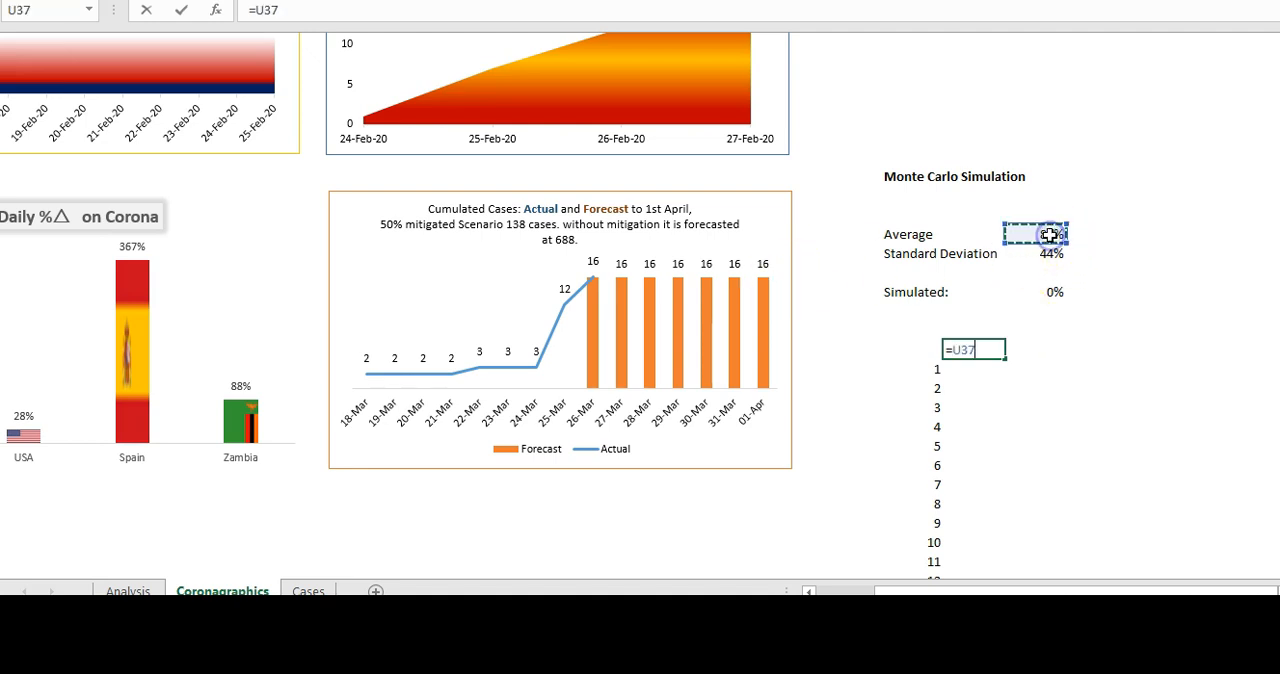
pyautogui.hotkey('ctrl', 'Return')
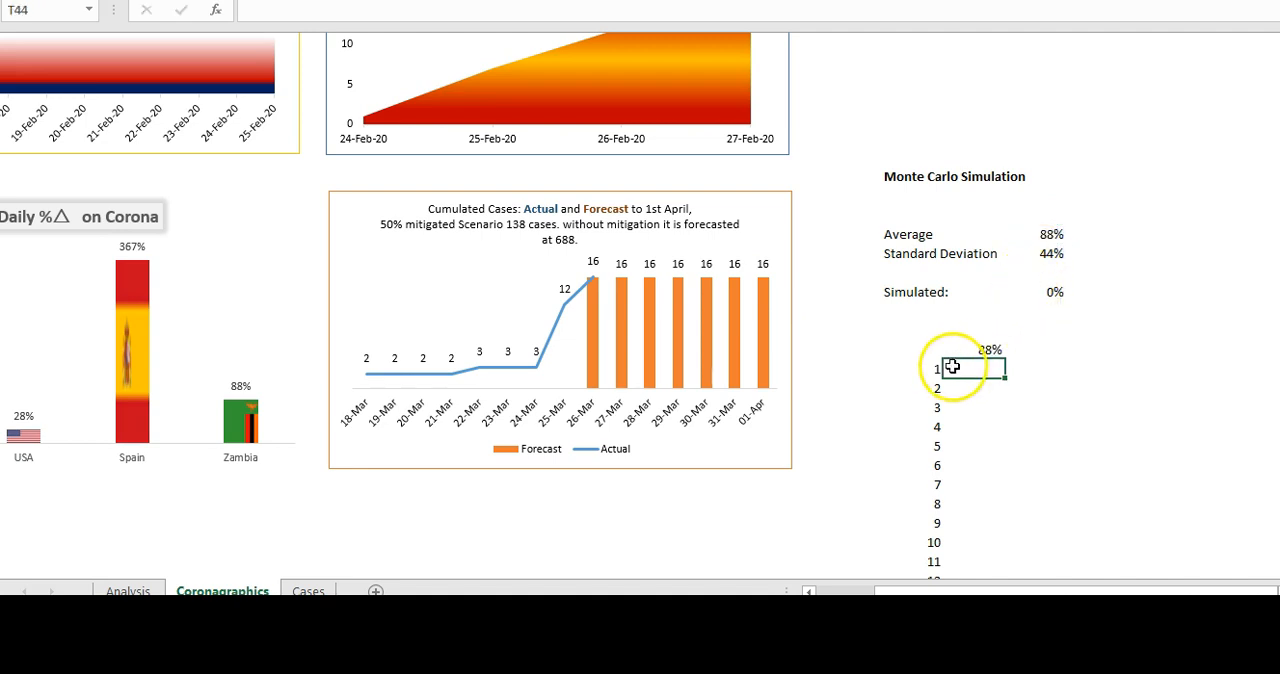
# - Create a one-variable Data Table from S43 and T43 down through trial 1000, with blank cell R49 as the column input cell
pyautogui.click(924, 349)
pyautogui.hotkey('shift', 'Right')
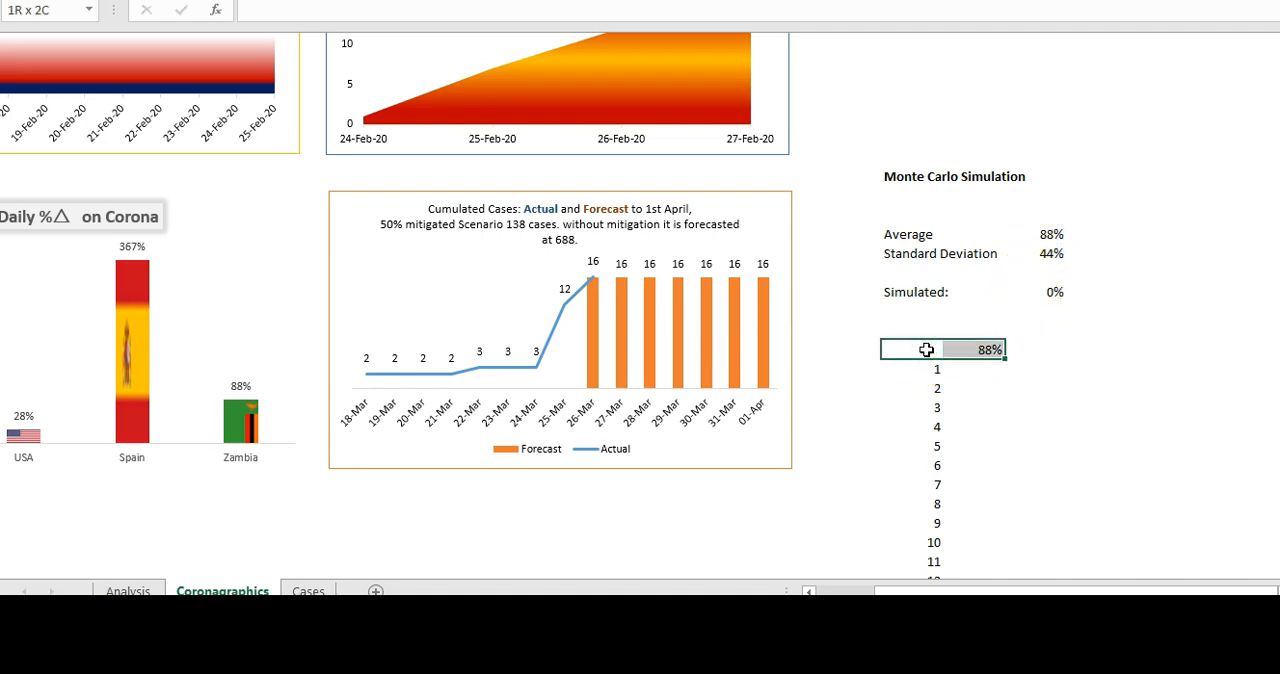
pyautogui.hotkey('ctrl', 'shift', 'Down')
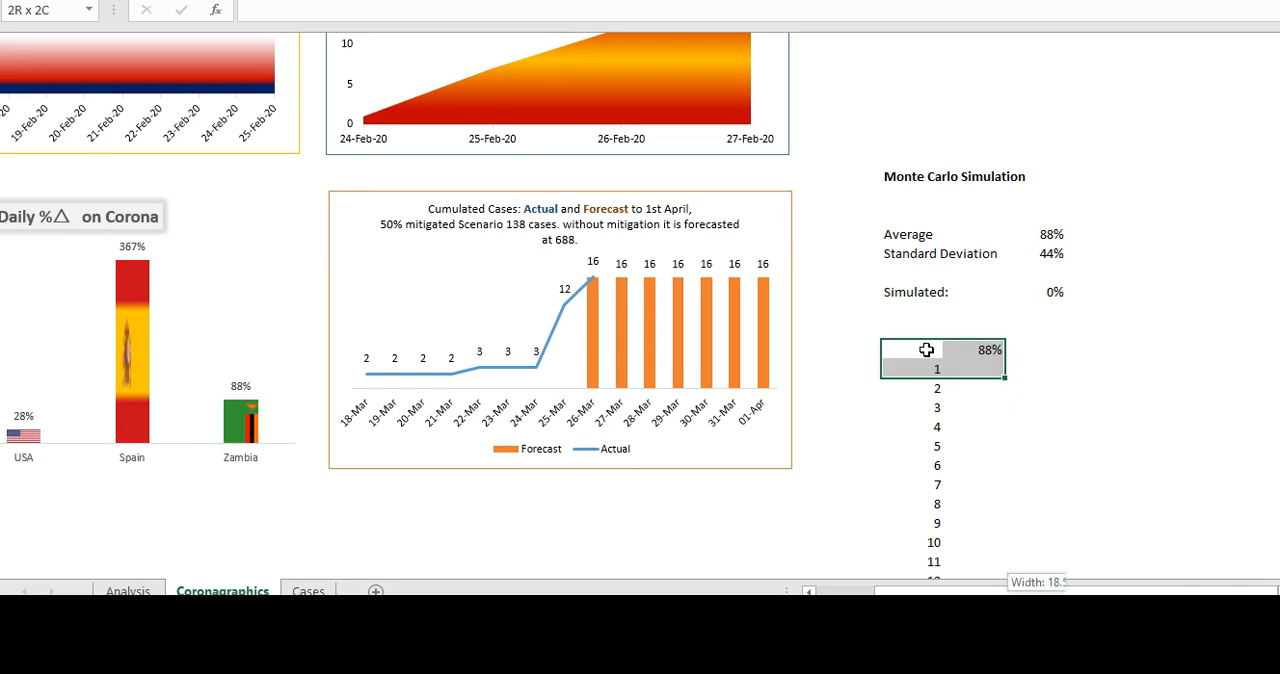
pyautogui.hotkey('ctrl', 'shift', 'Down')
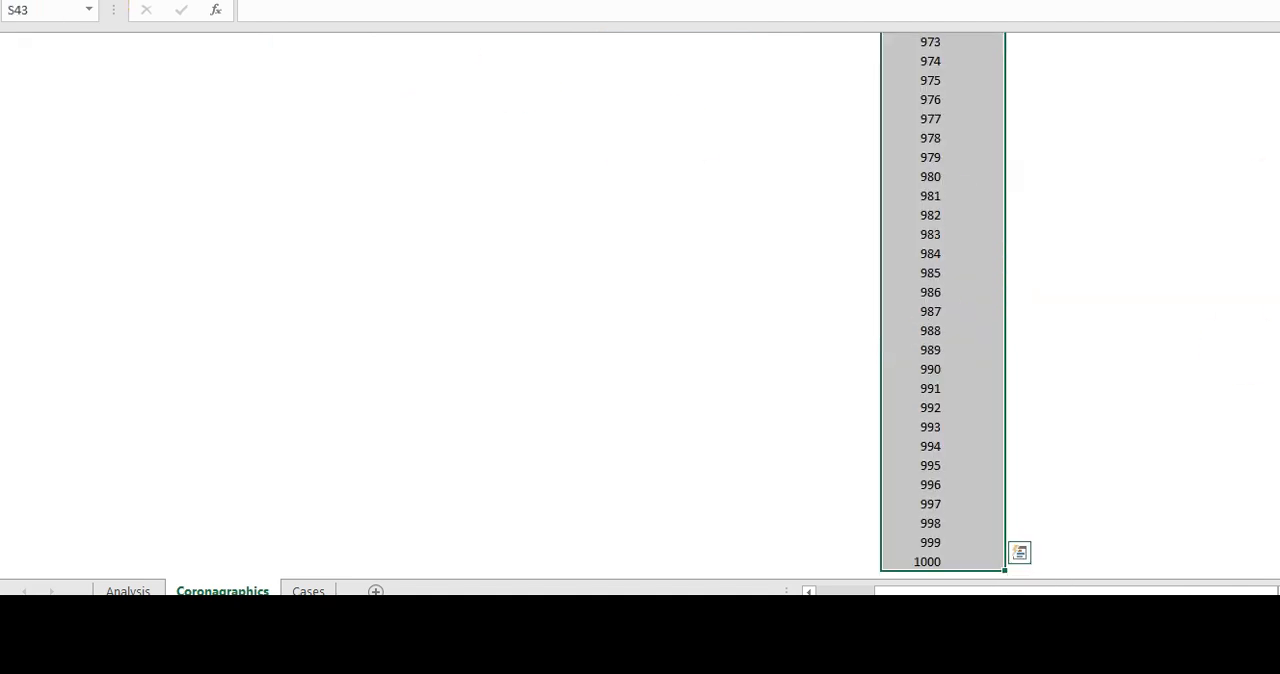
pyautogui.click(1086, 38)
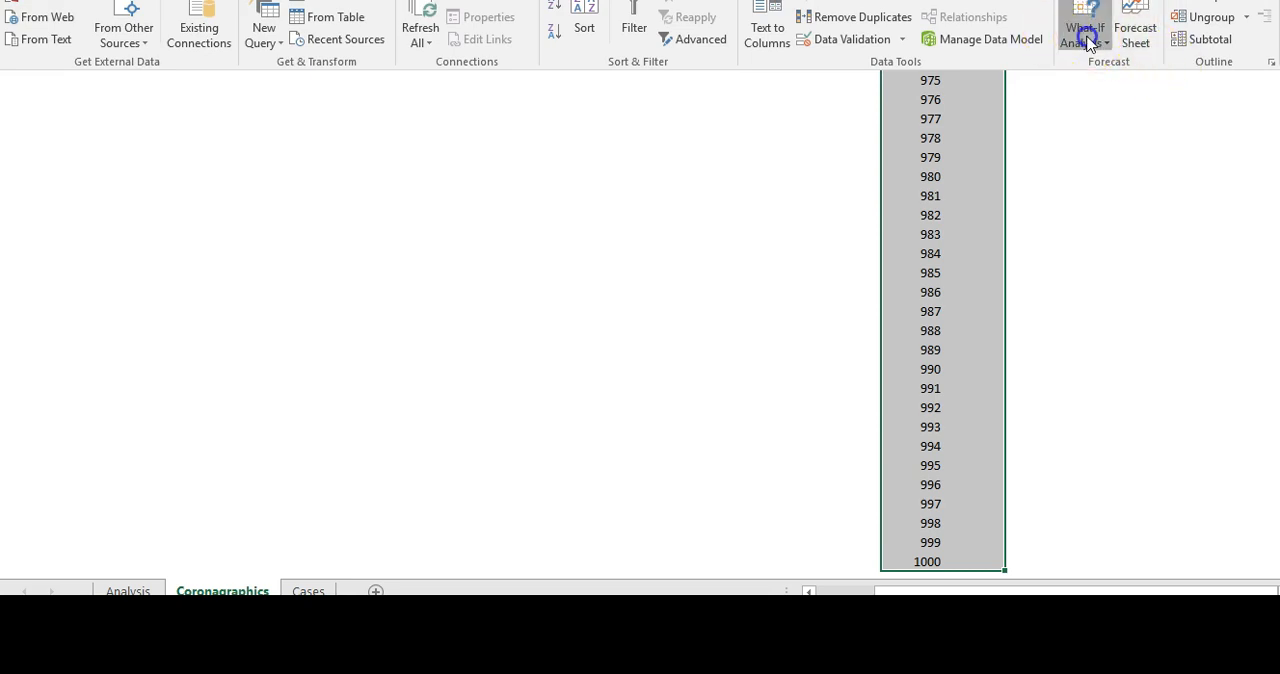
pyautogui.click(1098, 86)
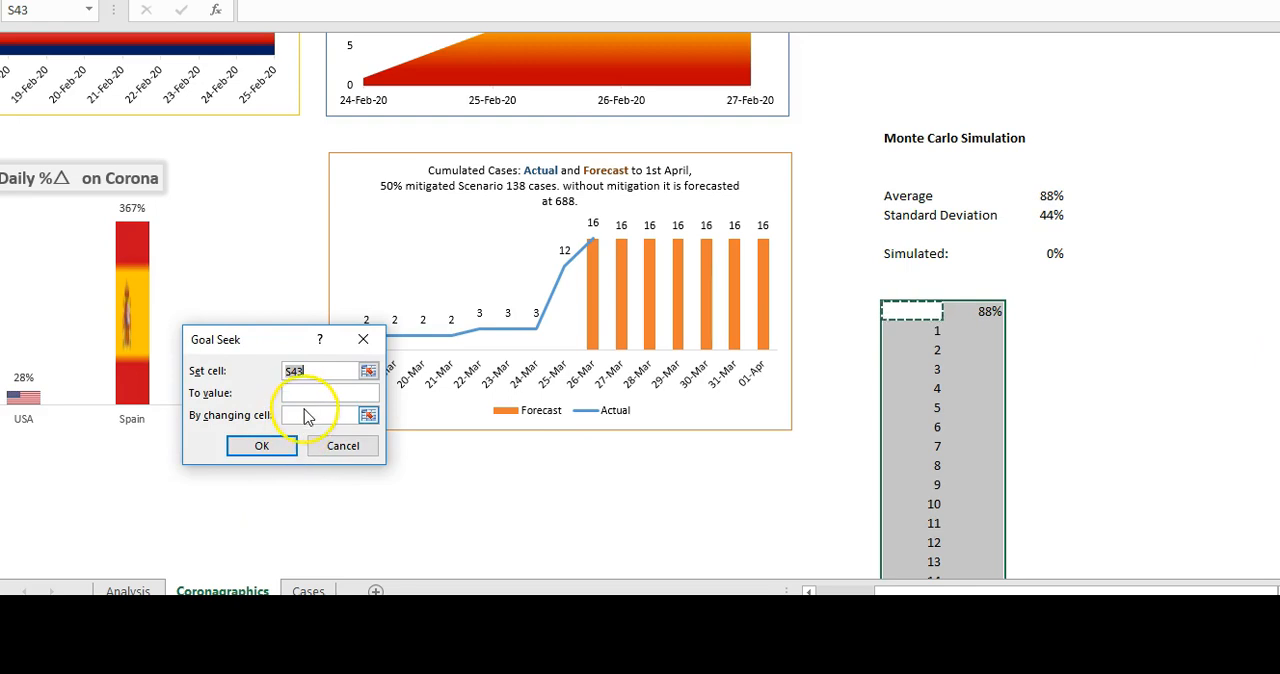
pyautogui.click(363, 339)
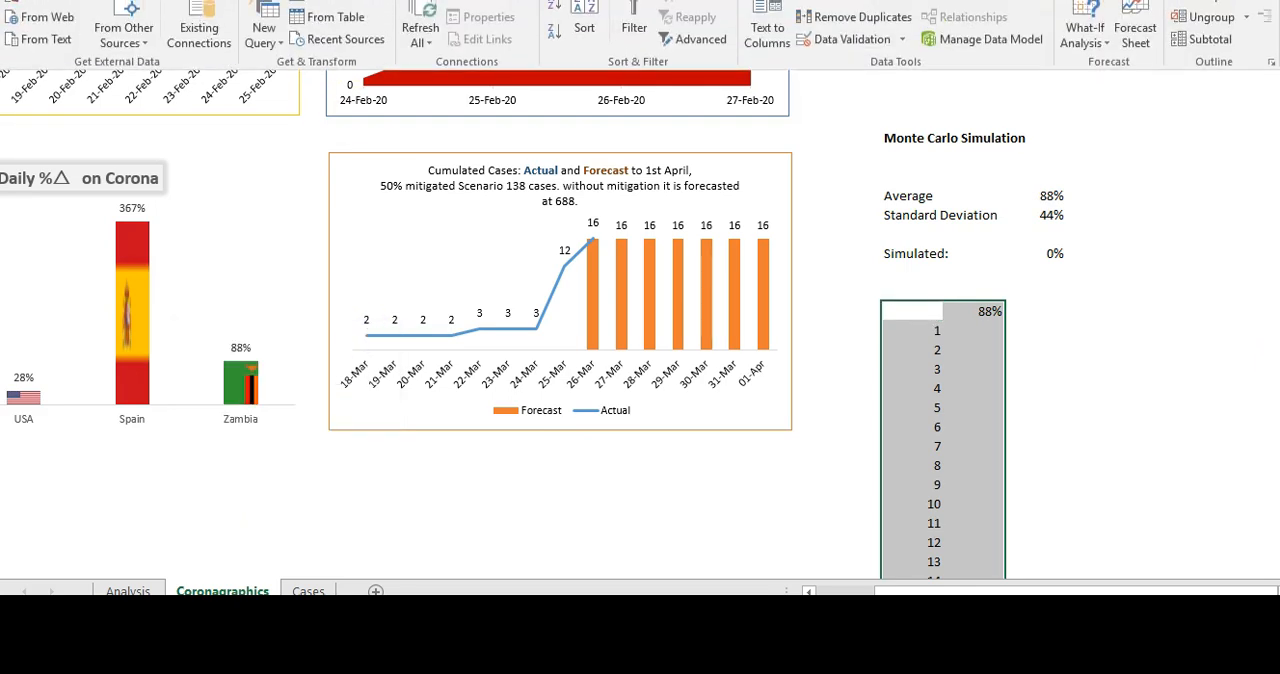
pyautogui.click(1095, 32)
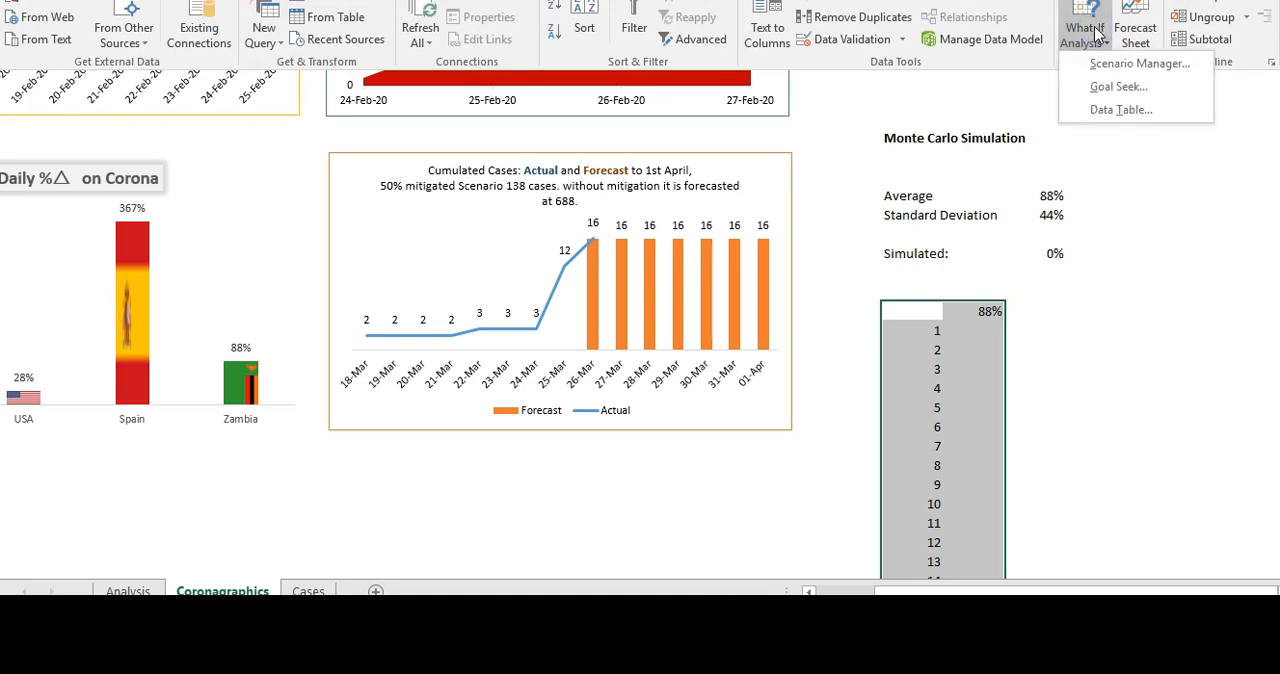
pyautogui.click(1117, 108)
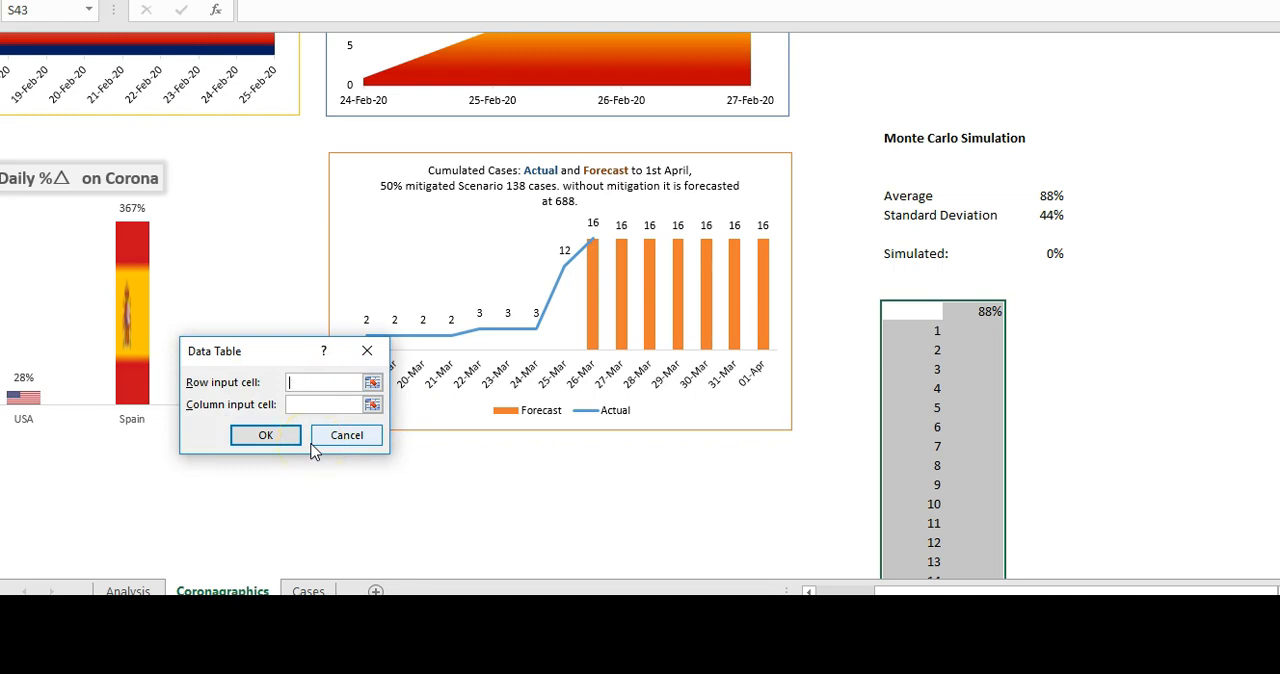
pyautogui.click(296, 403)
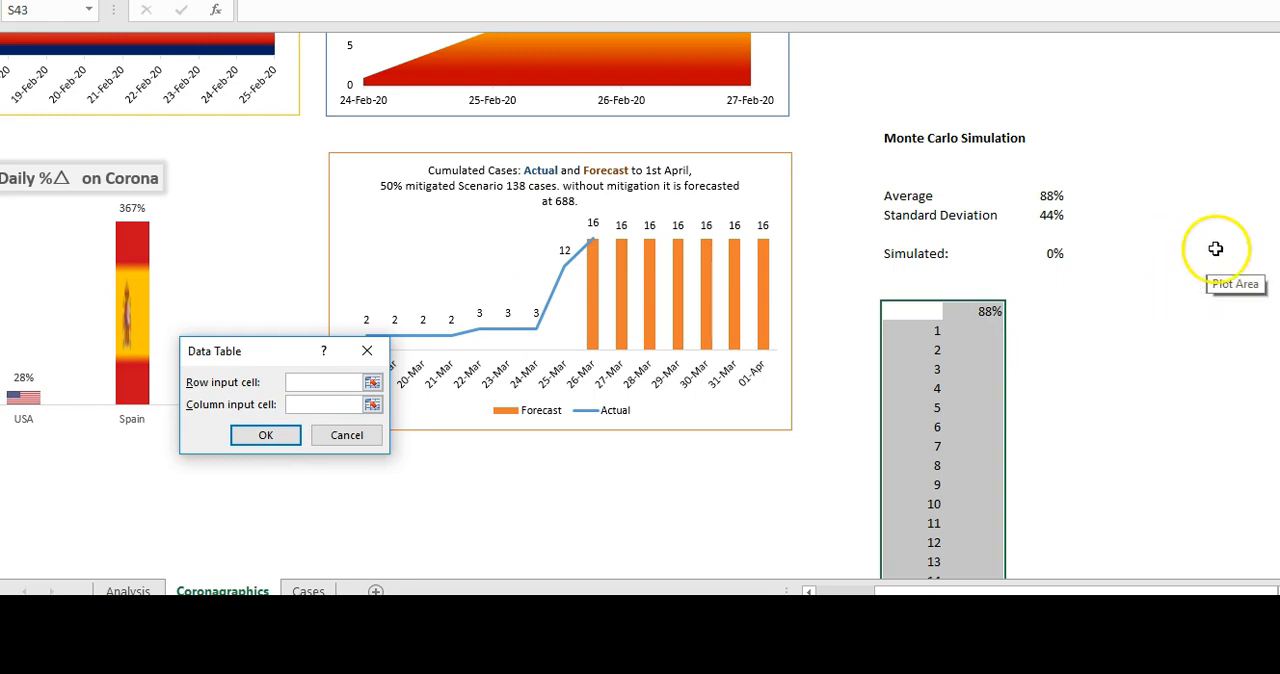
pyautogui.click(838, 425)
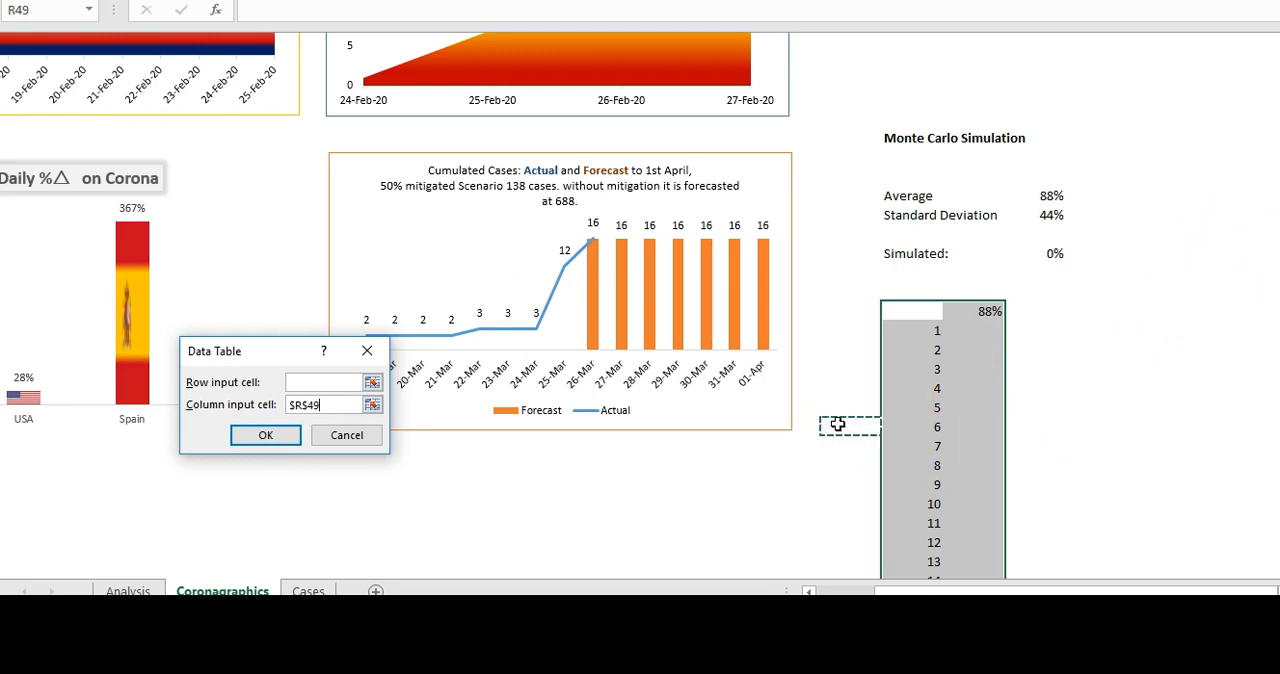
pyautogui.click(278, 436)
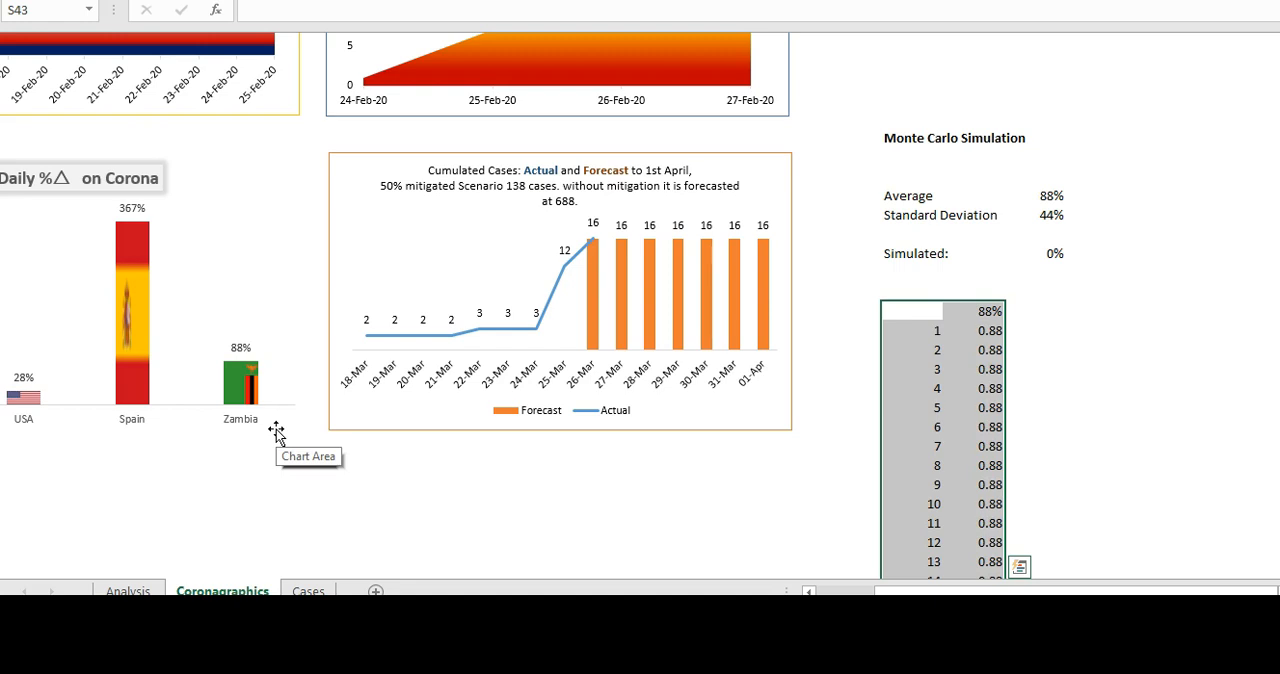
# - Inspect the Data Table output in T44, and clear column T from T43 down through trial 1000
pyautogui.click(990, 330)
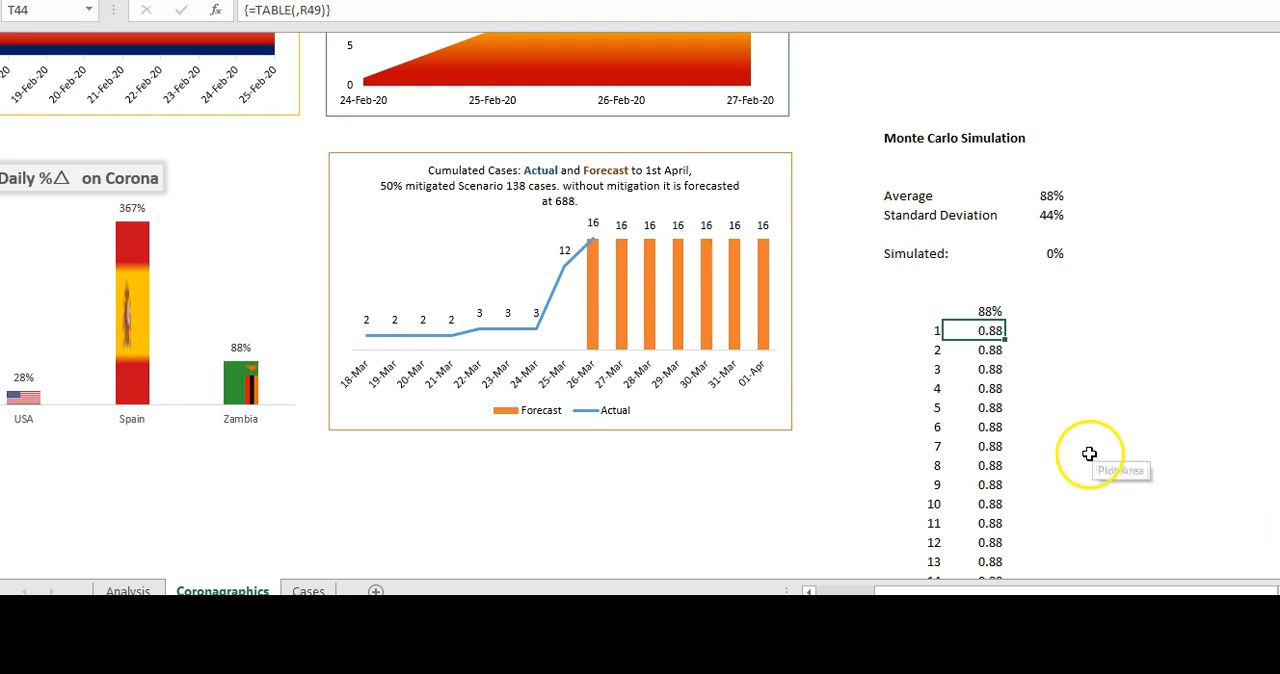
pyautogui.click(993, 310)
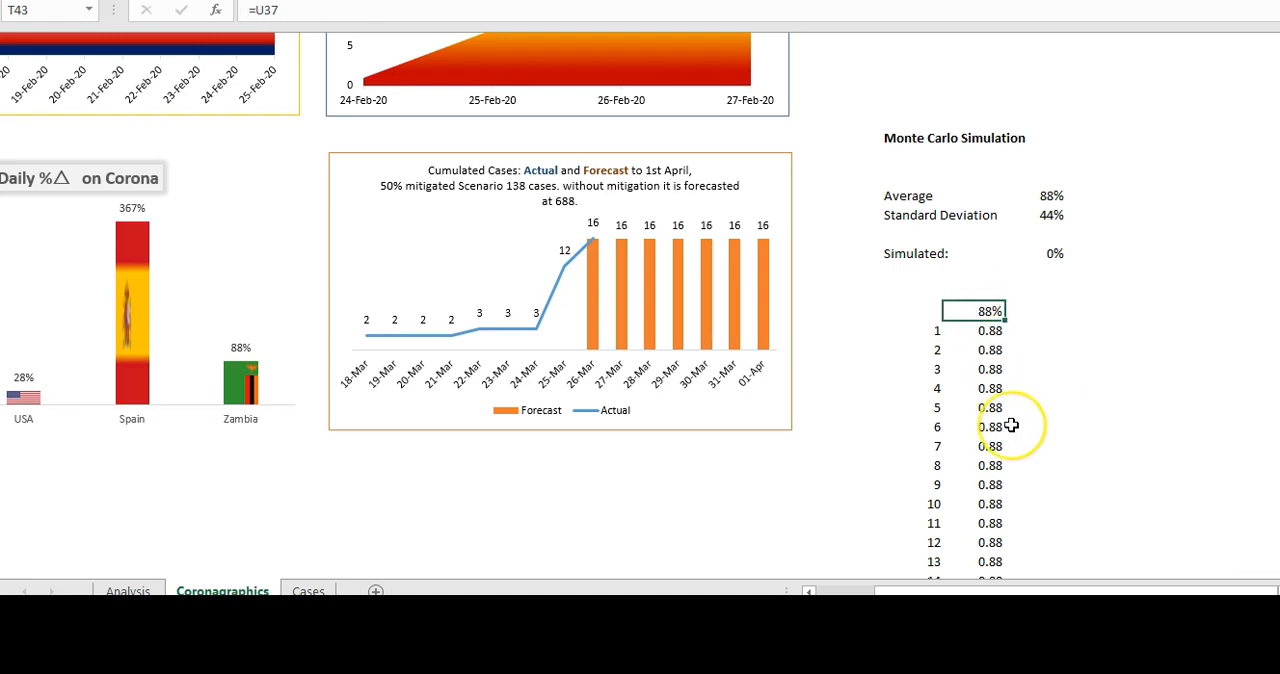
pyautogui.hotkey('ctrl', 'shift', 'Down')
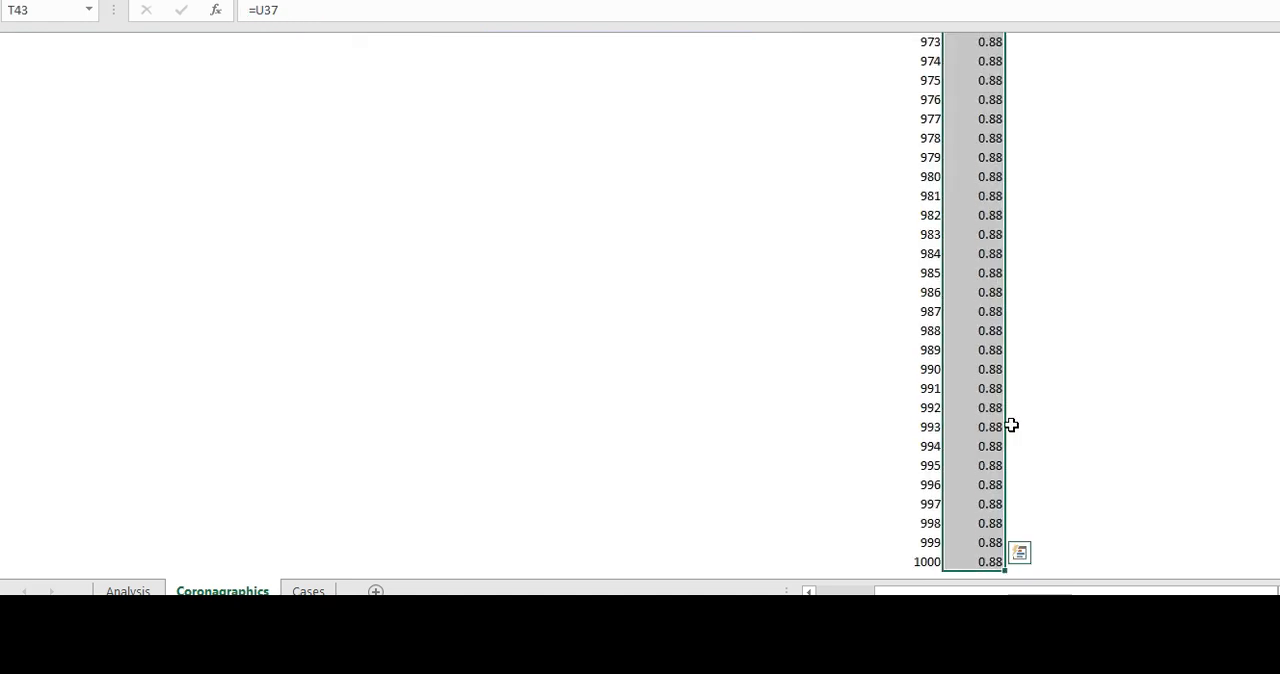
pyautogui.press('Delete')
pyautogui.click(901, 238)
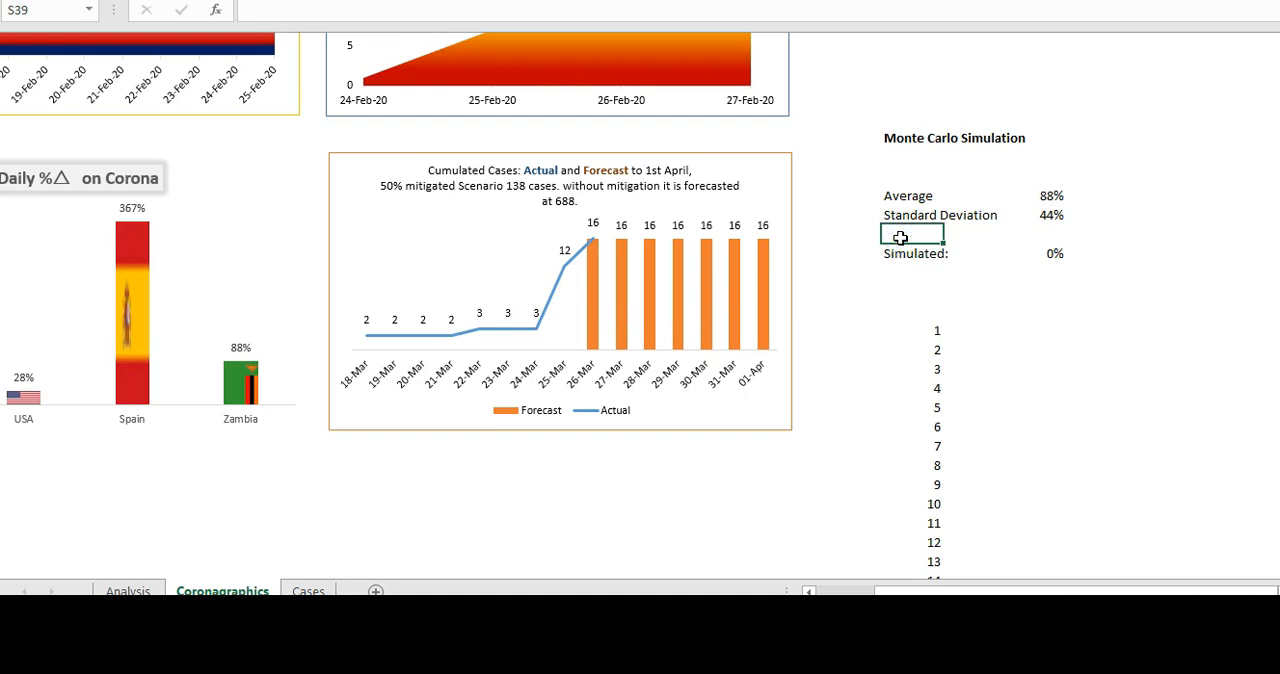
pyautogui.click(901, 274)
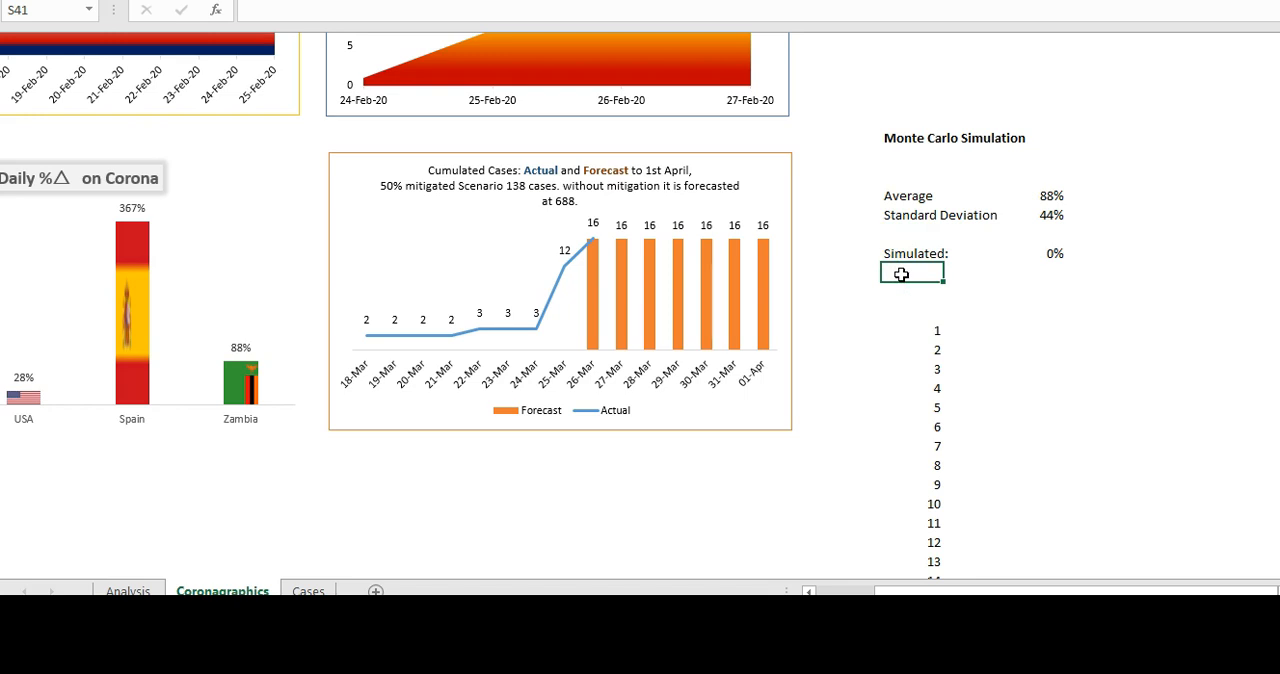
# - Replace the Simulated value in U40 with =NORM.INV(rand(),U37,U38), drawing on the Average and Standard Deviation cells
pyautogui.click(1036, 256)
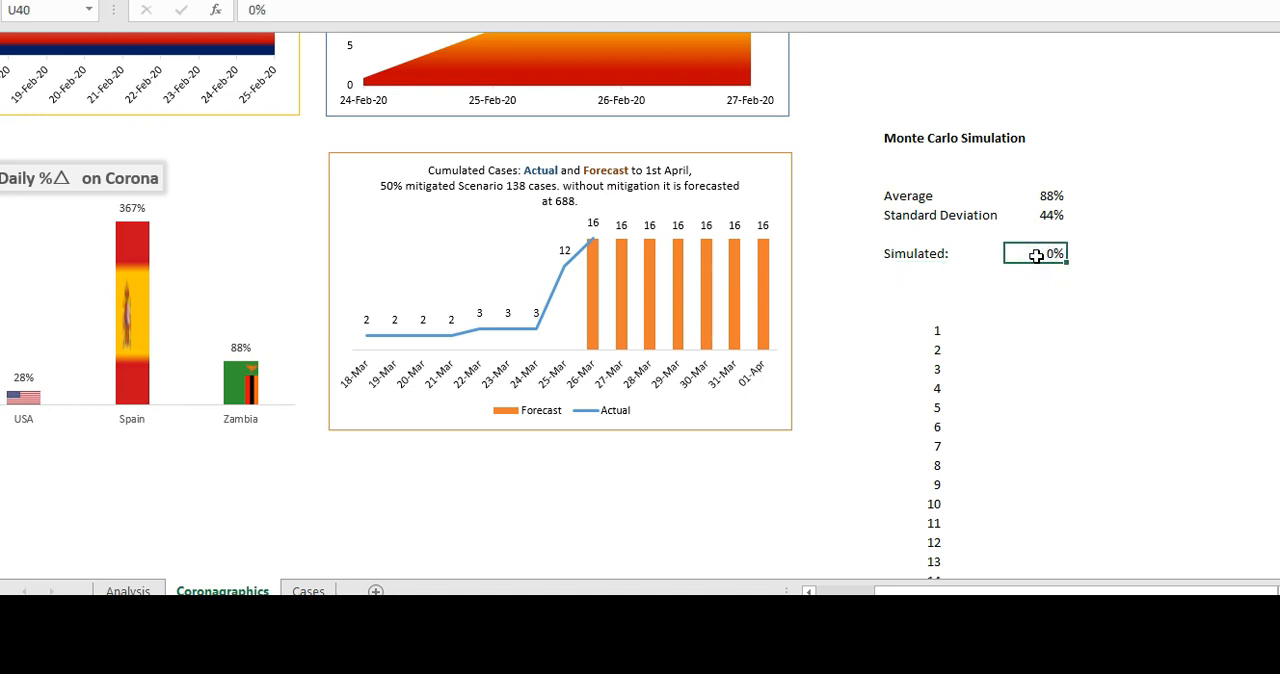
pyautogui.write('=')
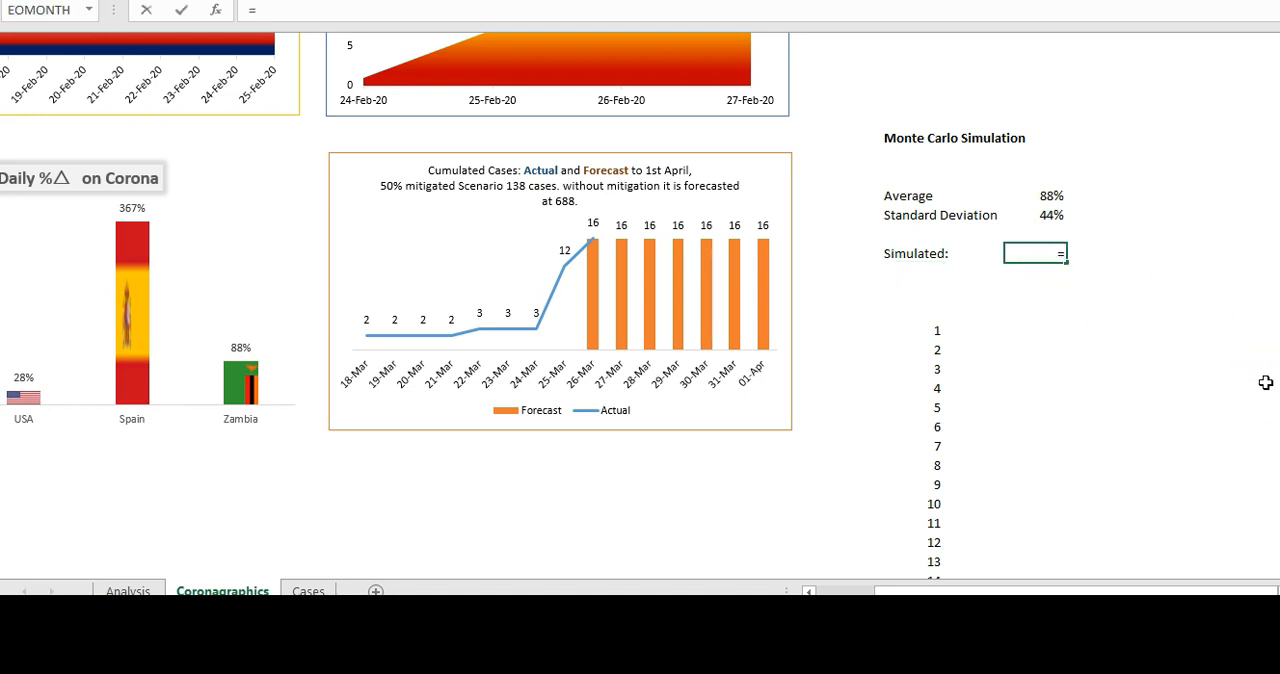
pyautogui.write('nor')
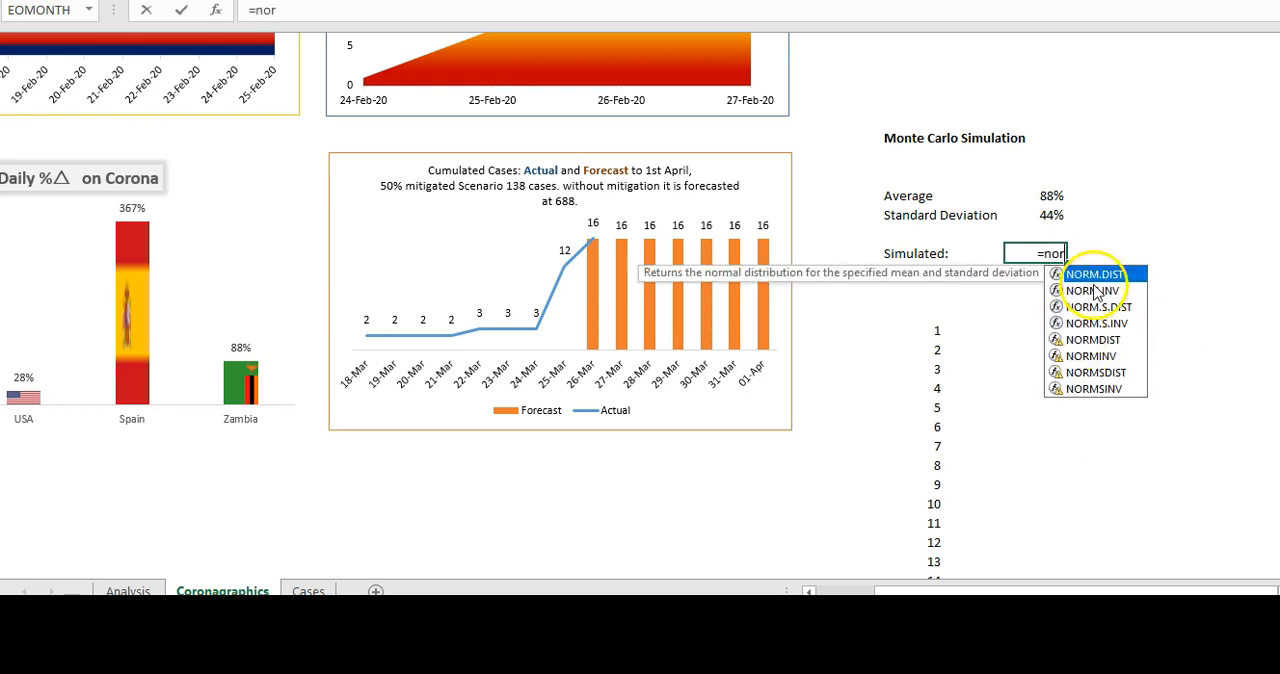
pyautogui.doubleClick(1092, 290)
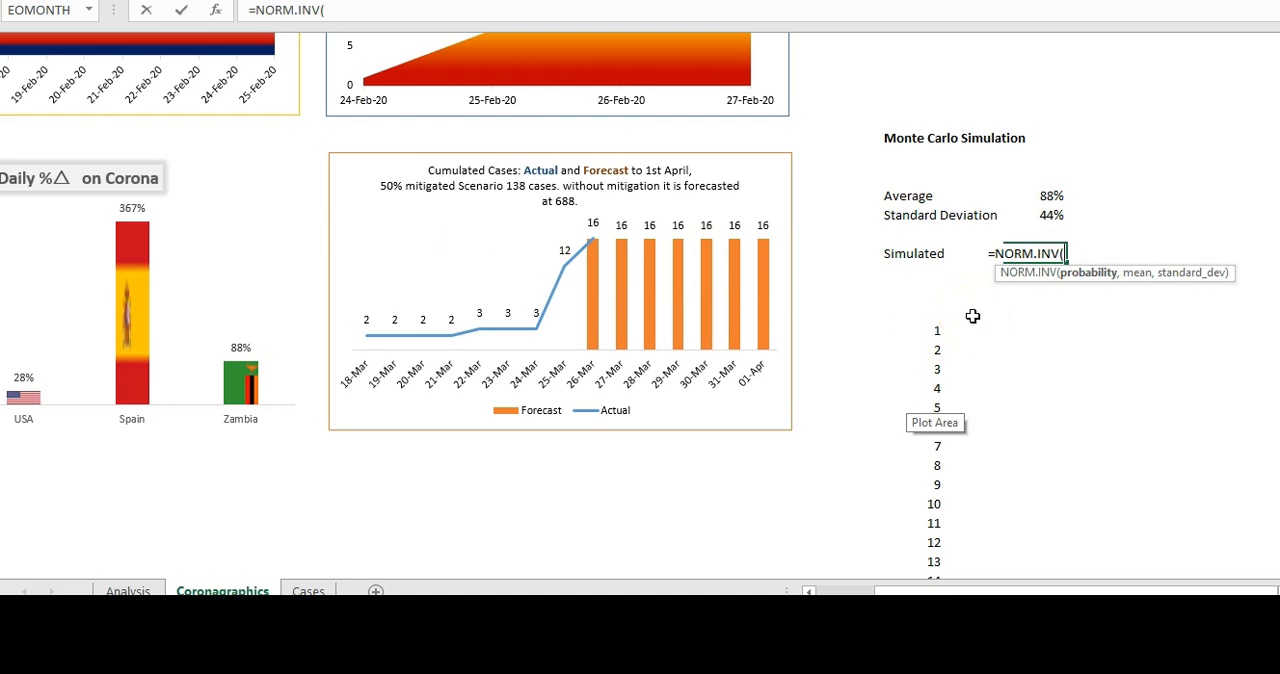
pyautogui.write('ran')
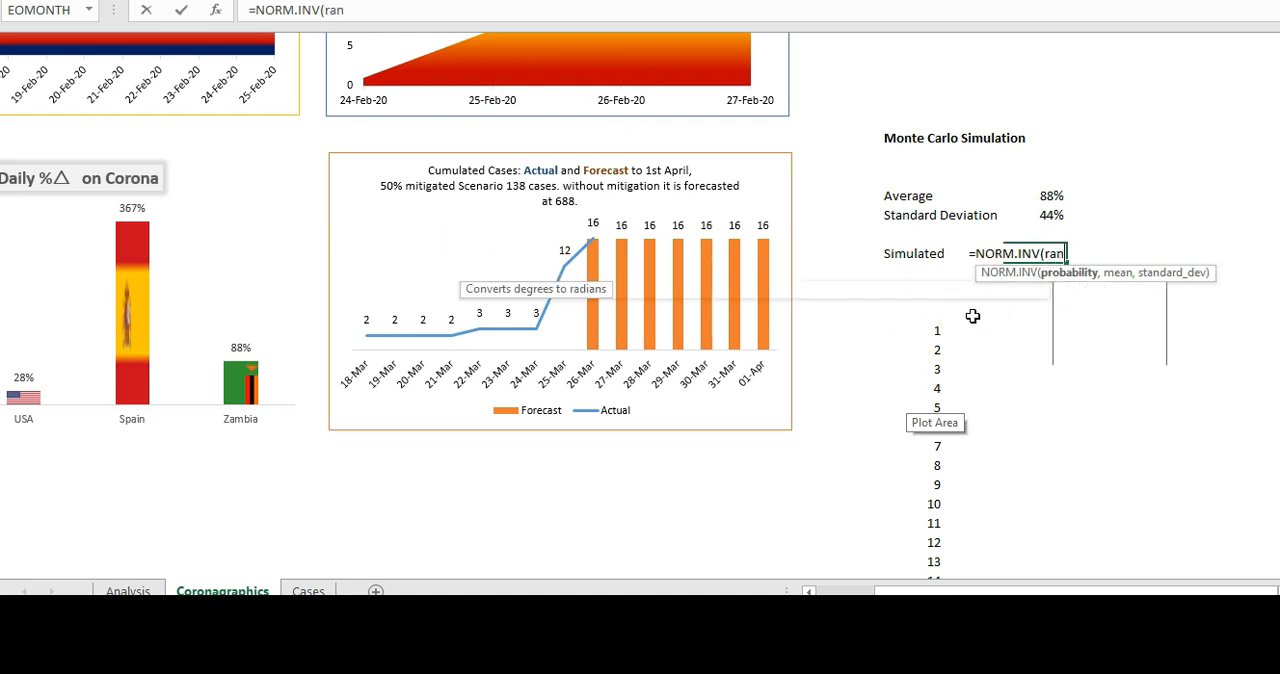
pyautogui.write('d()')
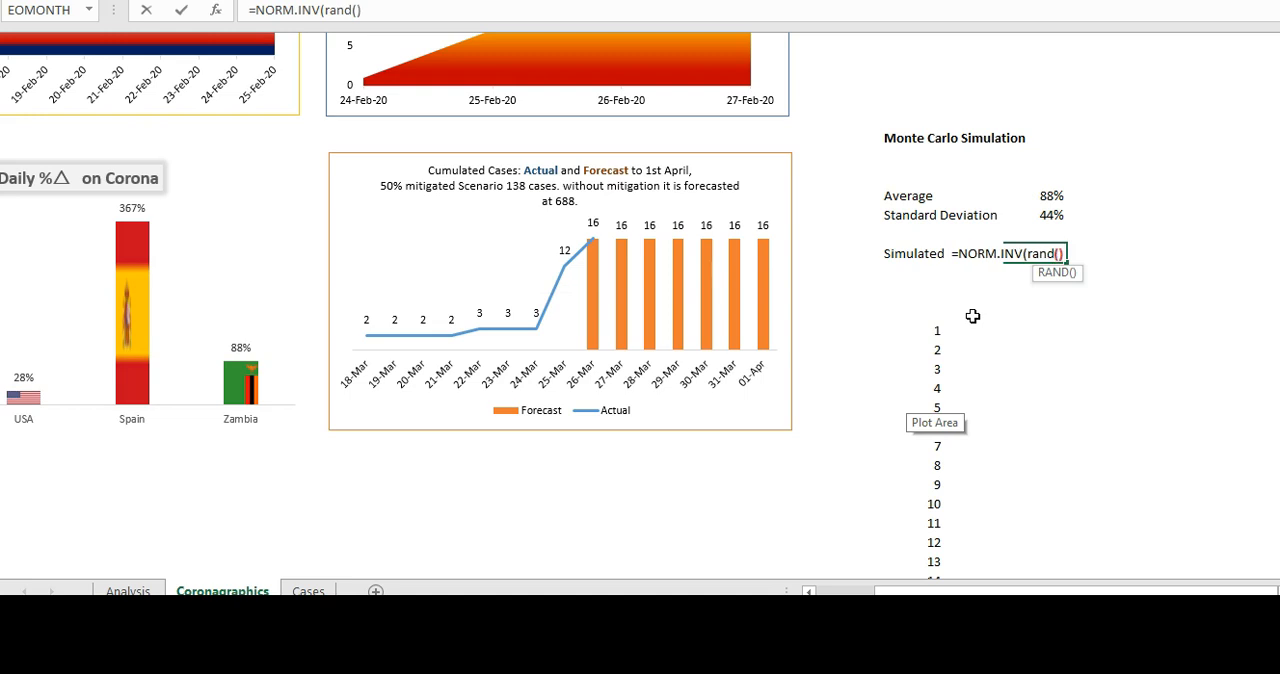
pyautogui.write(',')
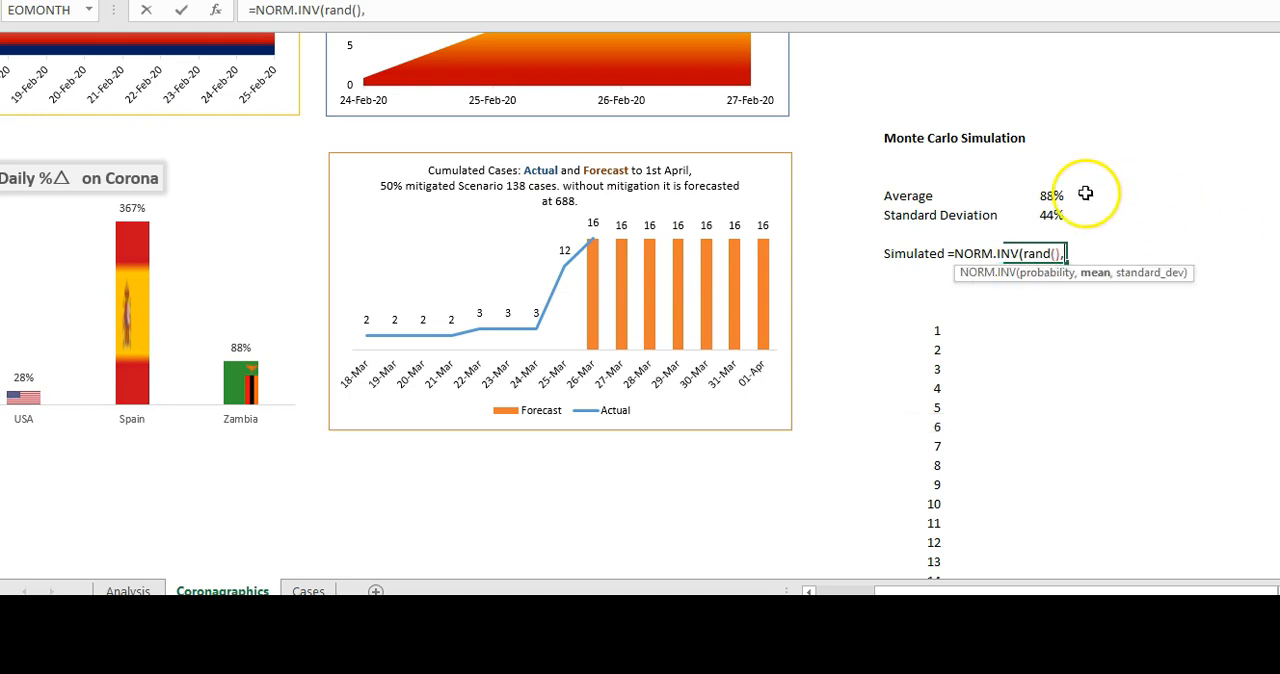
pyautogui.click(1045, 195)
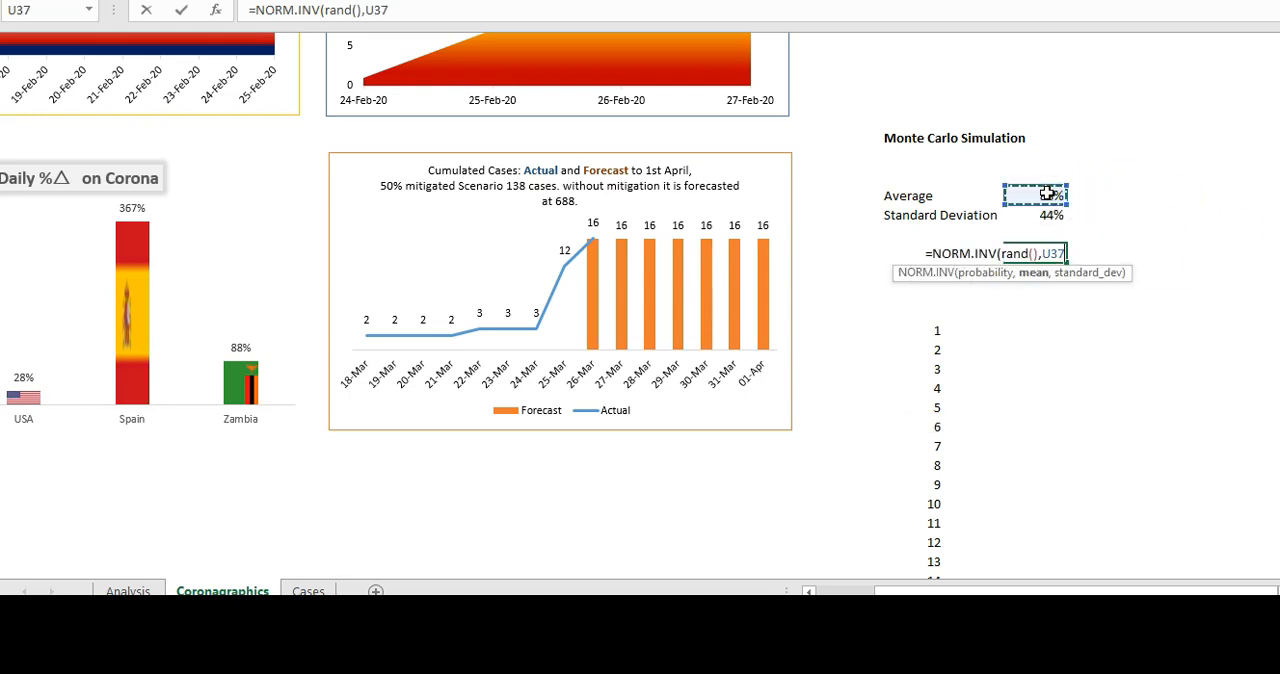
pyautogui.write(',')
pyautogui.click(1047, 215)
pyautogui.write(')')
pyautogui.hotkey('ctrl', 'Return')
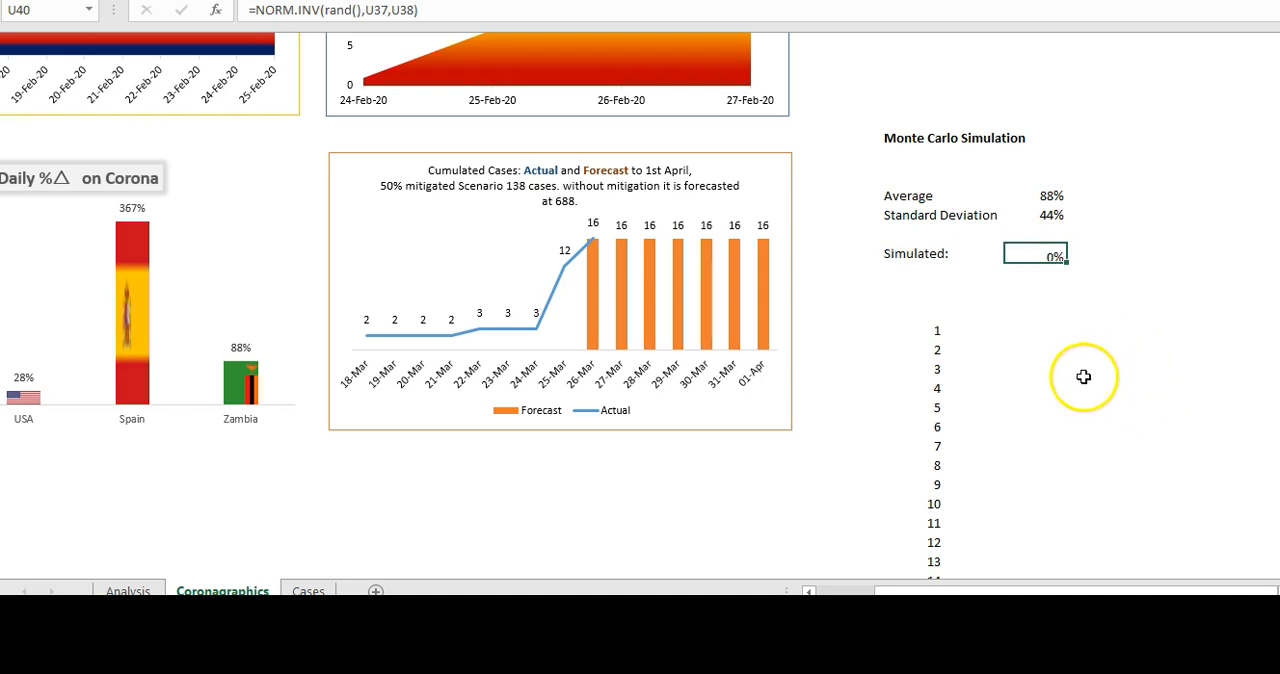
# - Reference the Simulated value in T43, above the blank column beside the trial numbers, with =U40
pyautogui.click(975, 312)
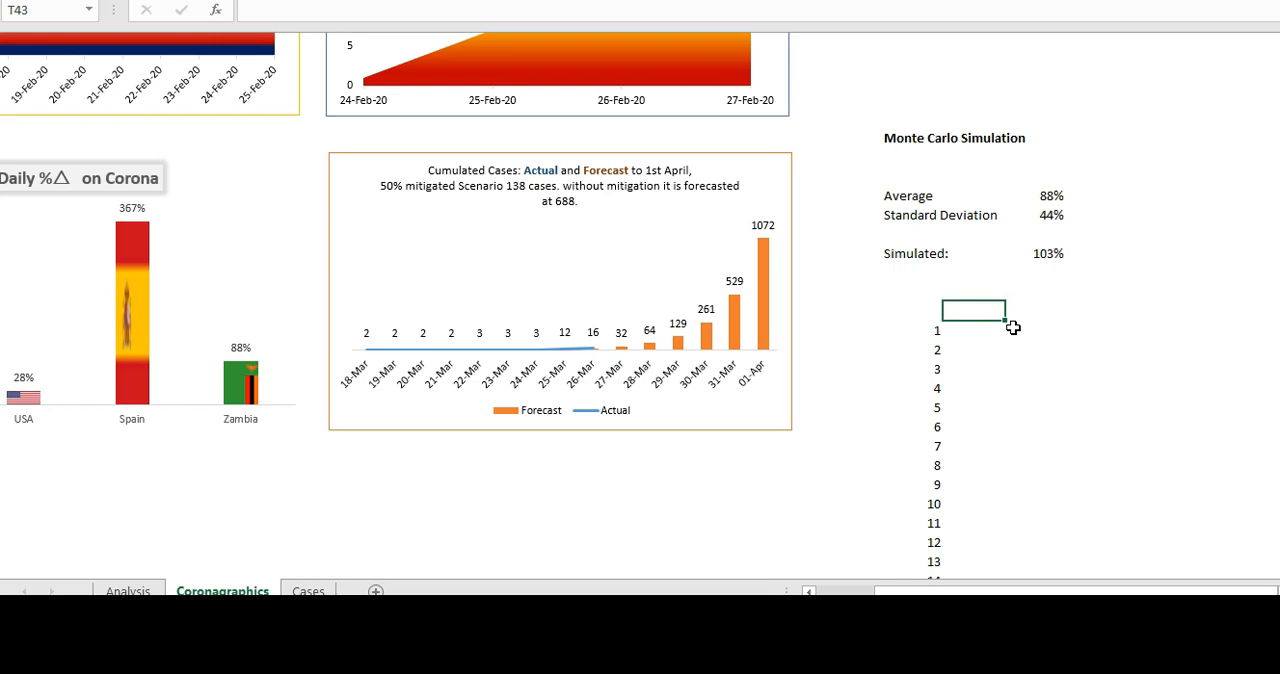
pyautogui.write('=')
pyautogui.click(1035, 254)
pyautogui.press('Return')
pyautogui.click(1085, 372)
# - Create a Data Table from S43 and T43 down through trial 1000, using blank cell W42 as the column input cell
pyautogui.moveTo(928, 313); pyautogui.dragTo(939, 316)
pyautogui.hotkey('ctrl', 'shift', 'Down')
pyautogui.hotkey('ctrl', 'shift', 'Down')
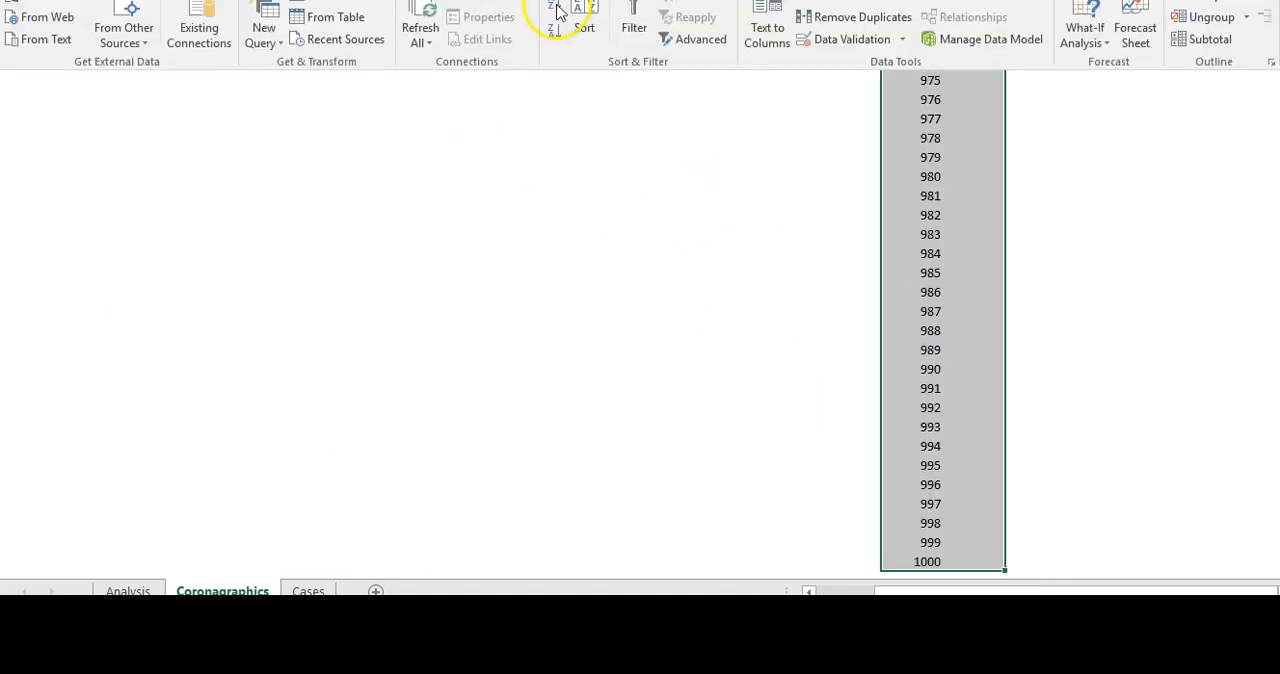
pyautogui.click(1080, 43)
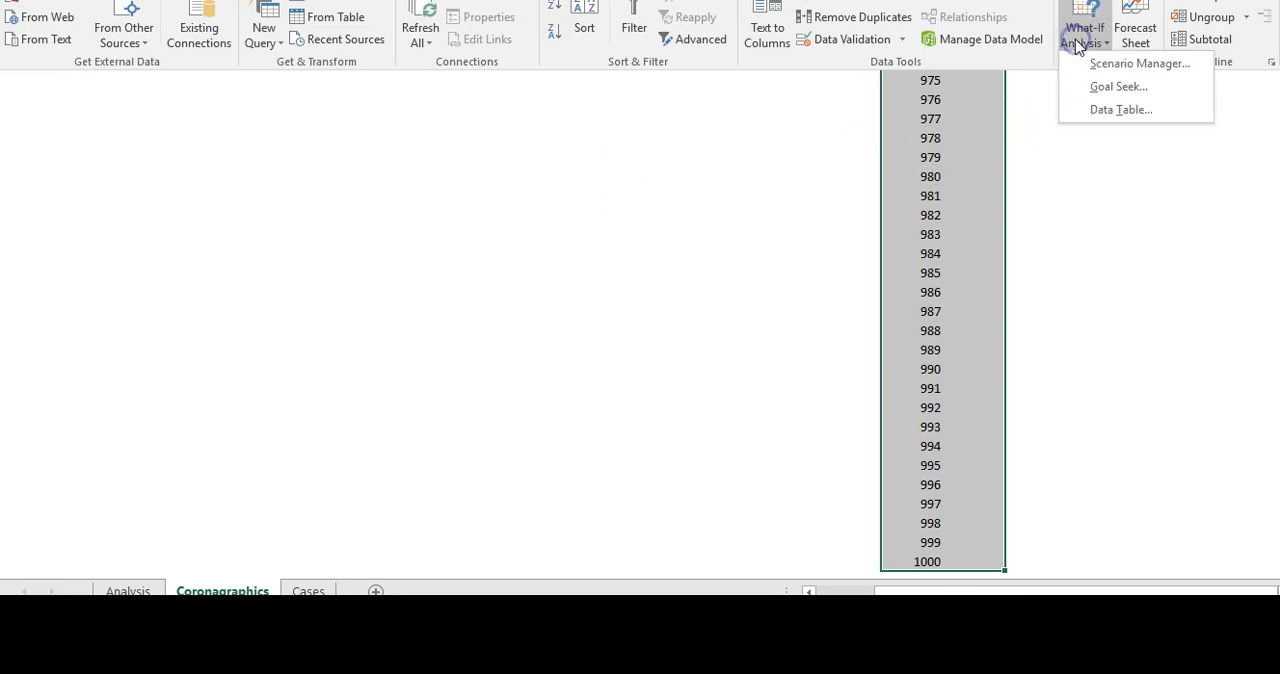
pyautogui.click(1106, 109)
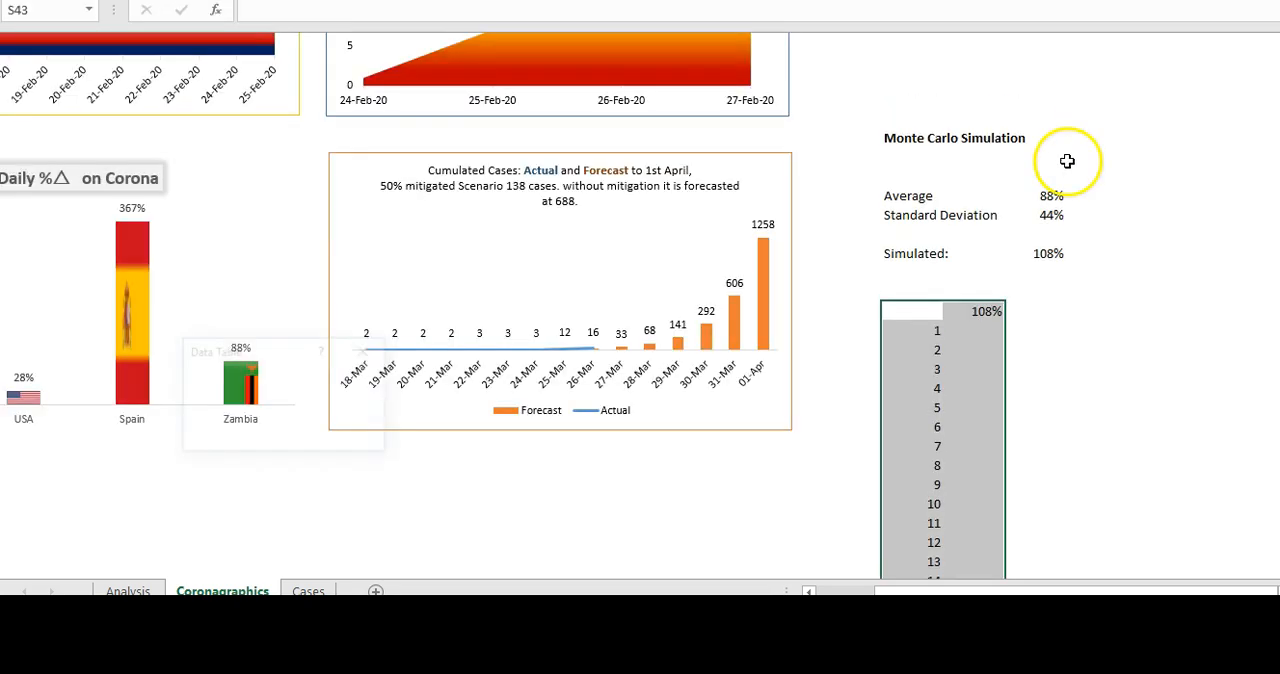
pyautogui.click(321, 404)
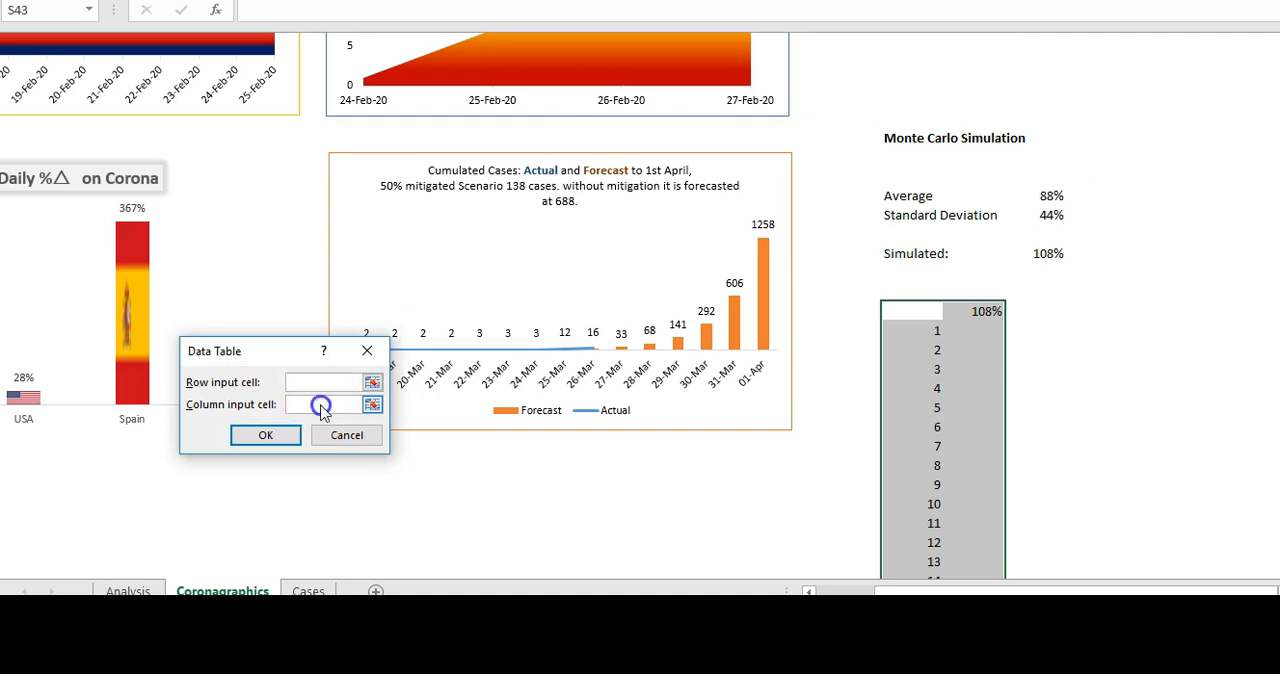
pyautogui.click(1155, 292)
pyautogui.click(268, 435)
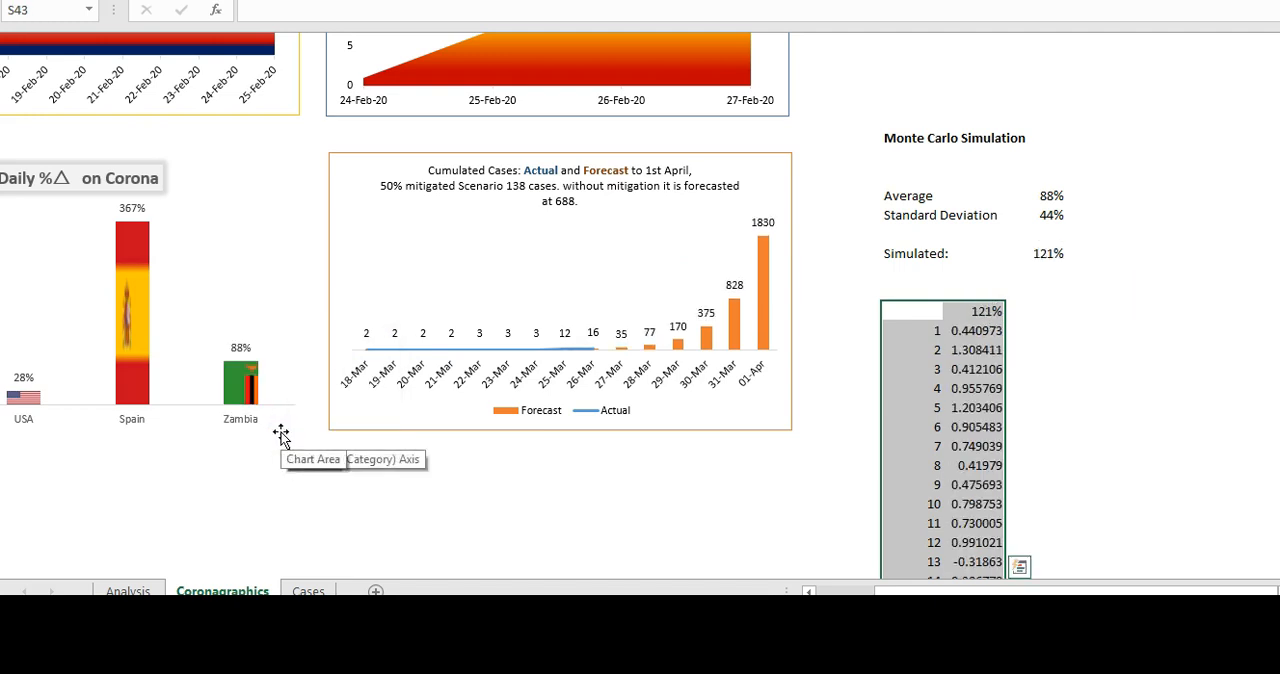
# - Format the simulated trial results from T44 down through trial 1000 as percentages
pyautogui.click(966, 328)
pyautogui.hotkey('ctrl', 'shift', 'Down')
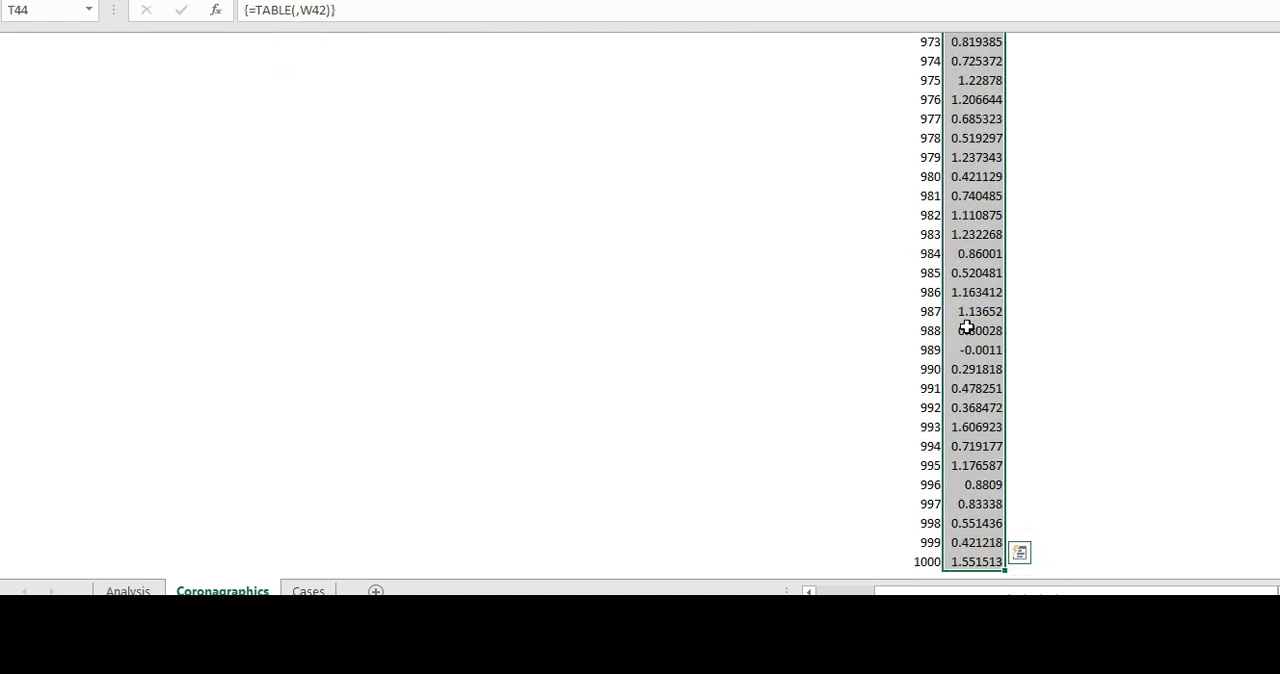
pyautogui.rightClick(966, 328)
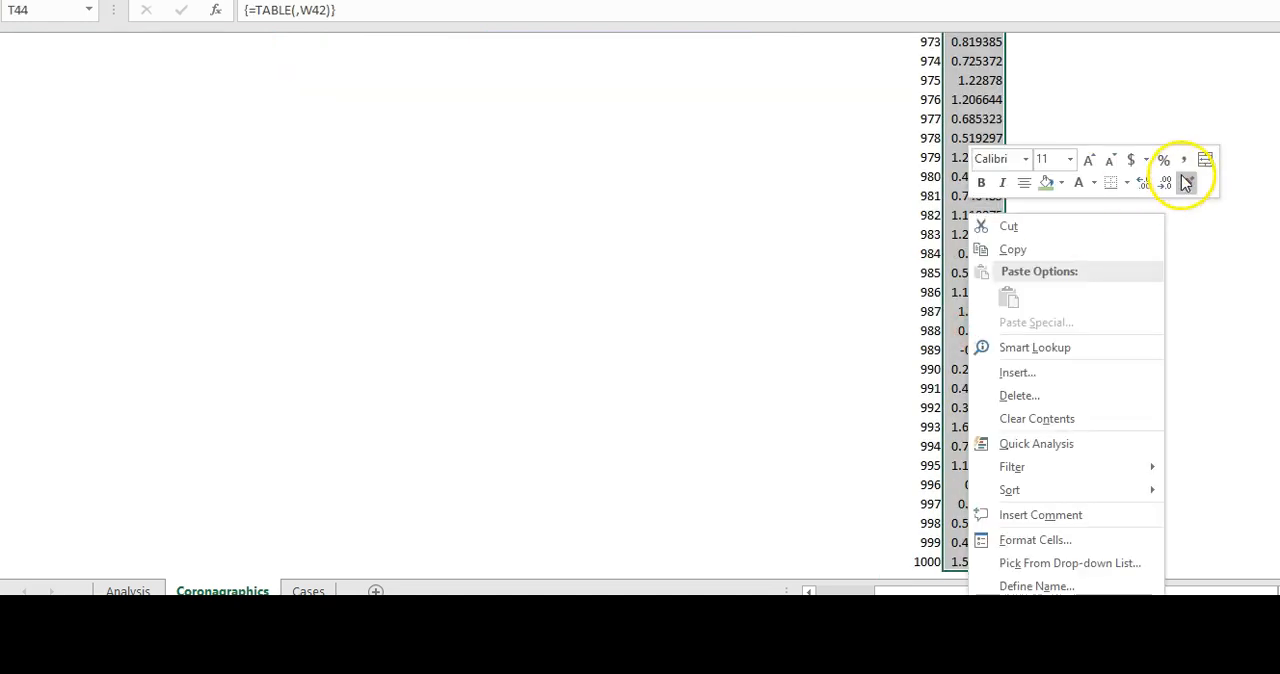
pyautogui.click(1162, 168)
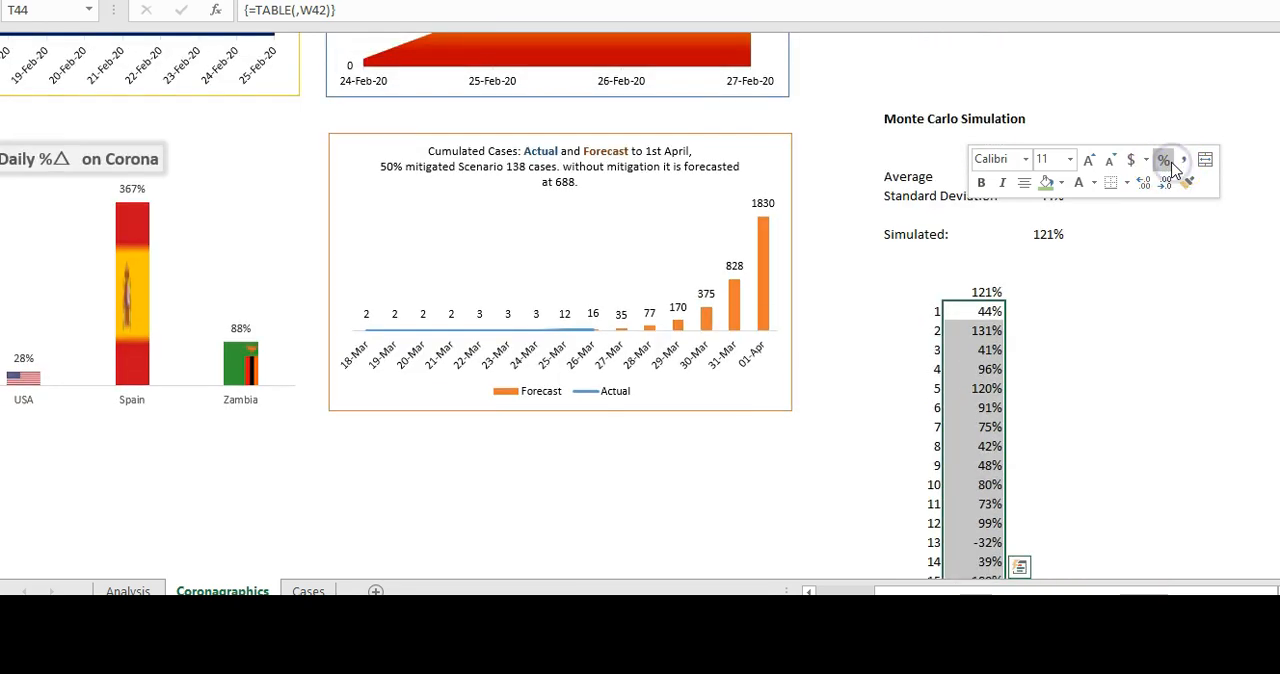
pyautogui.click(916, 254)
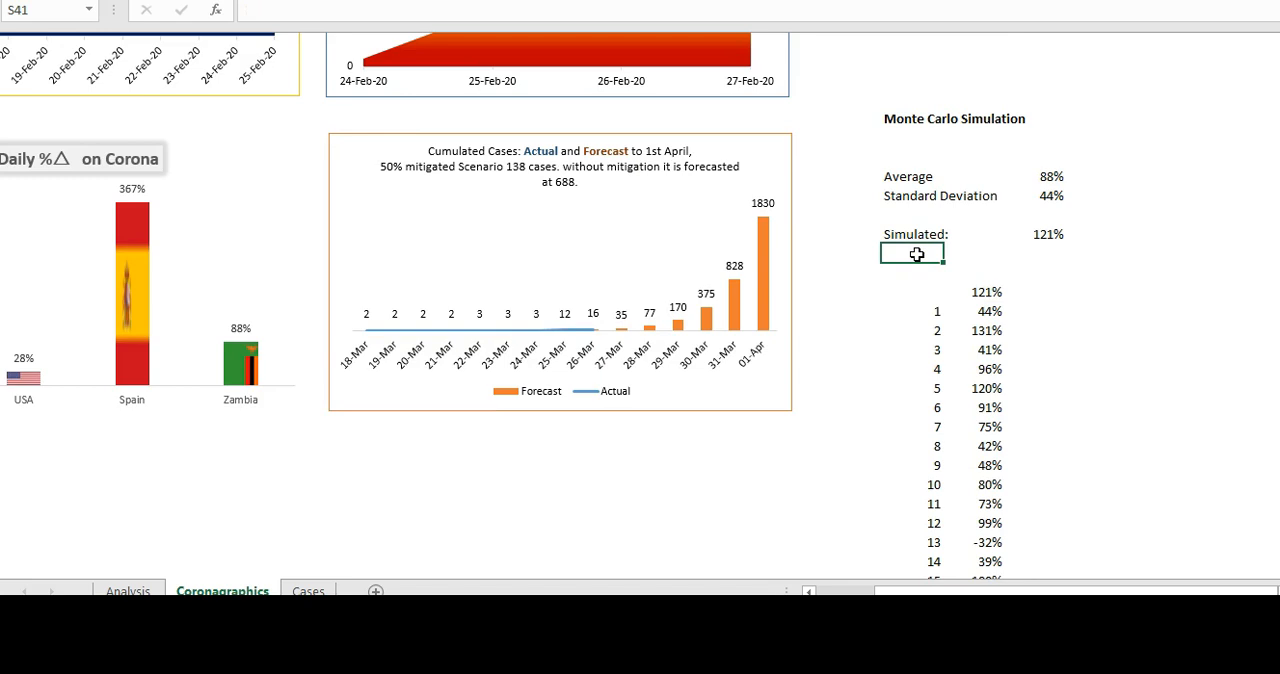
# - Label S41 "Average" and calculate the mean of all 1000 simulated trials in U41 with =AVERAGE(T44:T1043)
pyautogui.write('Ave')
pyautogui.press('Right')
pyautogui.press('Right')
pyautogui.press('Right')
pyautogui.press('Left')
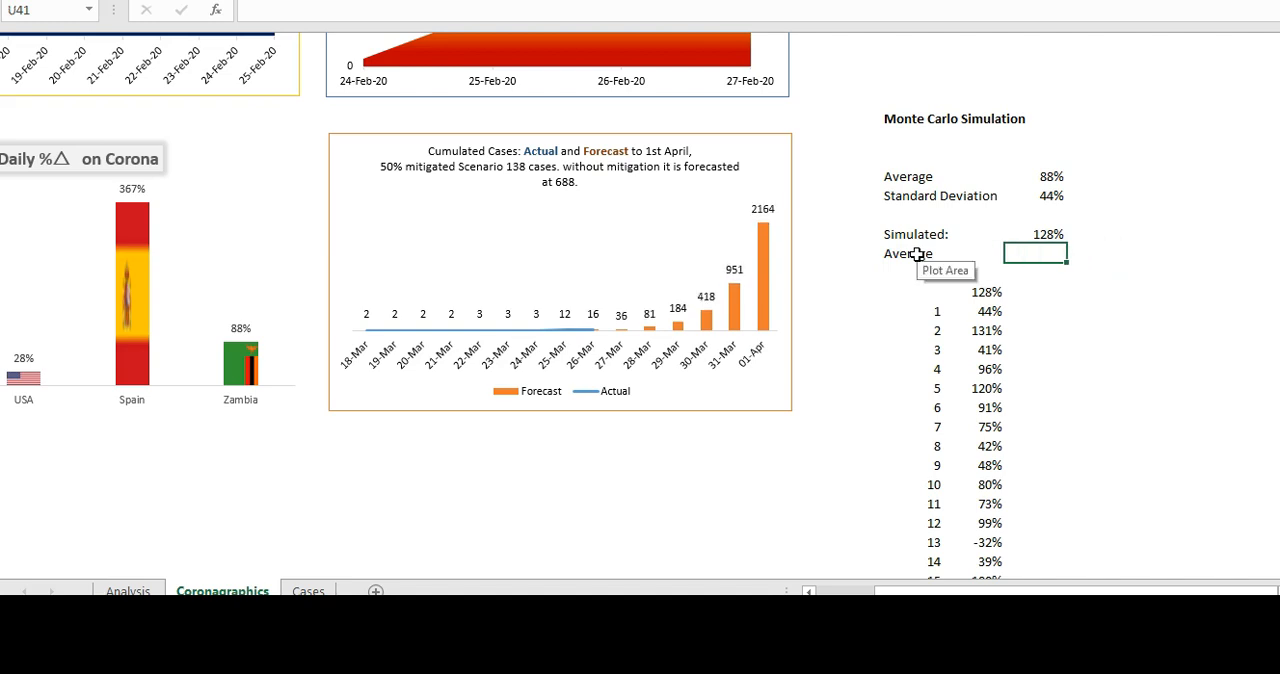
pyautogui.write('=aver')
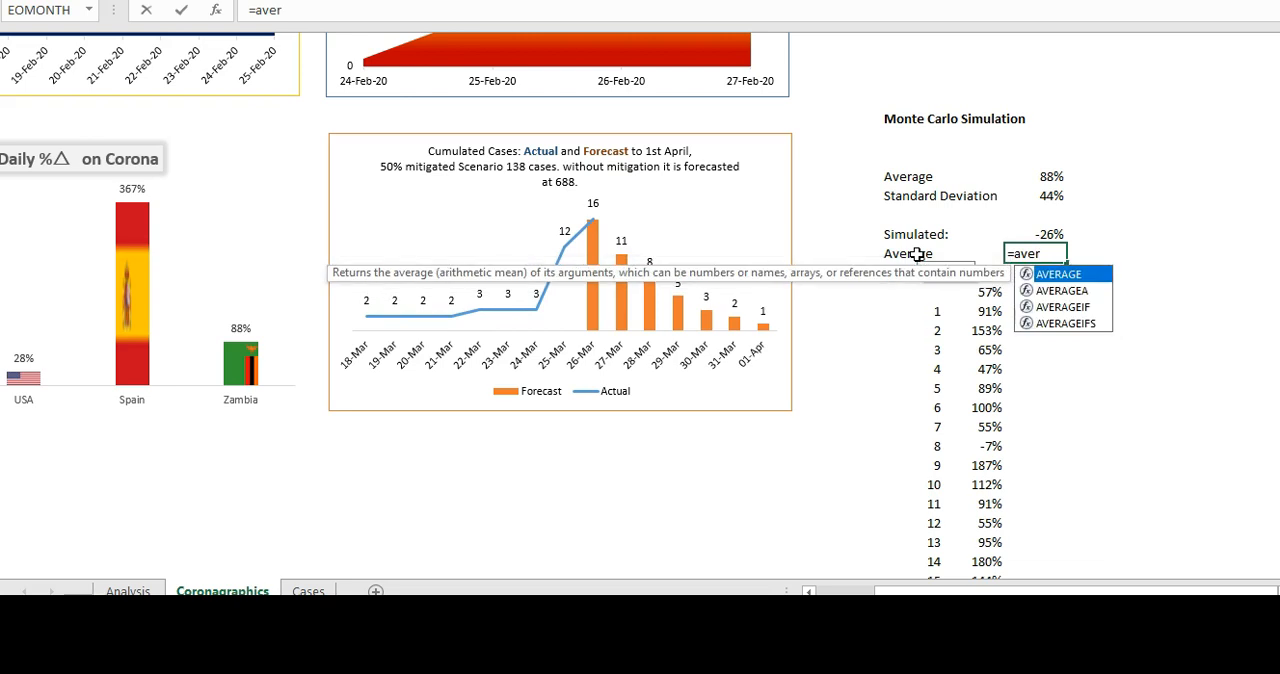
pyautogui.doubleClick(1056, 275)
pyautogui.click(978, 311)
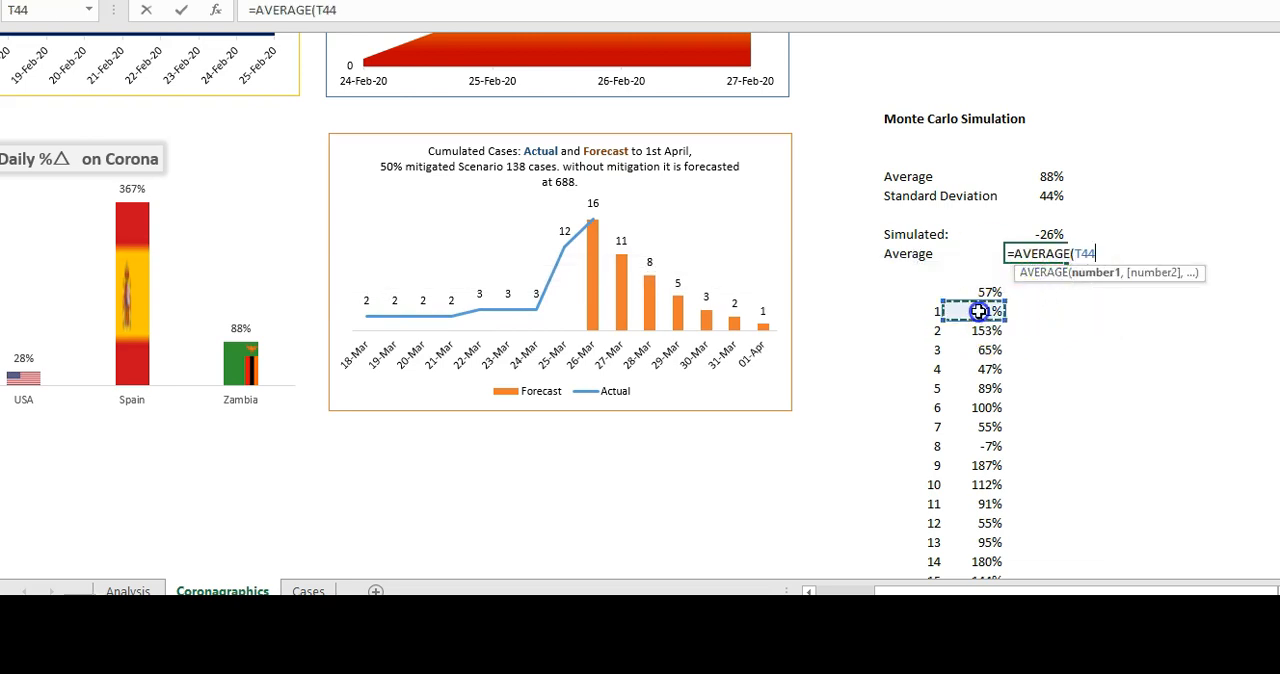
pyautogui.hotkey('ctrl', 'shift', 'Down')
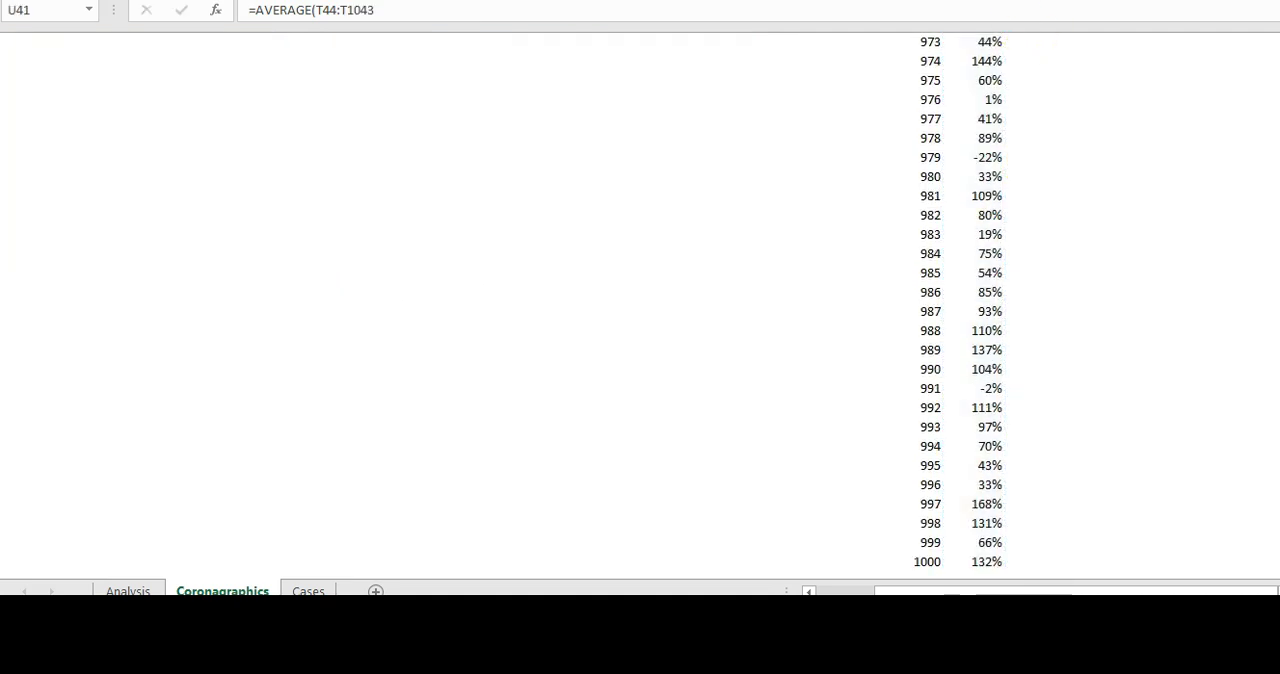
pyautogui.press('Return')
# - Rename the label in S37, above Standard Deviation, as "Actual"
pyautogui.click(902, 160)
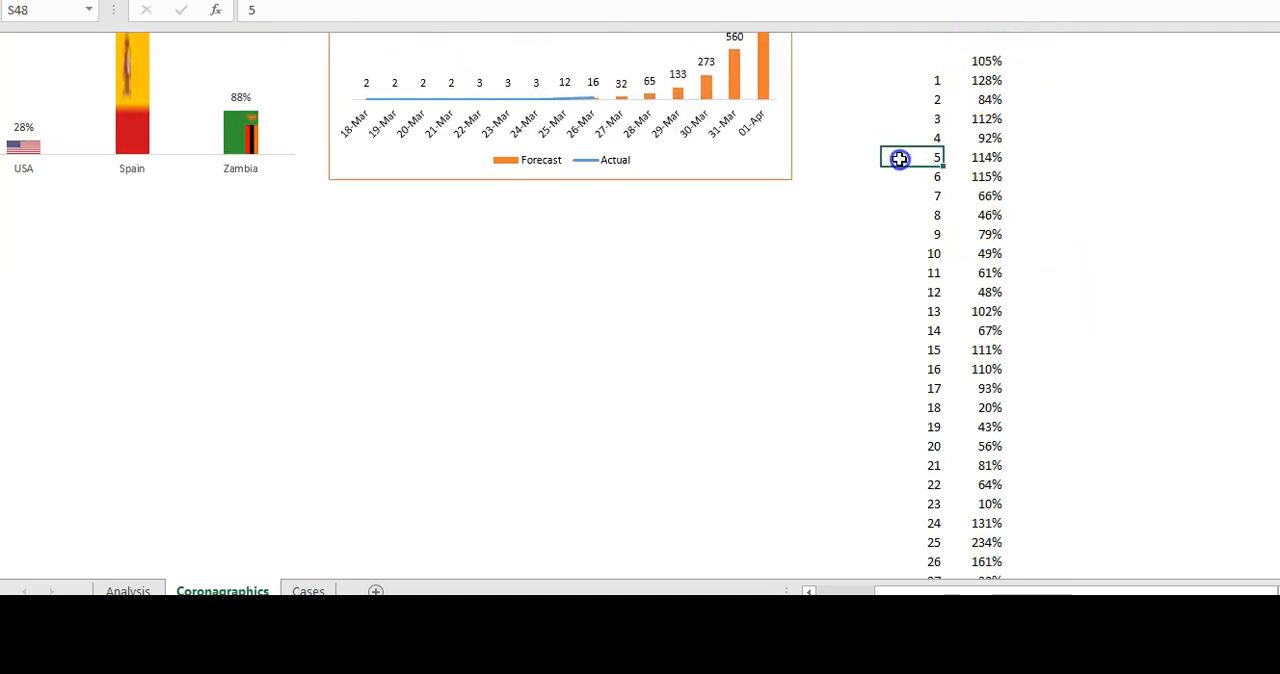
pyautogui.press('Up')
pyautogui.press('Up')
pyautogui.press('Up')
pyautogui.press('Up')
pyautogui.press('Up')
pyautogui.press('Up')
pyautogui.press('Up')
pyautogui.press('Up')
pyautogui.press('Up')
pyautogui.press('Up')
pyautogui.press('Up')
pyautogui.press('Up')
pyautogui.press('Up')
pyautogui.press('Up')
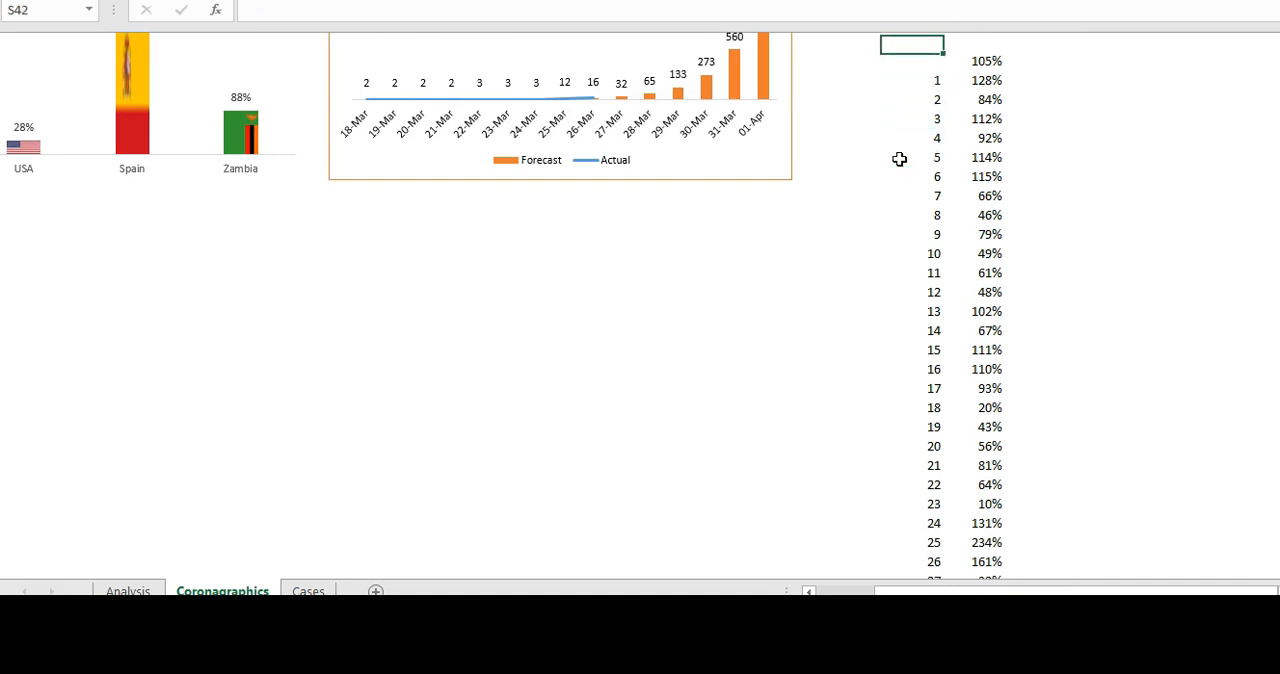
pyautogui.press('Down')
pyautogui.press('Down')
pyautogui.press('Down')
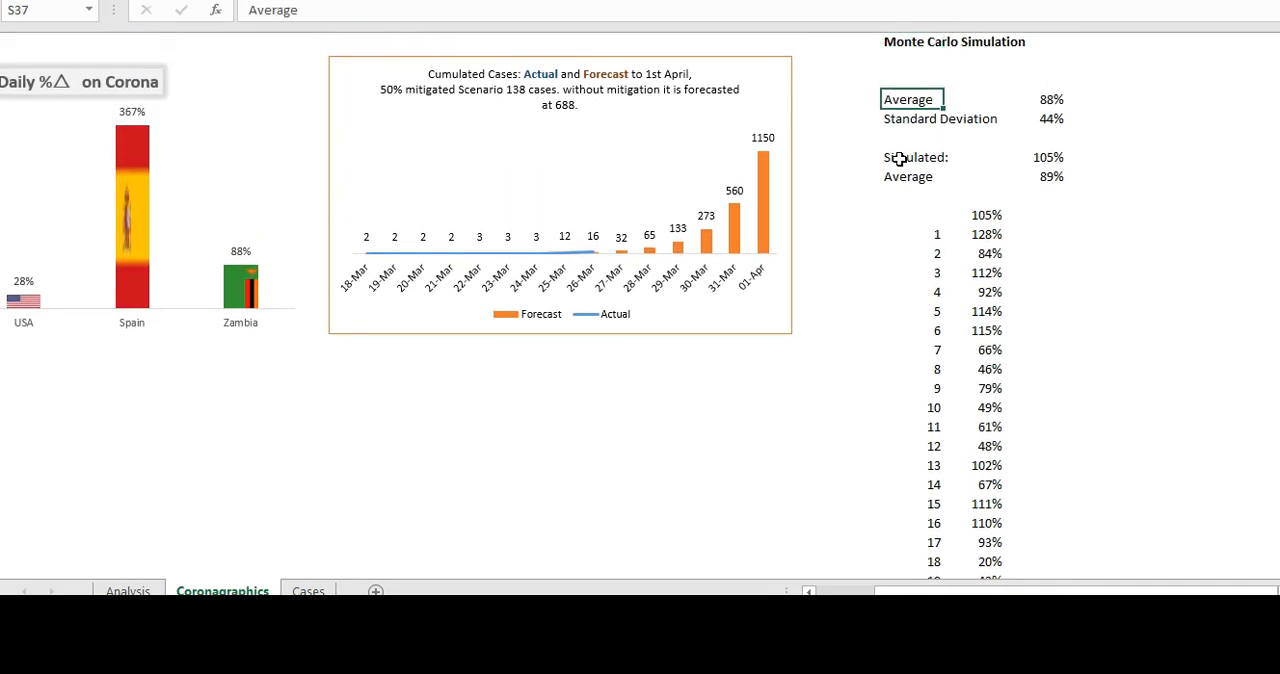
pyautogui.write('Actu')
pyautogui.press('Return')
# - Try replacing the Simulated formula in U40 with a reference to the trial average, =U41
pyautogui.press('Down')
pyautogui.press('Down')
pyautogui.press('Down')
pyautogui.press('Down')
pyautogui.press('Right')
pyautogui.press('Right')
pyautogui.press('Right')
pyautogui.press('Up')
pyautogui.press('Up')
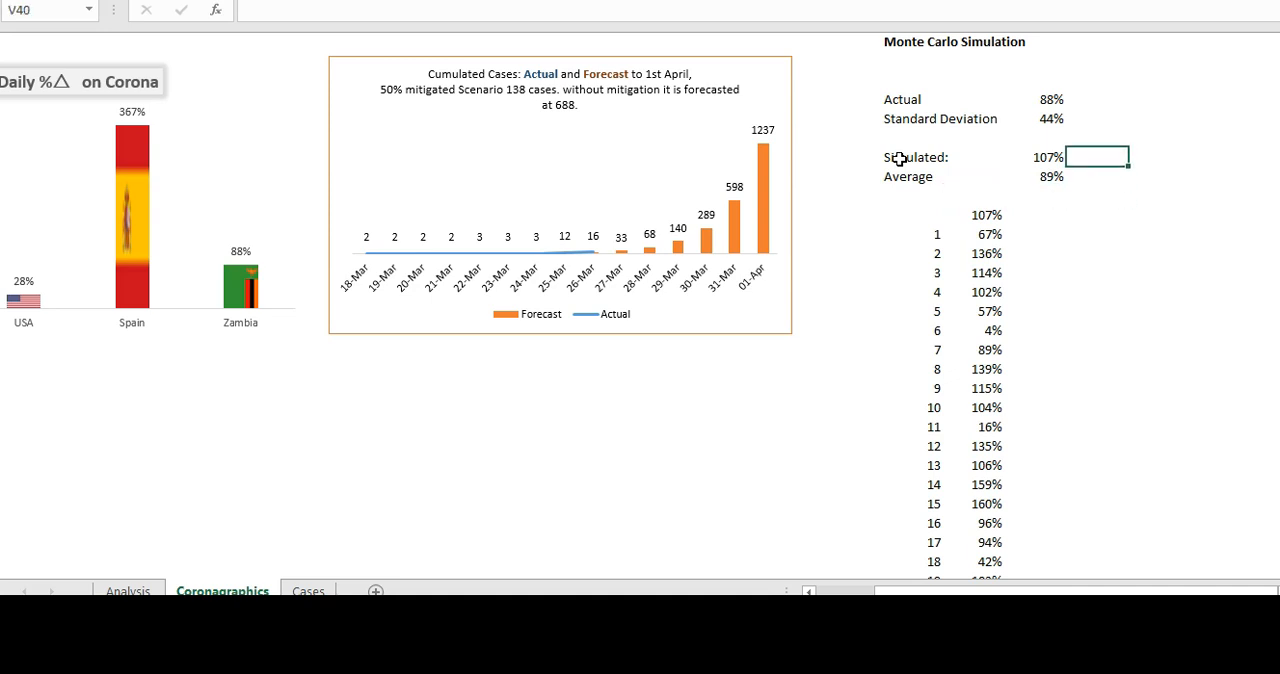
pyautogui.press('Left')
pyautogui.write('=')
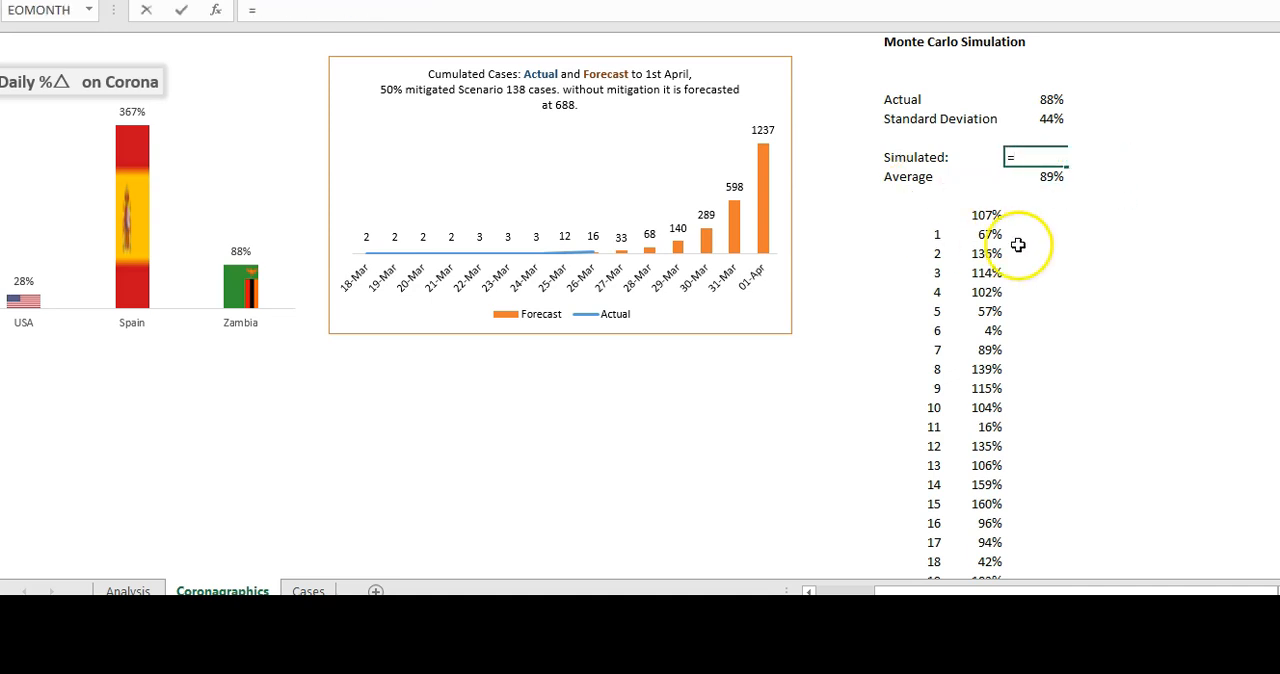
pyautogui.click(1049, 175)
pyautogui.hotkey('ctrl', 'Return')
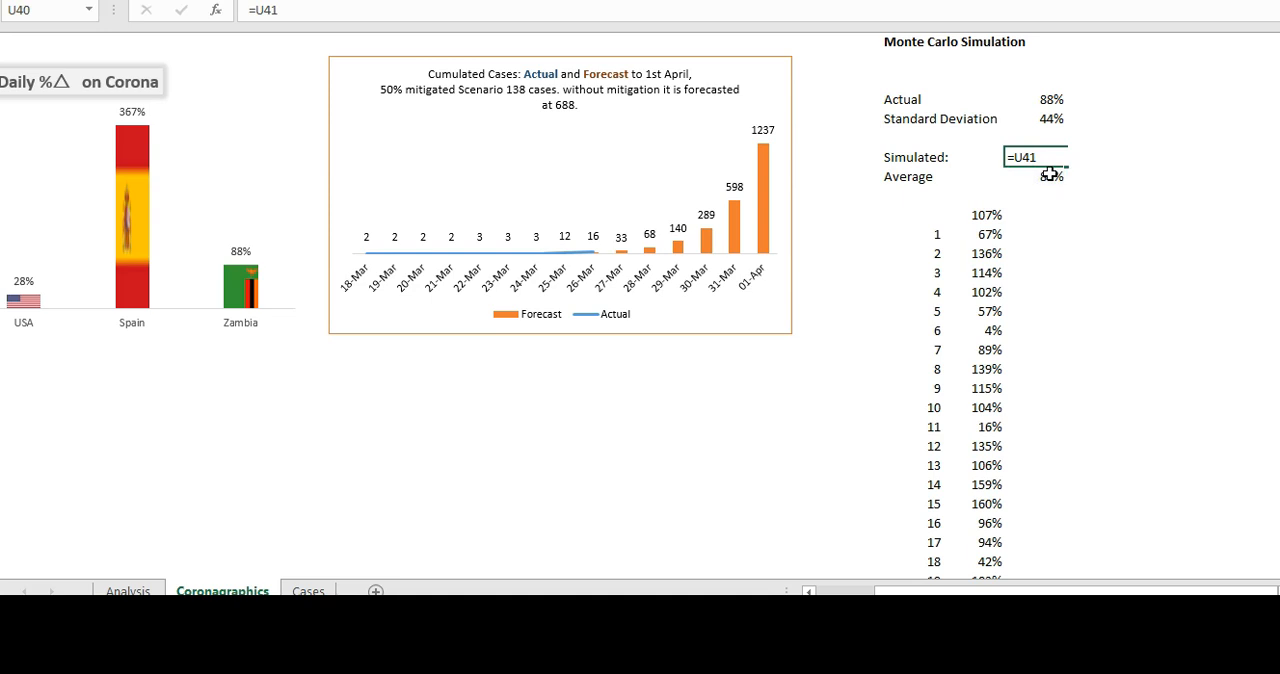
pyautogui.press('Return')
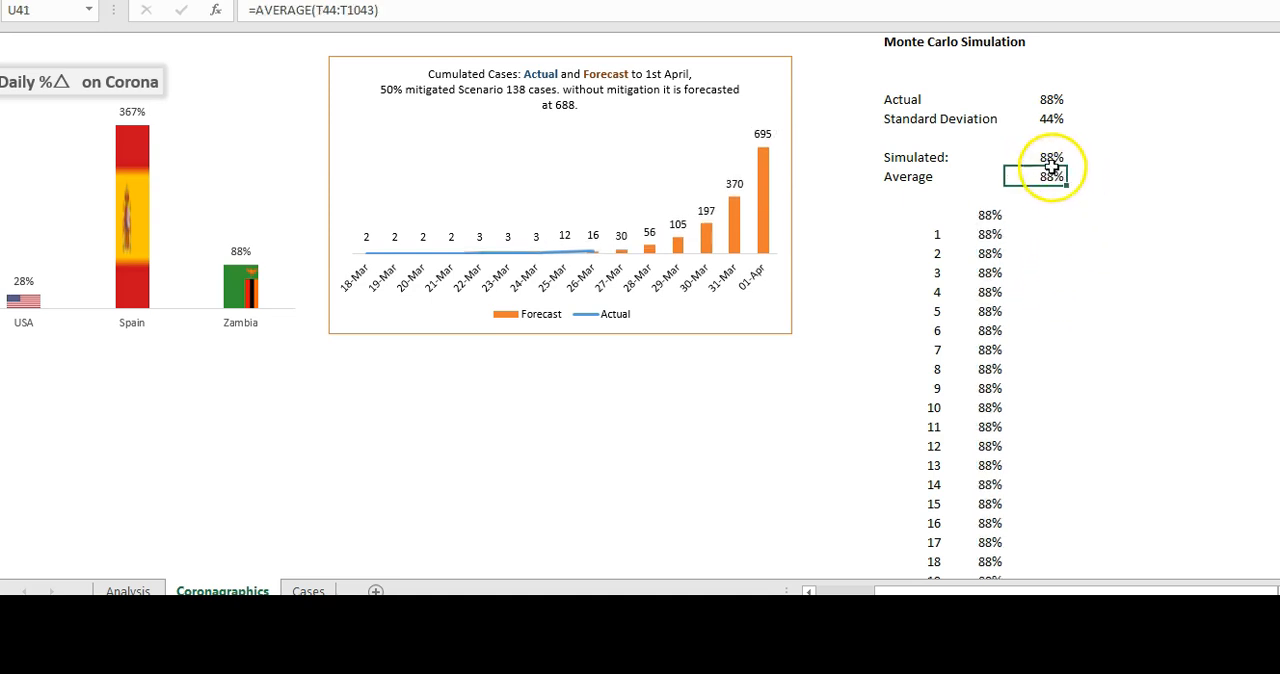
# - Check the formulas behind the simulated value, average and trial results, and undo the =U41 reference in U40
pyautogui.click(1044, 154)
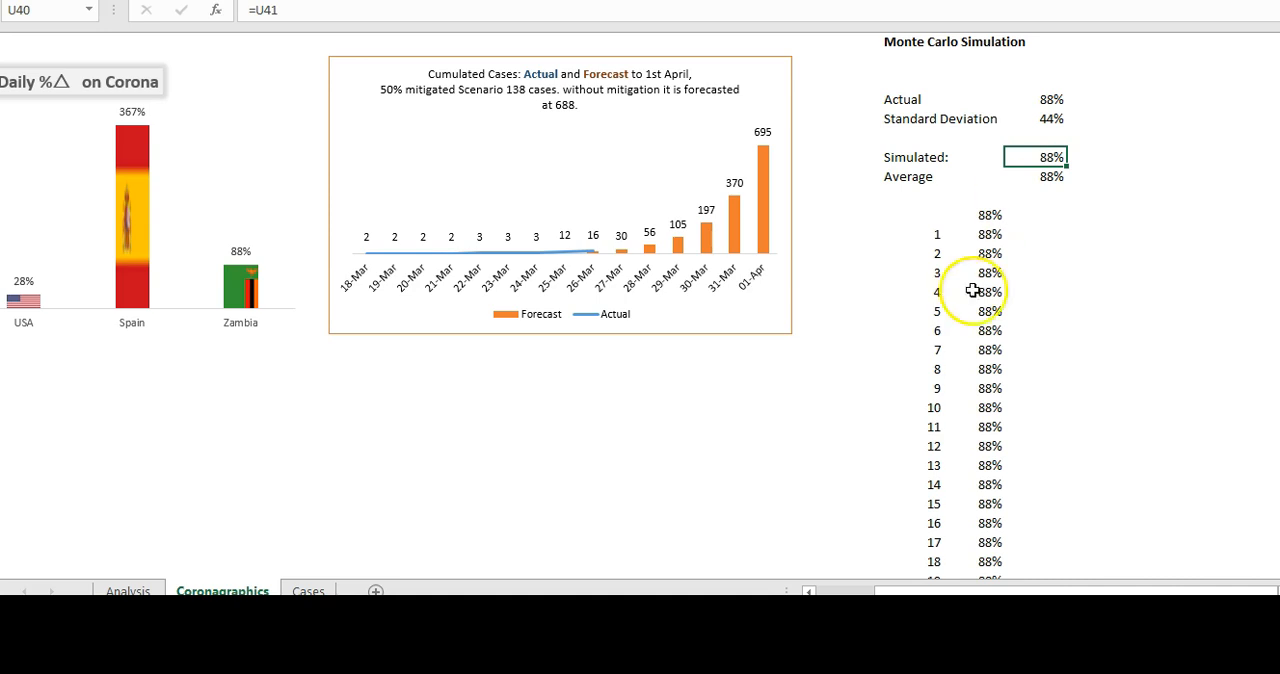
pyautogui.click(990, 274)
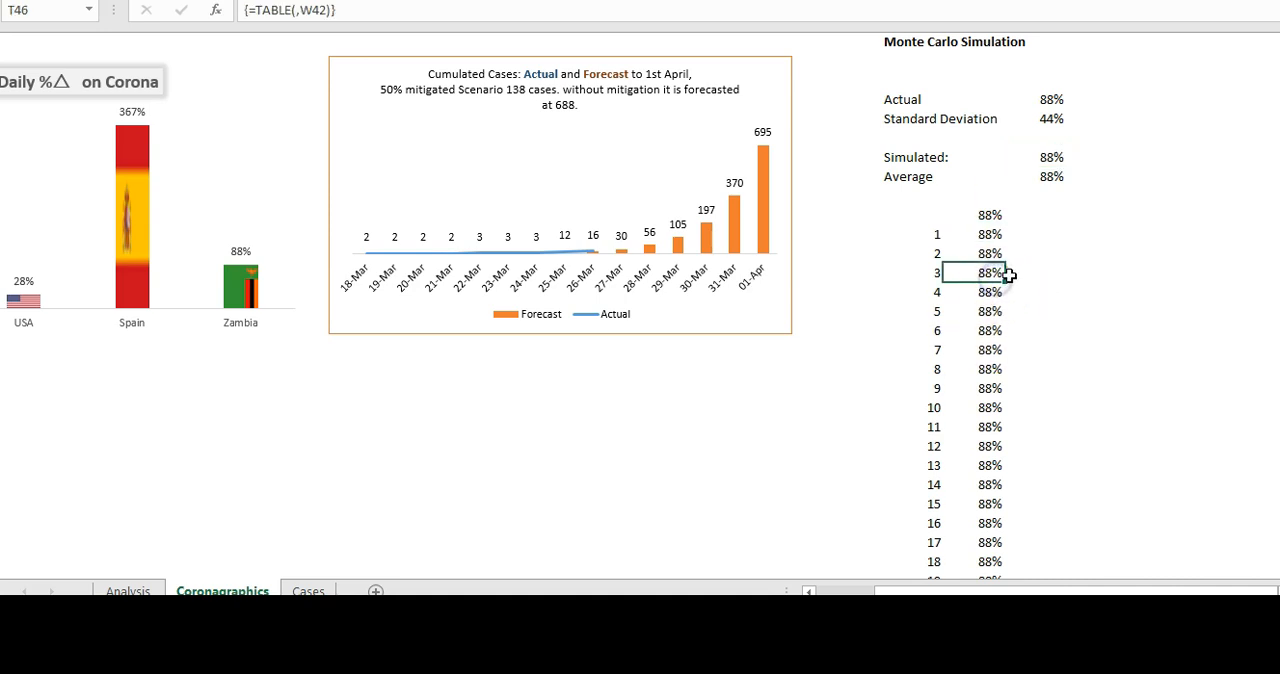
pyautogui.click(1048, 177)
pyautogui.click(990, 214)
pyautogui.write('=U40')
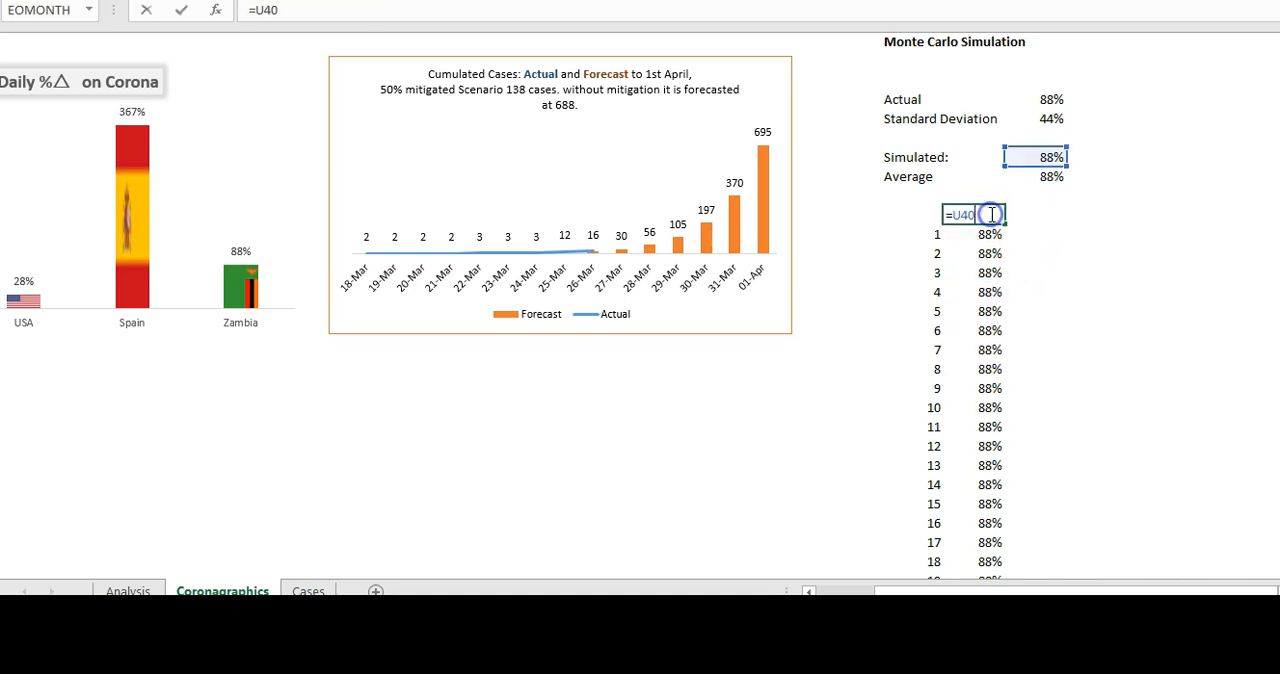
pyautogui.hotkey('ctrl', 'Return')
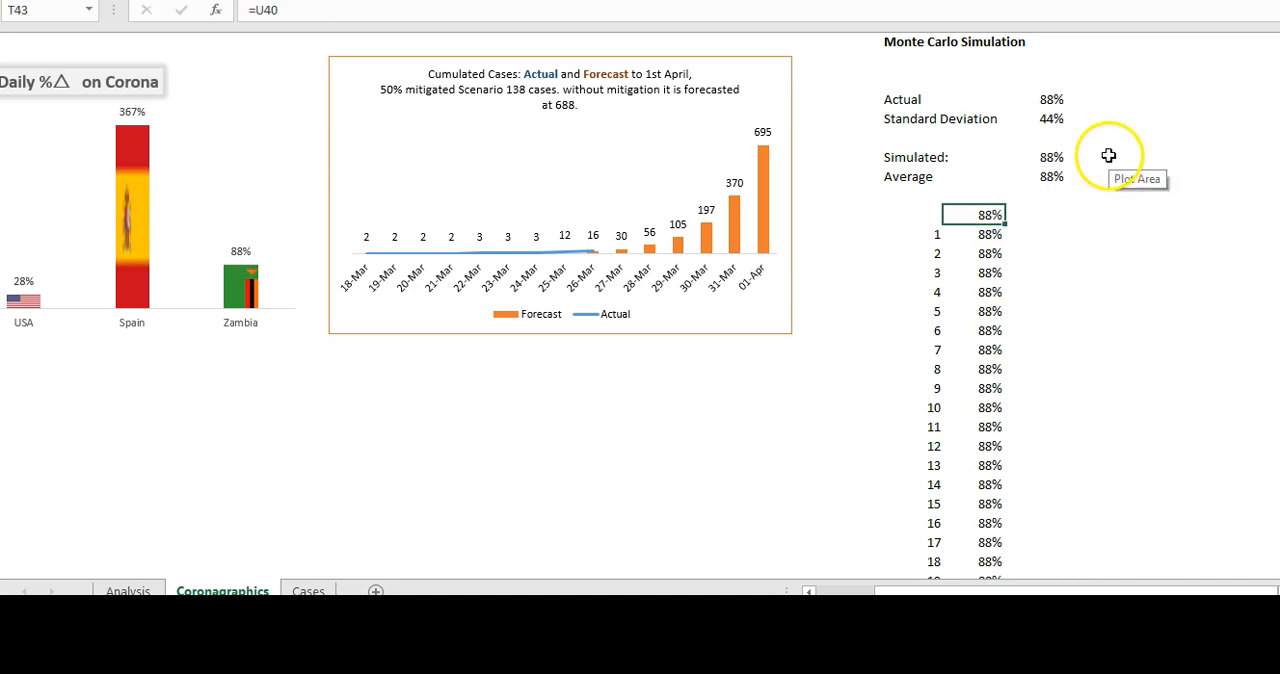
pyautogui.click(1048, 157)
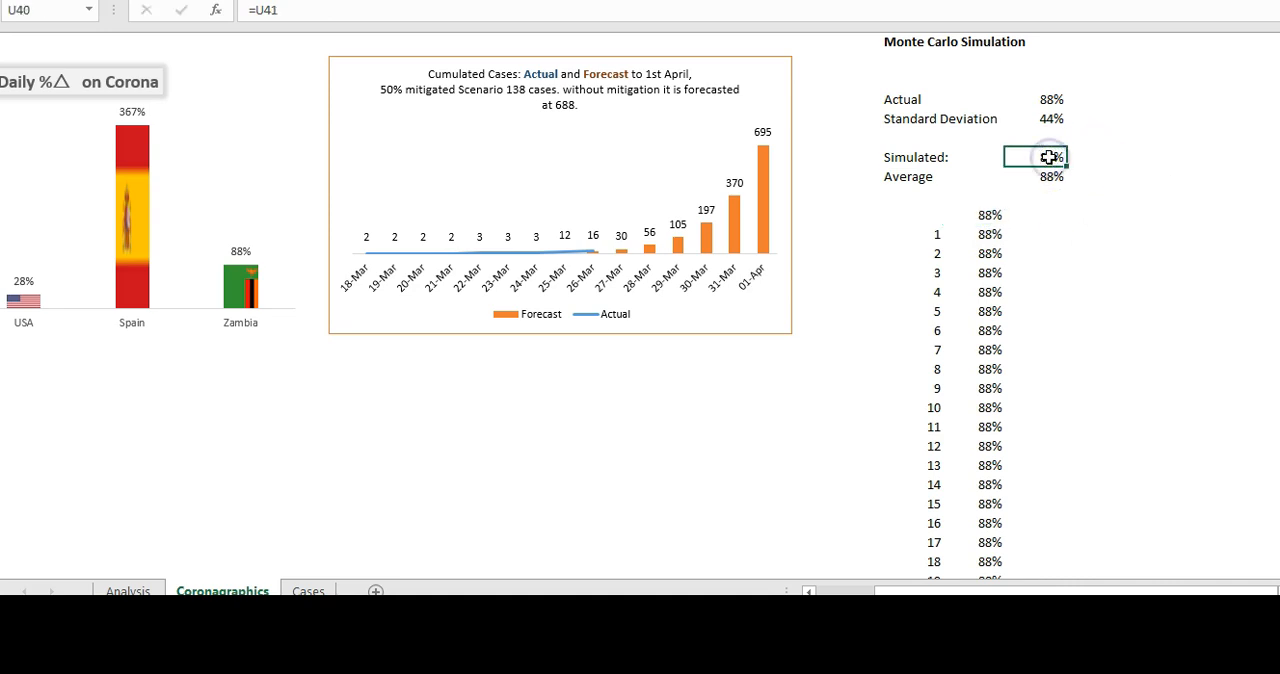
pyautogui.doubleClick(1048, 157)
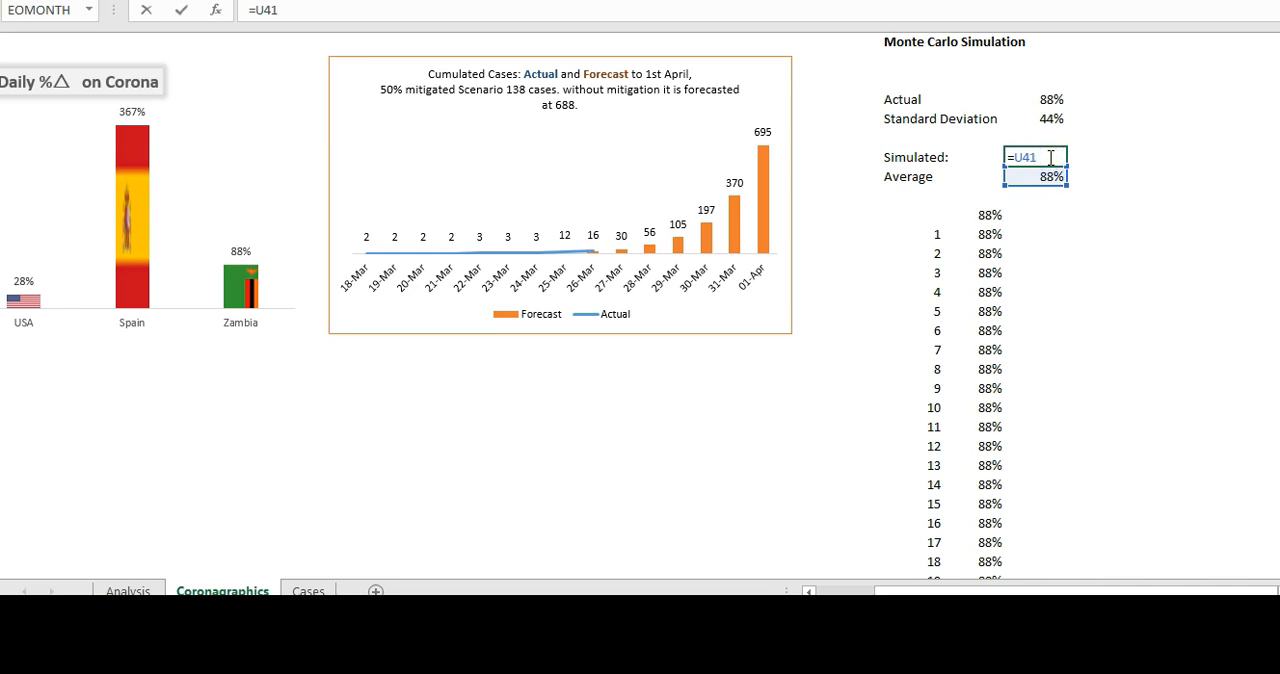
pyautogui.press('Escape')
pyautogui.click(1050, 180)
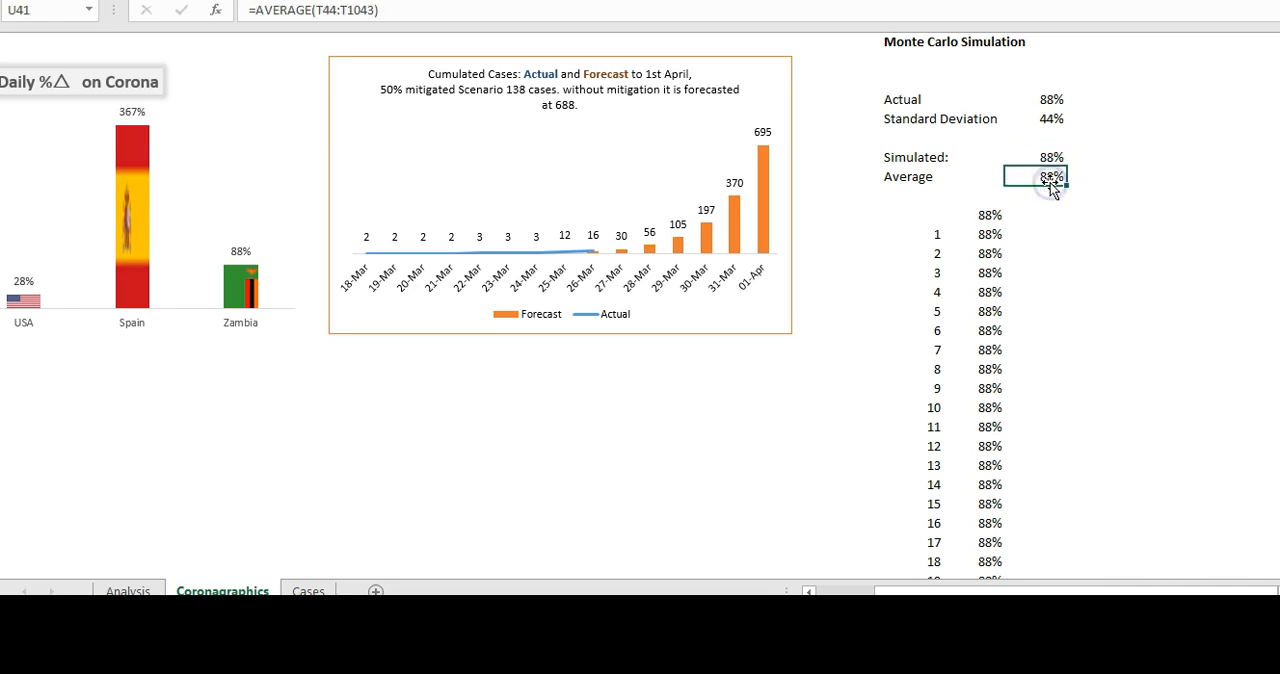
pyautogui.hotkey('ctrl', 'z')
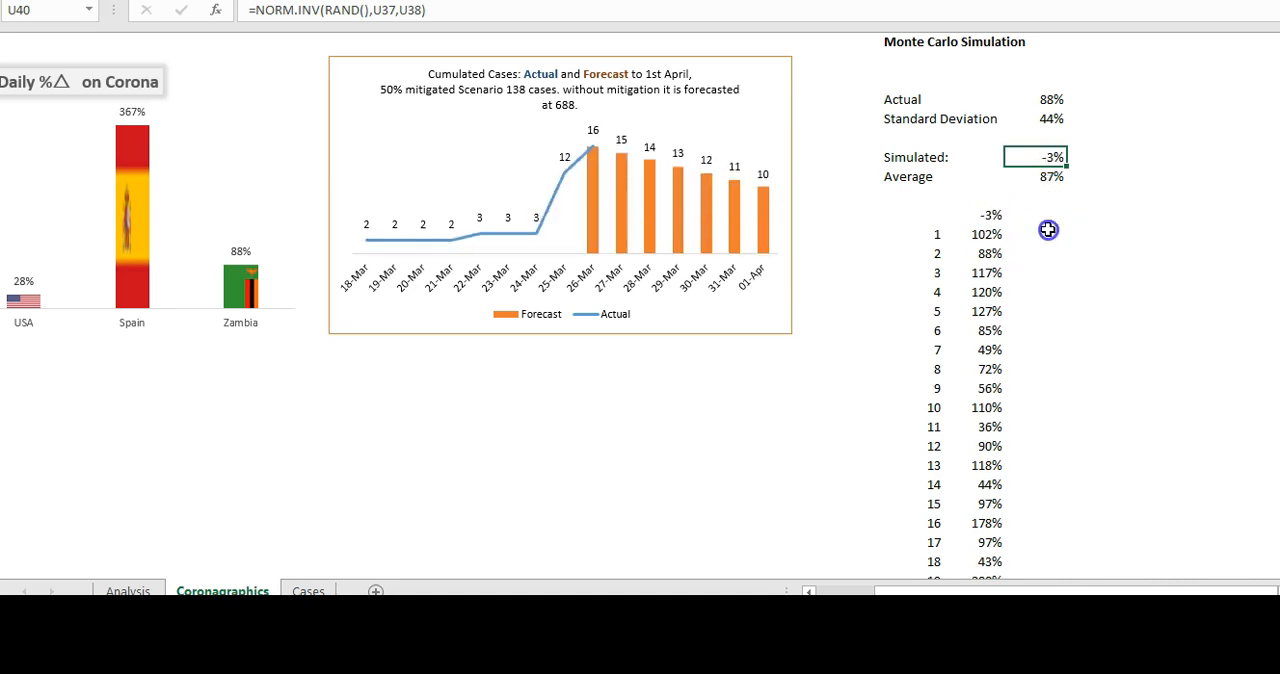
# - Wrap the simulated formula in U40 in MAX with a 0.2 minimum: =MAX(NORM.INV(RAND(),U37,U38),0.2)
pyautogui.click(1050, 232)
pyautogui.click(982, 197)
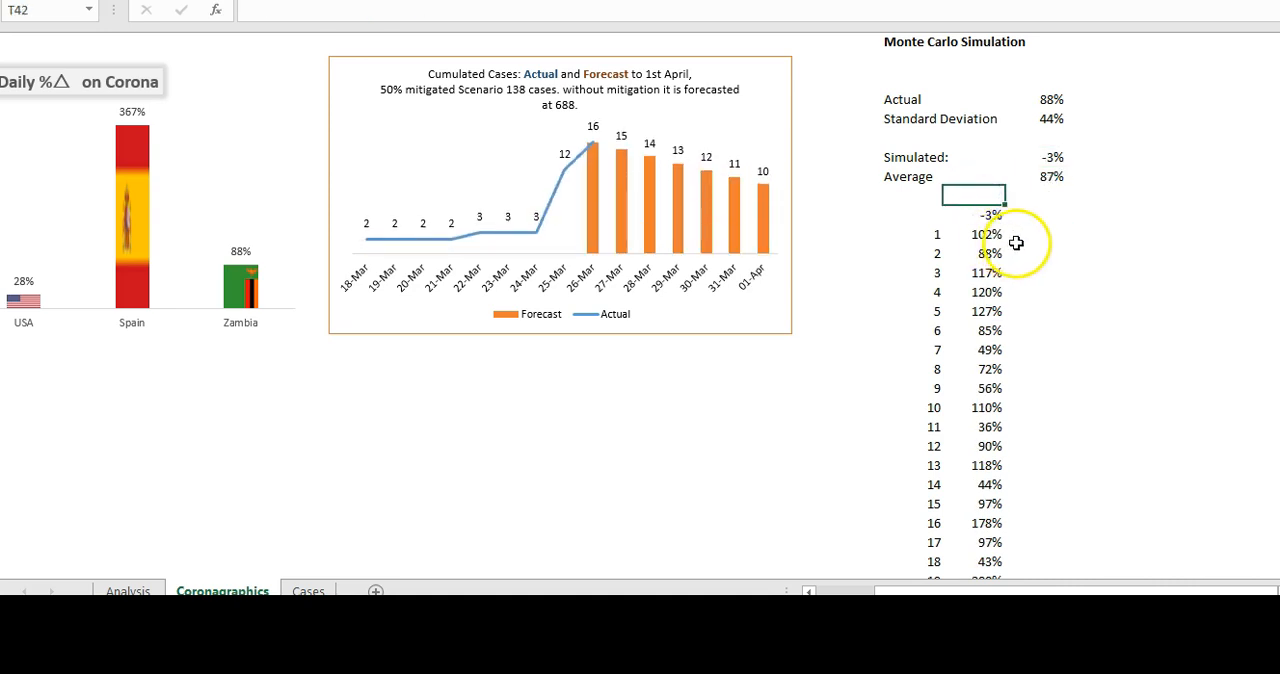
pyautogui.click(986, 214)
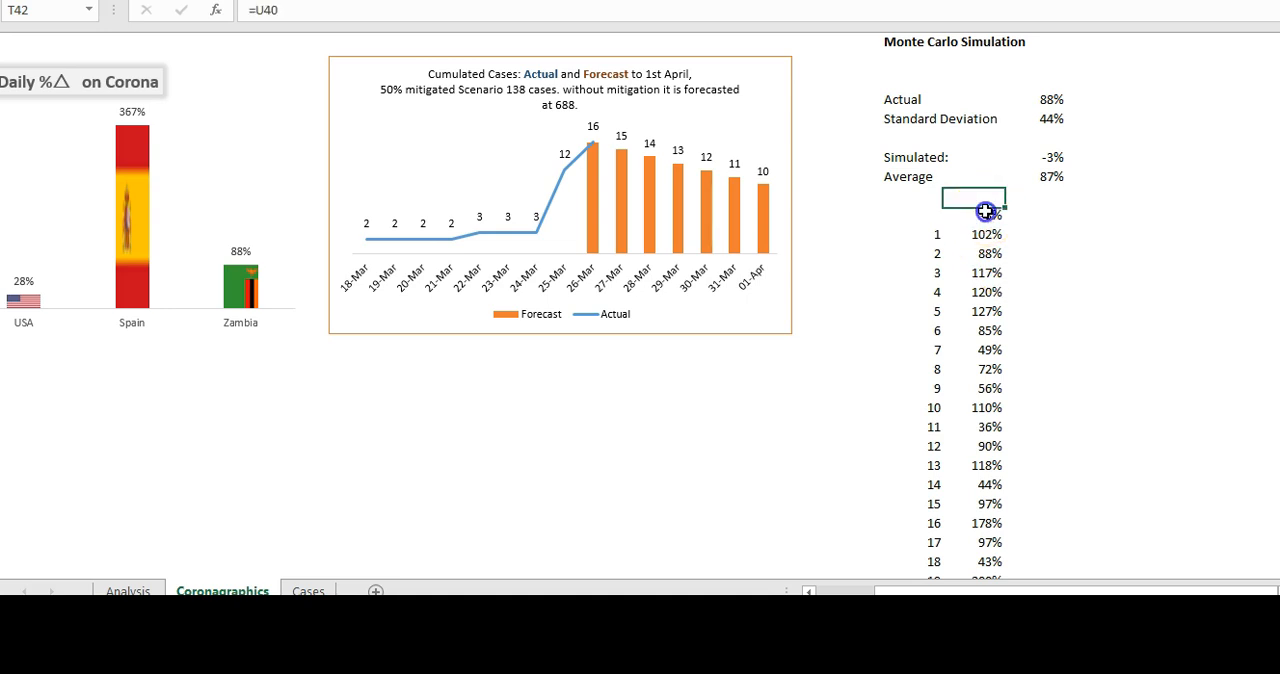
pyautogui.click(1050, 158)
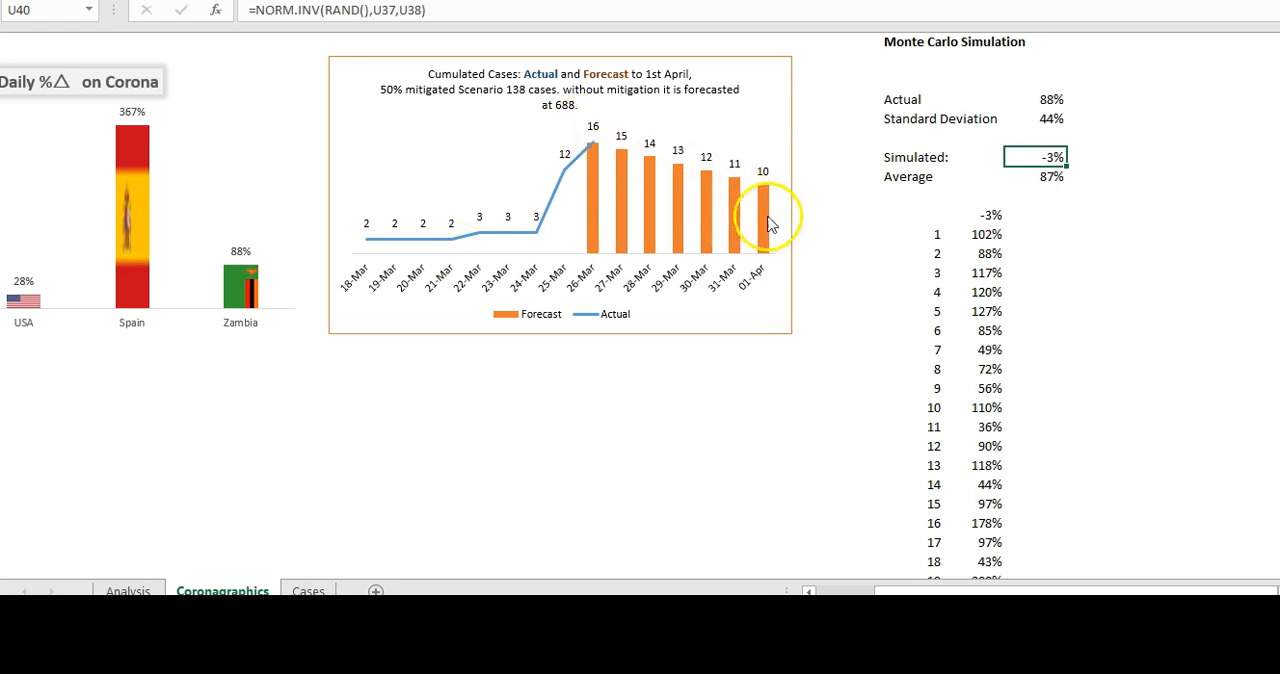
pyautogui.click(259, 11)
pyautogui.write('max')
pyautogui.press('Tab')
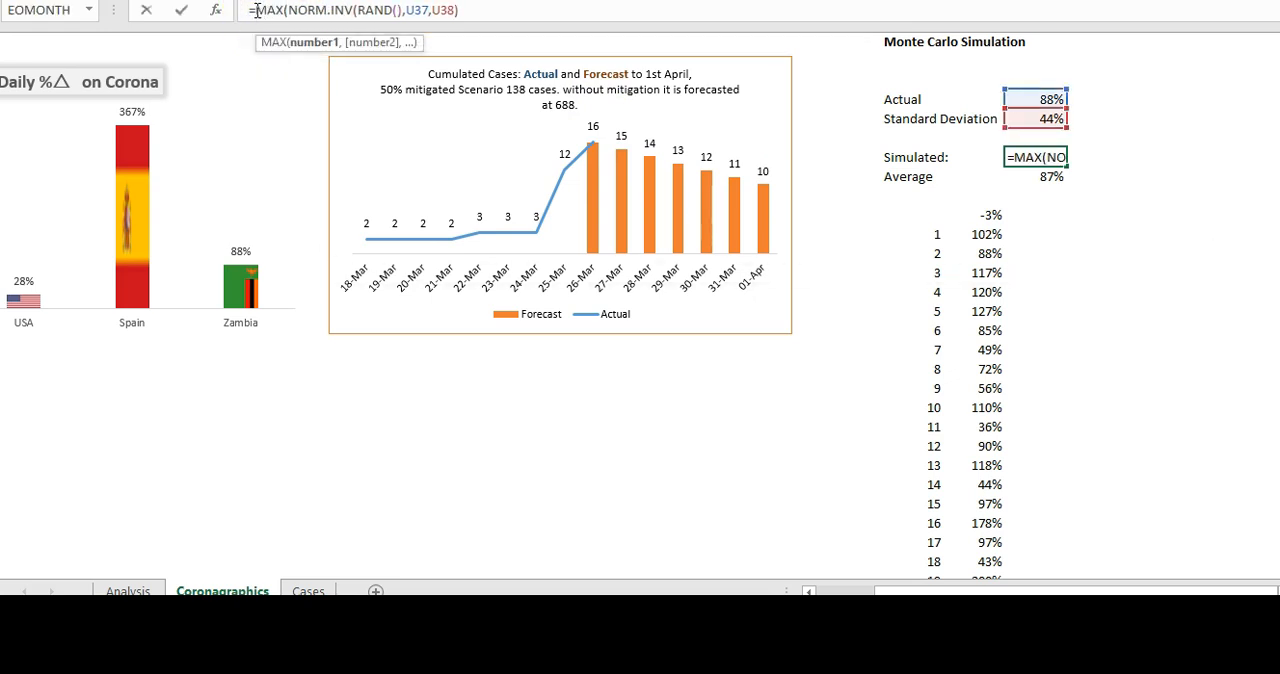
pyautogui.click(466, 12)
pyautogui.write(',0')
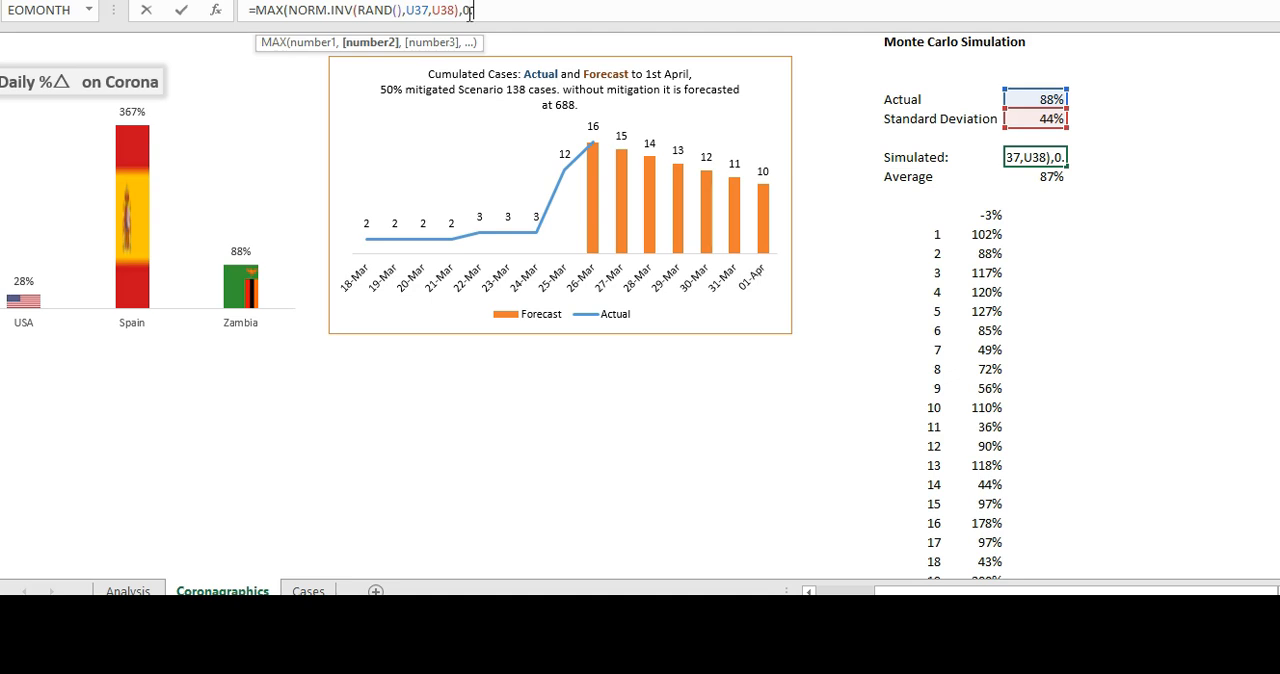
pyautogui.write('2')
pyautogui.press('Return')
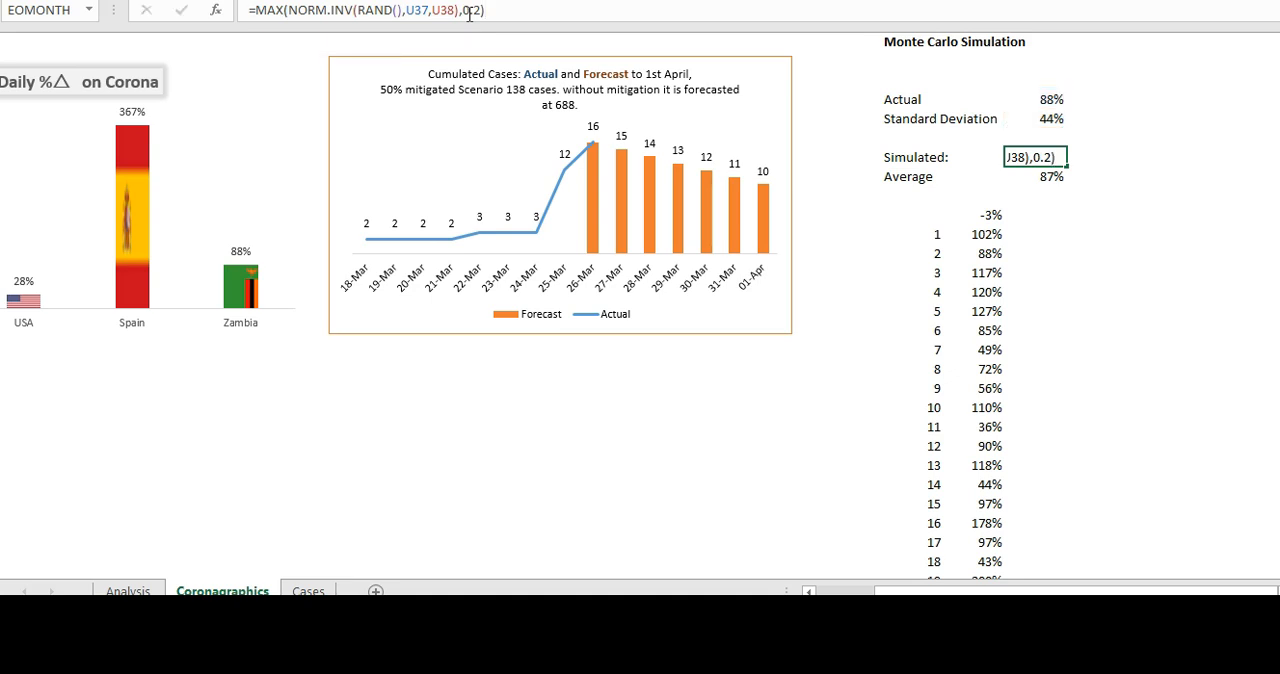
pyautogui.press('Return')
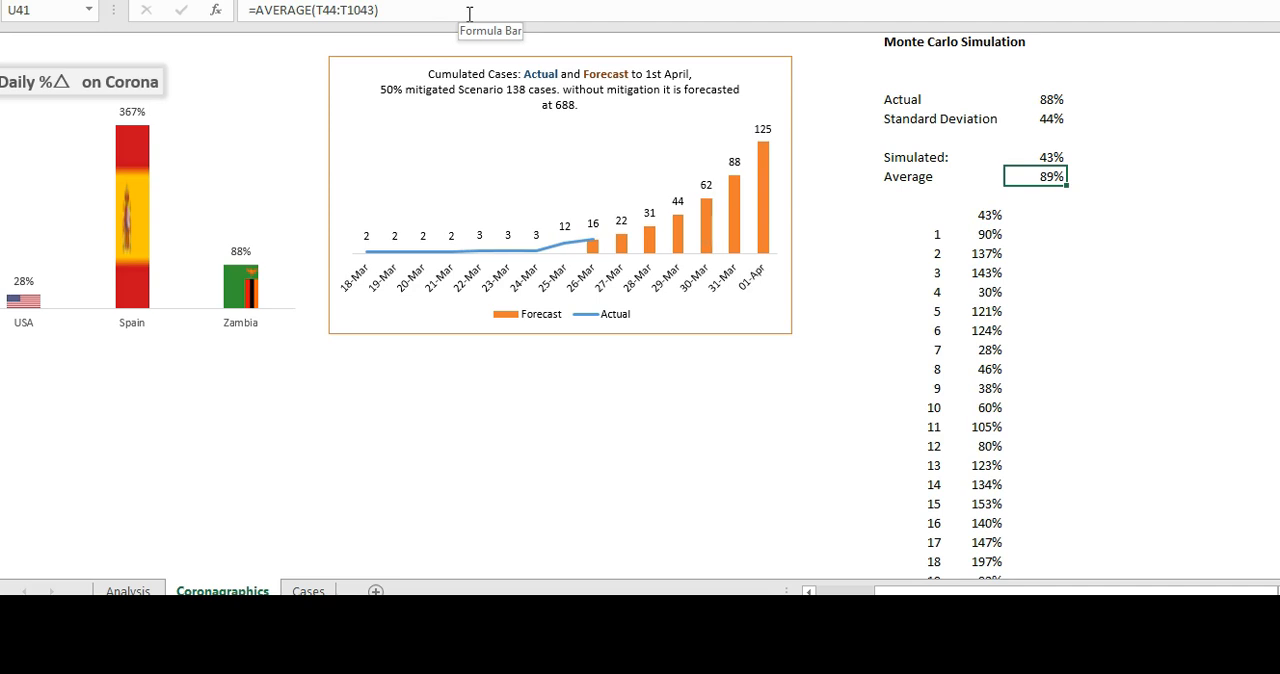
pyautogui.press('Left')
pyautogui.press('Left')
pyautogui.press('Left')
pyautogui.press('Right')
pyautogui.press('Right')
pyautogui.press('Right')
pyautogui.press('Right')
pyautogui.press('Up')
pyautogui.press('Up')
pyautogui.press('Down')
# - Replace the "Average" label in S41 with "Simulated:"
pyautogui.press('Left')
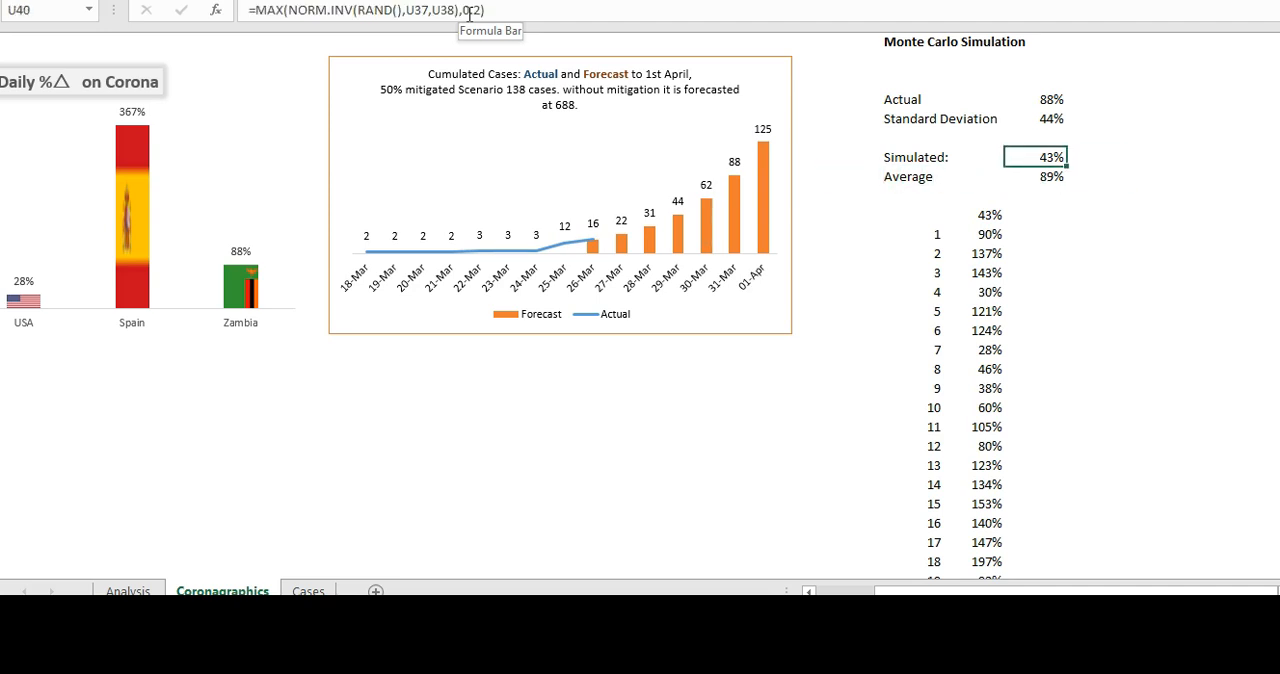
pyautogui.press('Down')
pyautogui.press('Left')
pyautogui.press('Left')
pyautogui.press('Up')
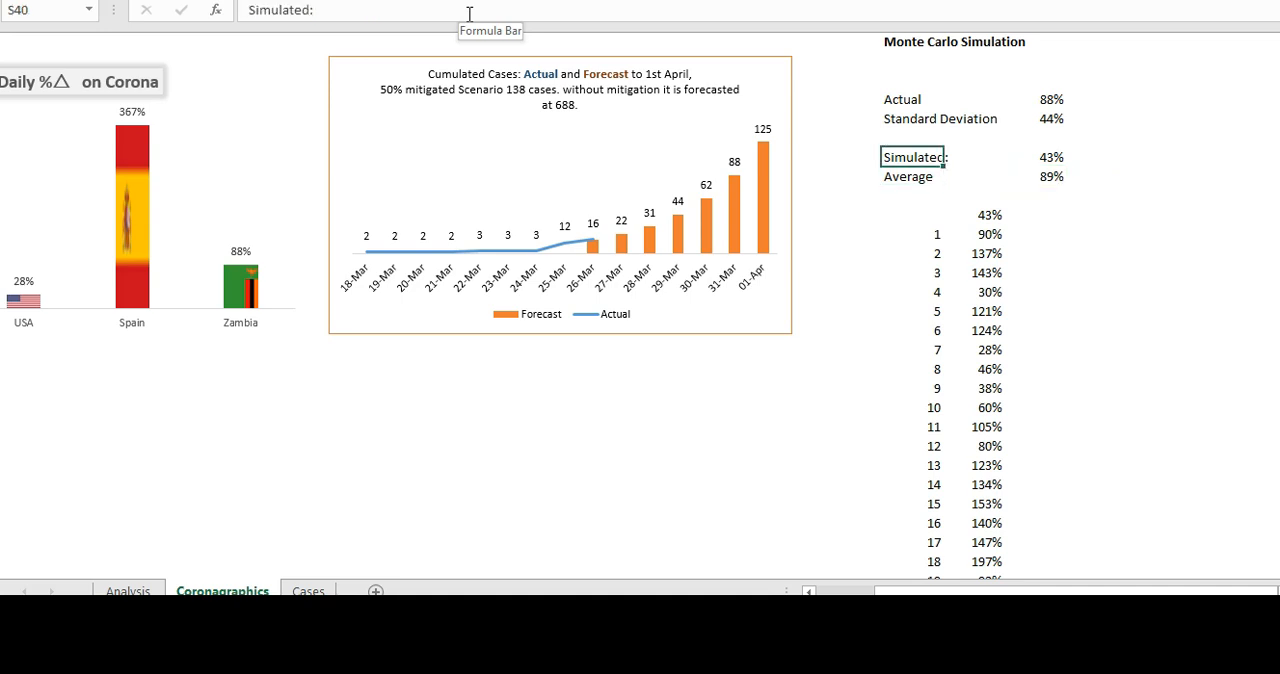
pyautogui.press('Down')
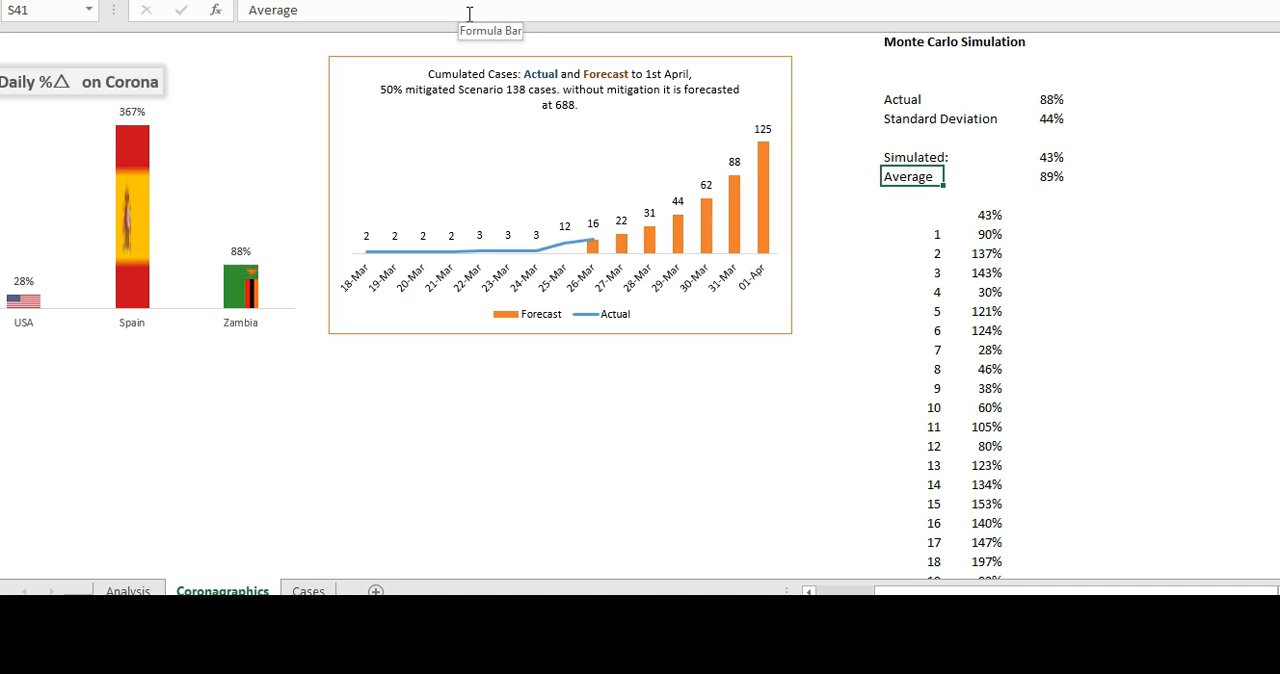
pyautogui.write(':')
pyautogui.press('Return')
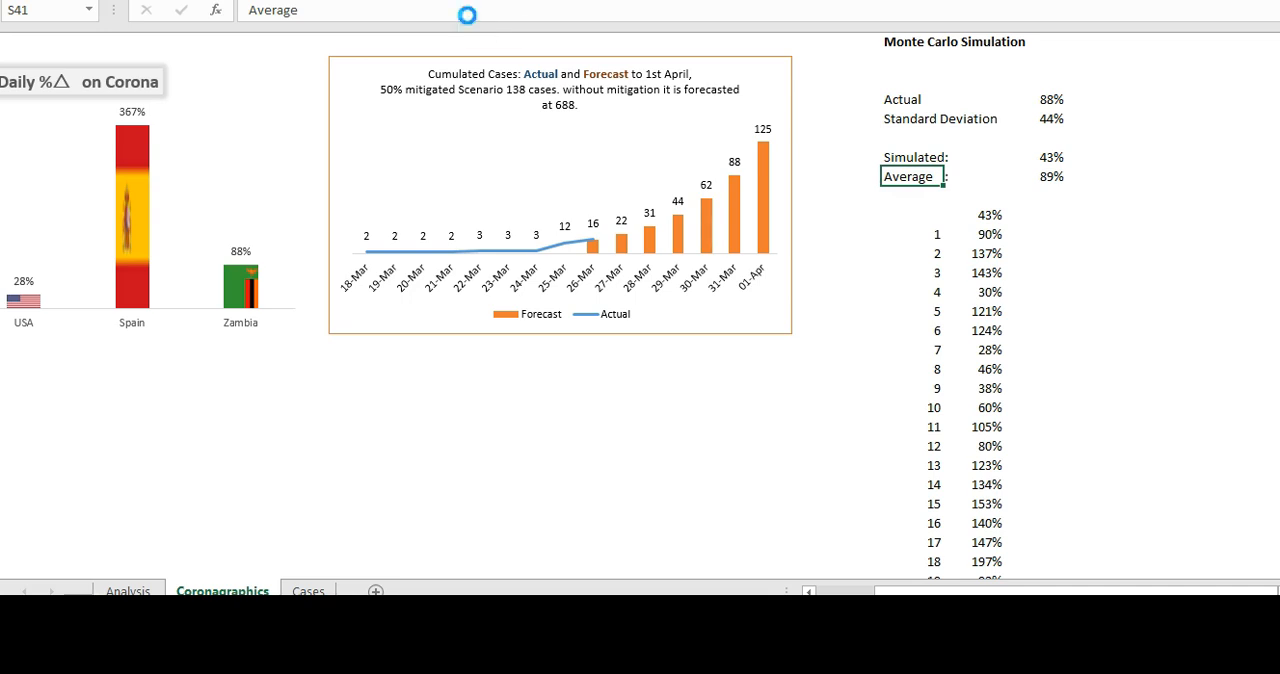
pyautogui.press('Down')
pyautogui.press('Down')
pyautogui.press('Down')
pyautogui.press('Up')
pyautogui.press('Up')
pyautogui.press('Up')
pyautogui.press('Up')
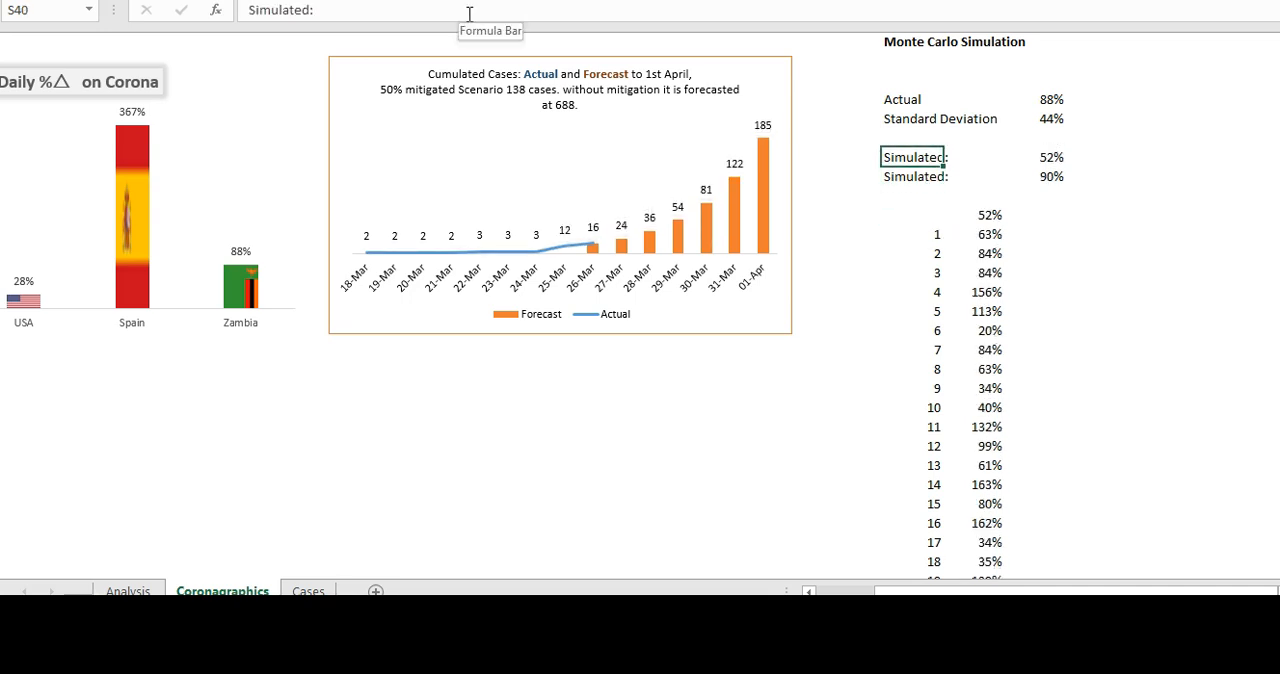
# - Rename the label in S40, beside the NORM.INV value, as "Norm Distr"
pyautogui.write('Normi')
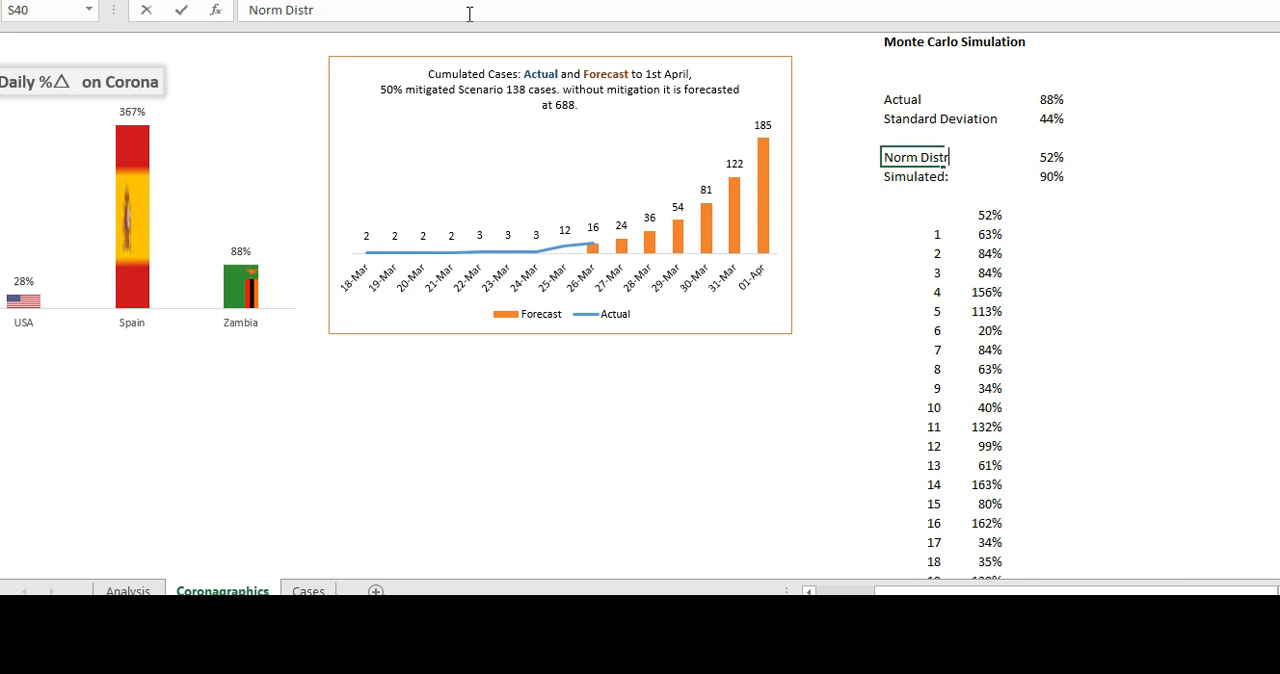
pyautogui.press('Return')
pyautogui.press('Down')
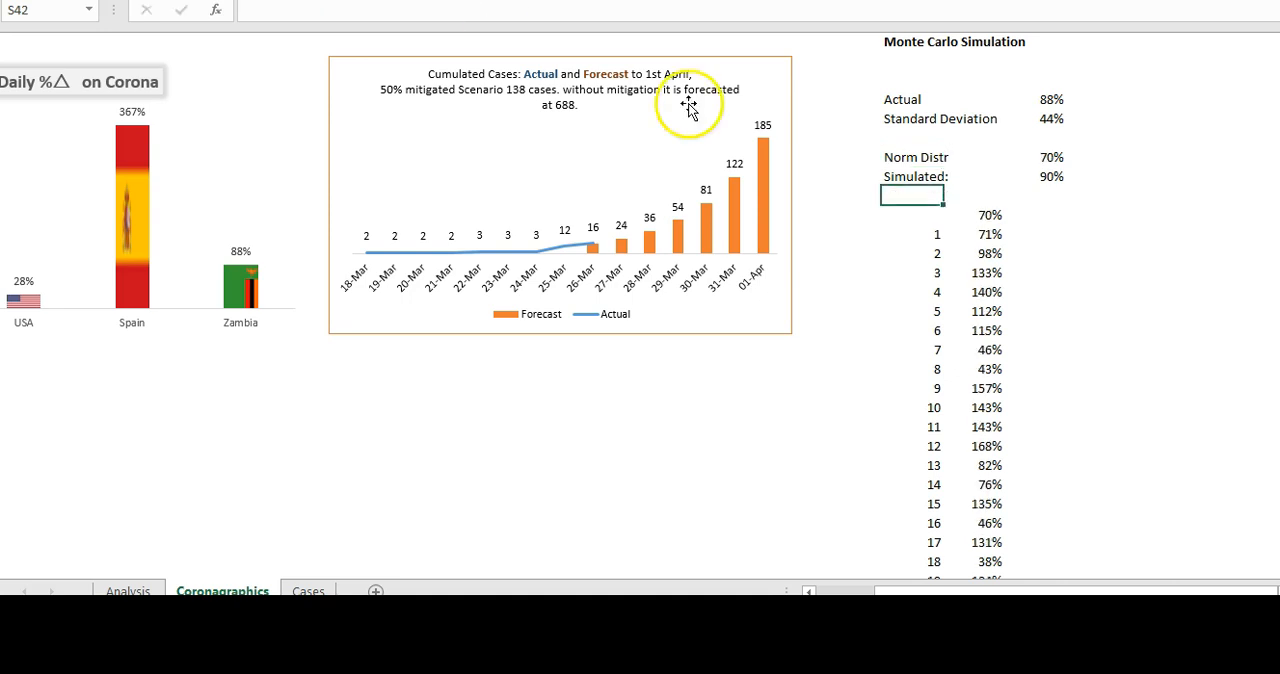
# - Link Zambia's diluted rate in E37 of the Analysis sheet to the simulated average with =Coronagraphics!U41
pyautogui.click(1062, 176)
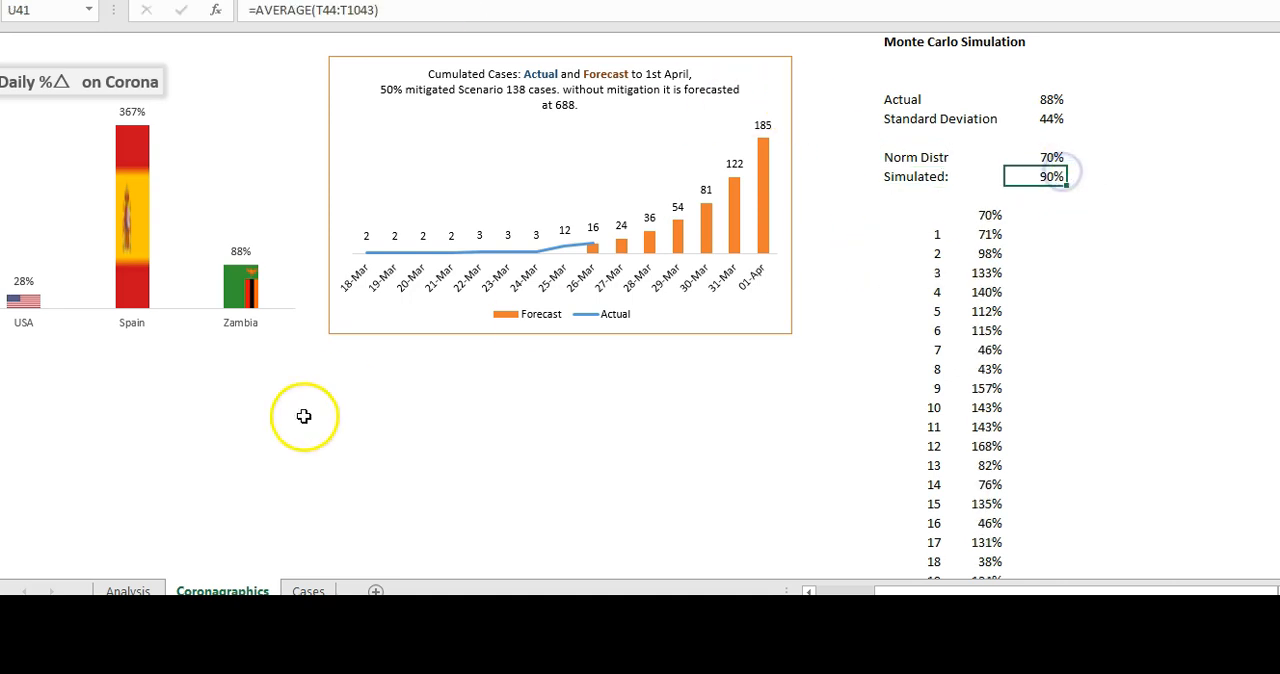
pyautogui.click(135, 591)
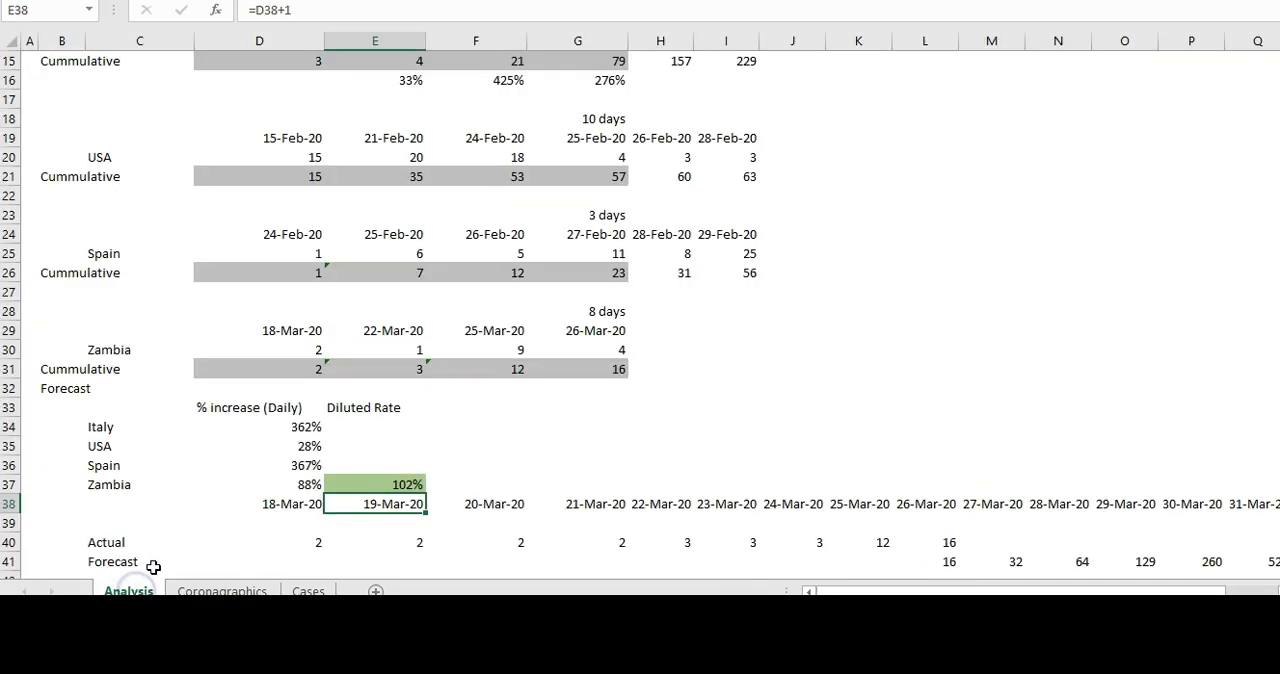
pyautogui.click(372, 487)
pyautogui.hotkey('shift', 'Right')
pyautogui.write('=')
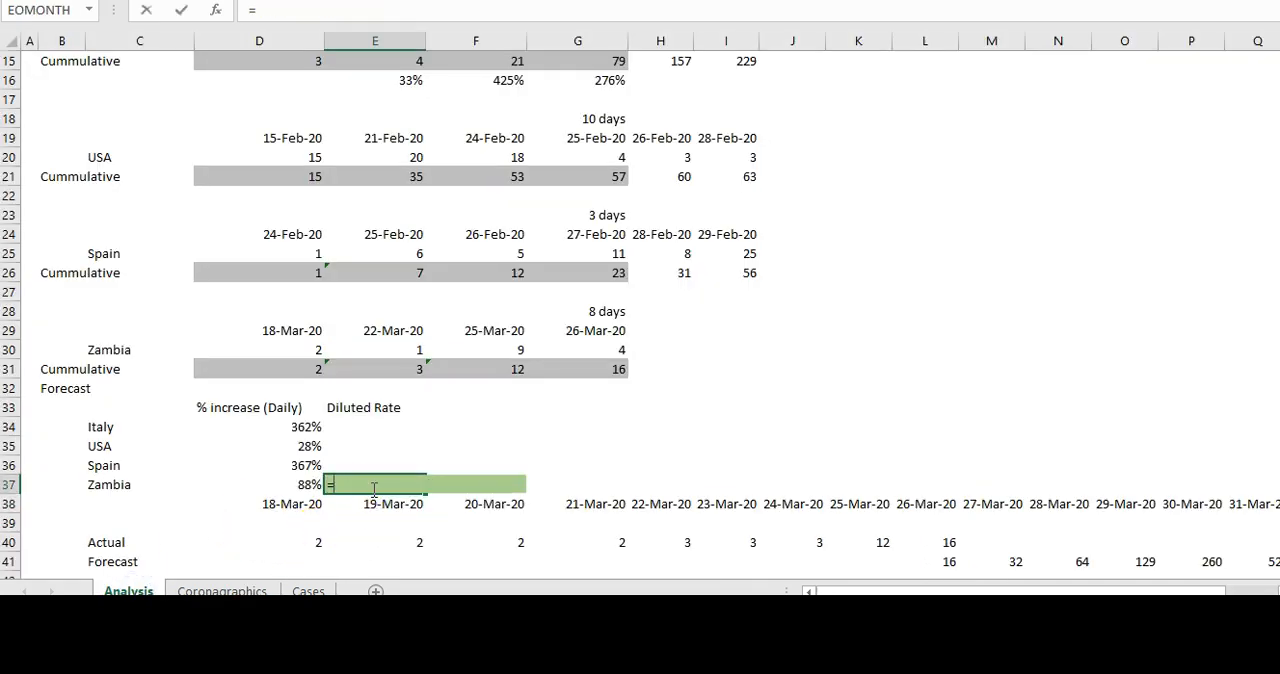
pyautogui.click(250, 590)
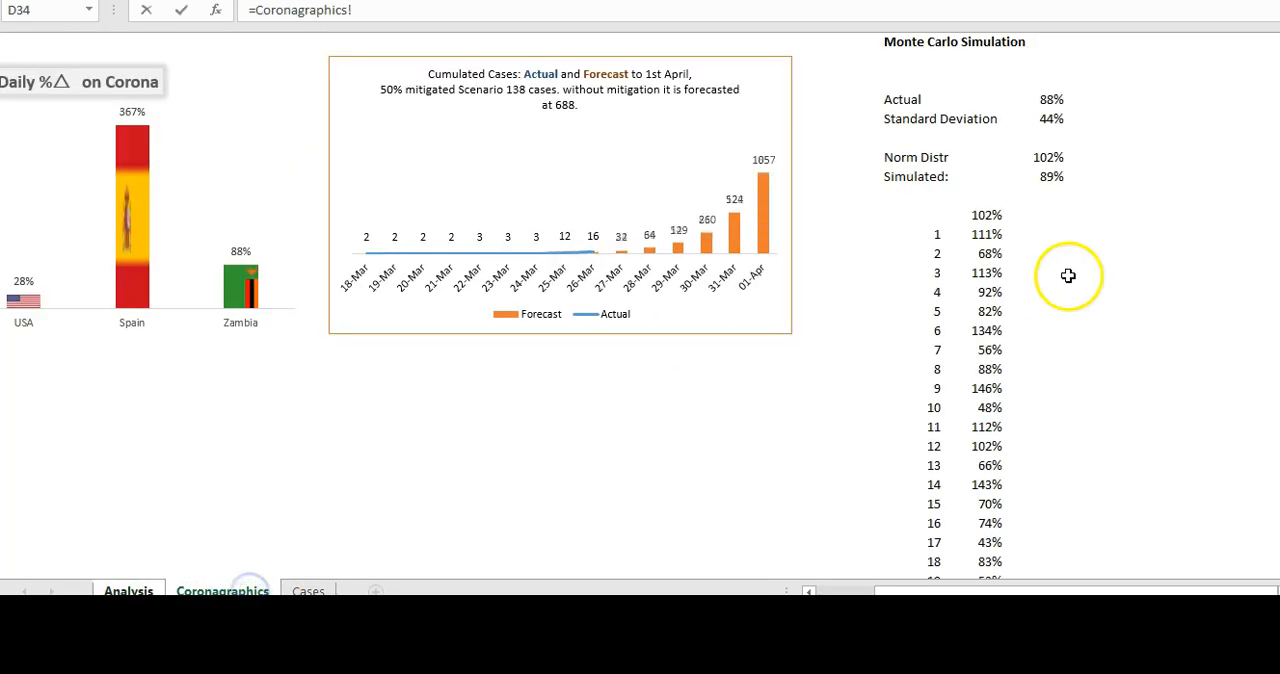
pyautogui.click(1040, 176)
pyautogui.press('Return')
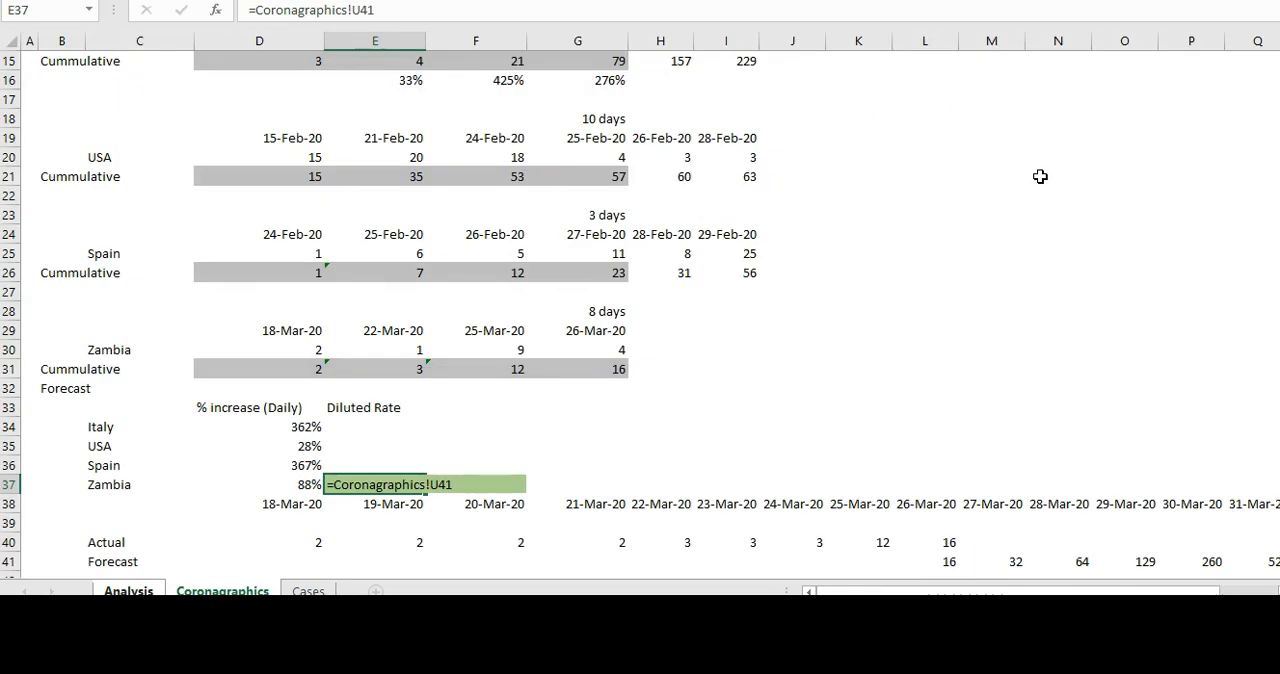
pyautogui.click(817, 135)
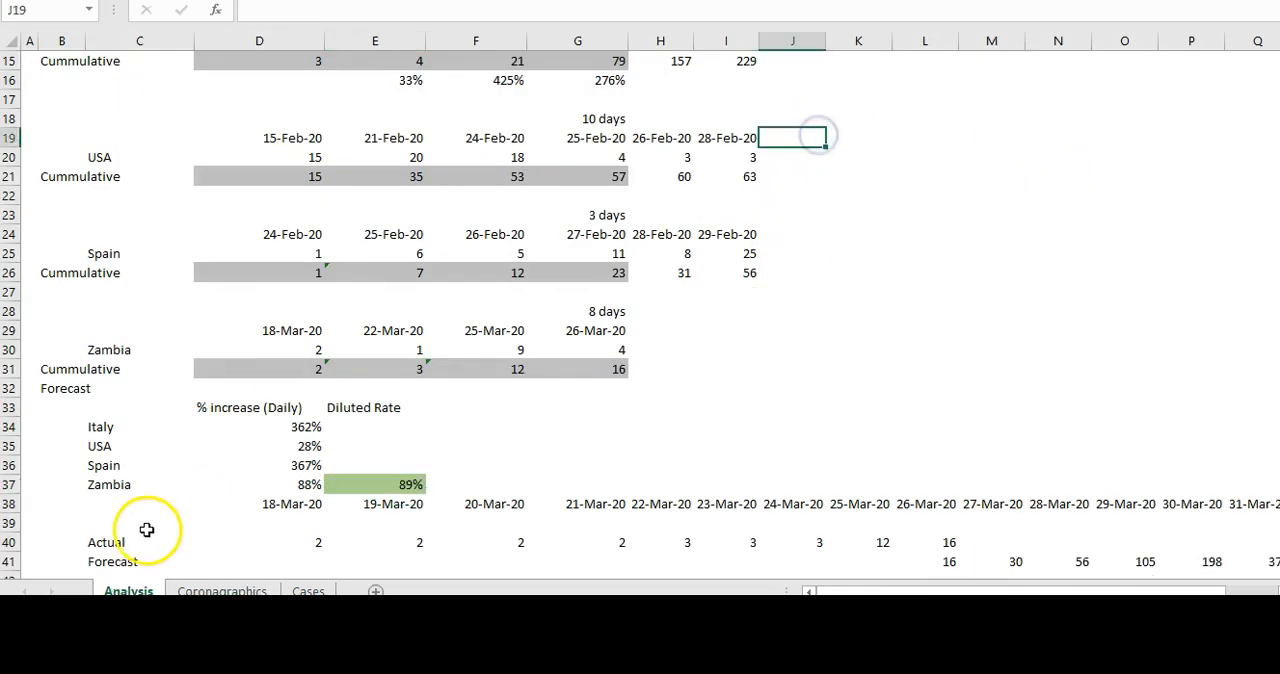
# - Return to the Coronagraphics sheet and recalculate the simulation repeatedly to watch how the trials, simulated rate and forecast chart respond
pyautogui.click(240, 588)
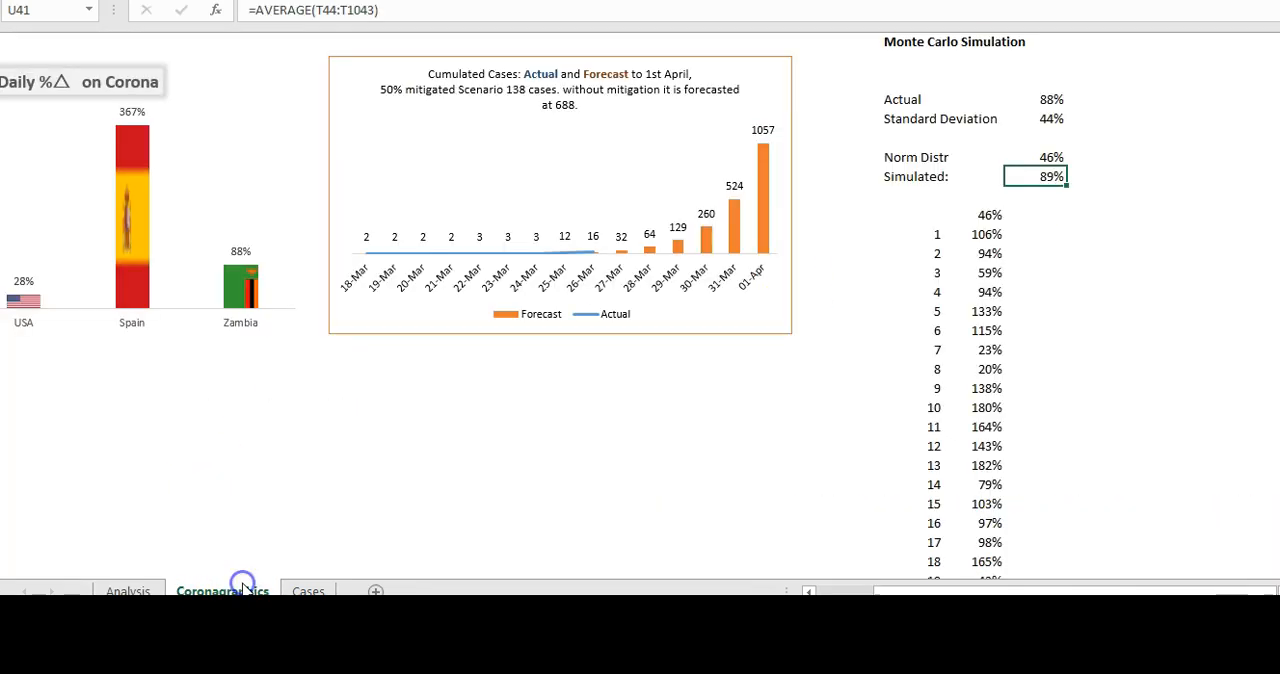
pyautogui.click(1134, 199)
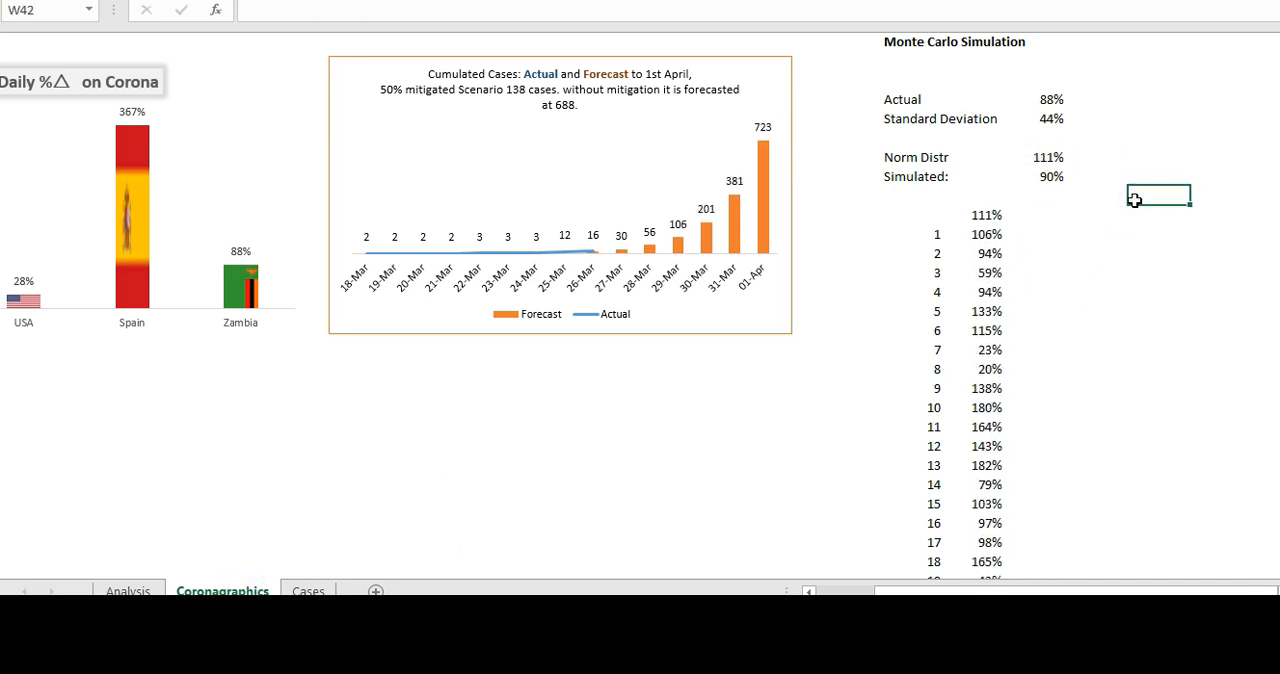
pyautogui.press('F9')
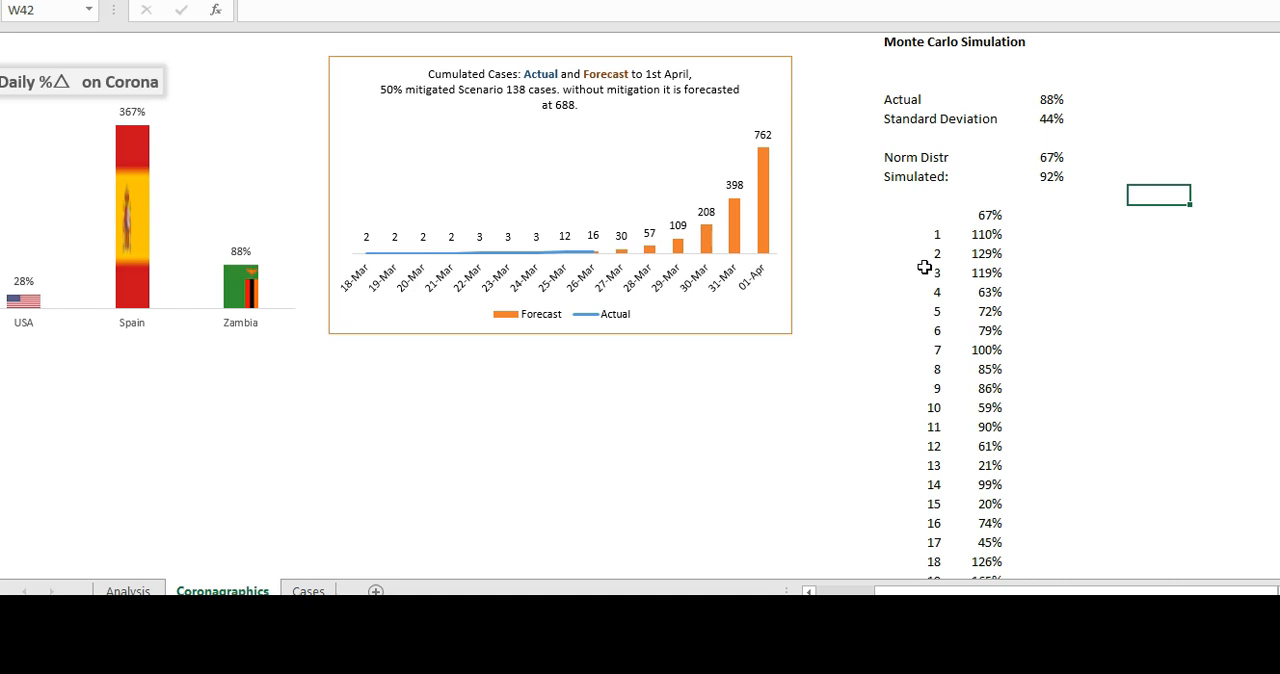
pyautogui.press('F9')
pyautogui.press('F9')
pyautogui.press('F9')
pyautogui.press('F9')
pyautogui.press('F9')
pyautogui.press('F9')
pyautogui.press('F9')
pyautogui.press('F9')
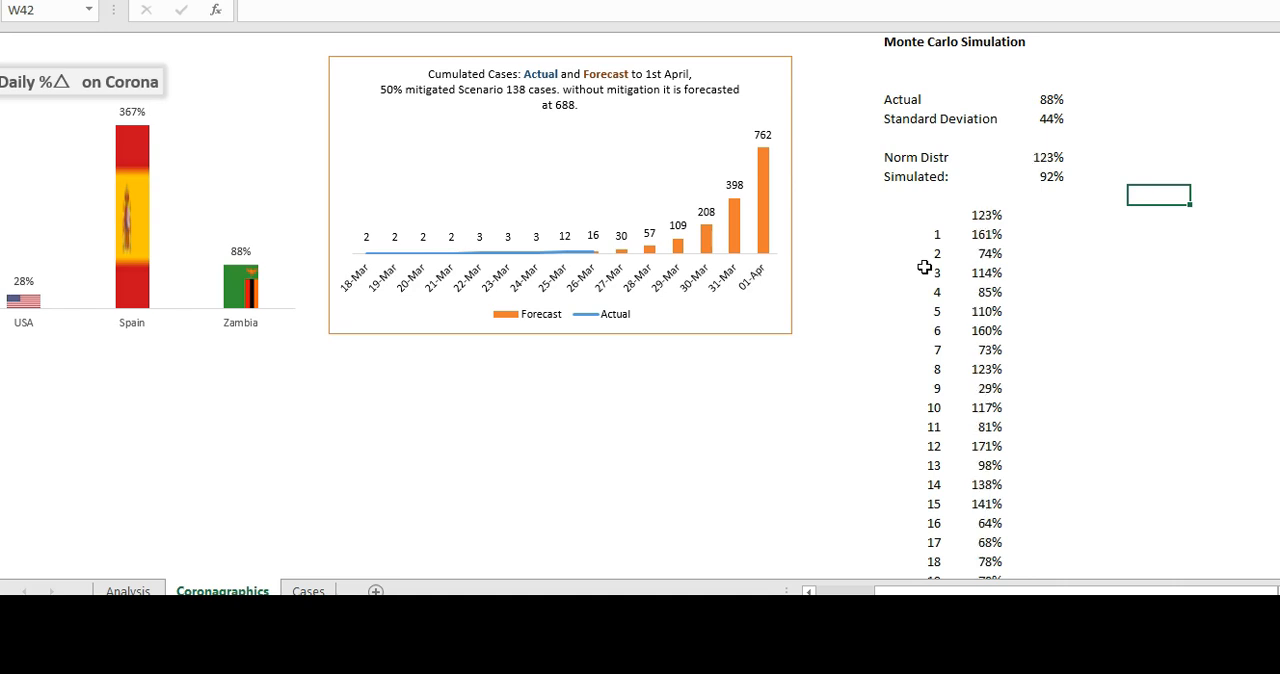
pyautogui.press('F9')
pyautogui.press('F9')
pyautogui.press('F9')
pyautogui.press('F9')
pyautogui.press('F9')
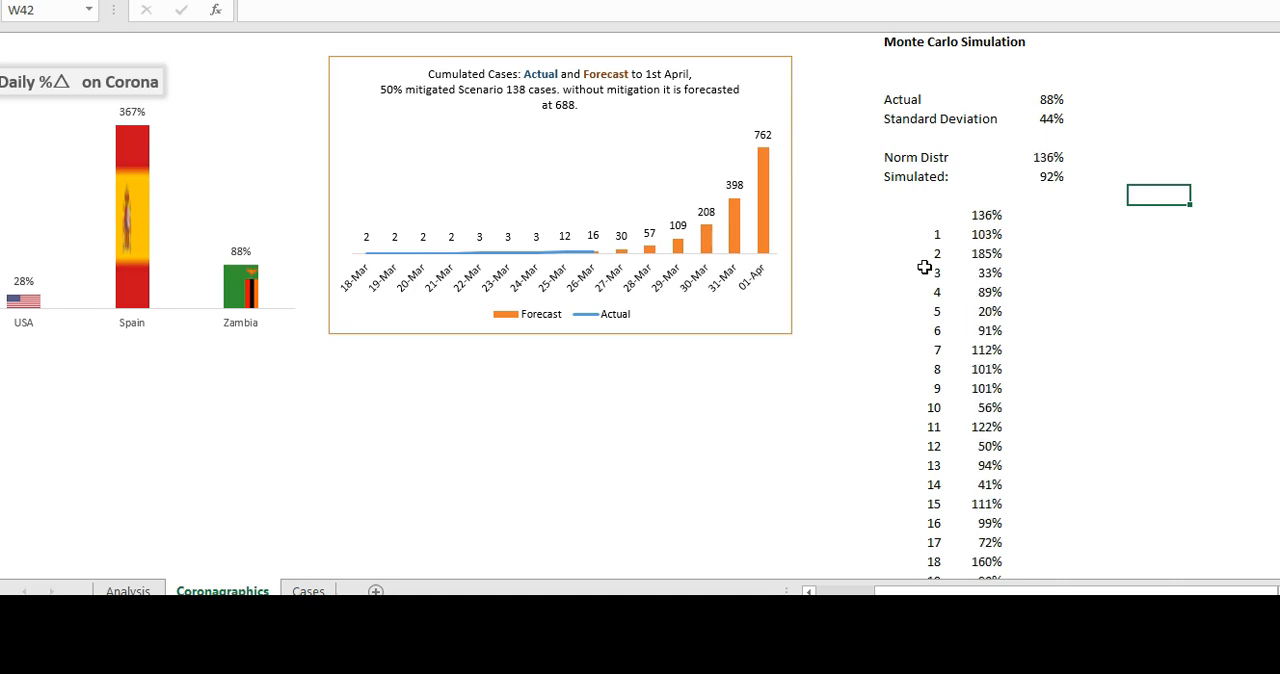
pyautogui.press('F9')
pyautogui.press('F9')
pyautogui.press('F9')
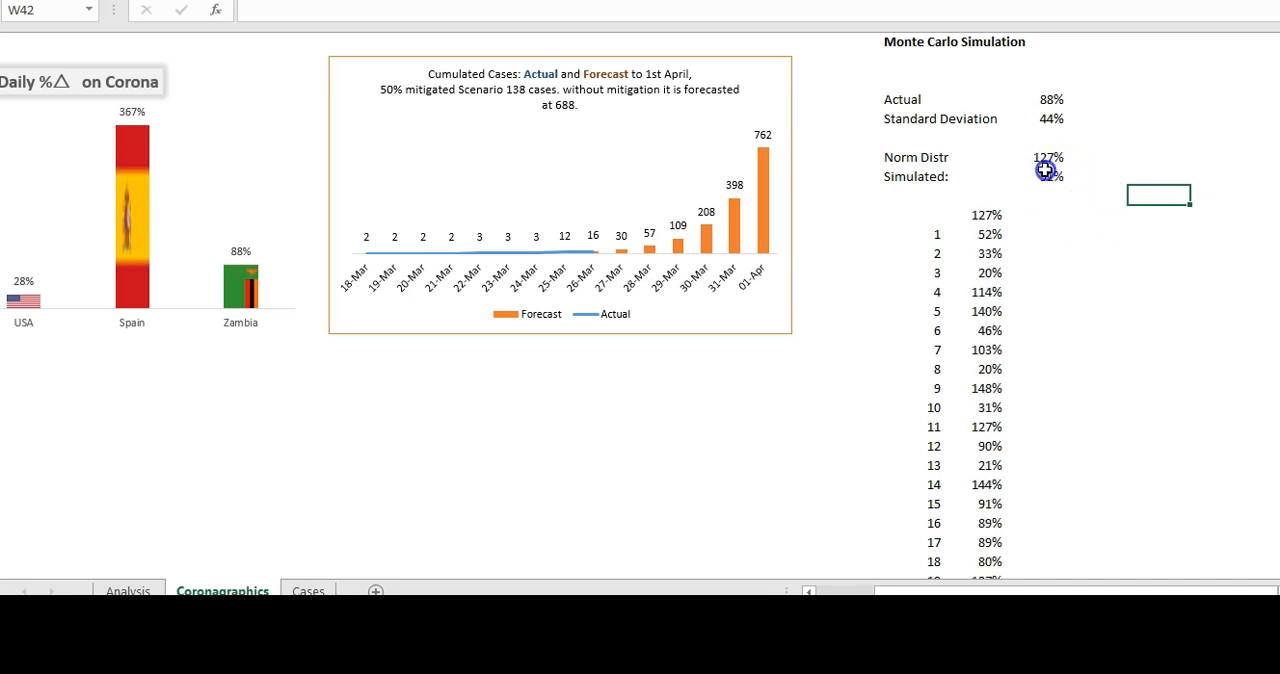
# - Inspect the AVERAGE formula behind the simulated rate in U41, recalculate once, and check the linked diluted rate on the Analysis sheet
pyautogui.click(1045, 172)
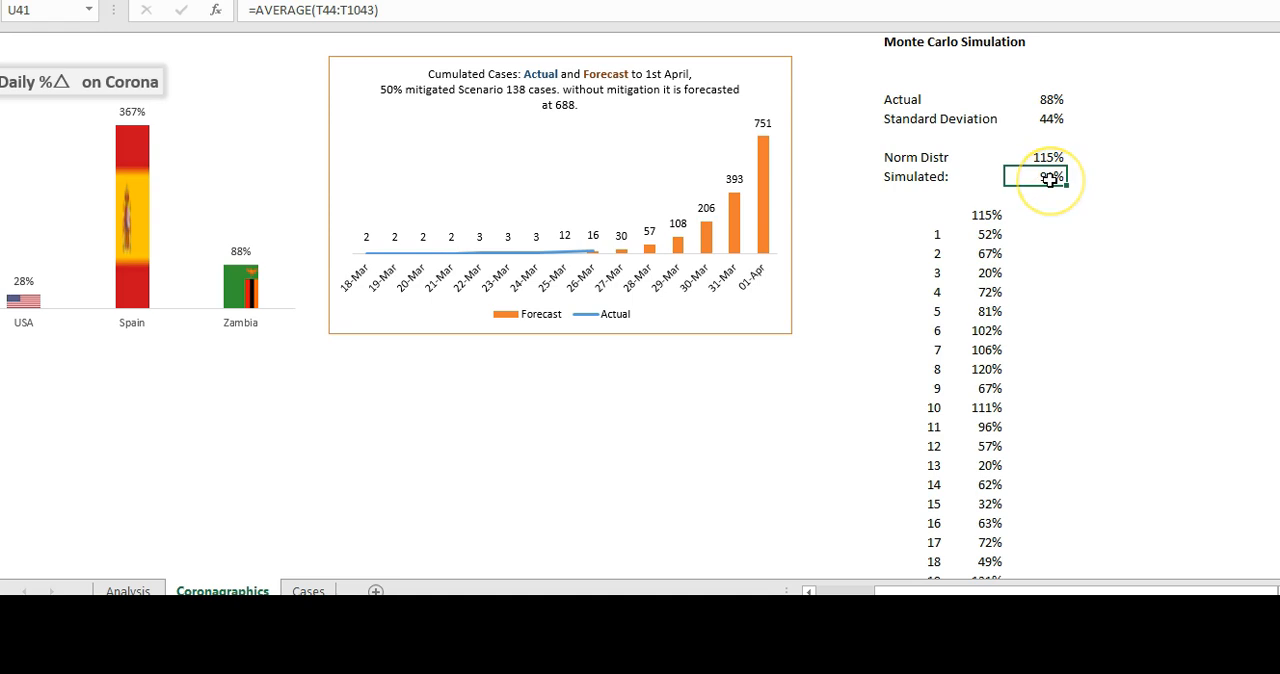
pyautogui.press('F9')
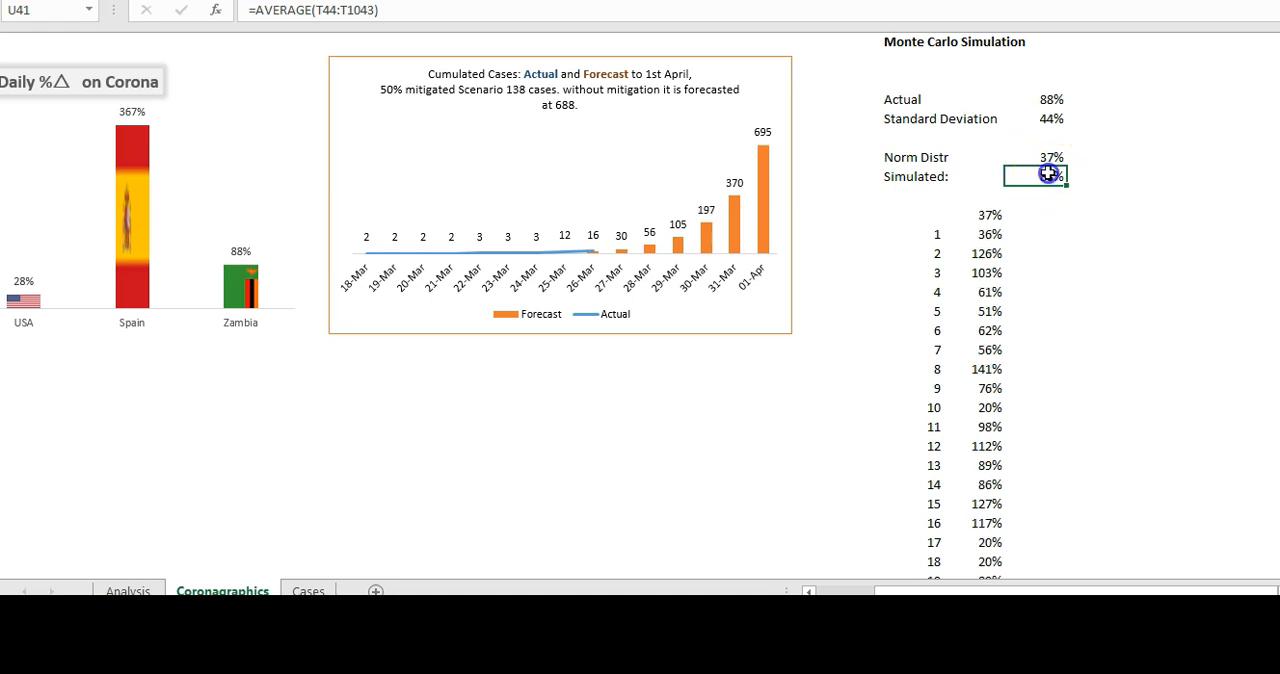
pyautogui.doubleClick(1048, 175)
pyautogui.press('Escape')
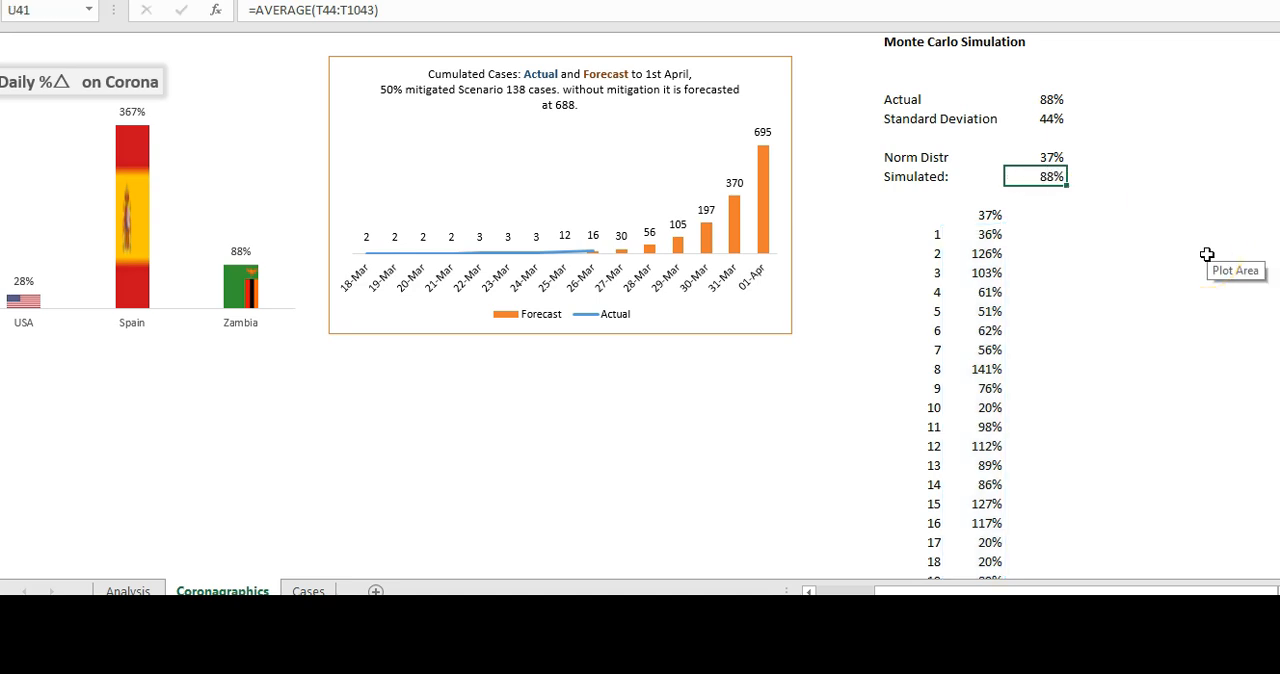
pyautogui.click(118, 590)
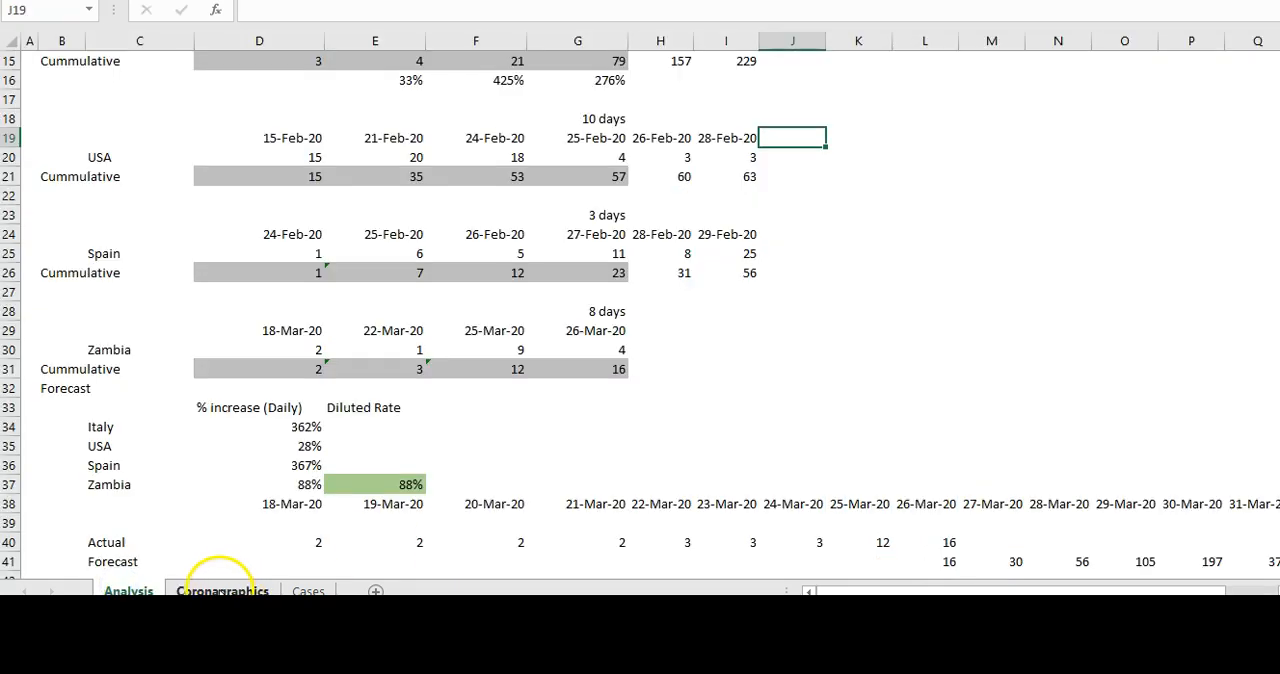
pyautogui.click(224, 589)
# - Rerun the simulation many more times from an empty cell below the chart to observe the forecast's variation, dismissing any circular reference warnings
pyautogui.click(347, 459)
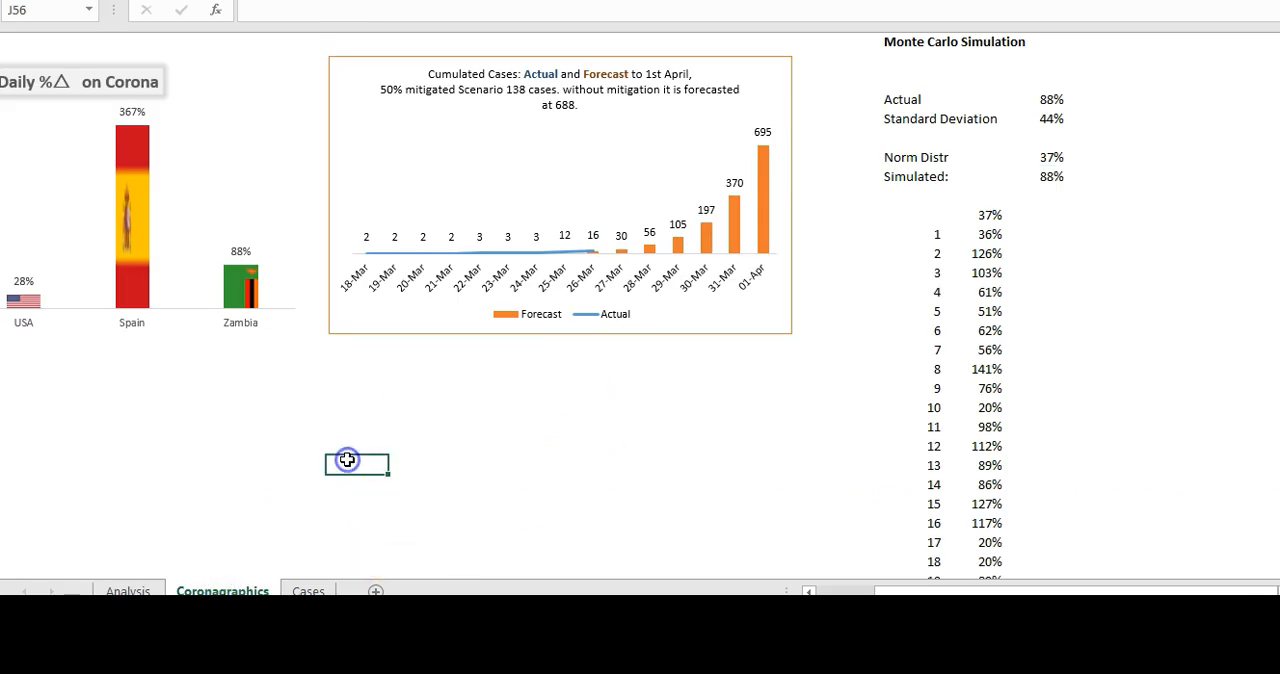
pyautogui.press('F9')
pyautogui.press('F9')
pyautogui.press('F9')
pyautogui.press('F9')
pyautogui.press('F9')
pyautogui.press('F9')
pyautogui.press('F9')
pyautogui.press('F9')
pyautogui.press('F9')
pyautogui.press('F9')
pyautogui.press('F9')
pyautogui.press('F9')
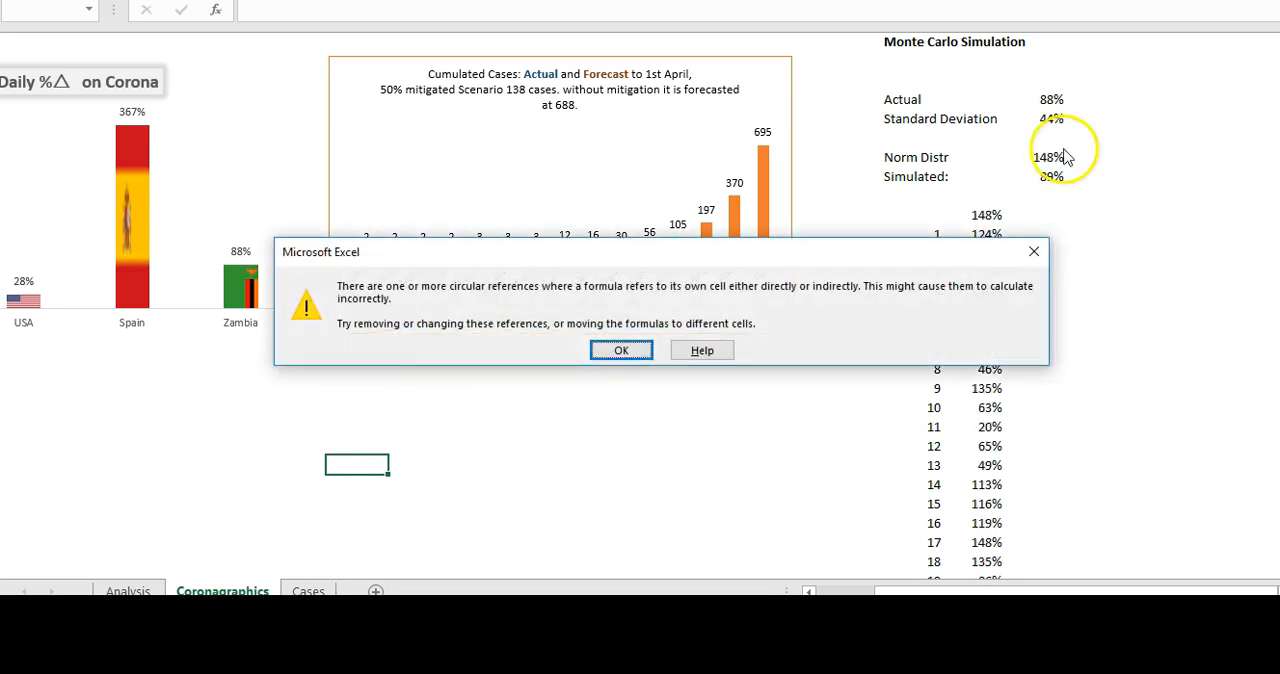
pyautogui.click(1032, 251)
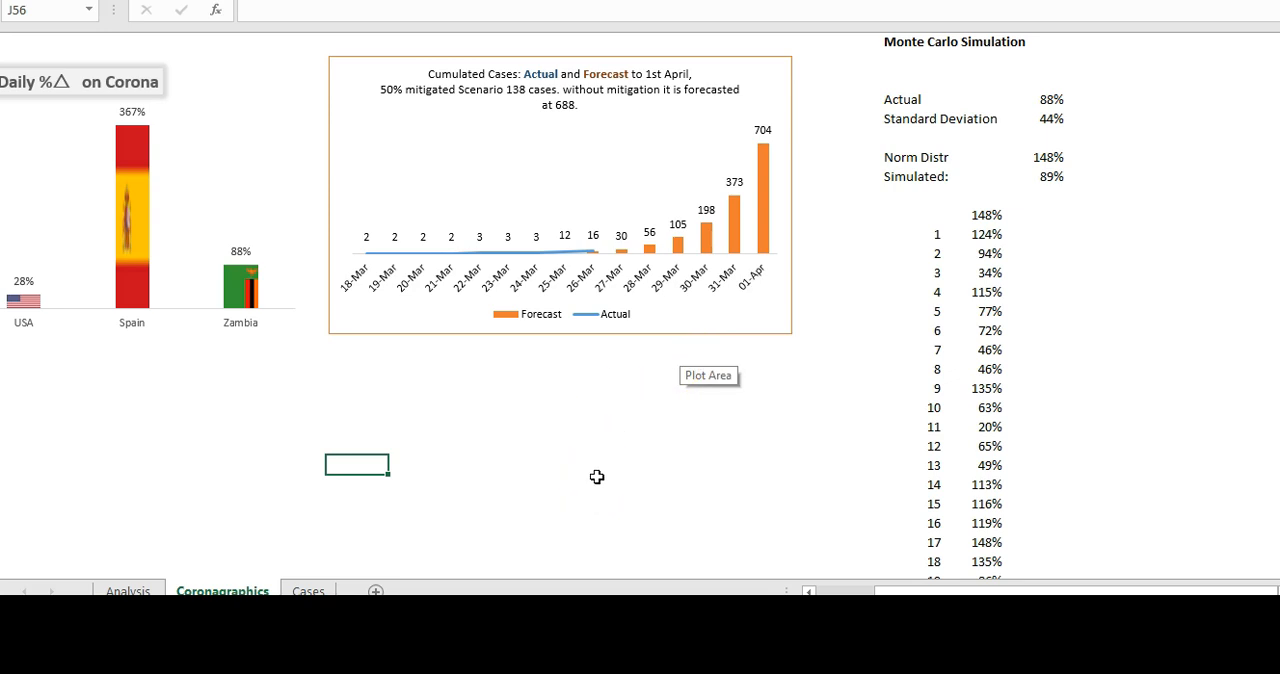
pyautogui.press('F9')
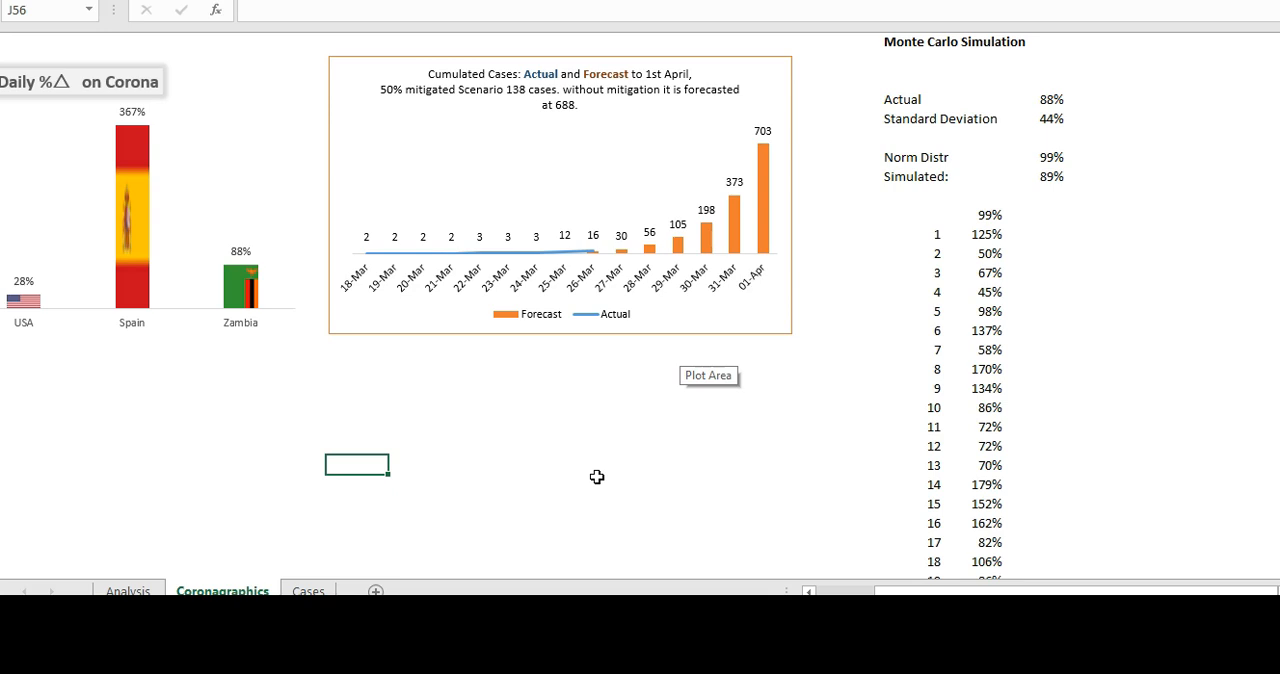
pyautogui.press('F9')
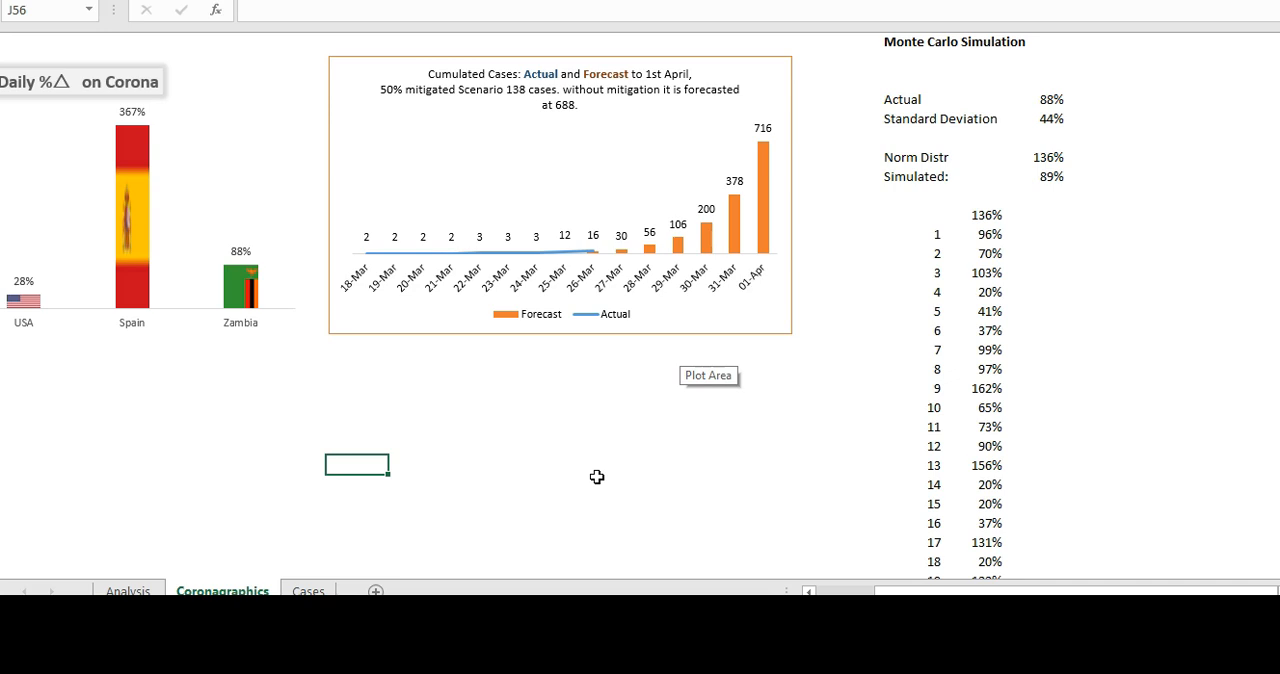
pyautogui.press('F9')
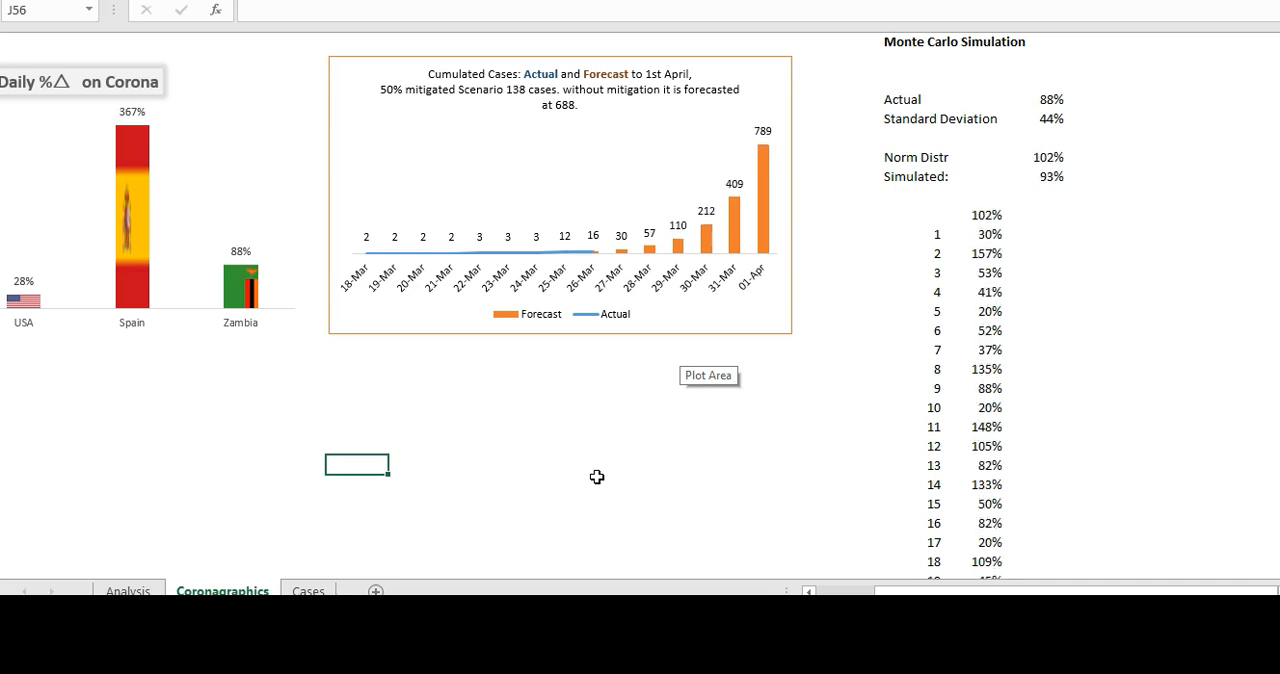
pyautogui.press('F9')
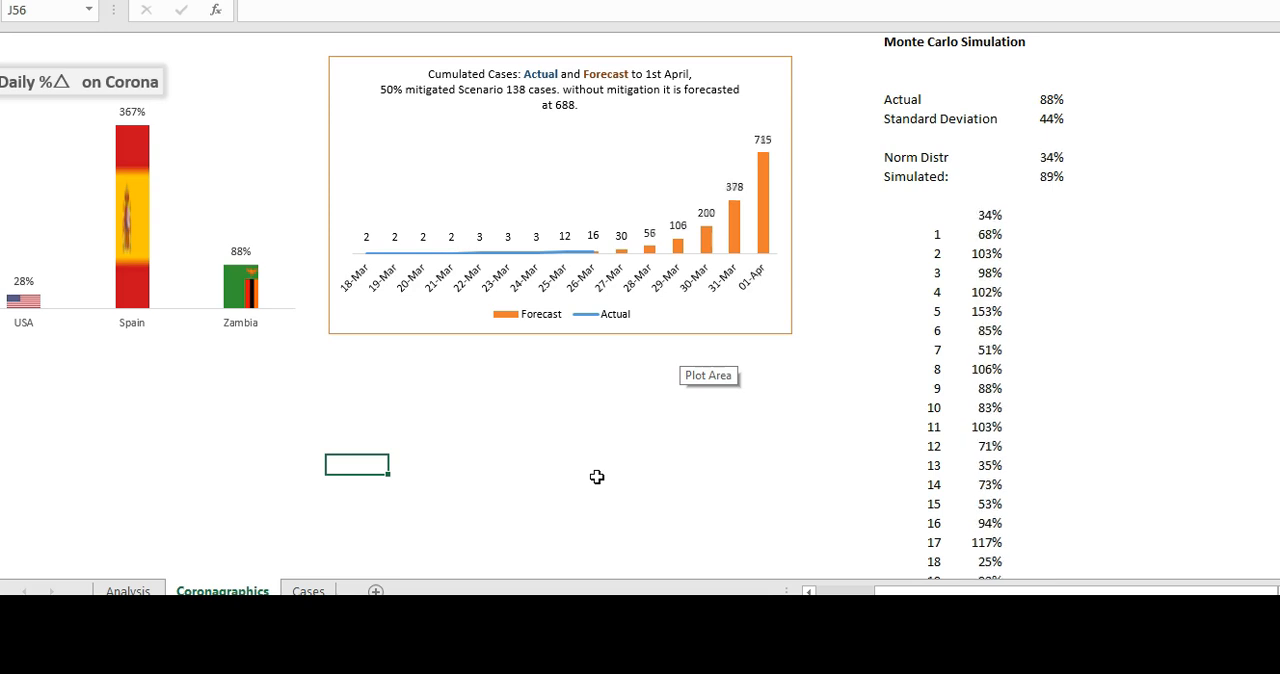
pyautogui.press('F9')
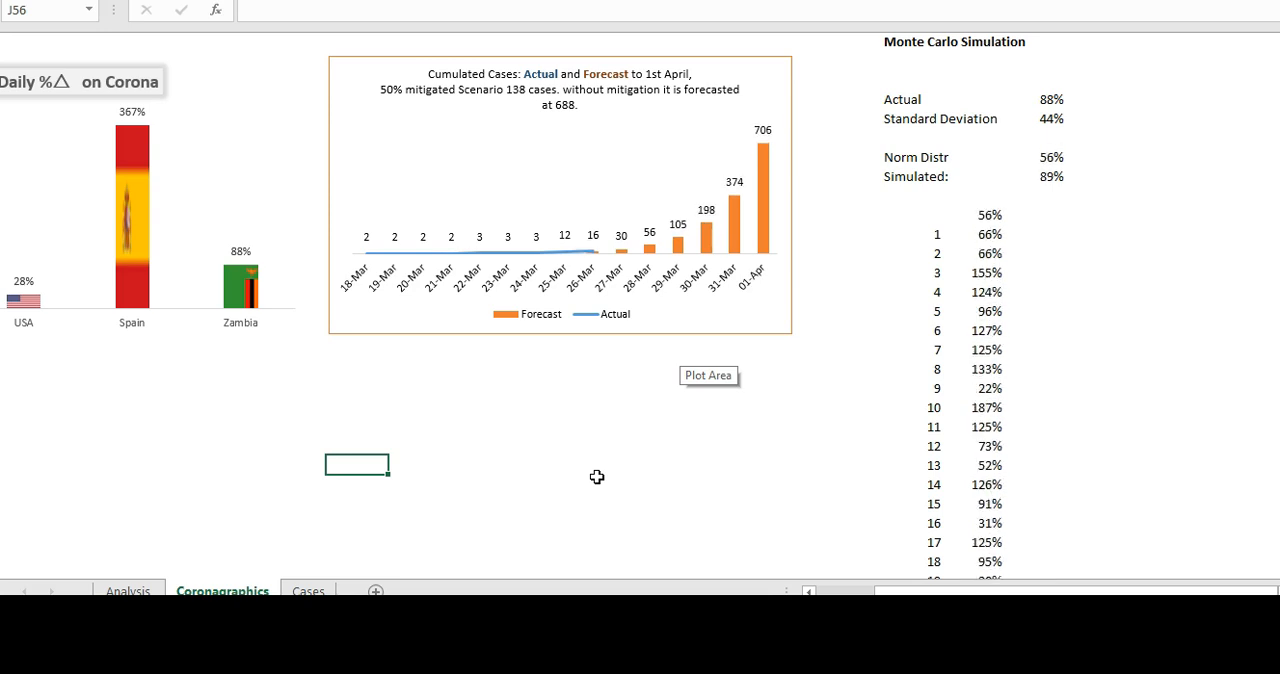
pyautogui.press('F9')
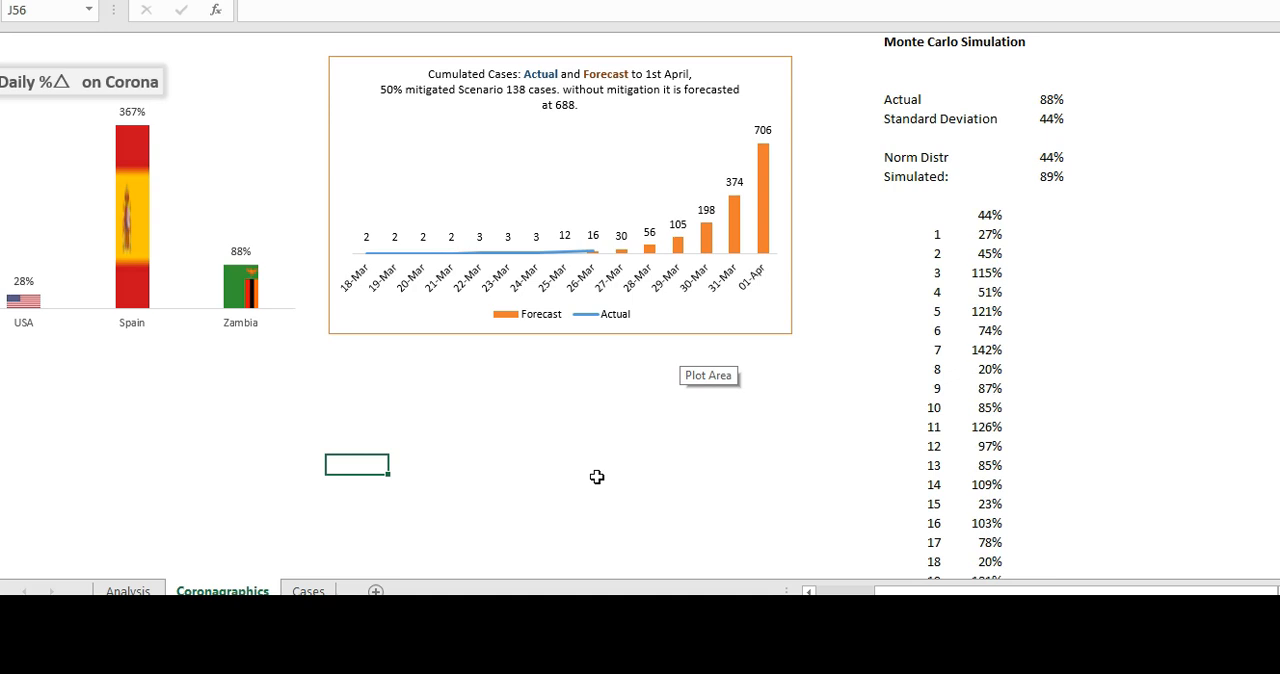
pyautogui.press('F9')
pyautogui.press('F9')
pyautogui.press('F9')
pyautogui.press('F9')
pyautogui.press('F9')
pyautogui.press('F9')
pyautogui.press('F9')
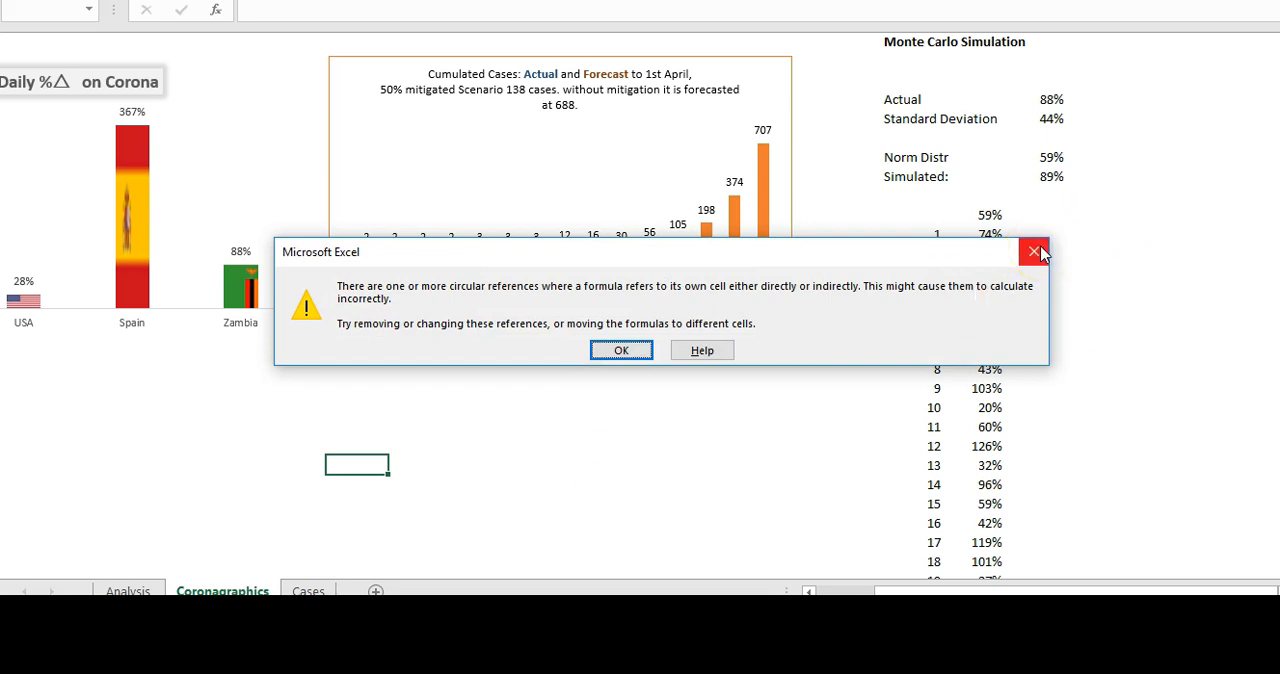
pyautogui.click(1036, 251)
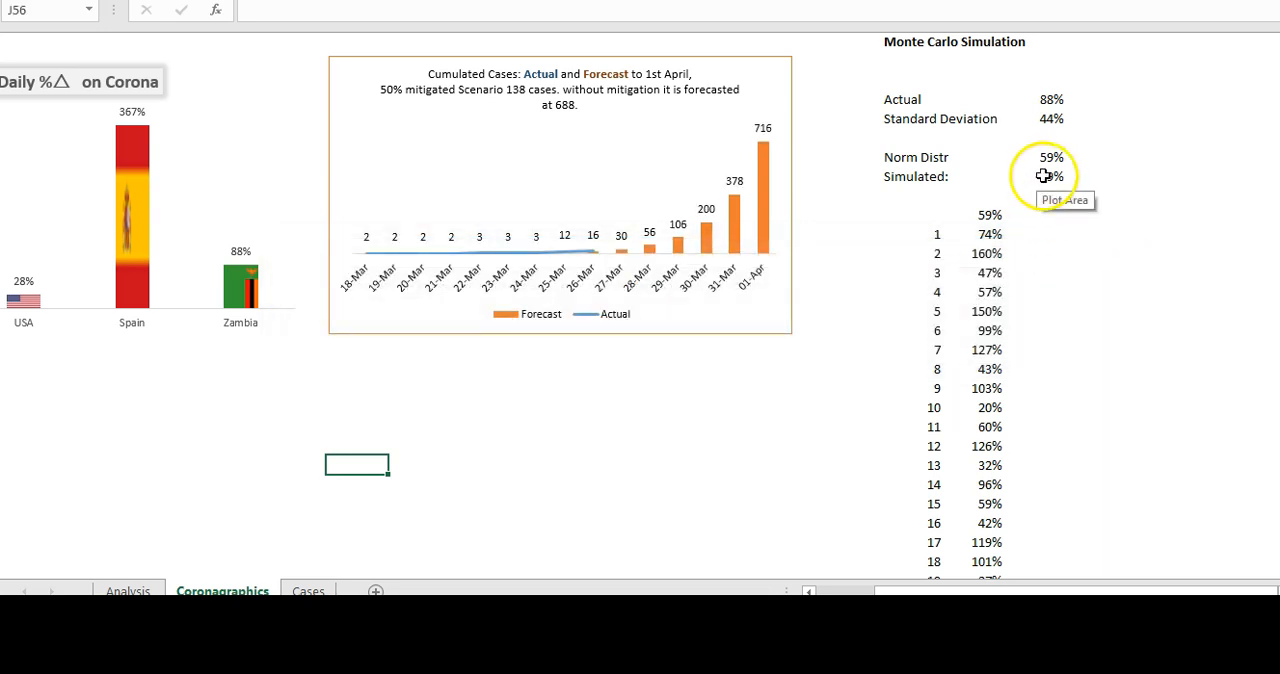
# - Compare the formulas of the simulated average in U41 and the normal distribution value in U40, recalculating once between checks
pyautogui.click(1040, 178)
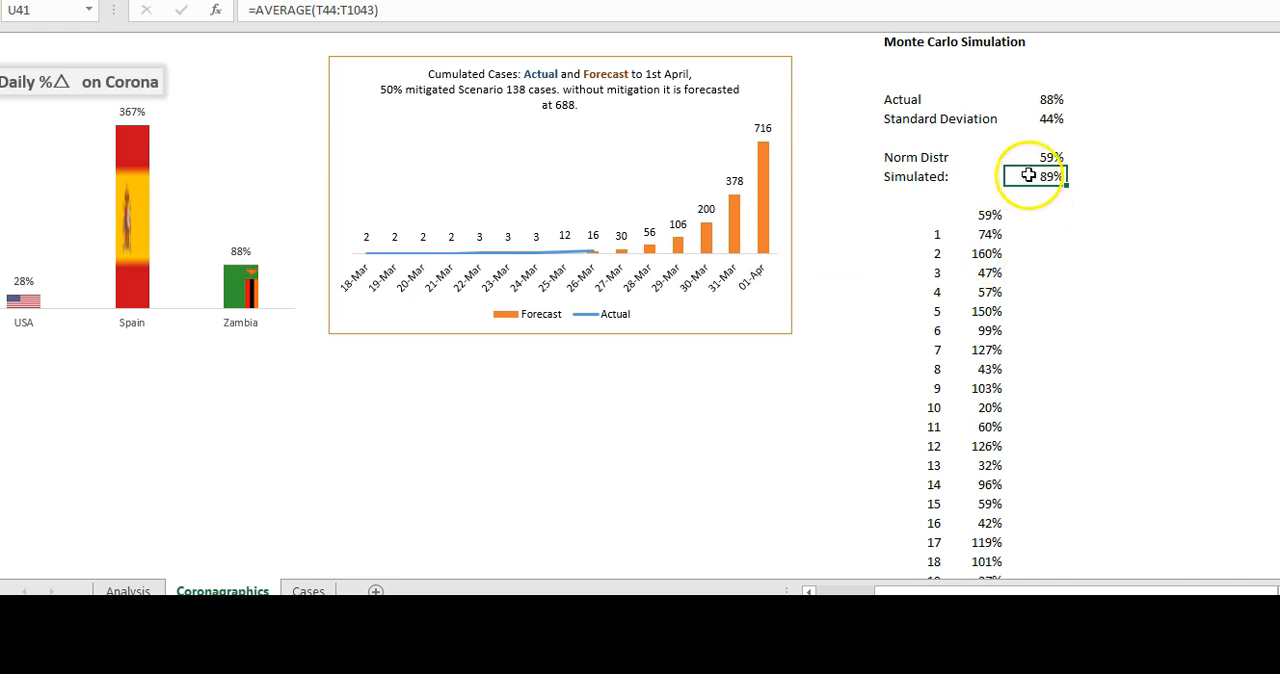
pyautogui.doubleClick(1028, 184)
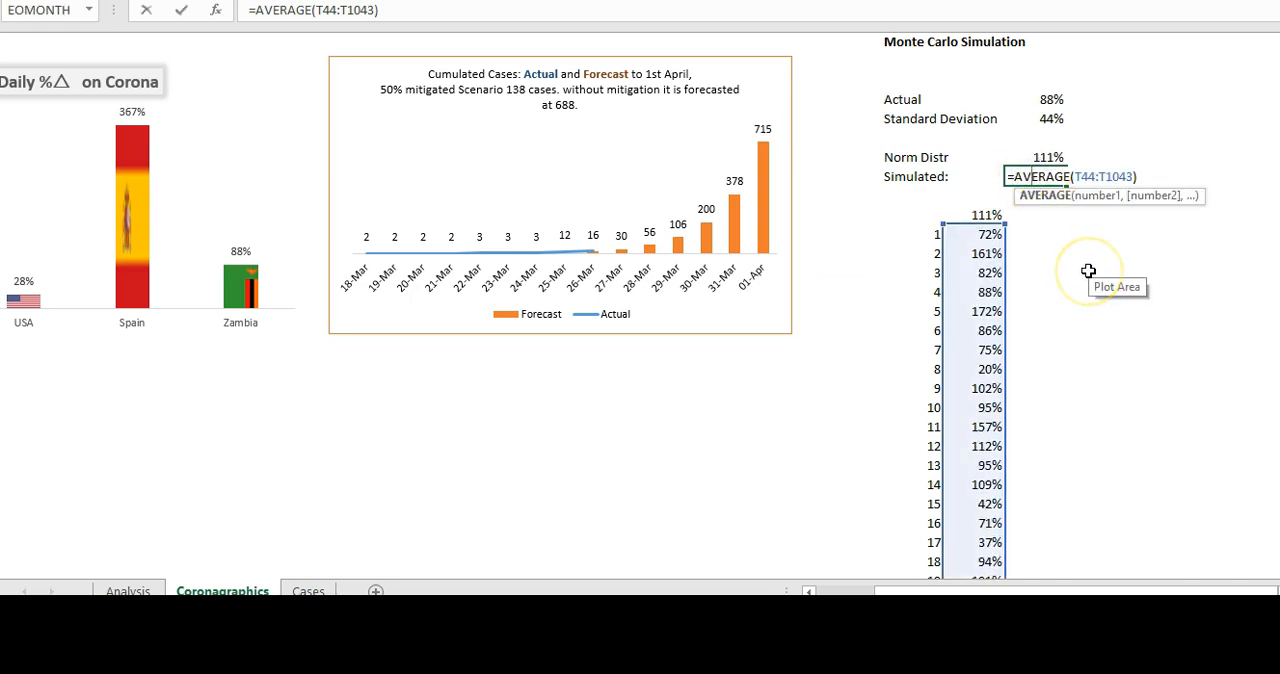
pyautogui.press('Escape')
pyautogui.click(1052, 178)
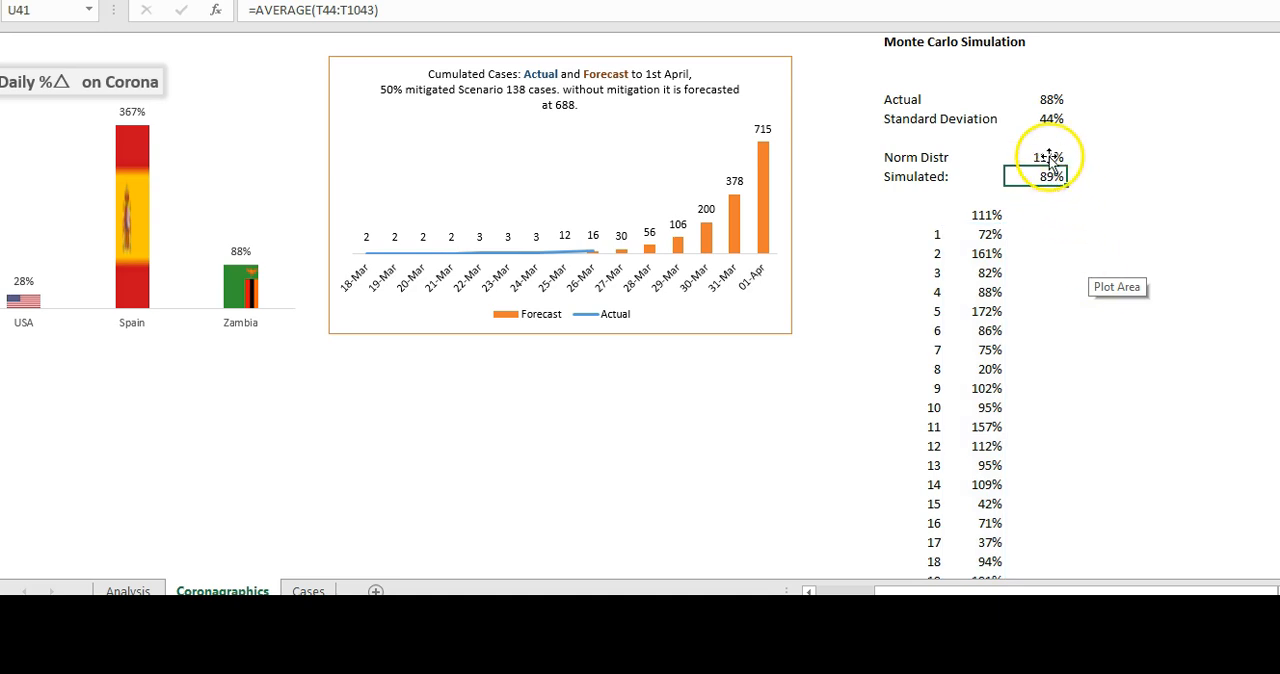
pyautogui.press('F9')
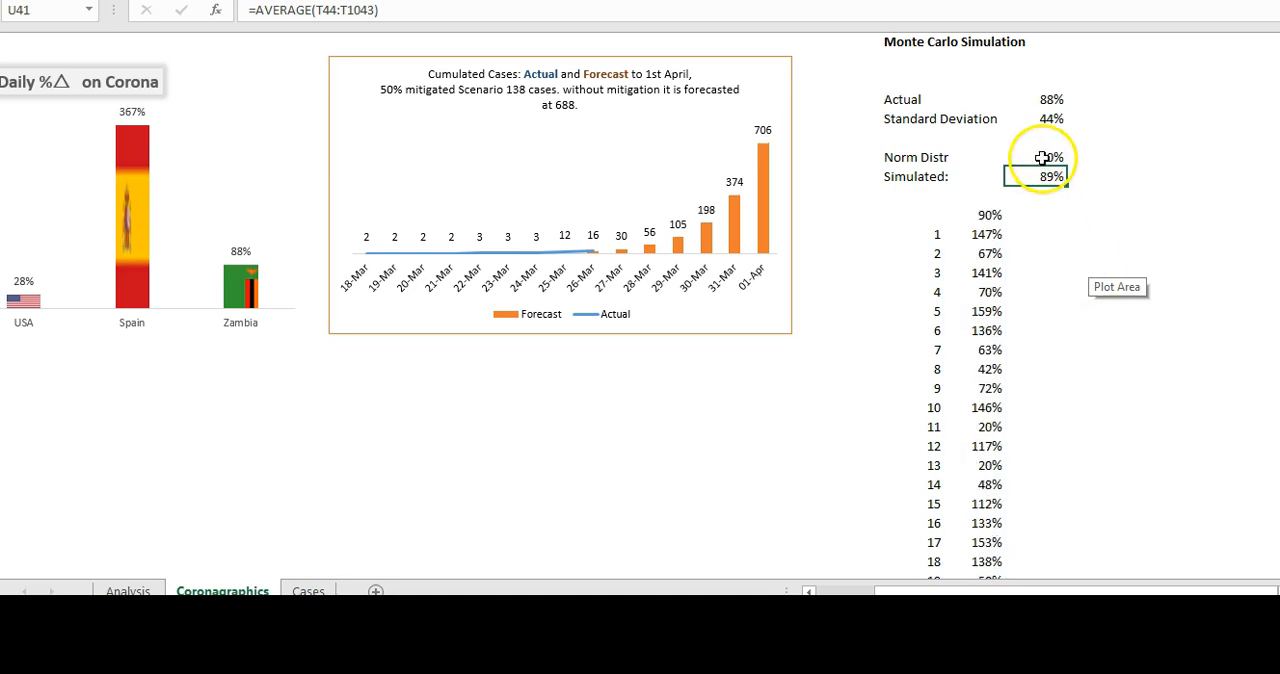
pyautogui.click(1045, 158)
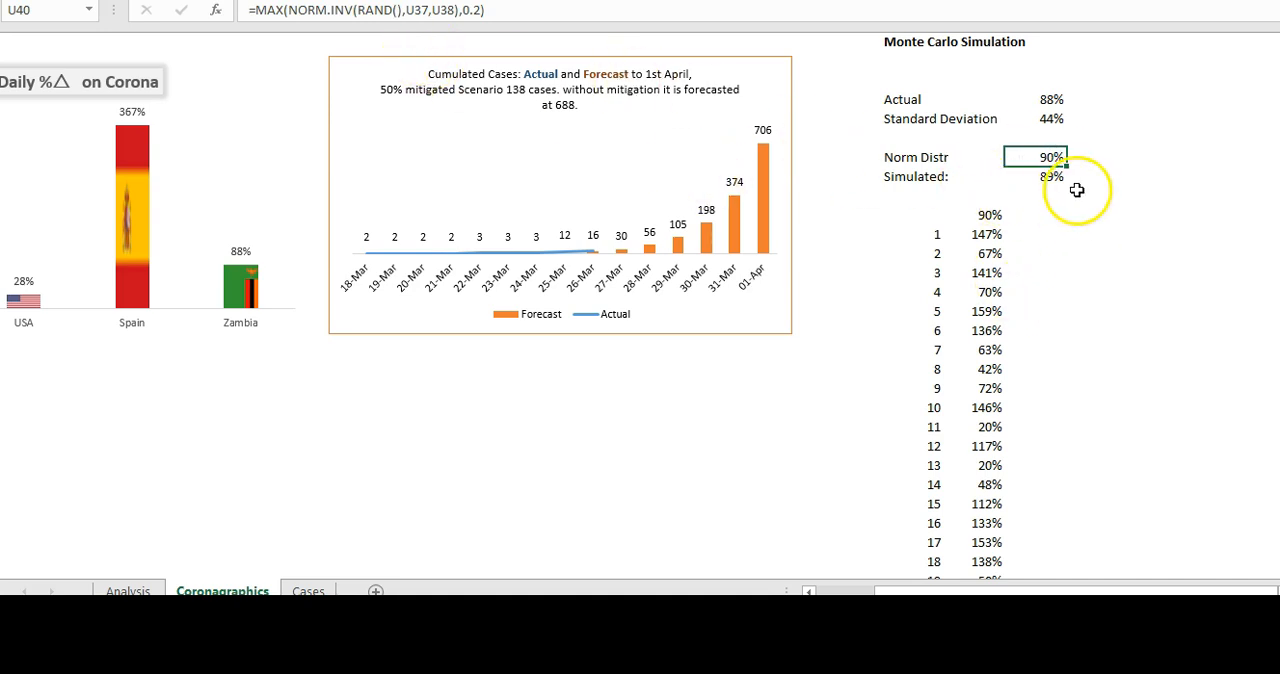
pyautogui.click(1043, 175)
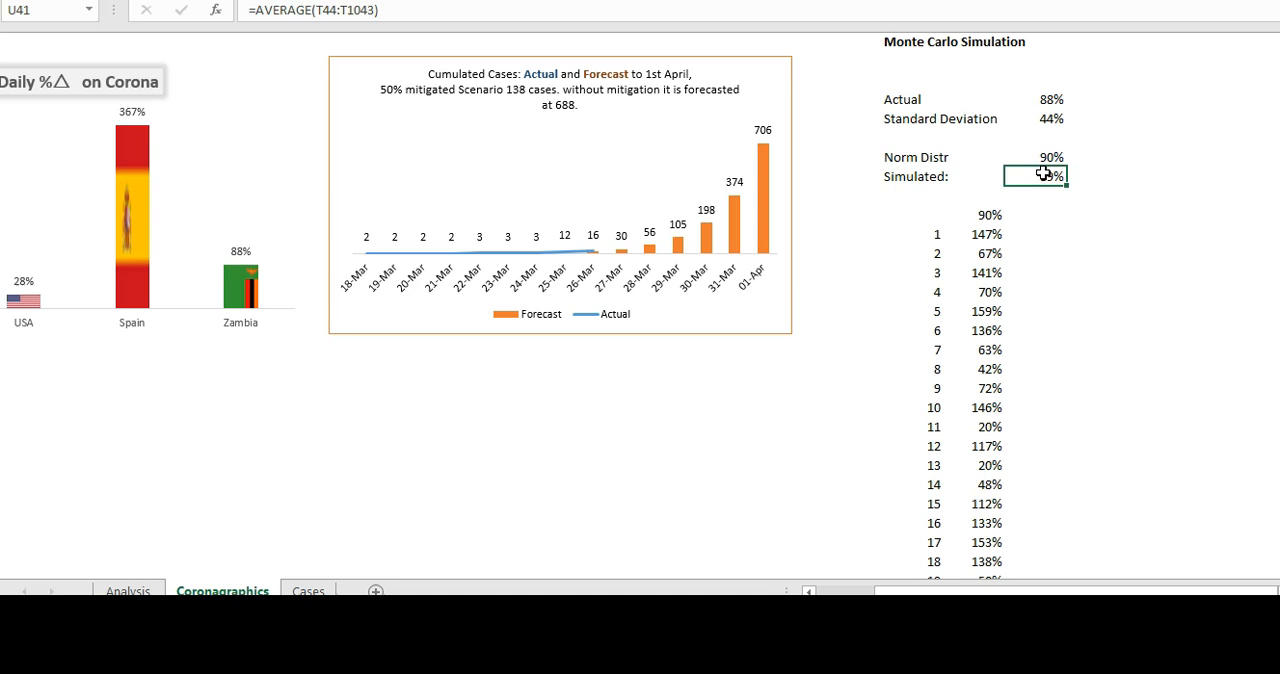
pyautogui.click(1050, 158)
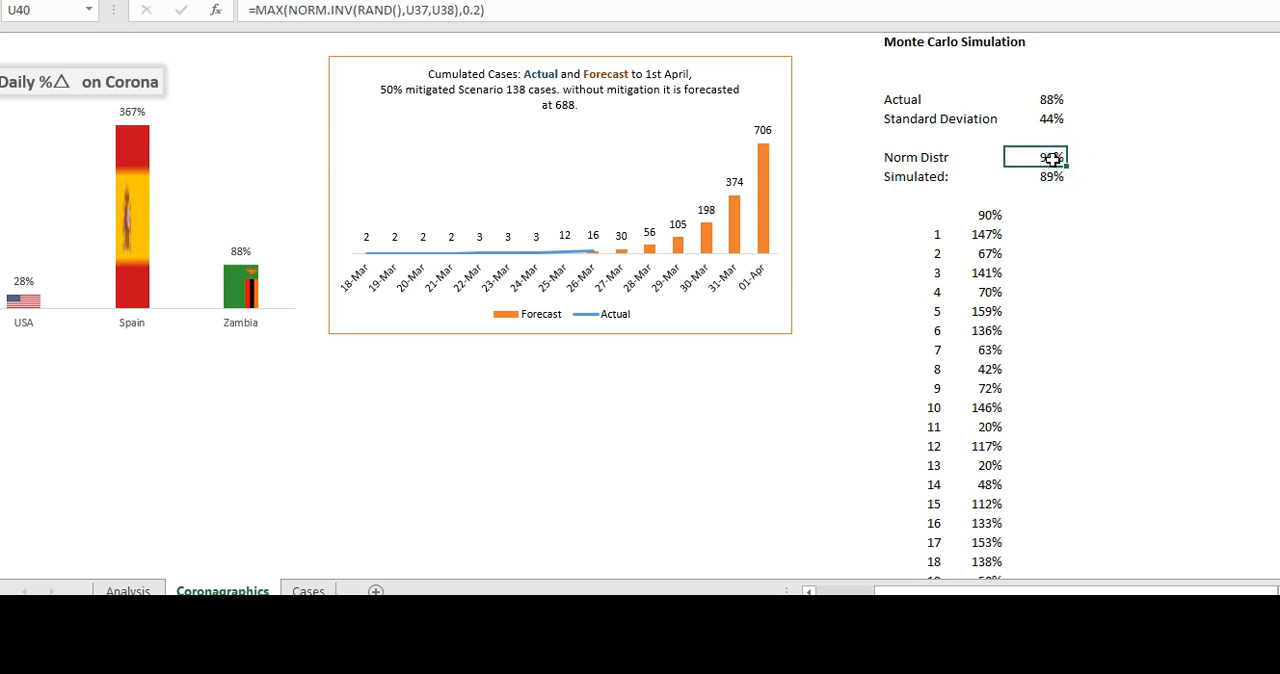
pyautogui.click(1048, 177)
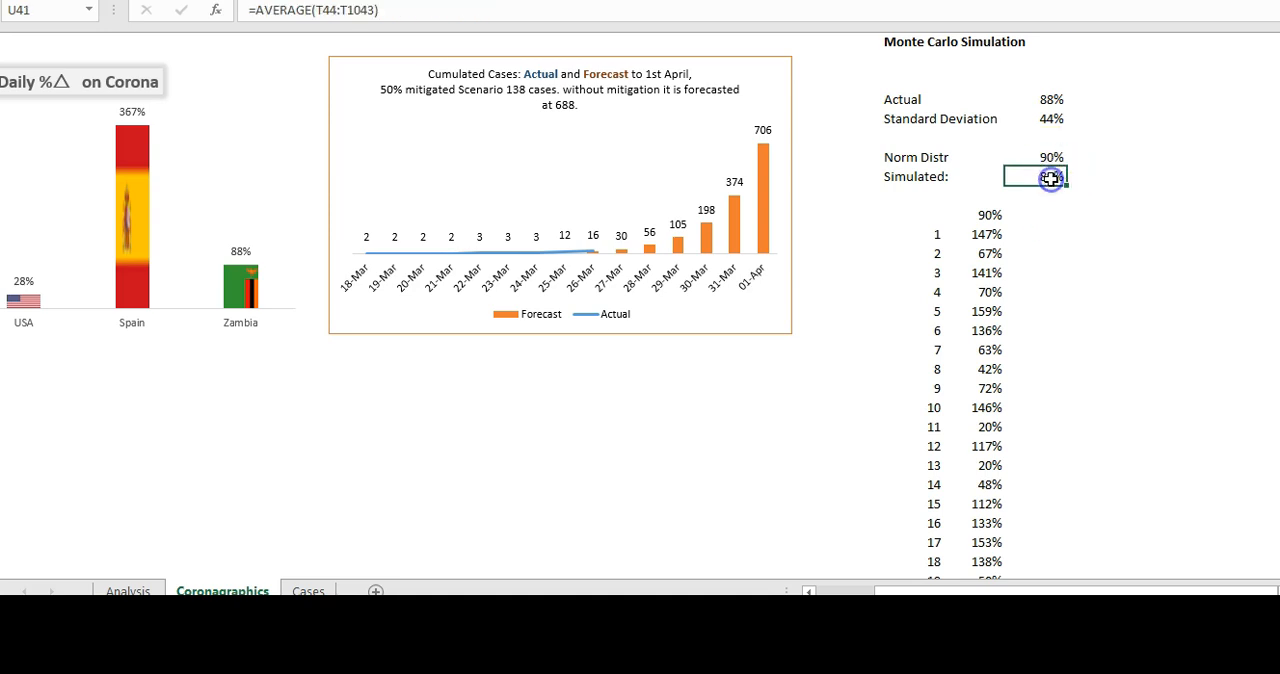
# - Relink Zambia's diluted rate in E37 on the Analysis sheet to the normal distribution value in Coronagraphics U40
pyautogui.click(995, 233)
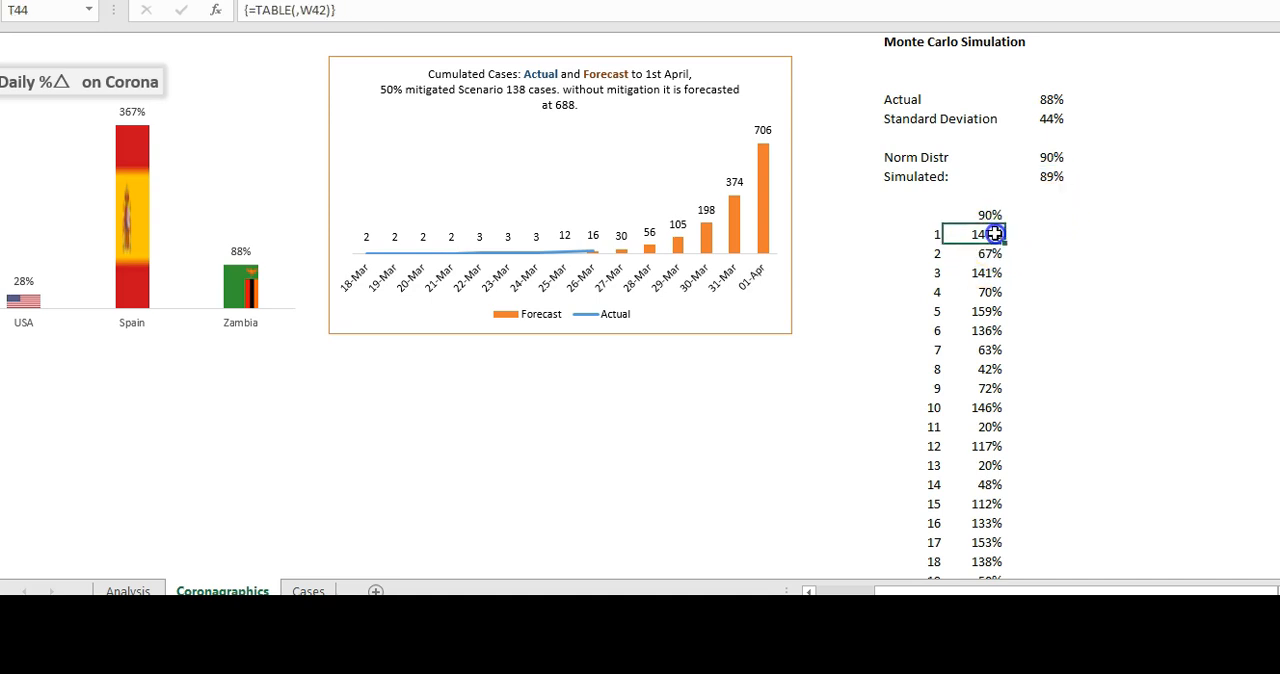
pyautogui.click(127, 590)
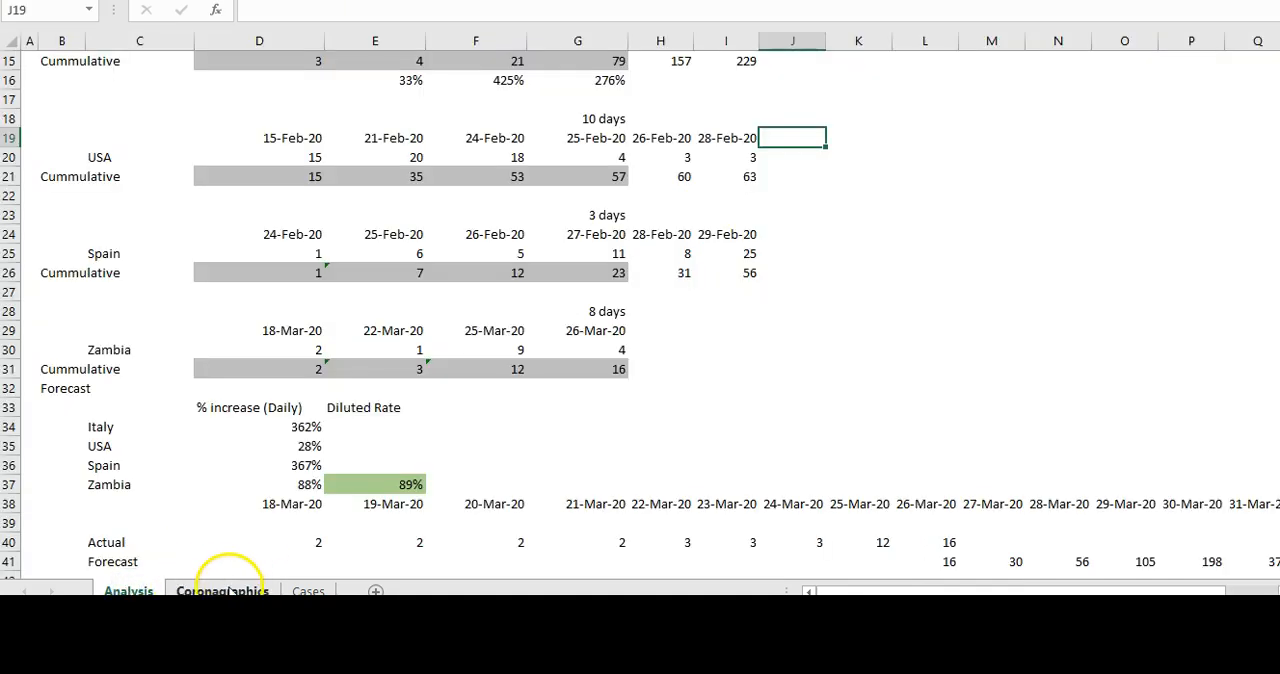
pyautogui.click(223, 590)
pyautogui.click(127, 590)
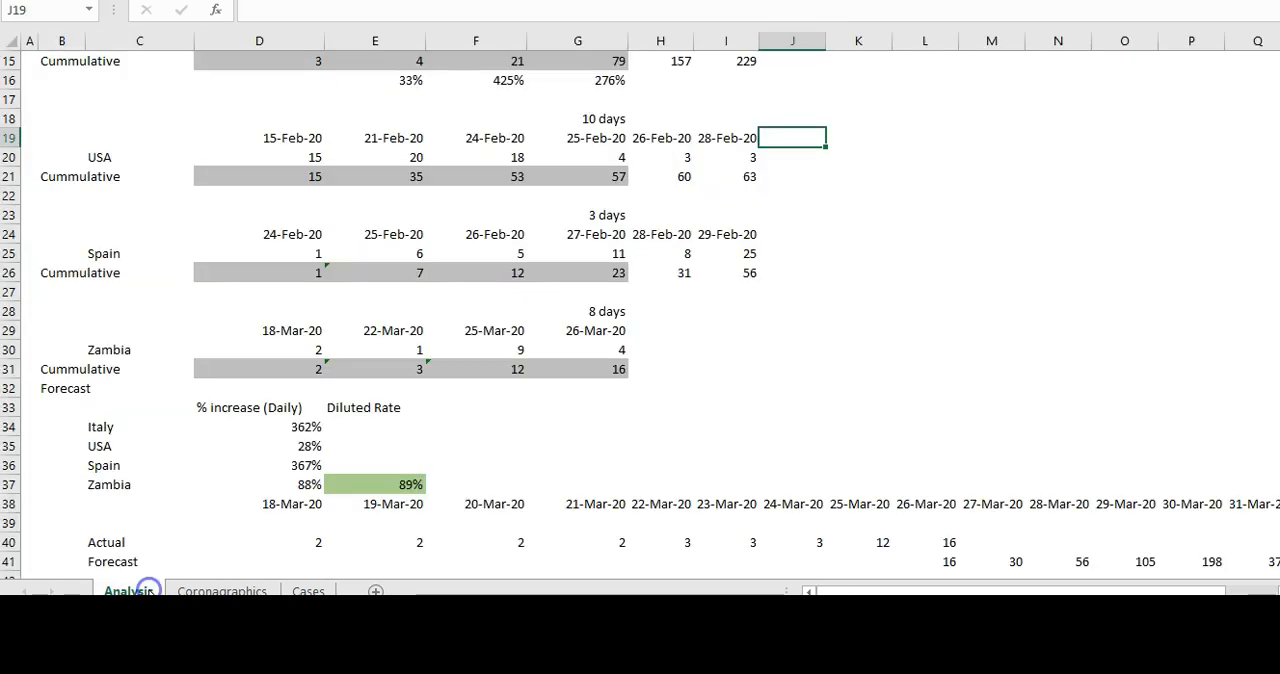
pyautogui.click(391, 486)
pyautogui.press('F2')
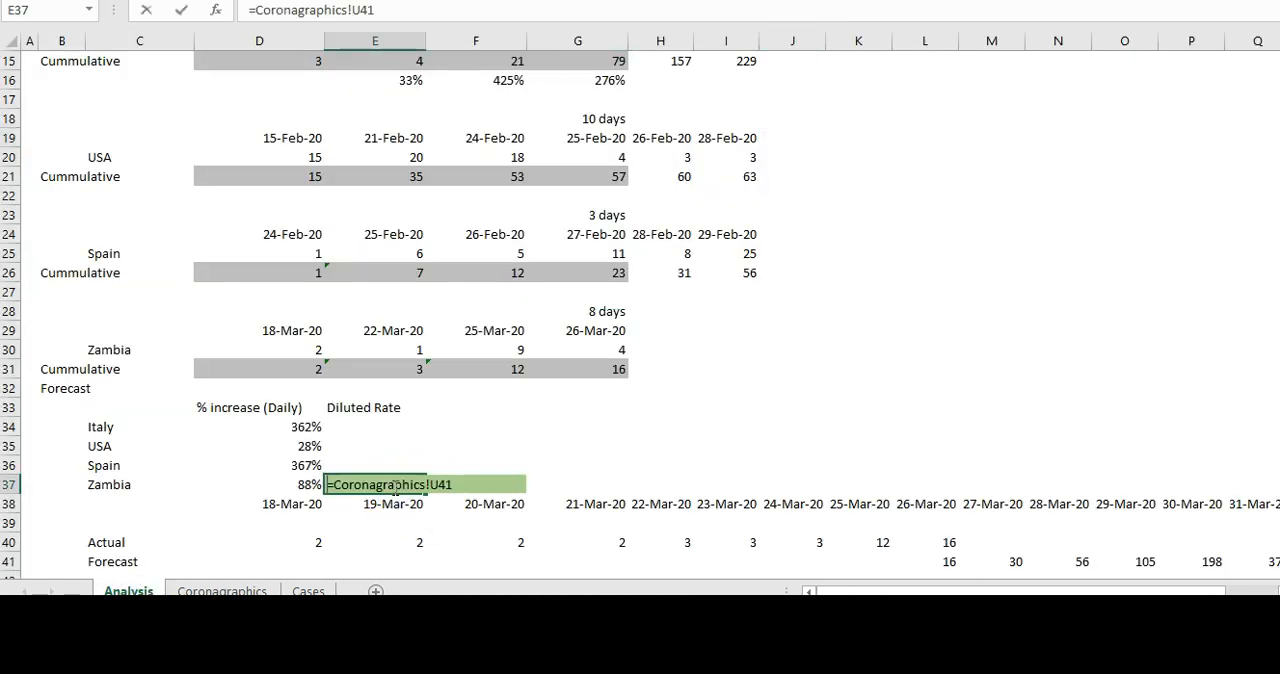
pyautogui.press('BackSpace')
pyautogui.press('BackSpace')
pyautogui.press('BackSpace')
pyautogui.press('BackSpace')
pyautogui.press('BackSpace')
pyautogui.press('BackSpace')
pyautogui.press('BackSpace')
pyautogui.press('BackSpace')
pyautogui.press('BackSpace')
pyautogui.press('BackSpace')
pyautogui.press('BackSpace')
pyautogui.press('BackSpace')
pyautogui.press('BackSpace')
pyautogui.press('BackSpace')
pyautogui.press('BackSpace')
pyautogui.press('BackSpace')
pyautogui.press('BackSpace')
pyautogui.press('BackSpace')
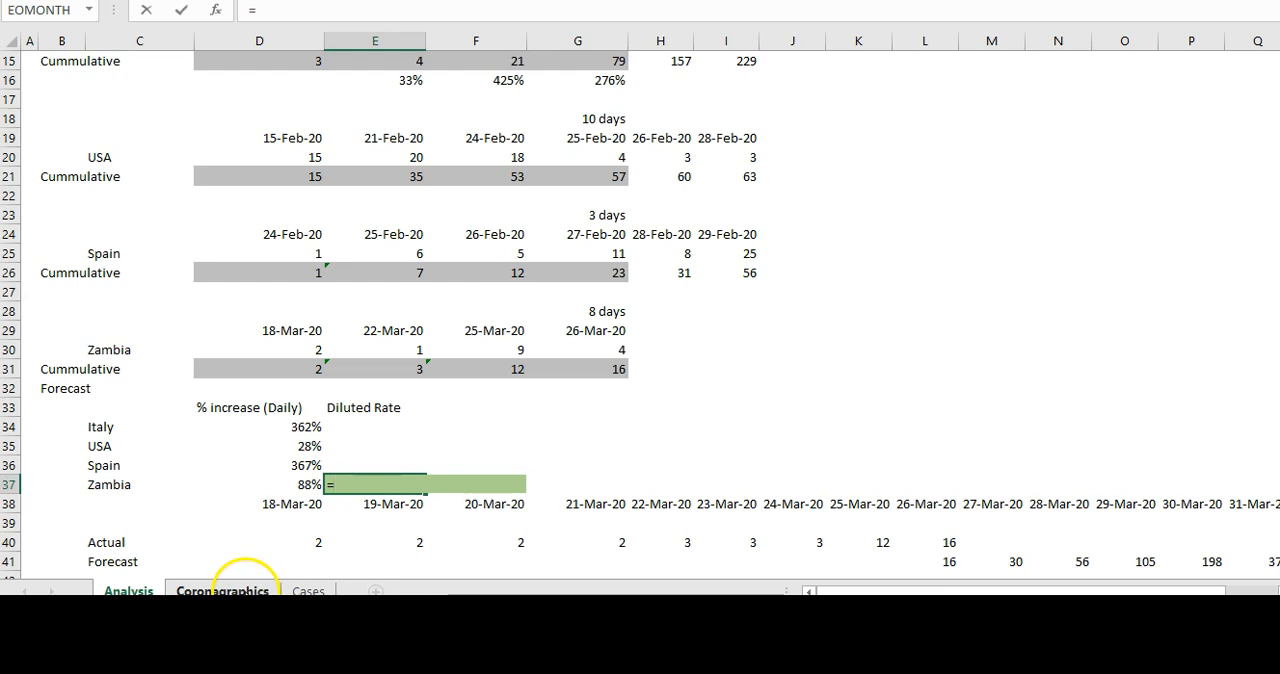
pyautogui.click(245, 591)
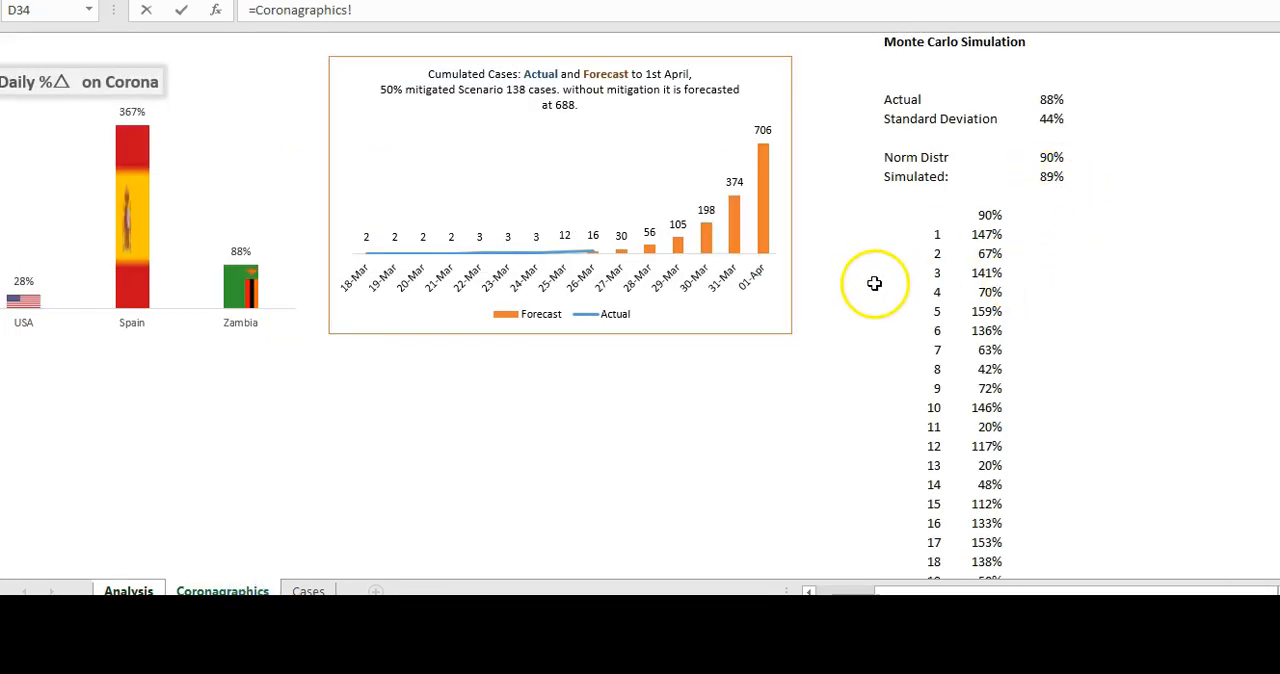
pyautogui.click(1050, 179)
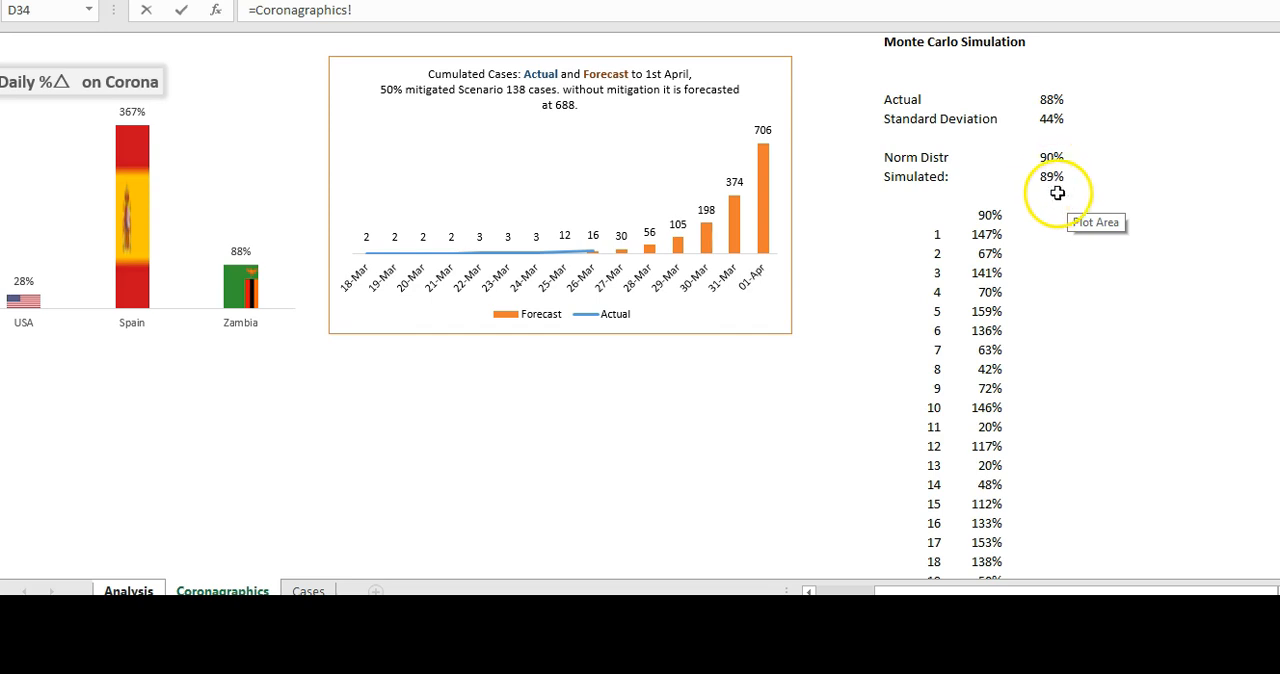
pyautogui.click(1047, 158)
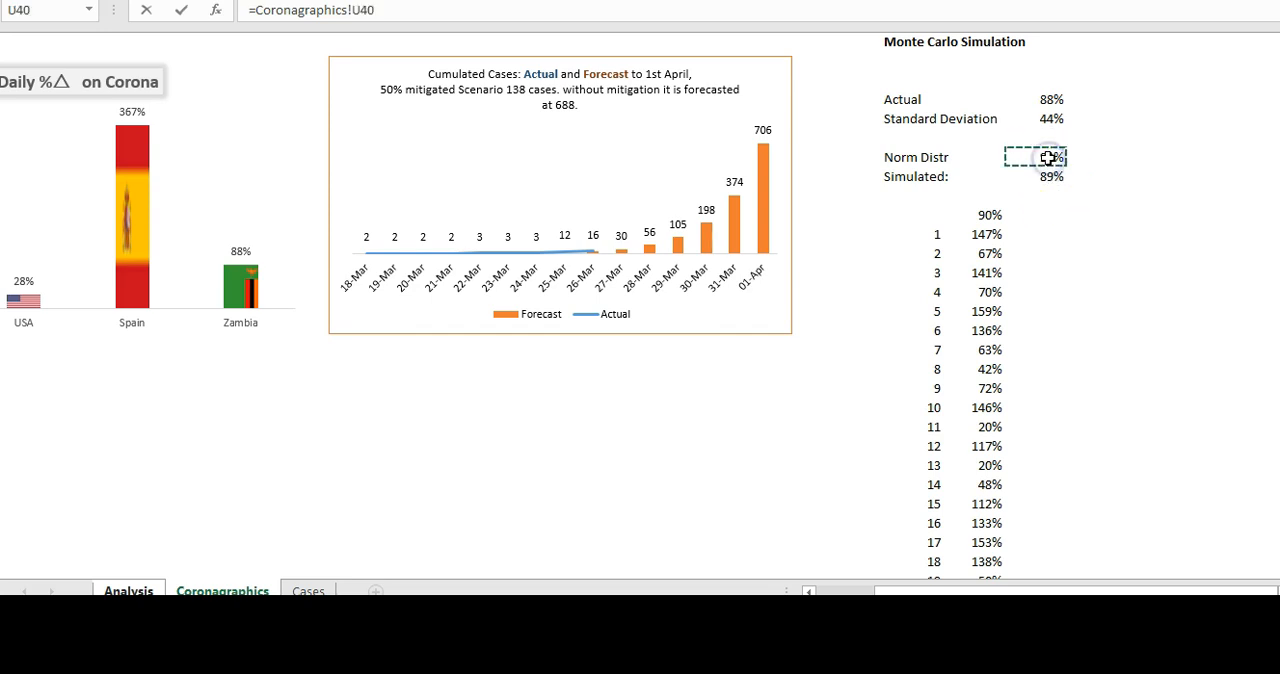
pyautogui.press('Return')
pyautogui.click(830, 268)
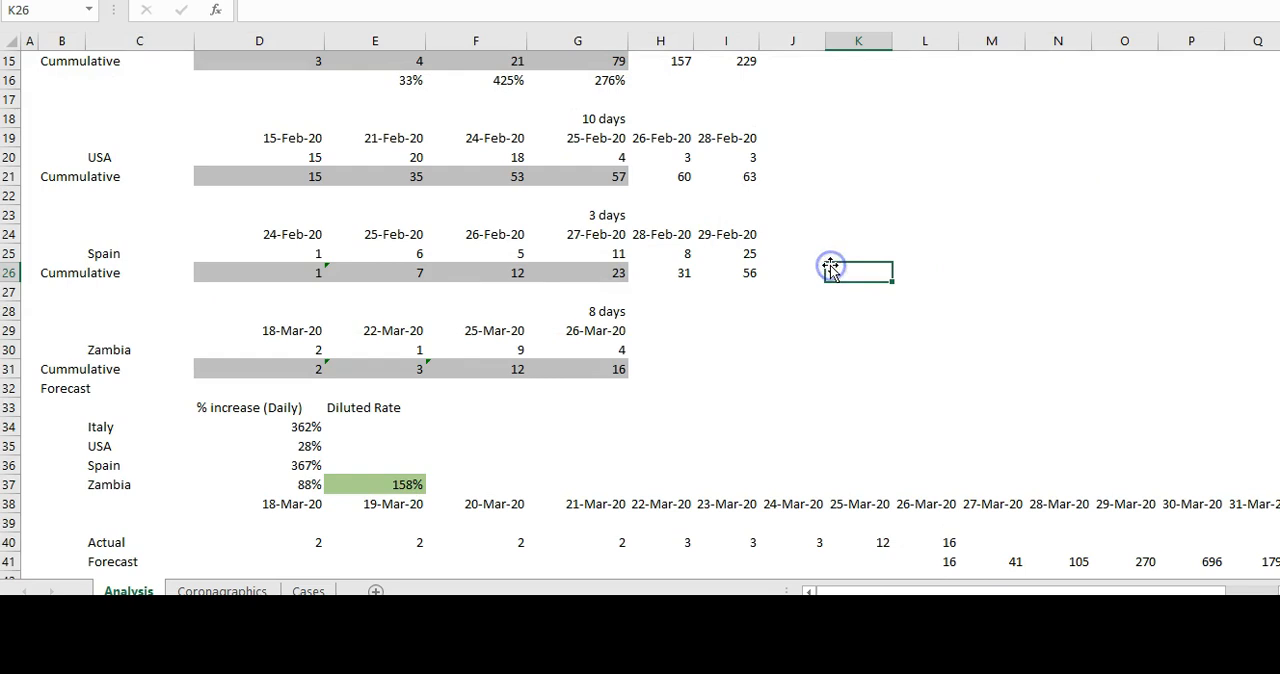
# - Return to the Coronagraphics sheet and recalculate many times to compare the forecast chart's swings with the simulated average
pyautogui.click(228, 590)
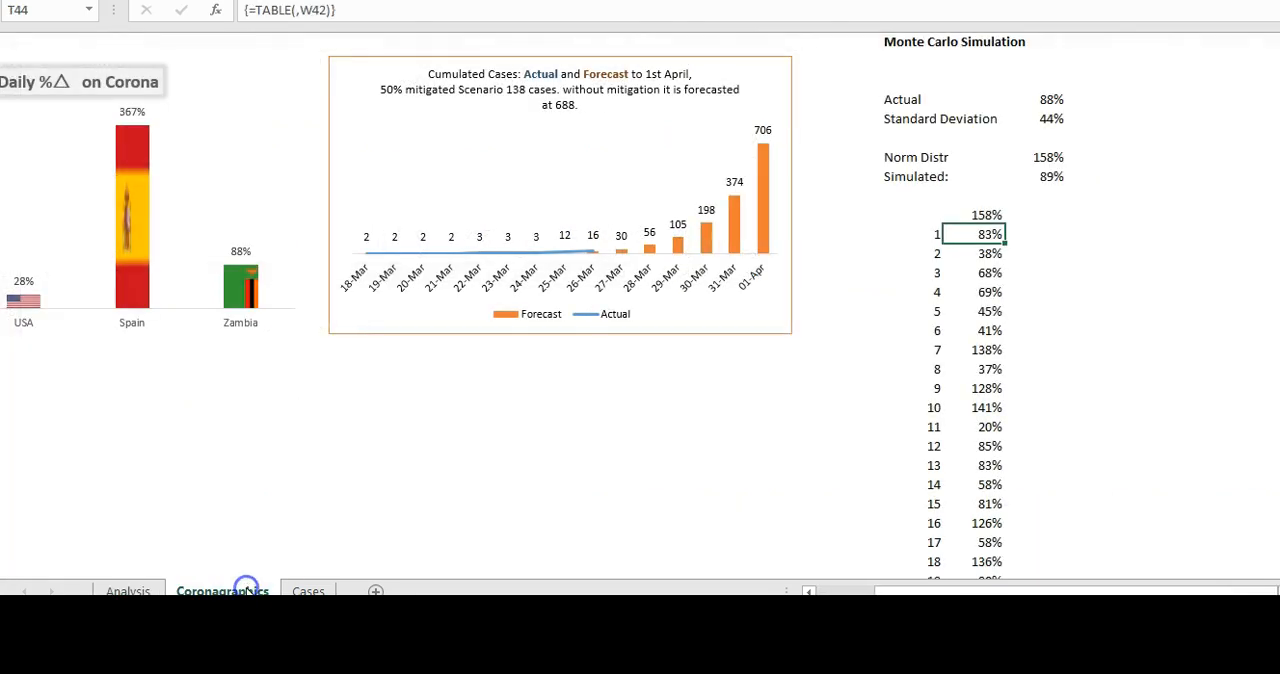
pyautogui.click(1043, 160)
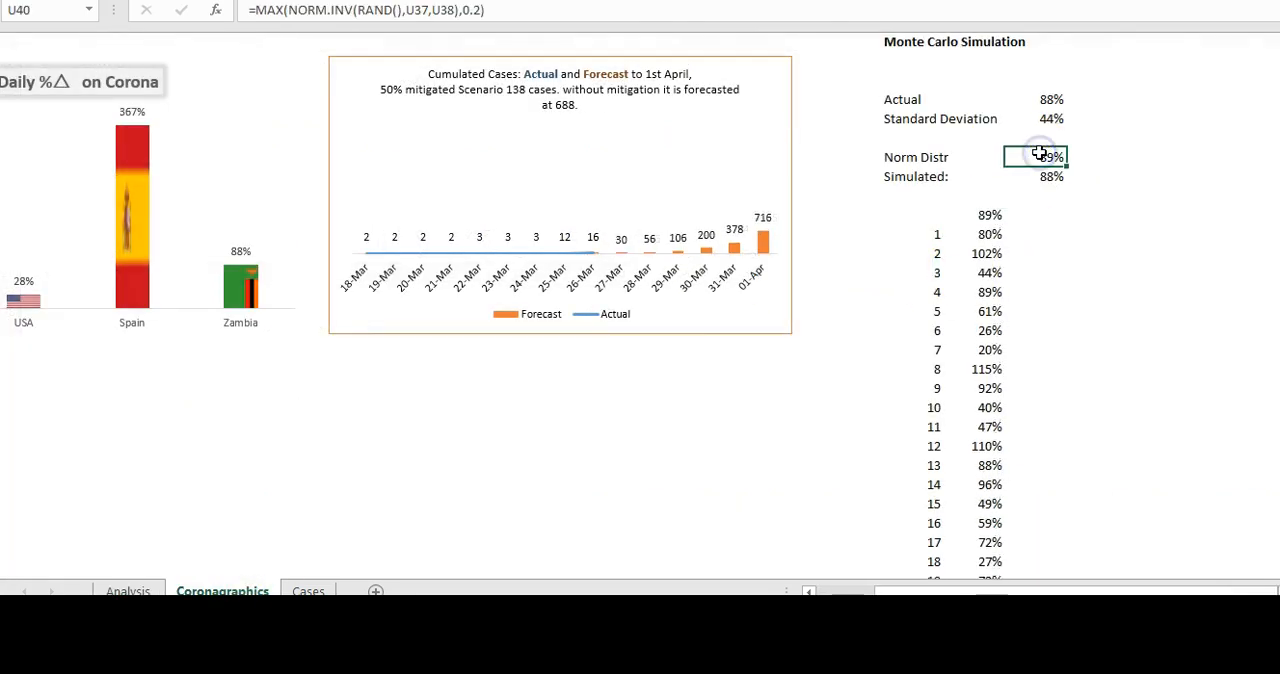
pyautogui.click(1152, 216)
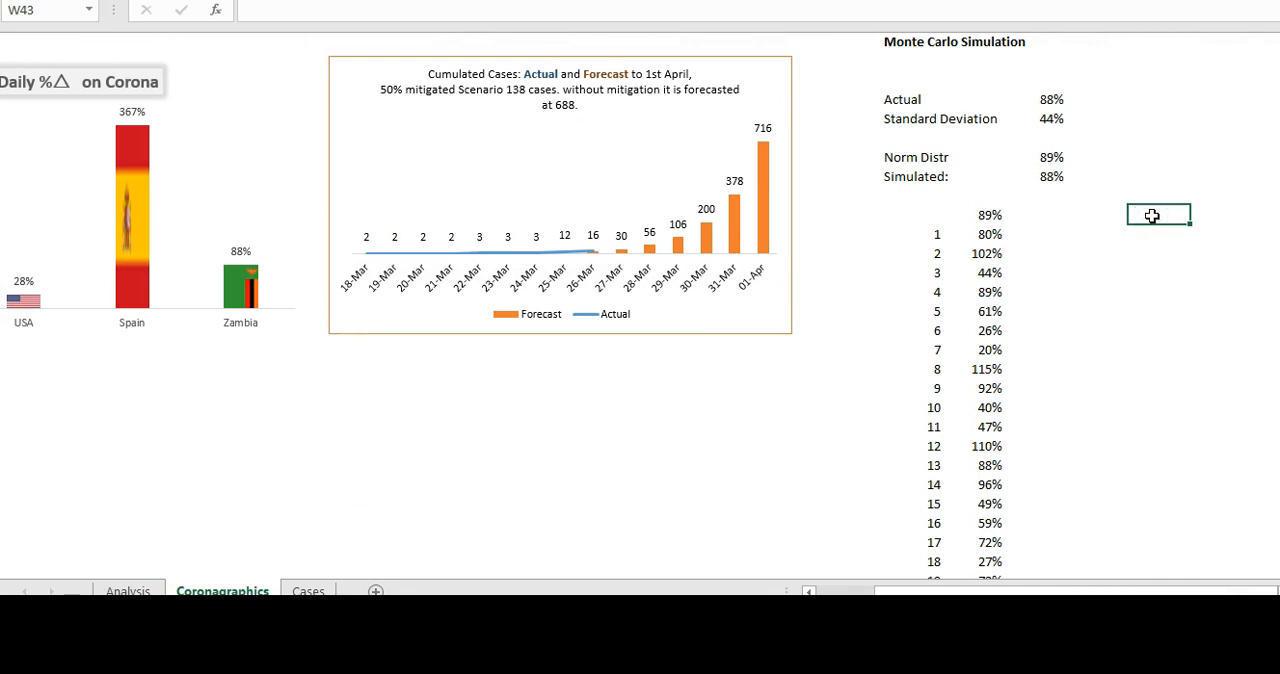
pyautogui.press('F9')
pyautogui.press('F9')
pyautogui.press('F9')
pyautogui.press('F9')
pyautogui.press('F9')
pyautogui.press('F9')
pyautogui.press('F9')
pyautogui.press('F9')
pyautogui.press('F9')
pyautogui.press('F9')
pyautogui.press('F9')
pyautogui.press('F9')
pyautogui.press('F9')
pyautogui.press('F9')
pyautogui.press('F9')
pyautogui.press('F9')
pyautogui.press('F9')
pyautogui.press('F9')
pyautogui.press('F9')
pyautogui.press('F9')
pyautogui.press('F9')
pyautogui.press('F9')
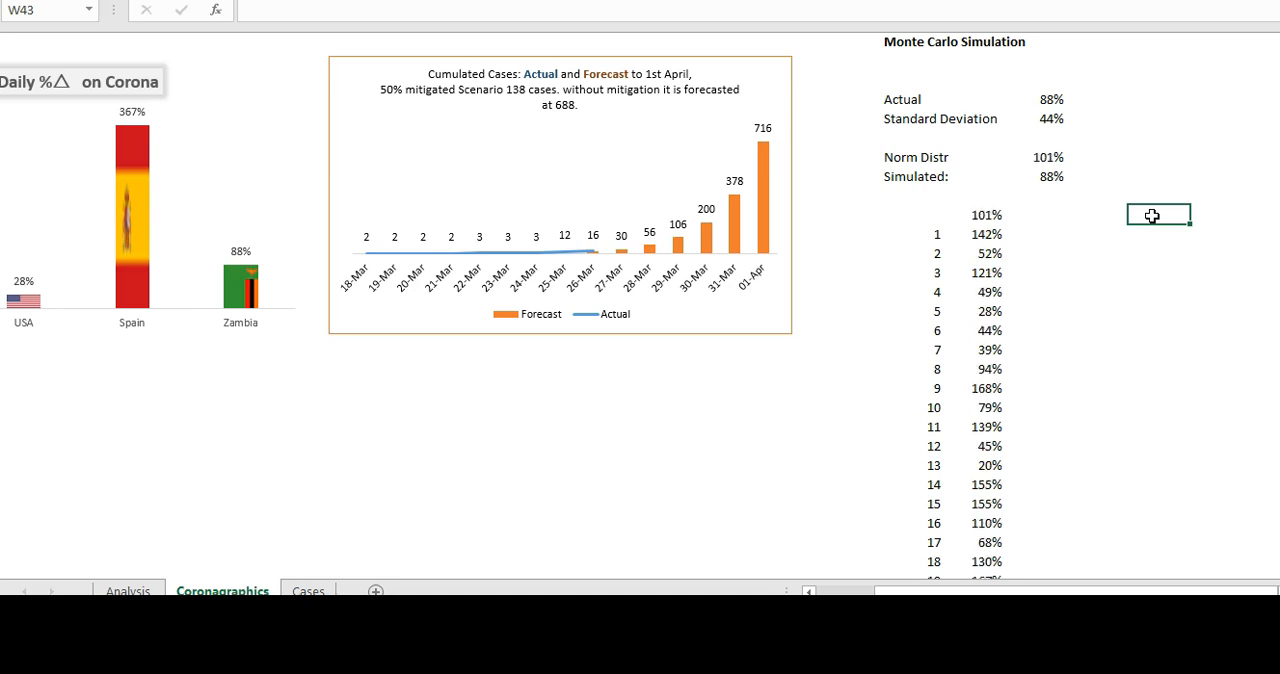
pyautogui.press('F9')
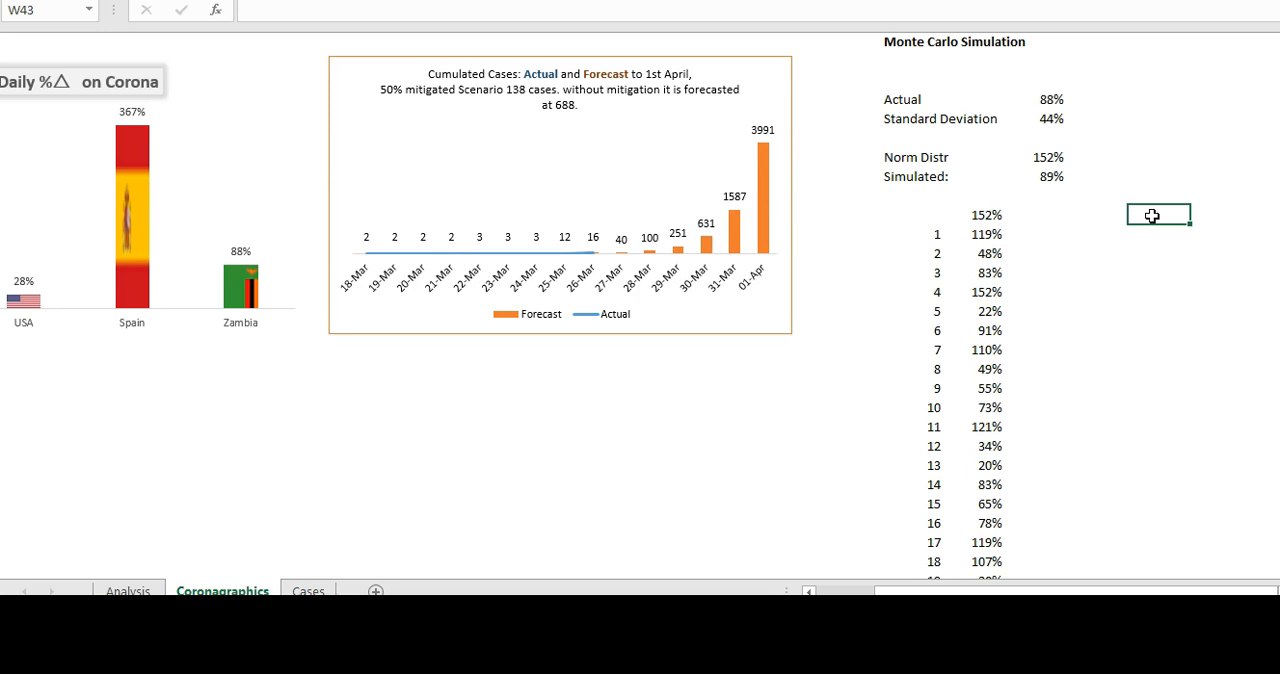
pyautogui.press('F9')
pyautogui.press('F9')
pyautogui.press('F9')
pyautogui.press('F9')
pyautogui.press('F9')
pyautogui.press('F9')
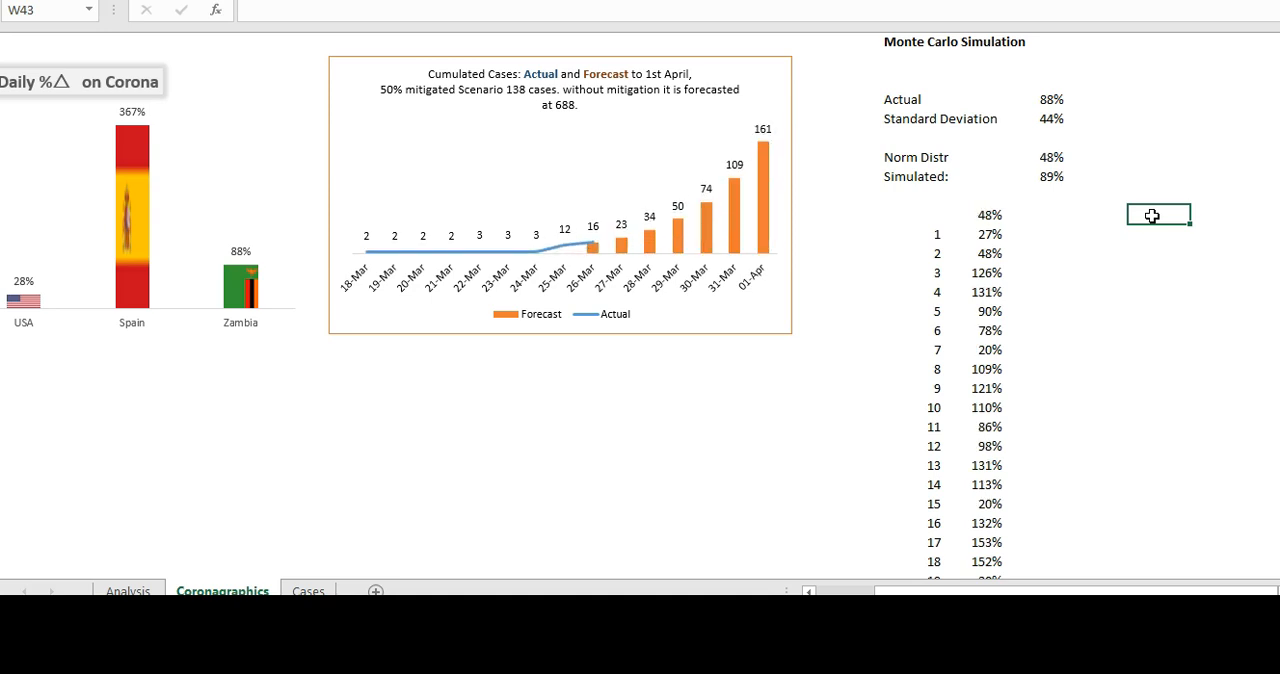
pyautogui.press('F9')
pyautogui.press('F9')
pyautogui.press('F9')
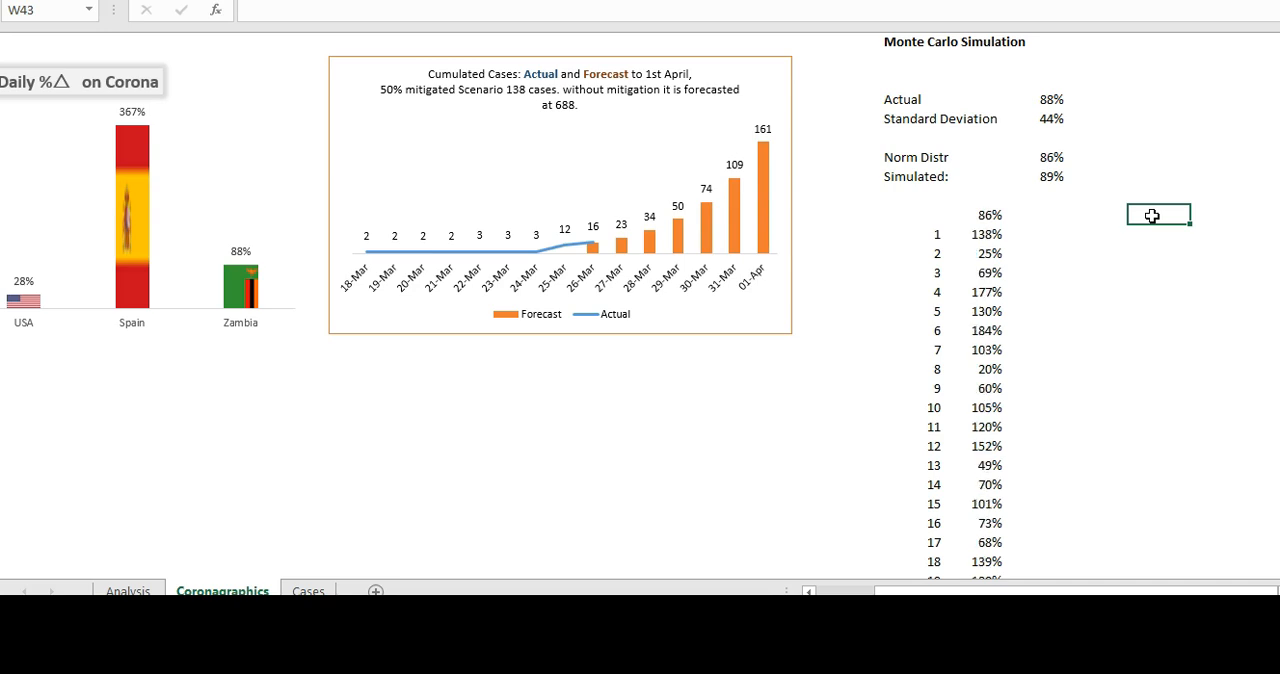
pyautogui.press('F9')
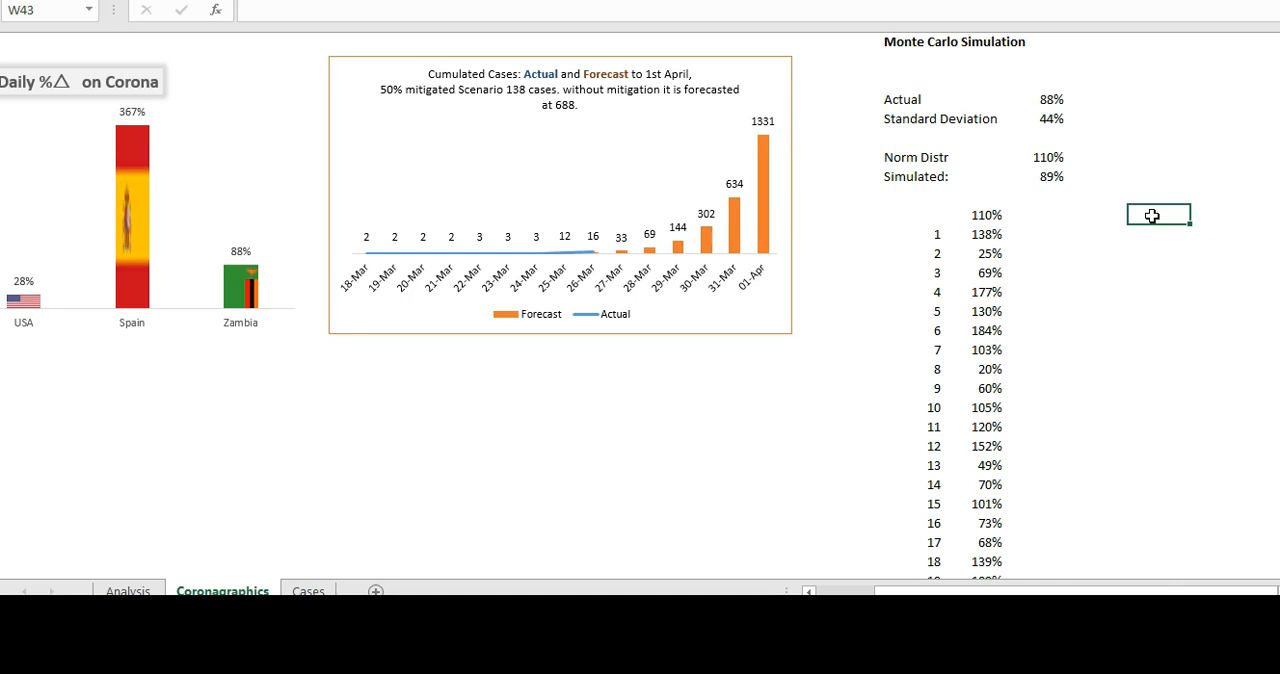
pyautogui.press('Up')
pyautogui.press('Up')
pyautogui.press('Left')
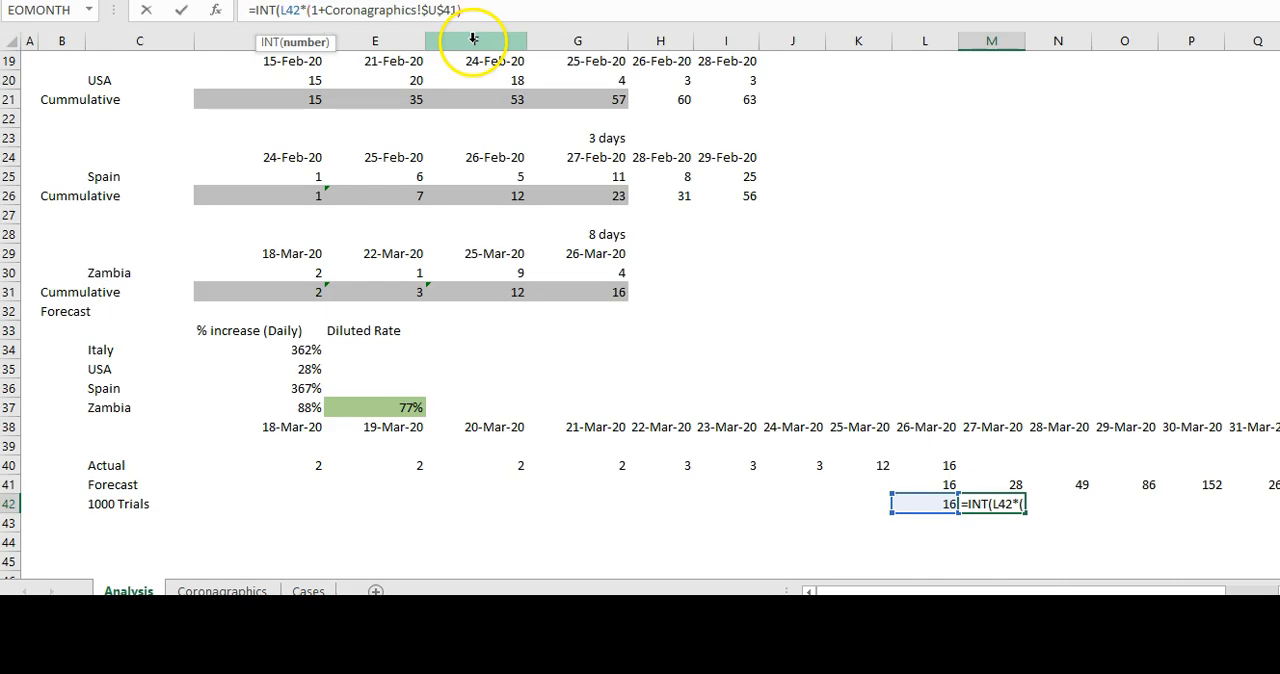
# - Complete the 27 March formula in M42 of the 1000 Trials row on the Analysis sheet as =INT(L42*(1+Coronagraphics!$U$41))
pyautogui.click(466, 10)
pyautogui.write(')')
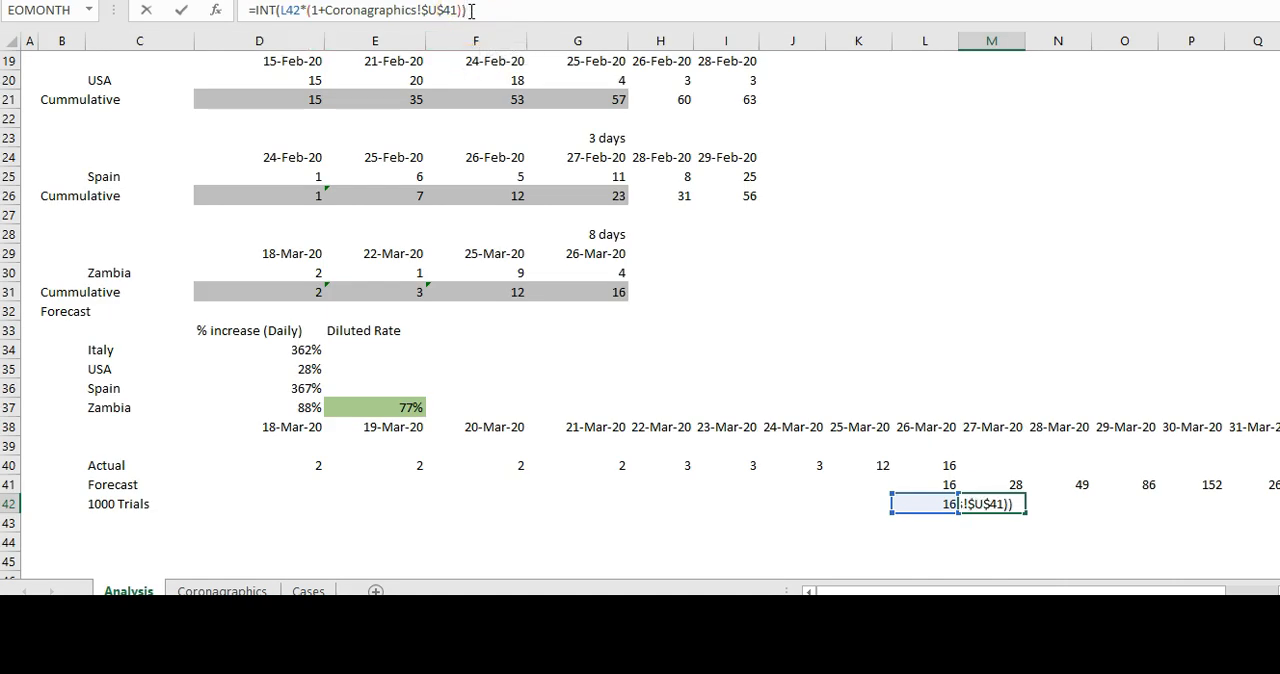
pyautogui.press('Return')
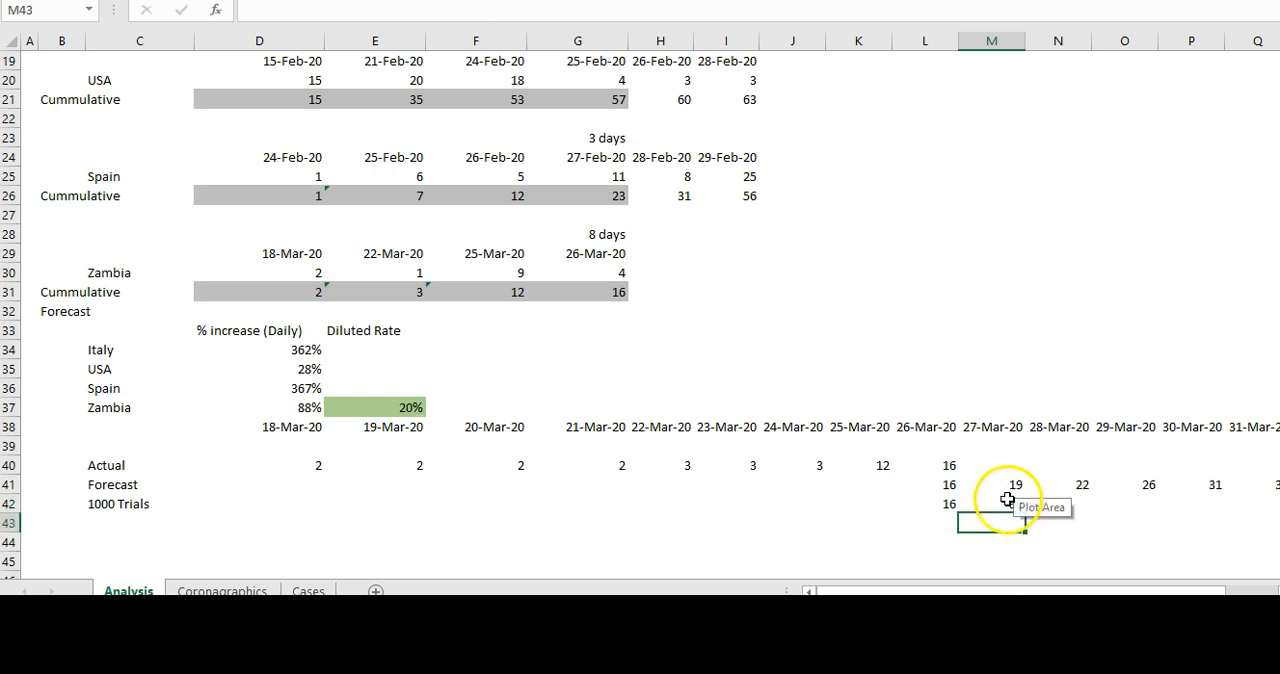
# - Copy the 27 March formula of the 1000 Trials row across N42:R42, through 1 April
pyautogui.click(1018, 500)
pyautogui.hotkey('ctrl', 'c')
pyautogui.moveTo(1030, 503)
pyautogui.mouseDown()
pyautogui.moveTo(1150, 503)
pyautogui.moveTo(1007, 500)
pyautogui.mouseUp()
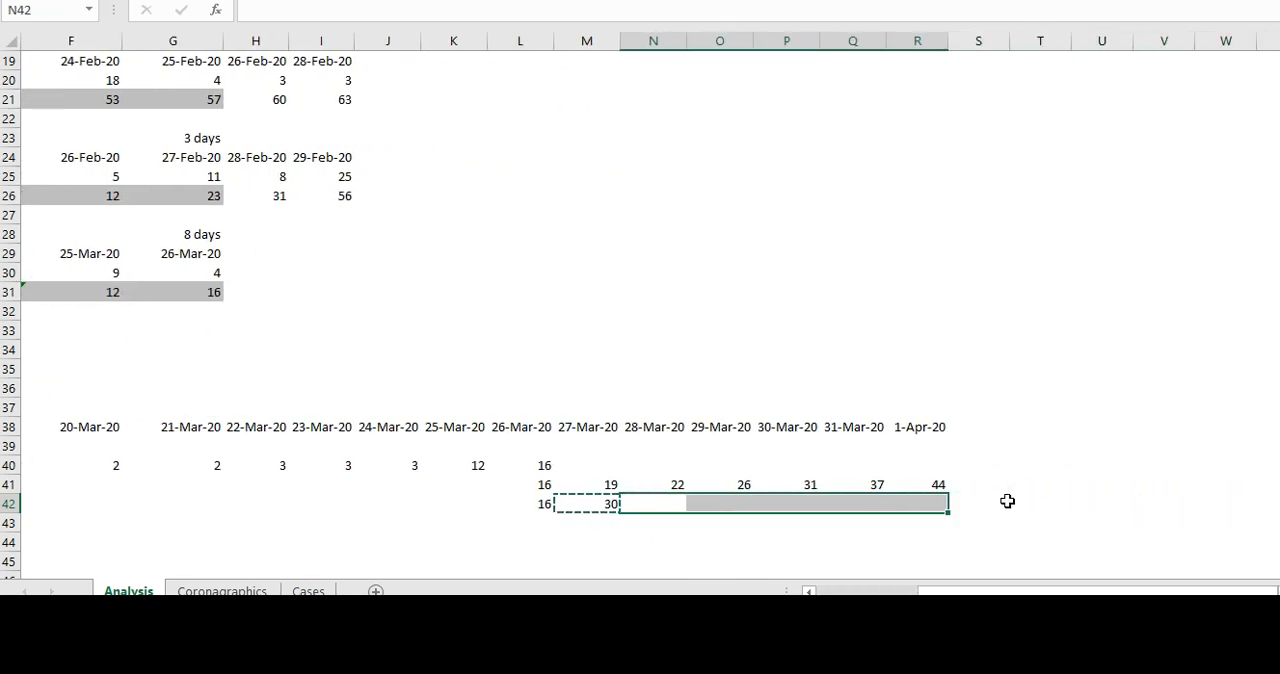
pyautogui.press('Return')
pyautogui.press('Left')
pyautogui.press('Left')
pyautogui.press('Left')
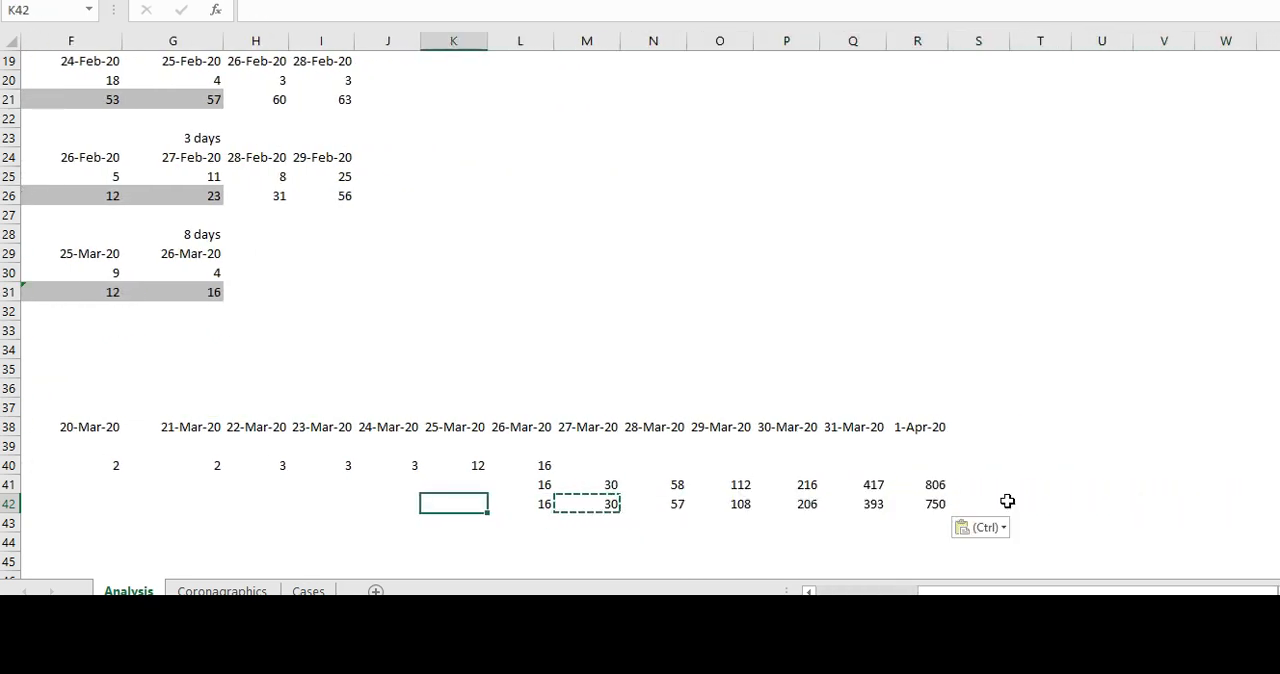
# - Link cell V41 beside the simulated rate on the Coronagraphics sheet to the 1 April 1000 Trials result, =Analysis!R42
pyautogui.click(233, 591)
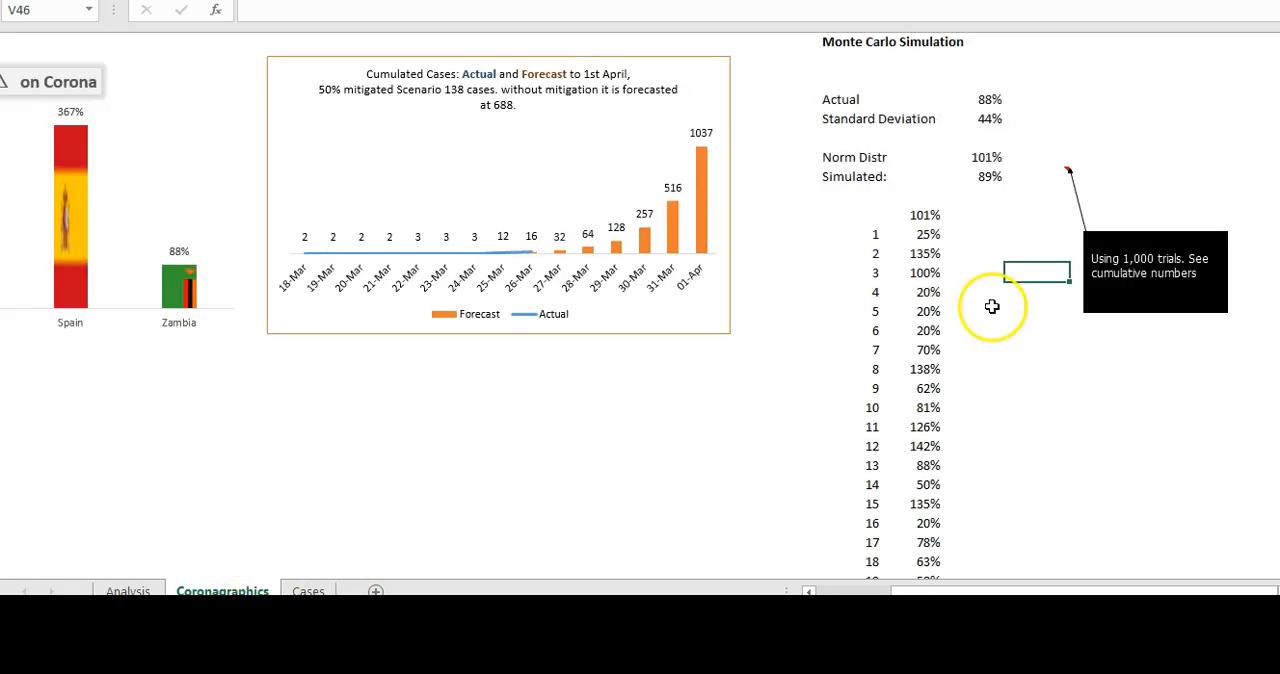
pyautogui.click(1037, 158)
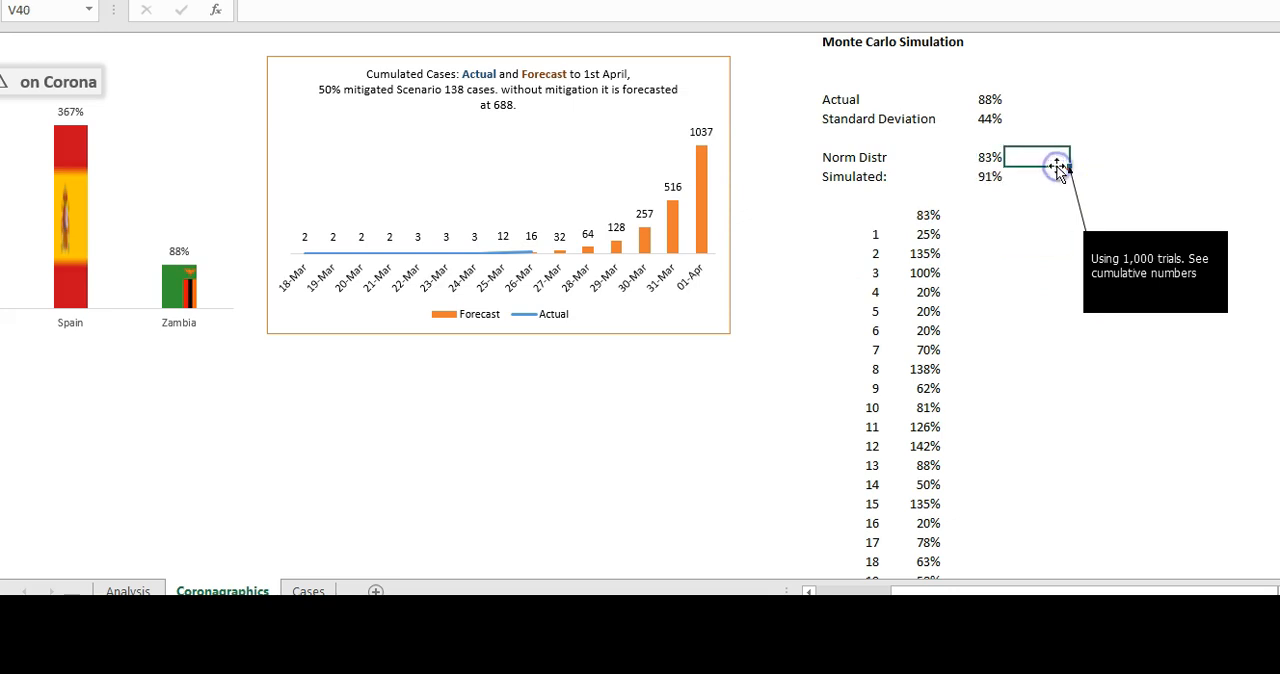
pyautogui.click(1040, 178)
pyautogui.press('F9')
pyautogui.write('=')
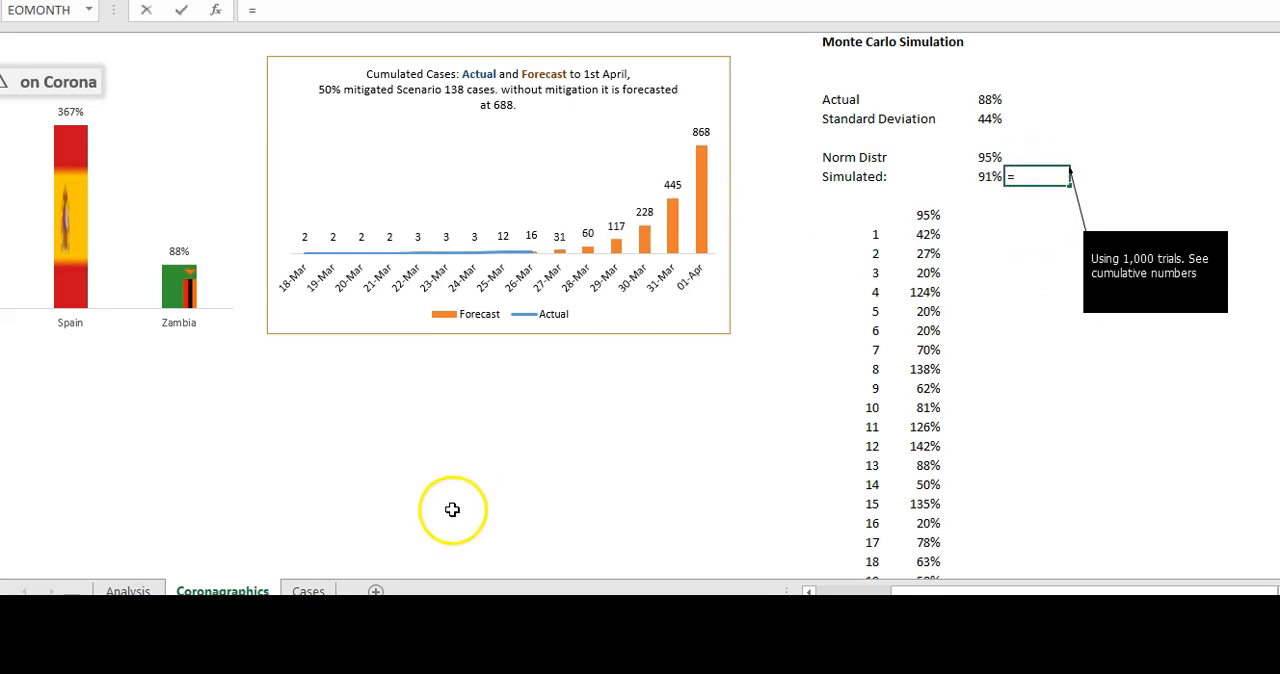
pyautogui.click(129, 589)
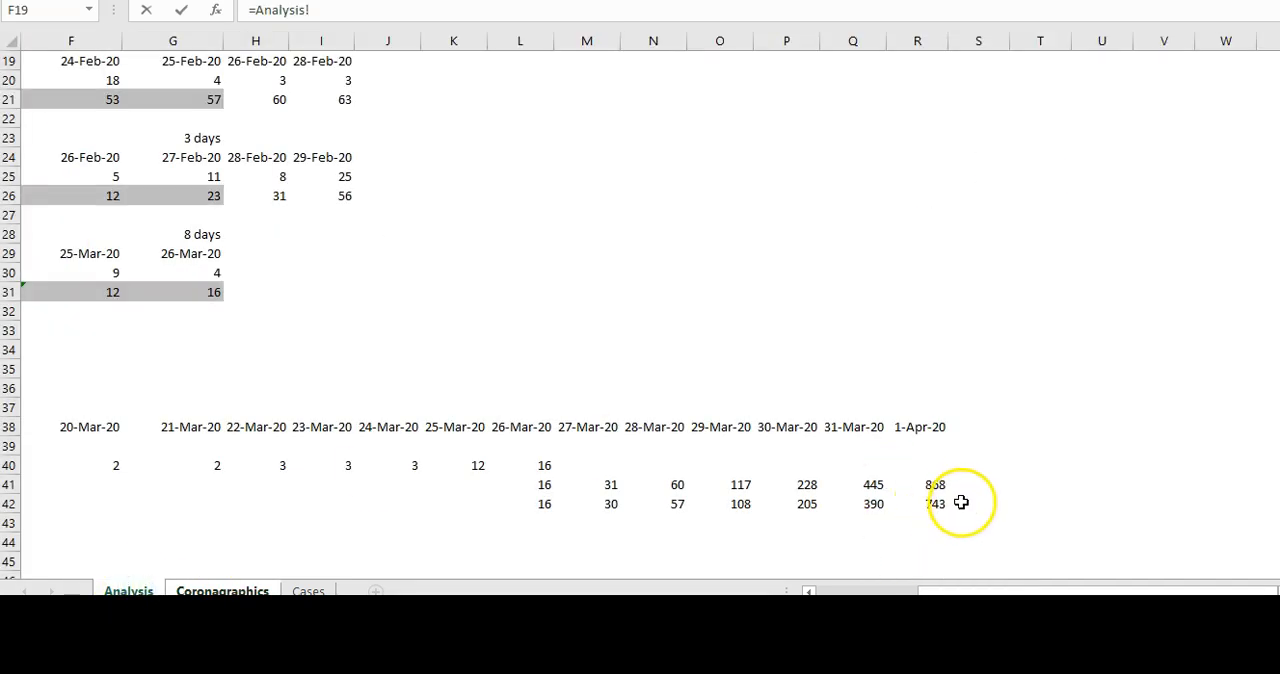
pyautogui.click(931, 508)
pyautogui.press('Return')
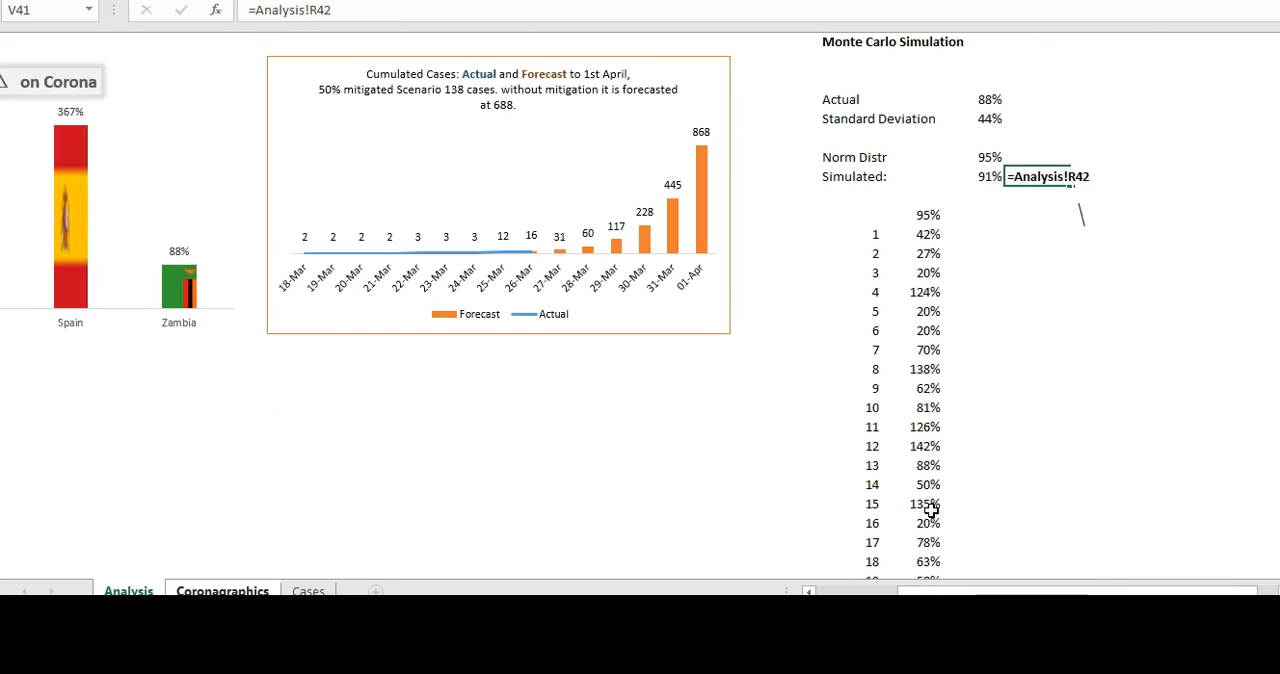
pyautogui.click(1023, 328)
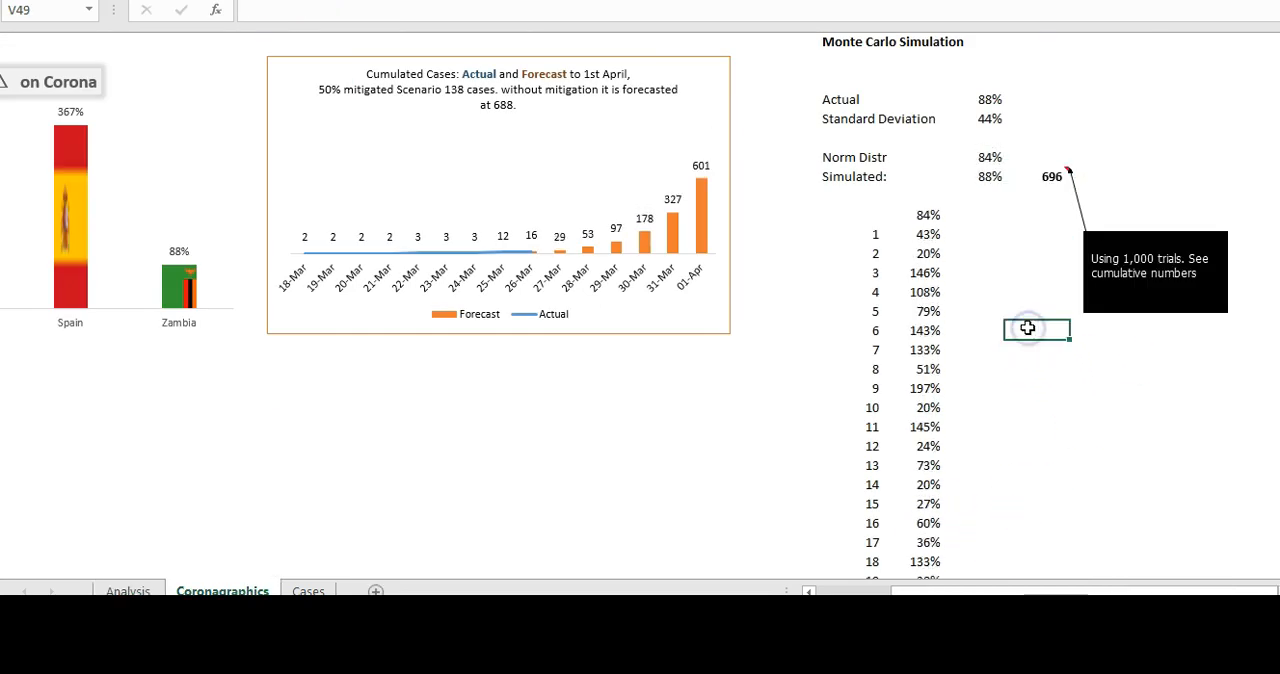
# - Recalculate several times from an empty cell below the chart to compare the single-draw forecast with the 1,000-trial case figure
pyautogui.click(478, 410)
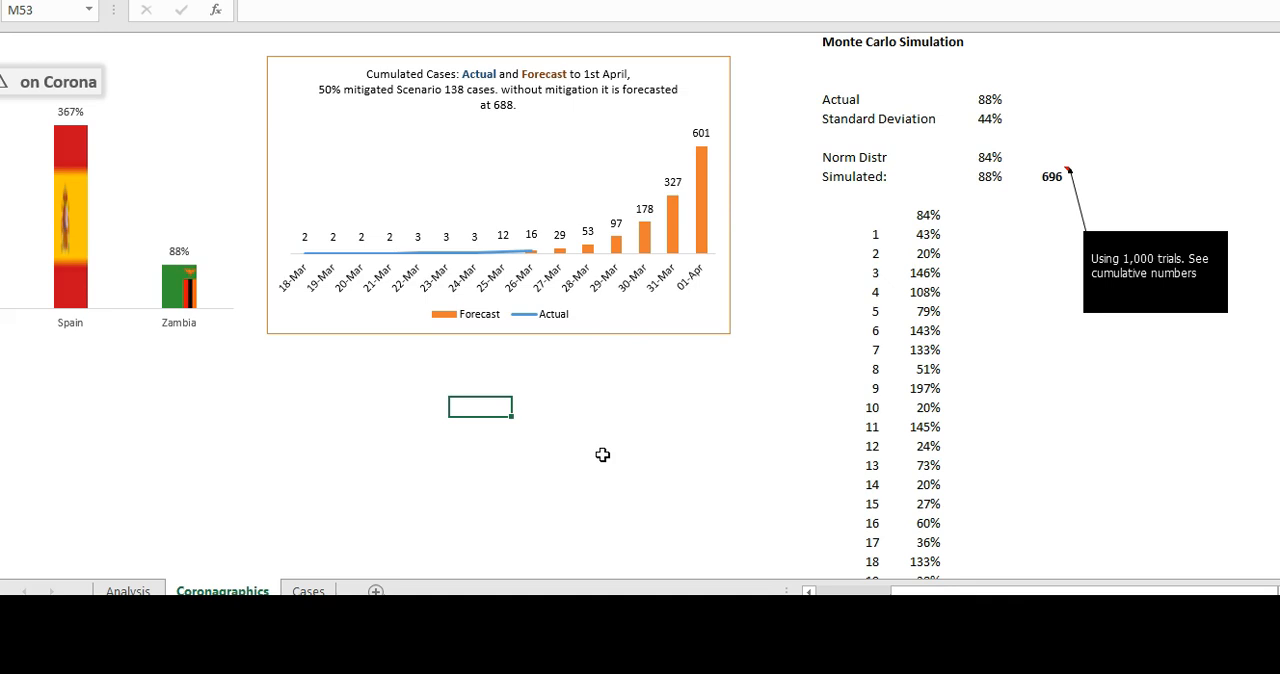
pyautogui.press('F9')
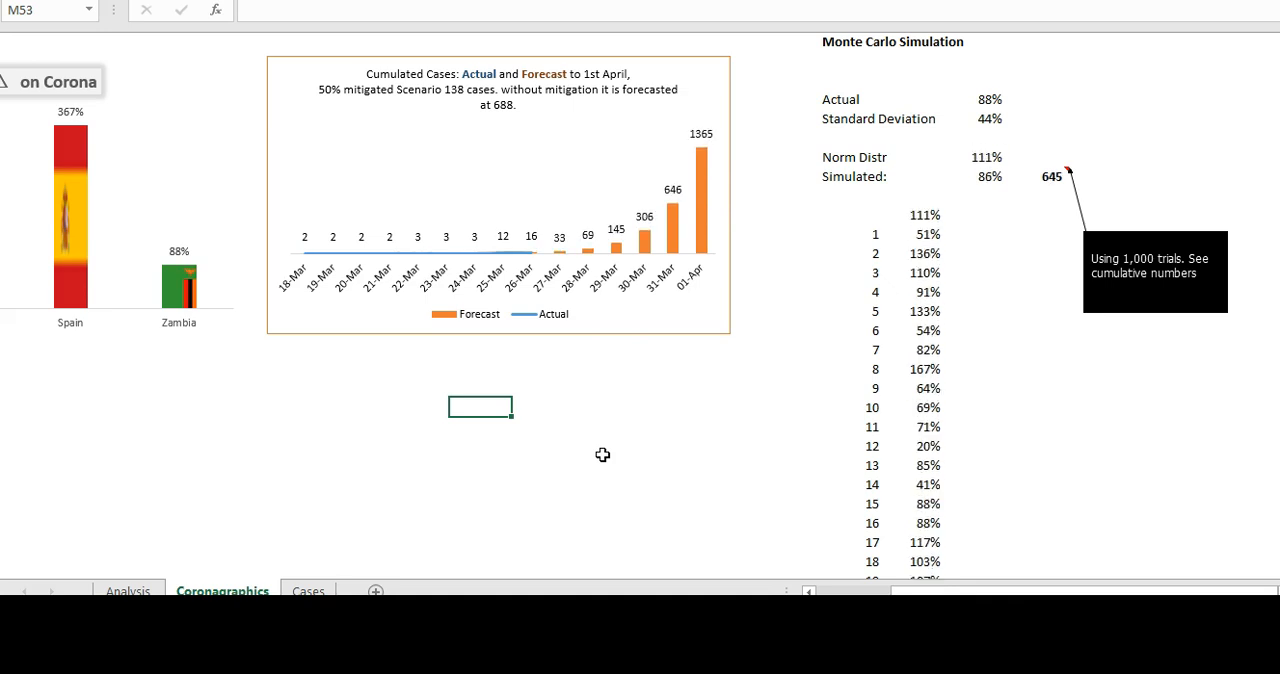
pyautogui.press('F9')
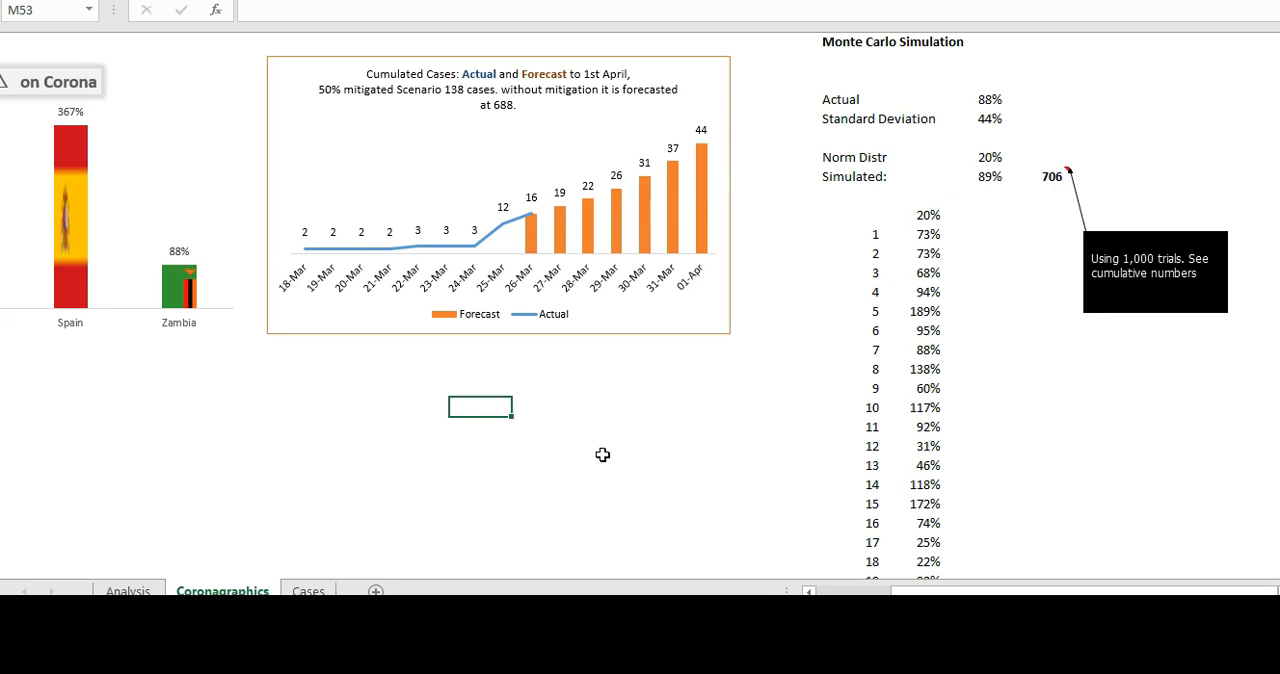
pyautogui.press('F9')
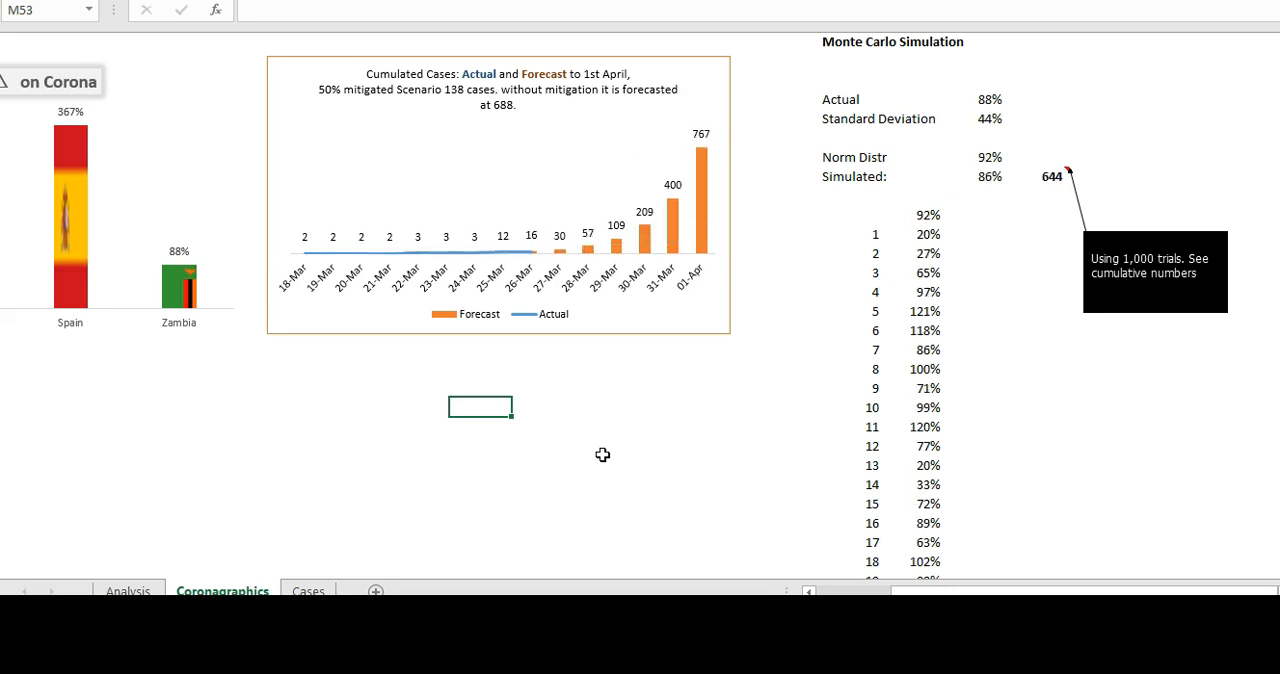
pyautogui.press('F9')
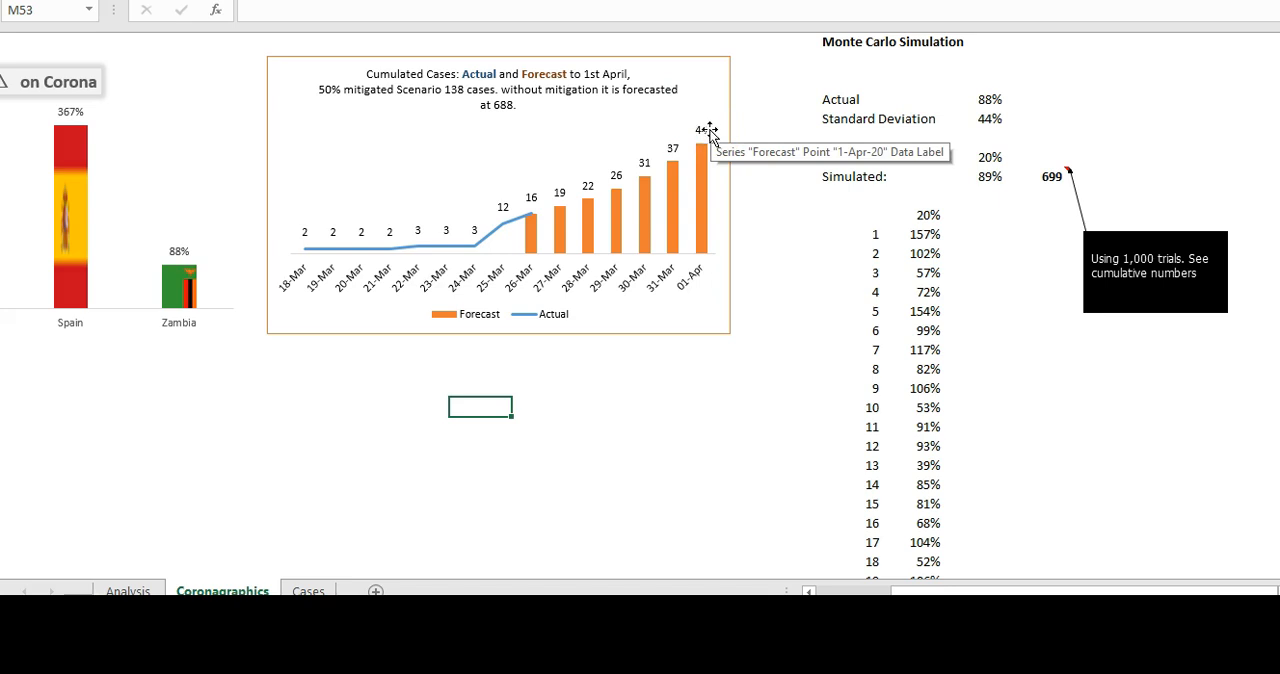
# - Label cell S42, directly below Simulated in the Monte Carlo block, as Prob 44 Cases
pyautogui.click(802, 220)
pyautogui.click(845, 196)
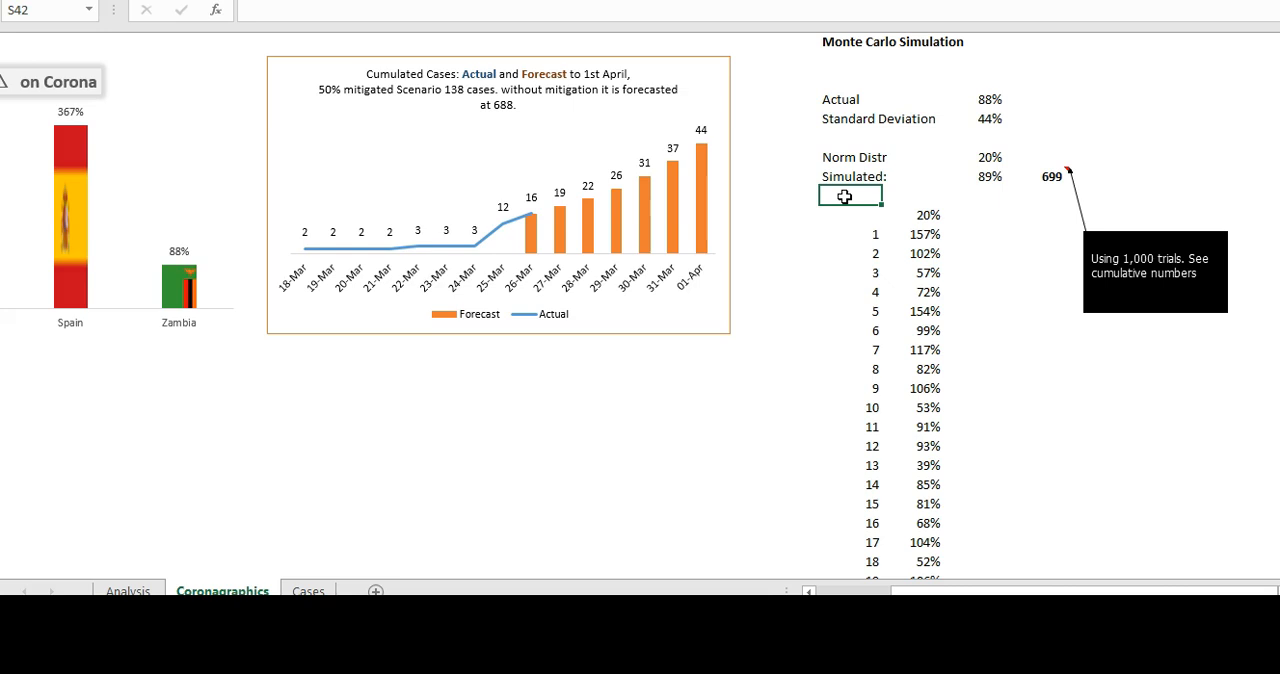
pyautogui.write('Prob 44 Cases')
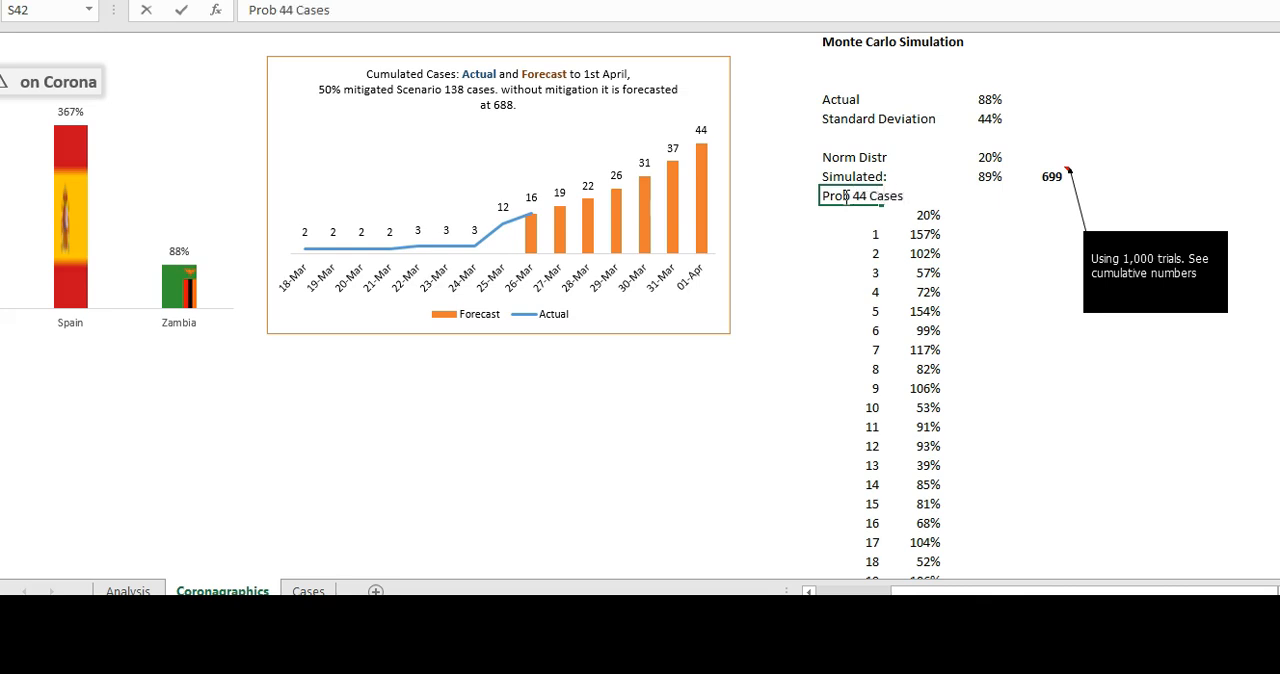
pyautogui.click(985, 193)
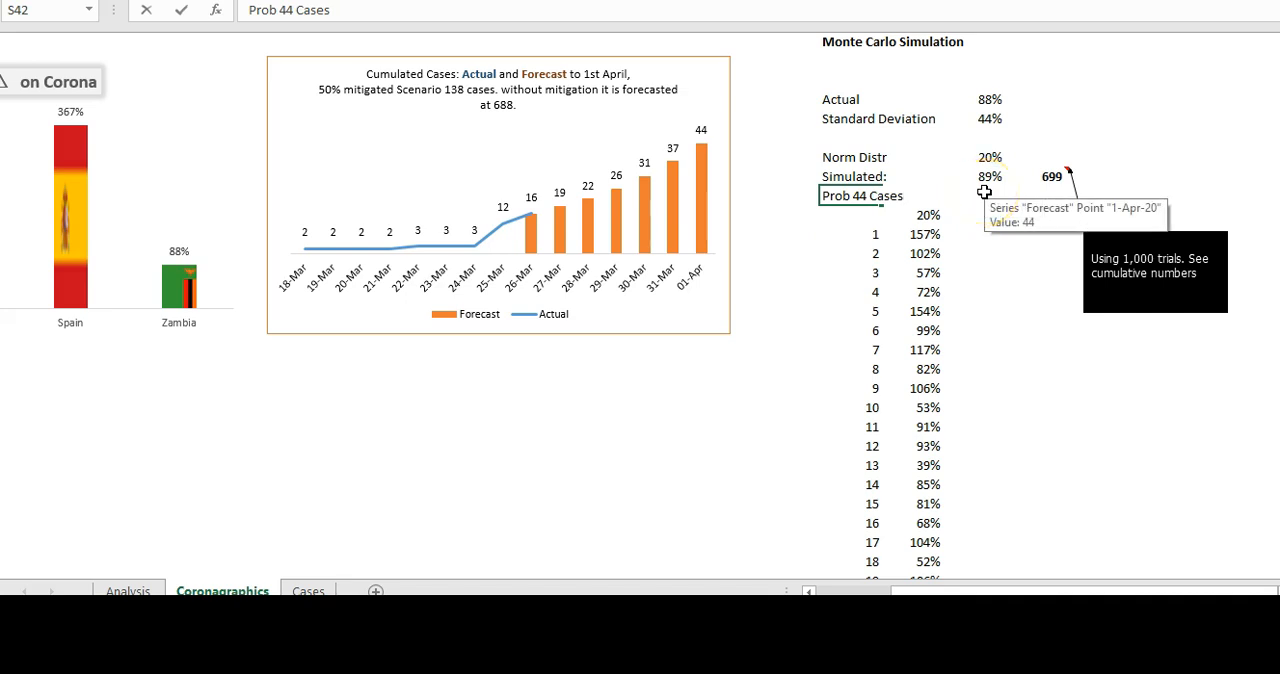
pyautogui.click(994, 269)
# - Start a COUNTIF formula in U42 beside Prob 44 Cases, using the 1,000 trial rates as the absolute range $T$44:$T$1043
pyautogui.click(978, 193)
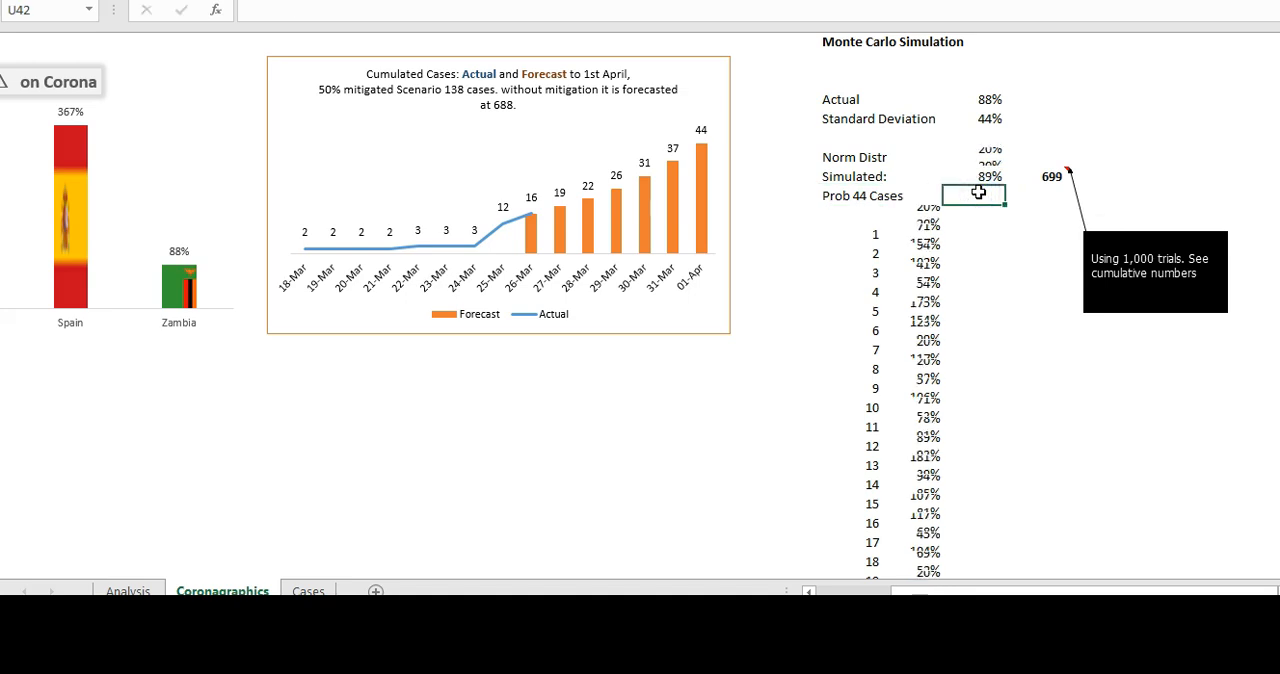
pyautogui.write('=')
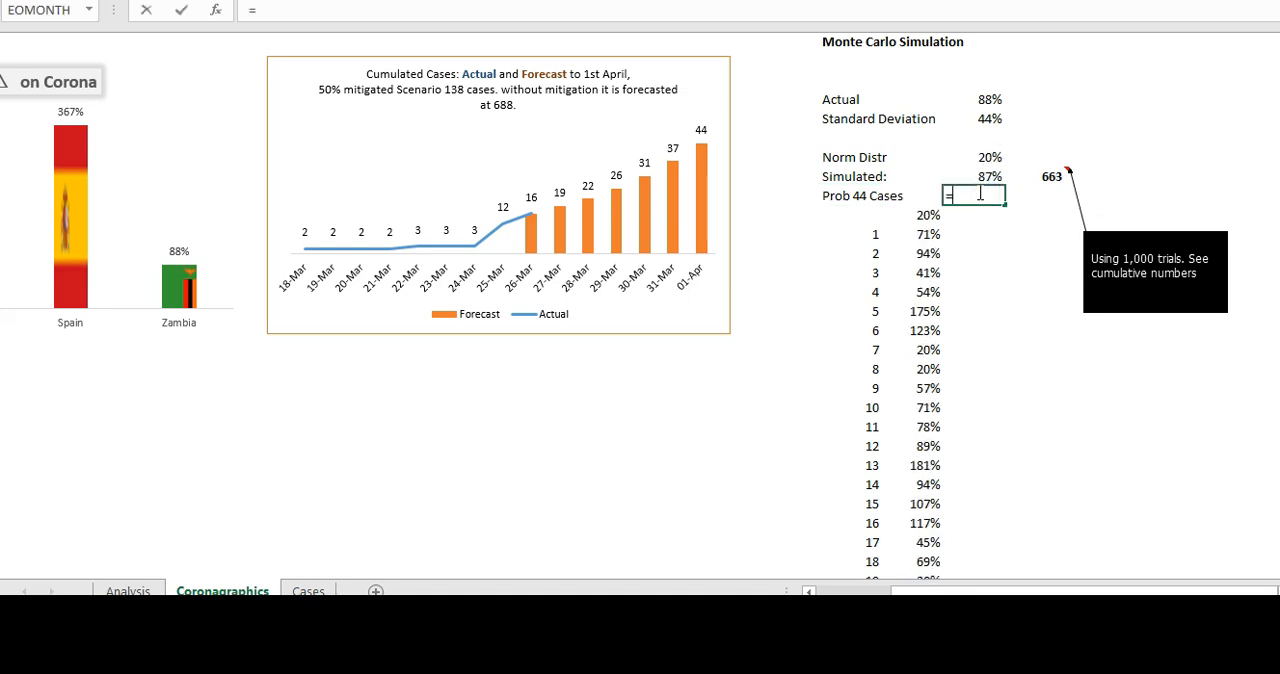
pyautogui.write('coun')
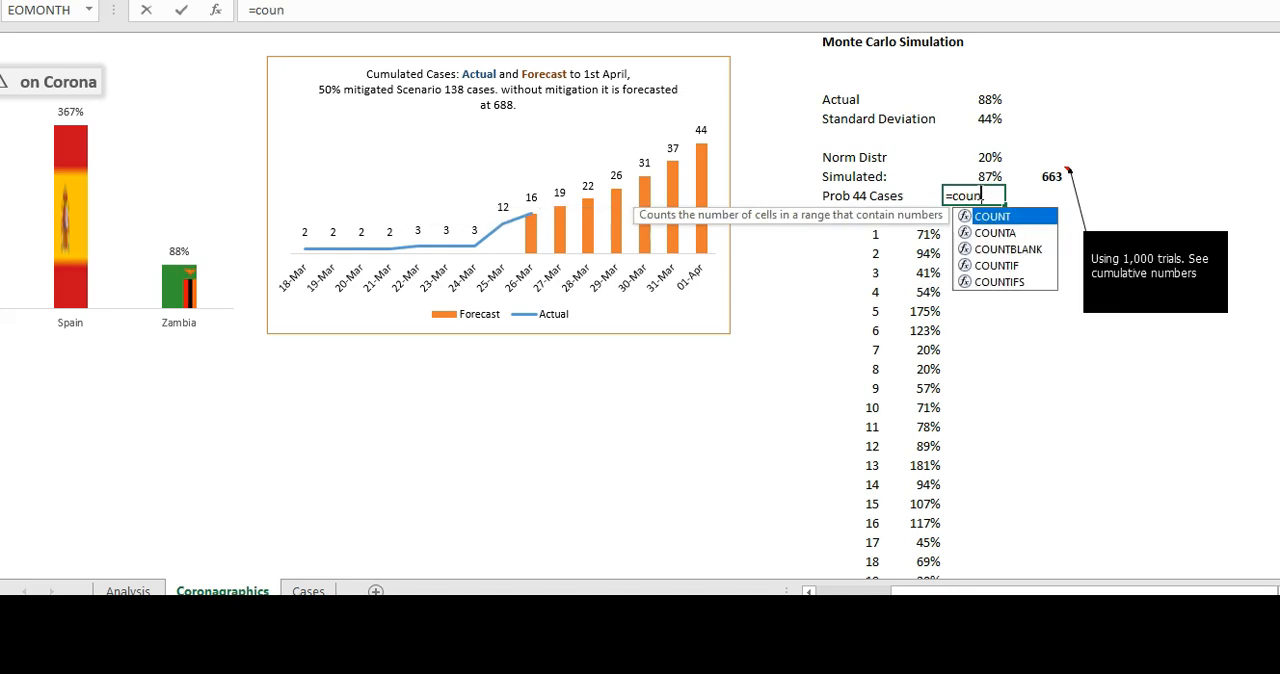
pyautogui.doubleClick(997, 265)
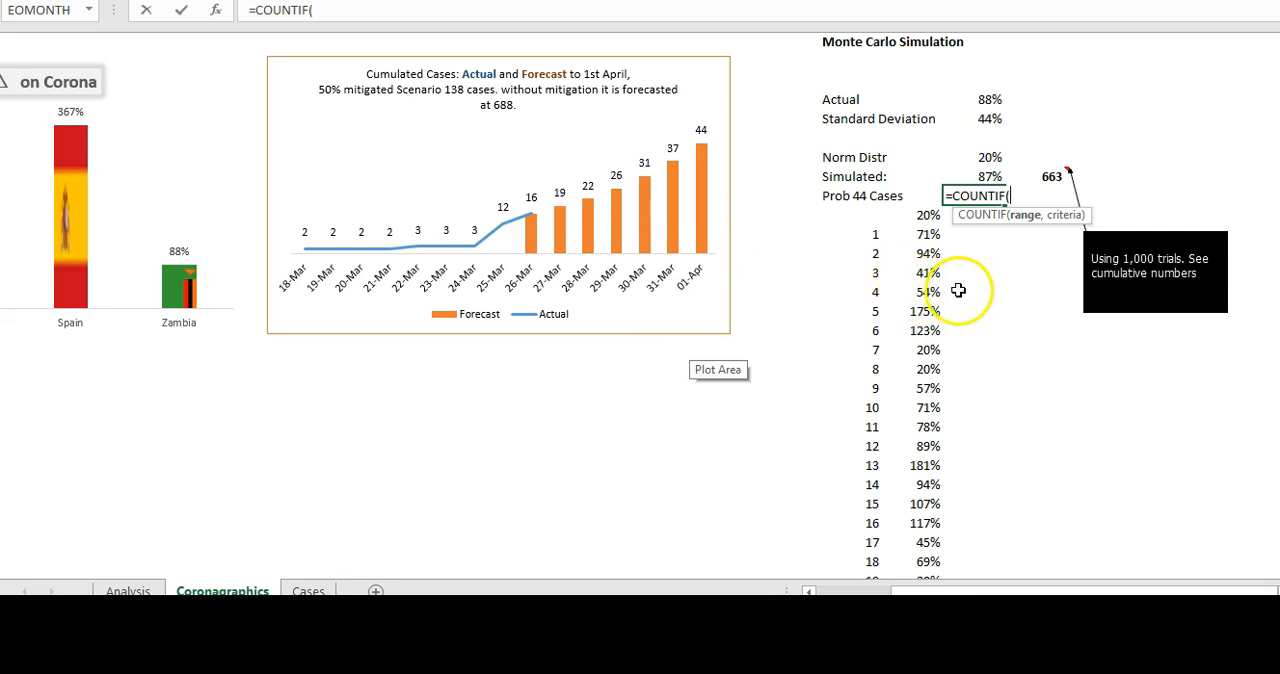
pyautogui.click(919, 235)
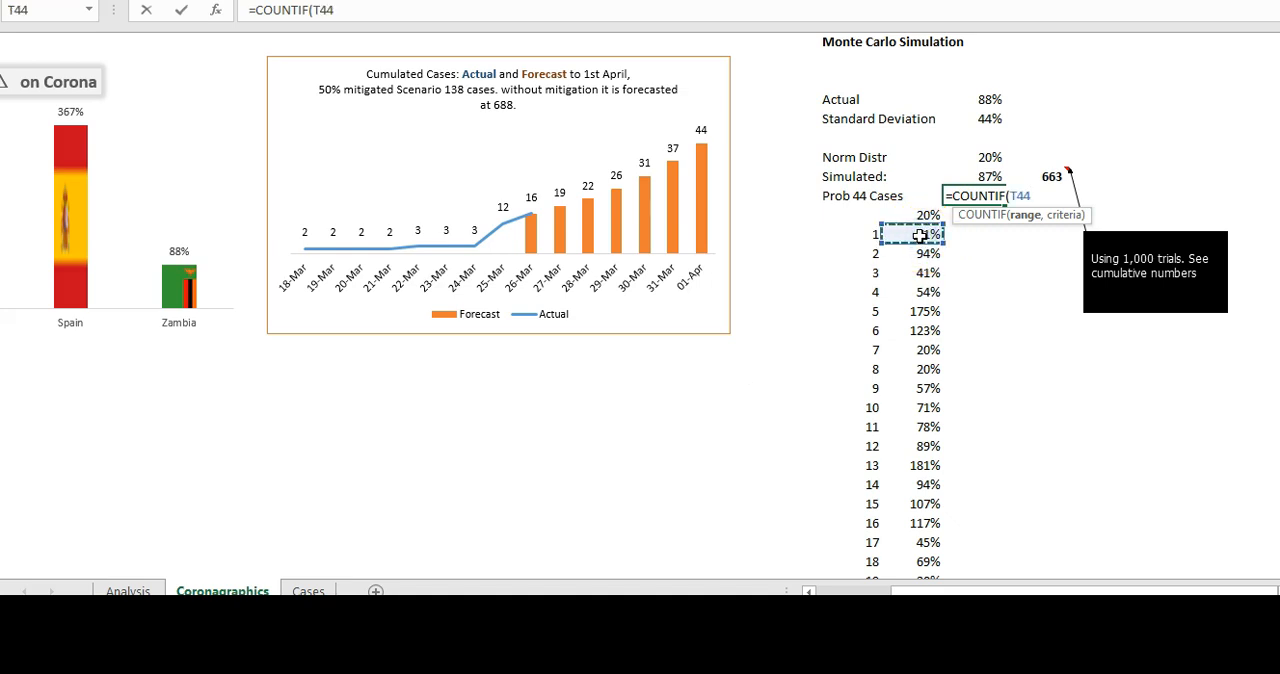
pyautogui.hotkey('ctrl', 'shift', 'Down')
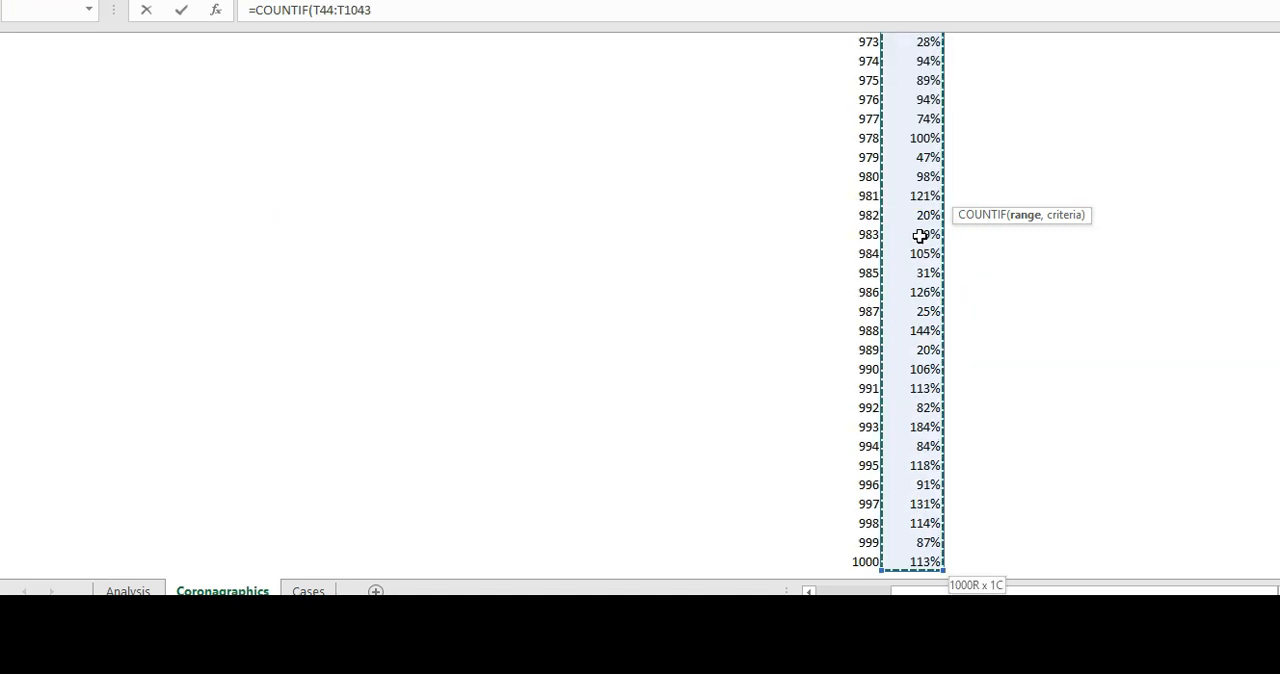
pyautogui.press('F4')
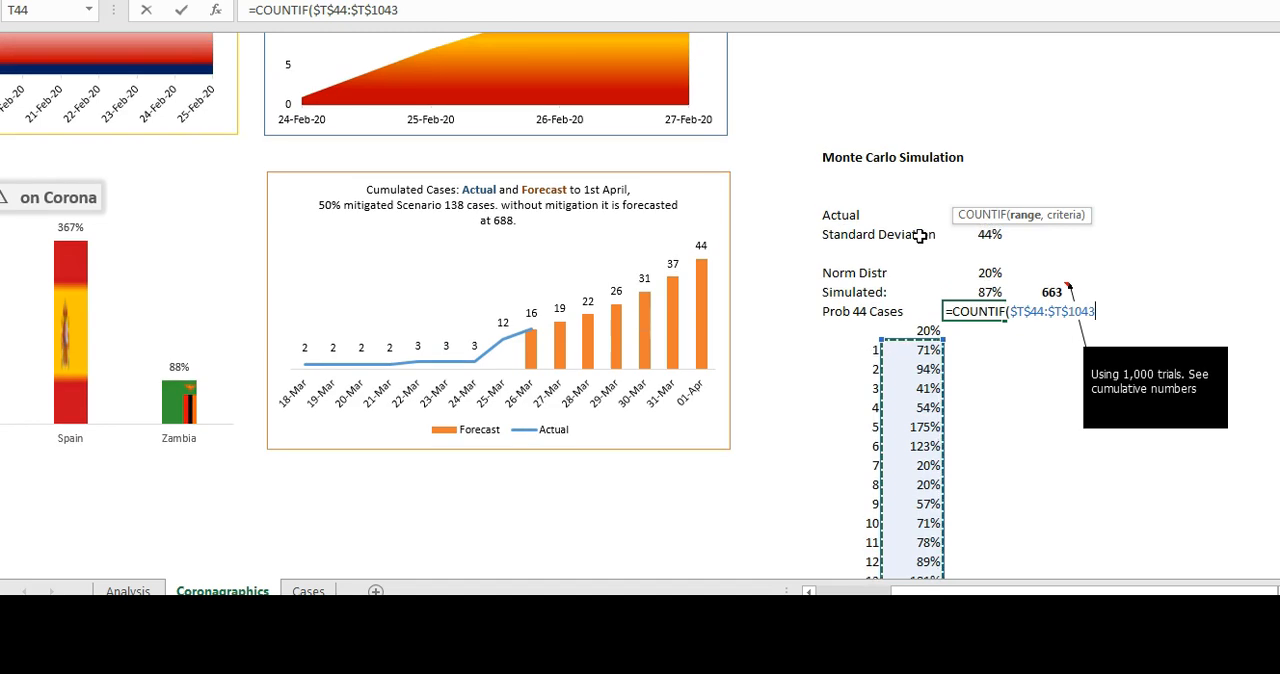
# - Complete the COUNTIF formula in U42 with the criterion ">=0.2"
pyautogui.write(',">=')
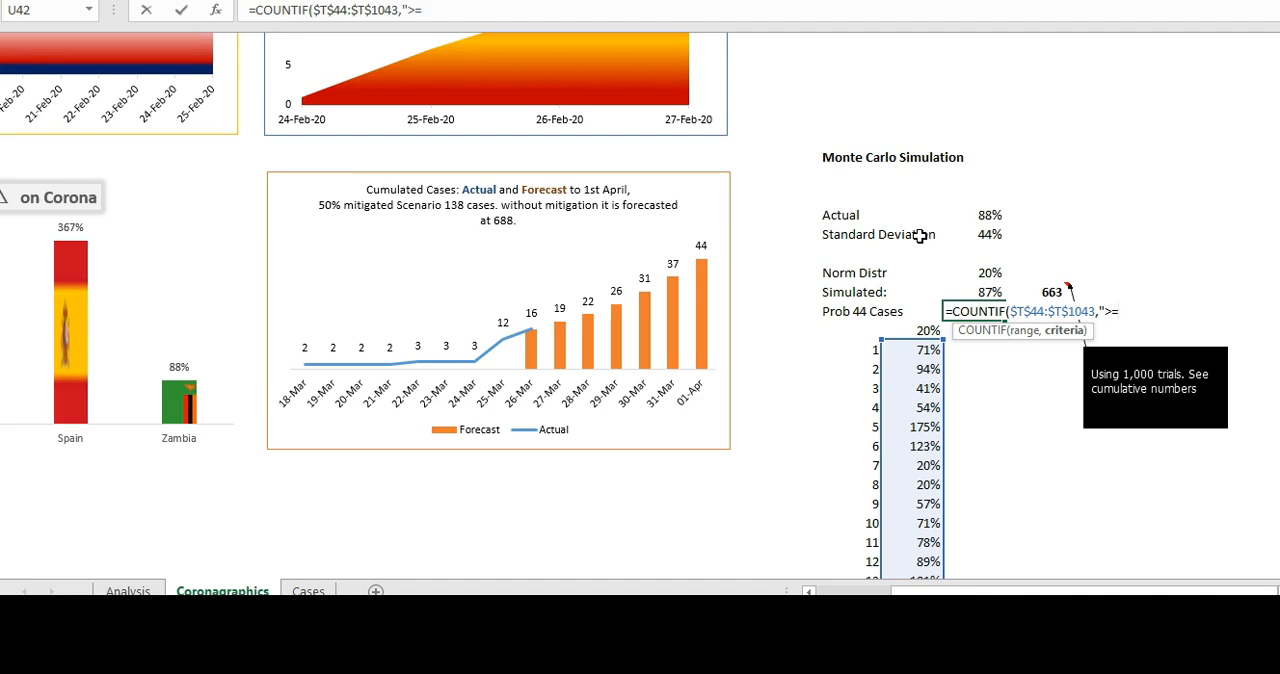
pyautogui.write('&')
pyautogui.press('BackSpace')
pyautogui.press('BackSpace')
pyautogui.write('20')
pyautogui.press('Return')
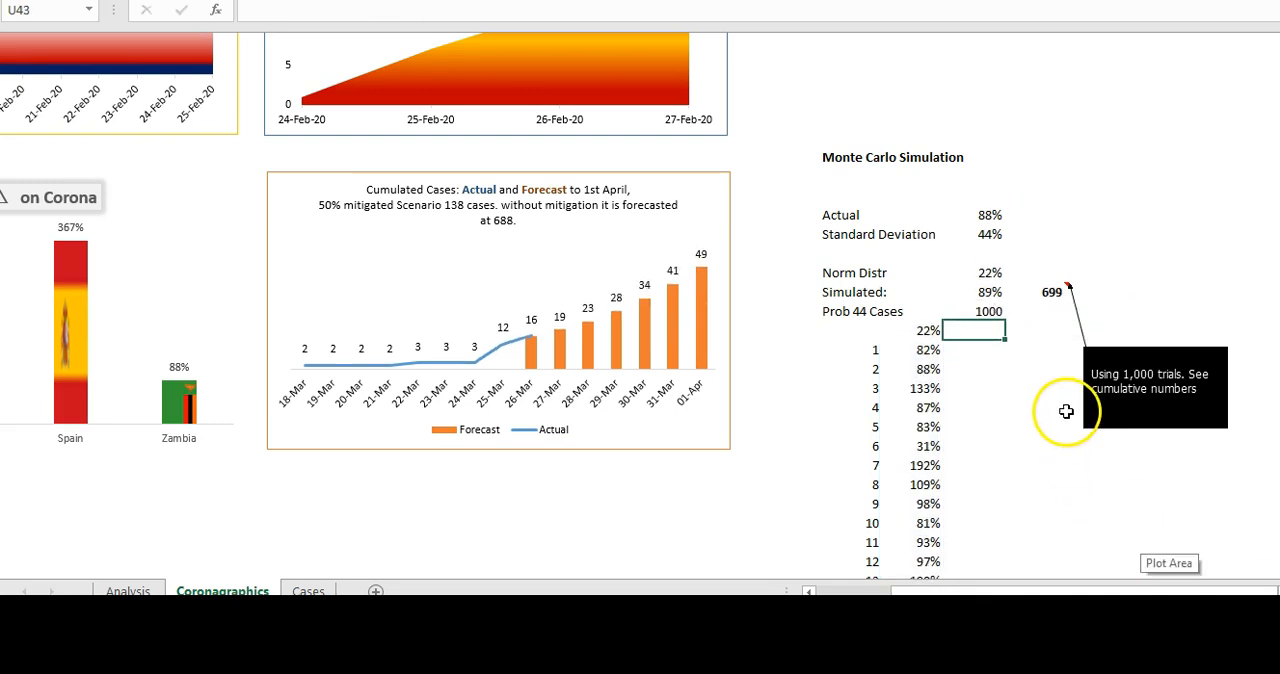
# - Divide the COUNTIF formula in U42 by 1000 and format the cell as a percentage
pyautogui.click(986, 311)
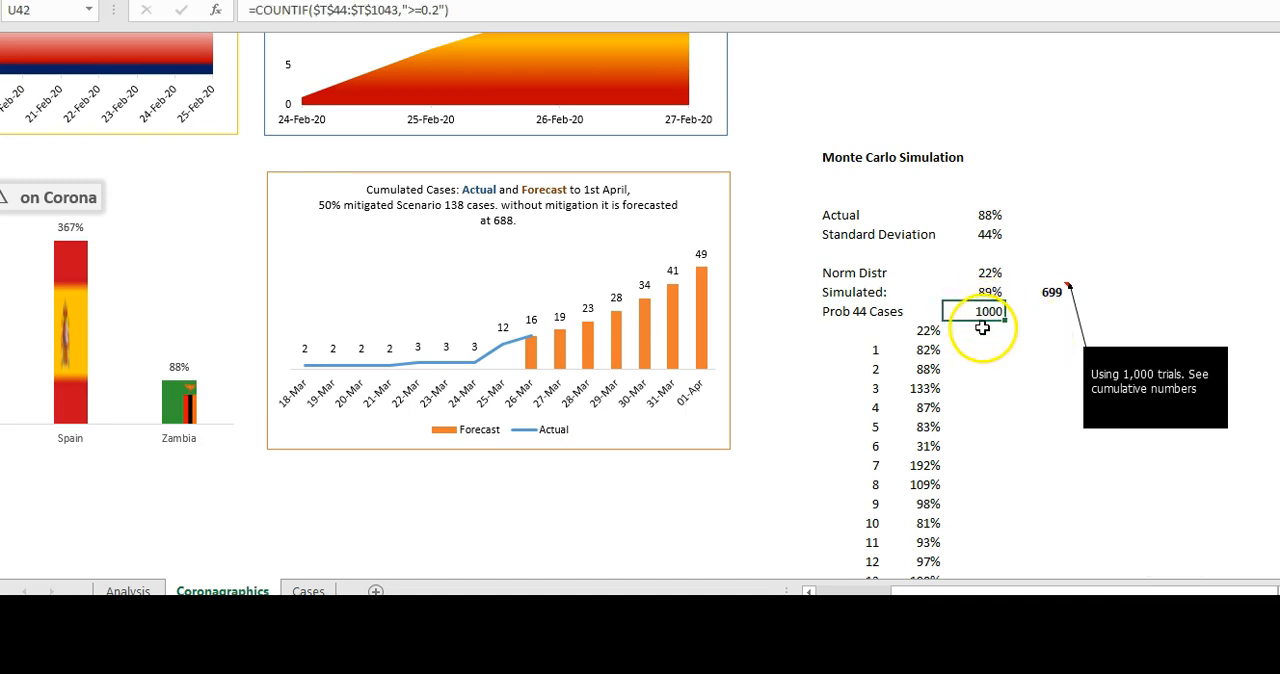
pyautogui.click(493, 12)
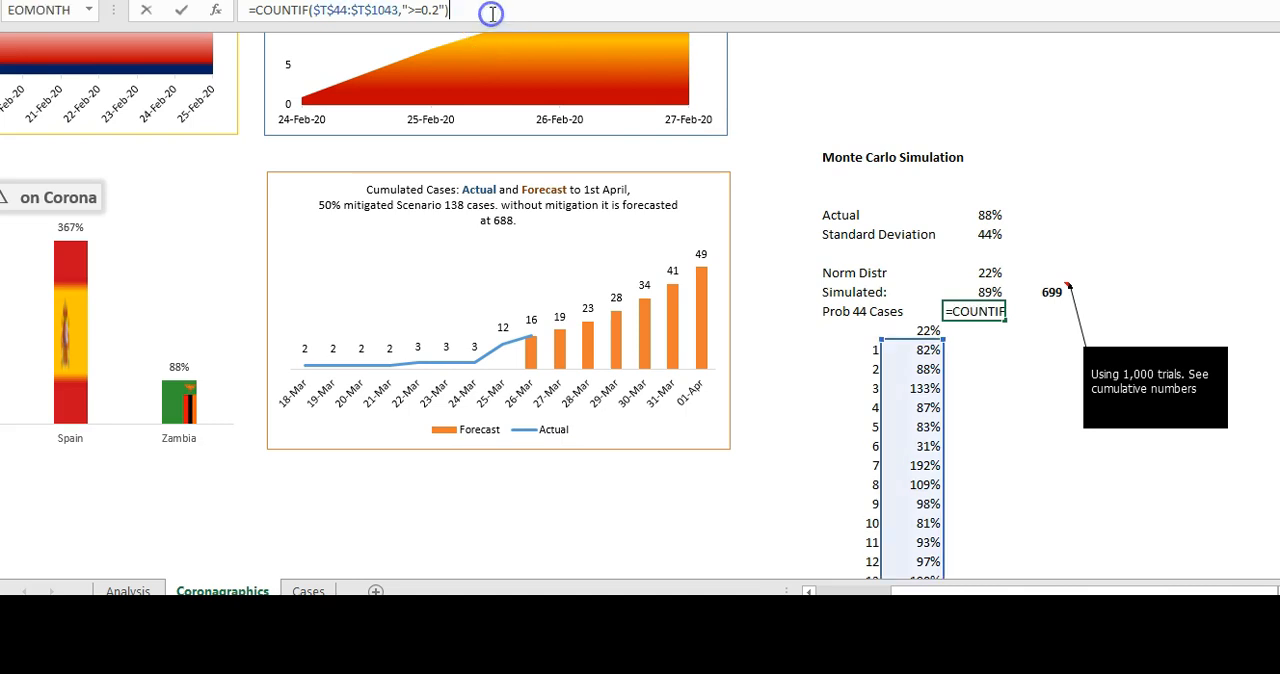
pyautogui.write('/1000')
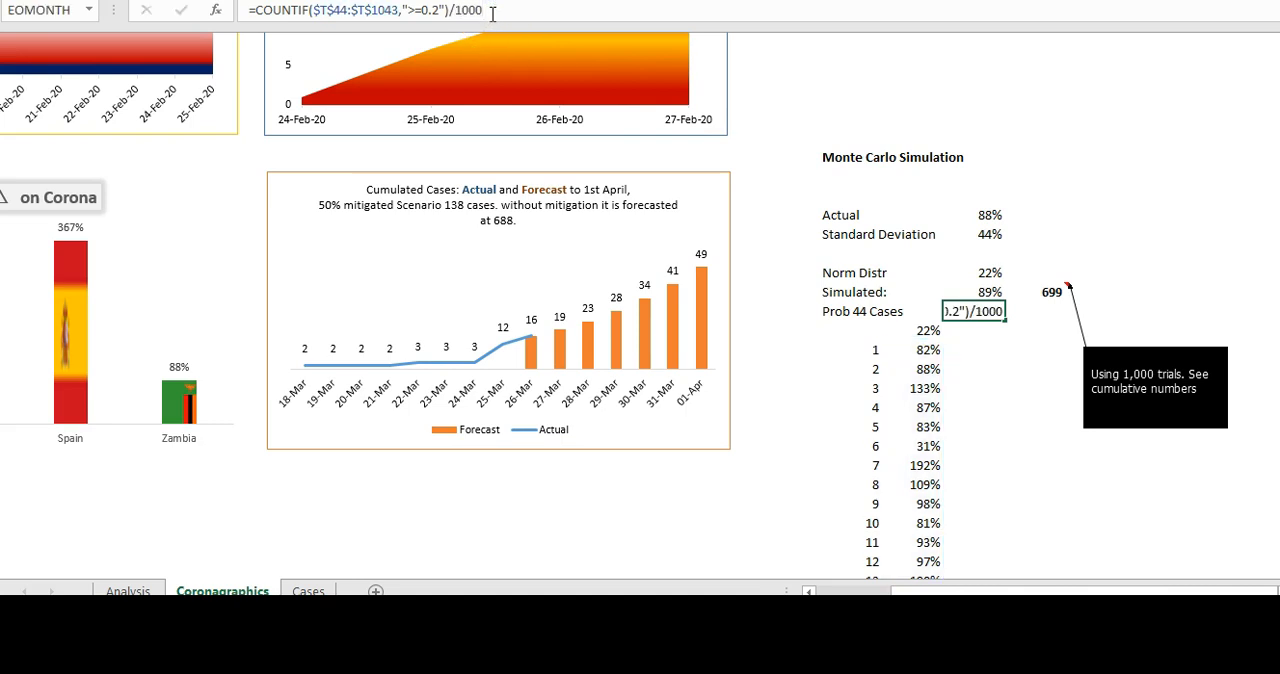
pyautogui.press('Return')
pyautogui.press('Return')
pyautogui.press('Up')
pyautogui.press('Up')
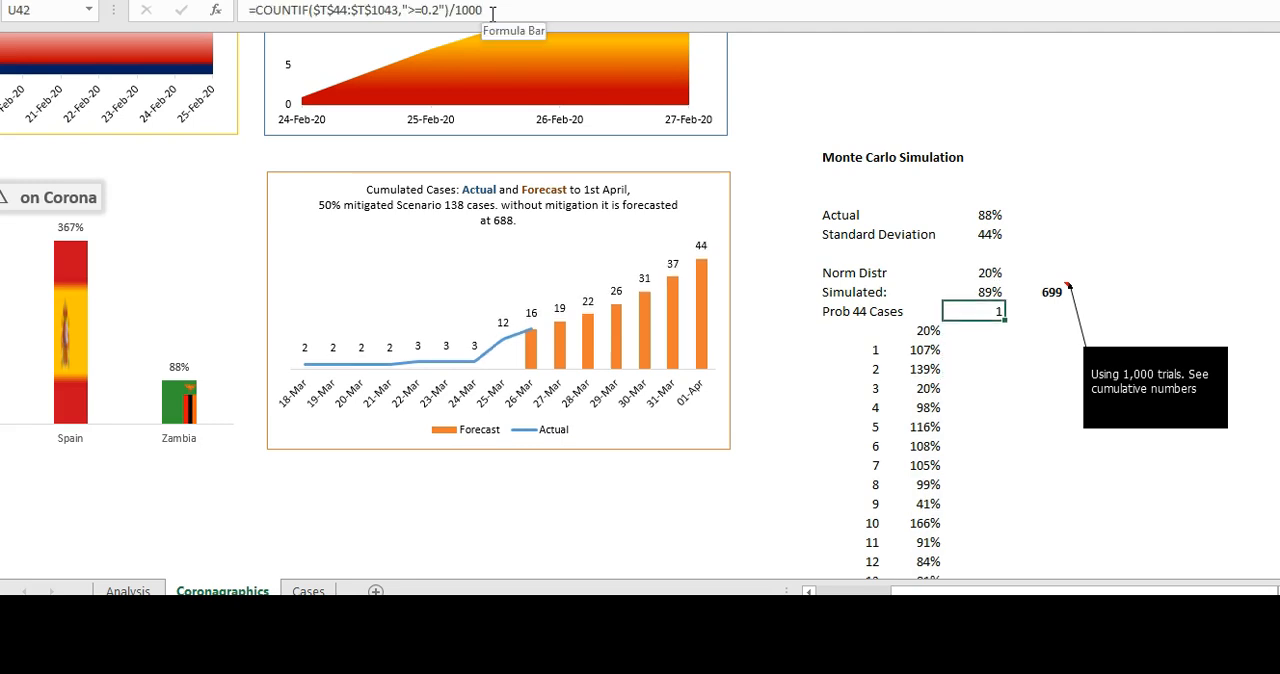
pyautogui.rightClick(970, 311)
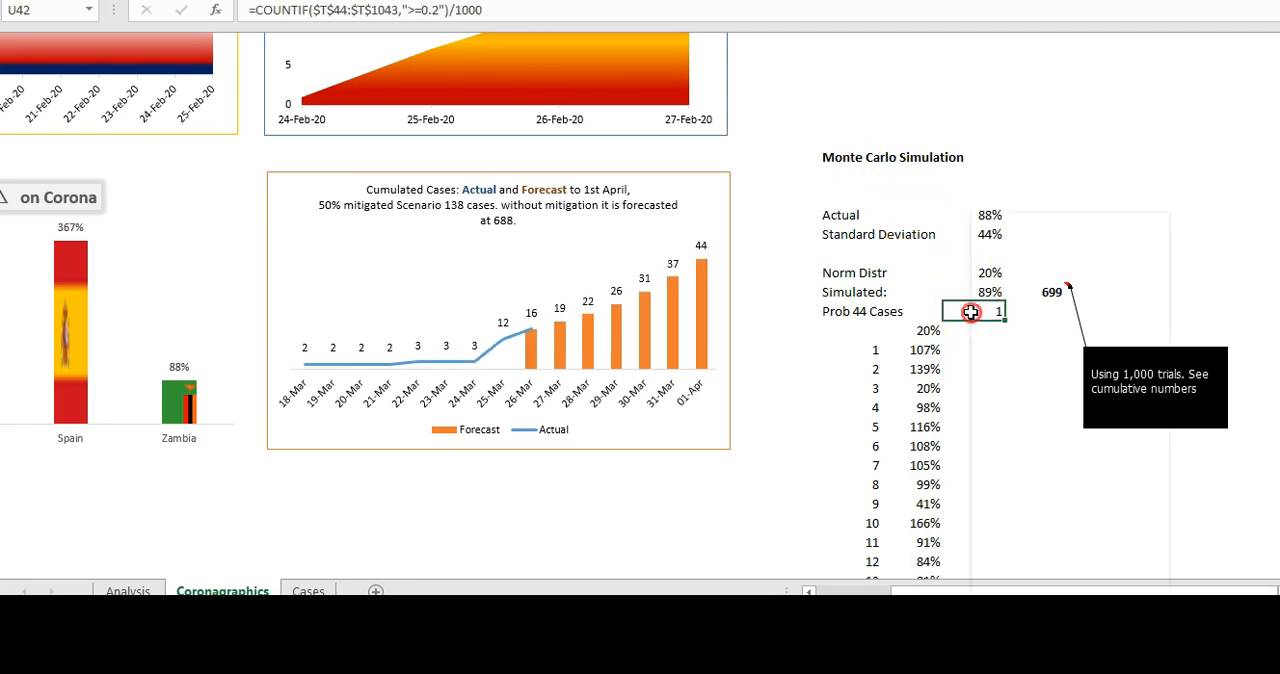
pyautogui.click(1167, 160)
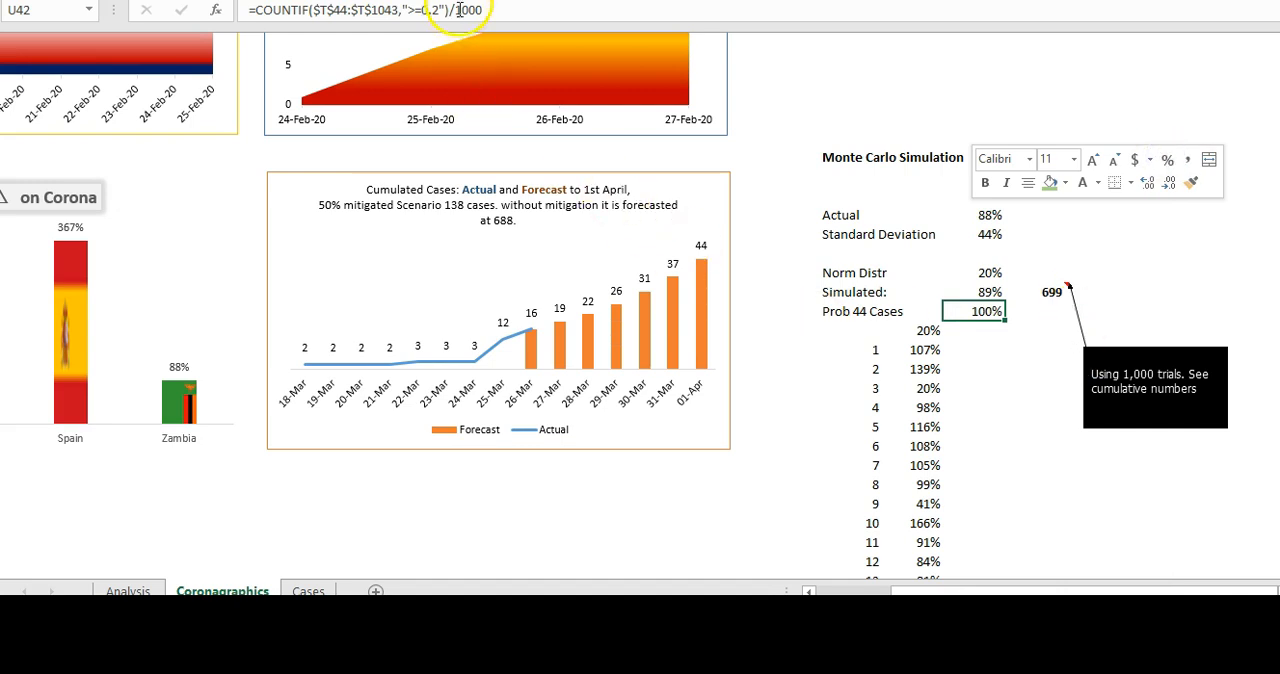
# - Recalculate once, and change the COUNTIF criterion in U42 to "<=0.2"
pyautogui.press('F9')
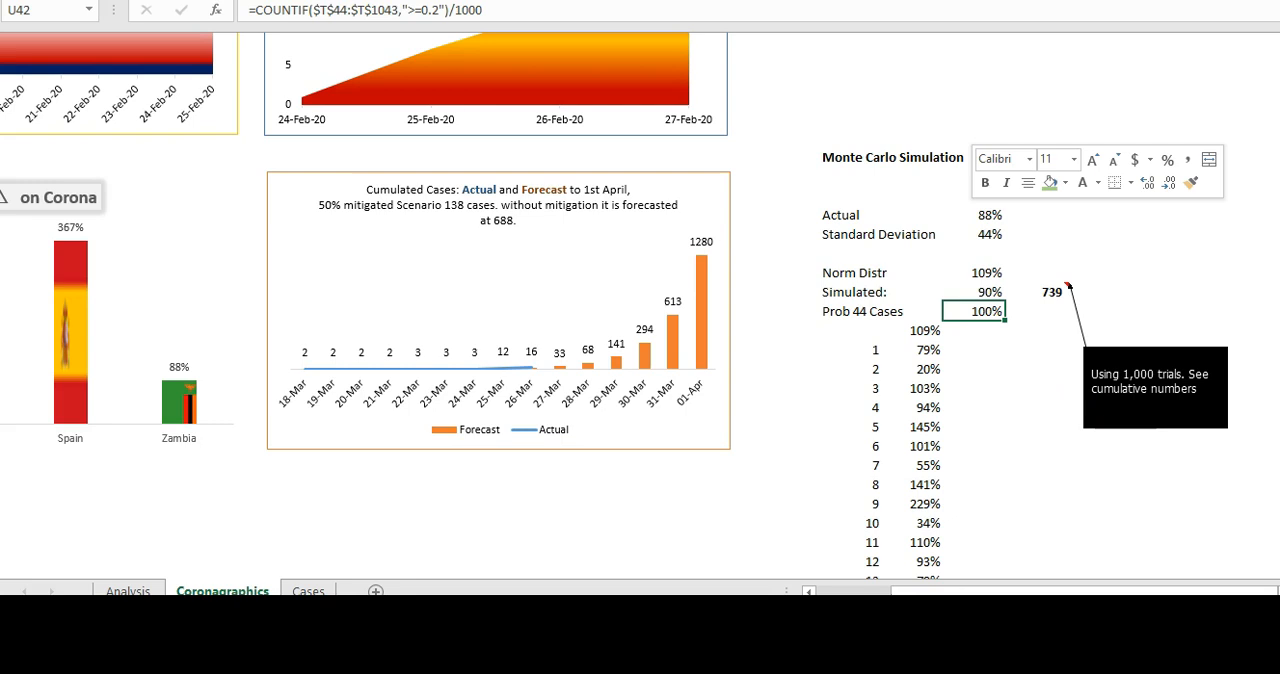
pyautogui.click(414, 10)
pyautogui.press('BackSpace')
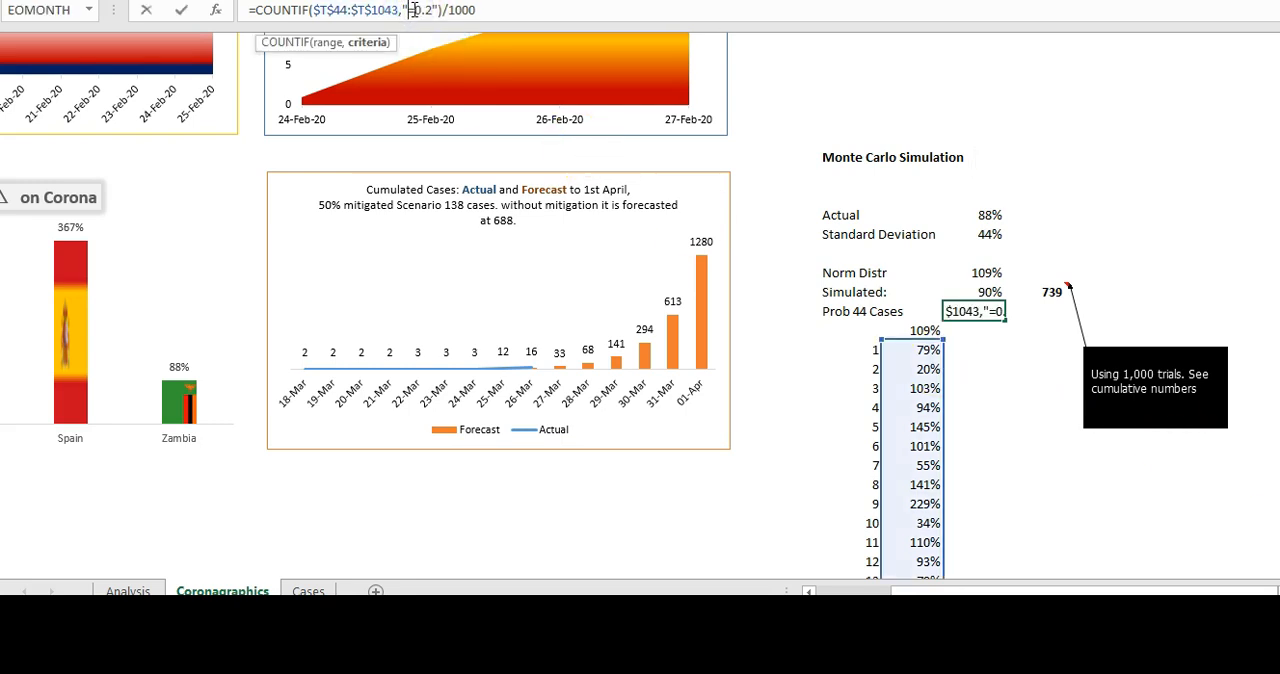
pyautogui.write('<')
pyautogui.press('Return')
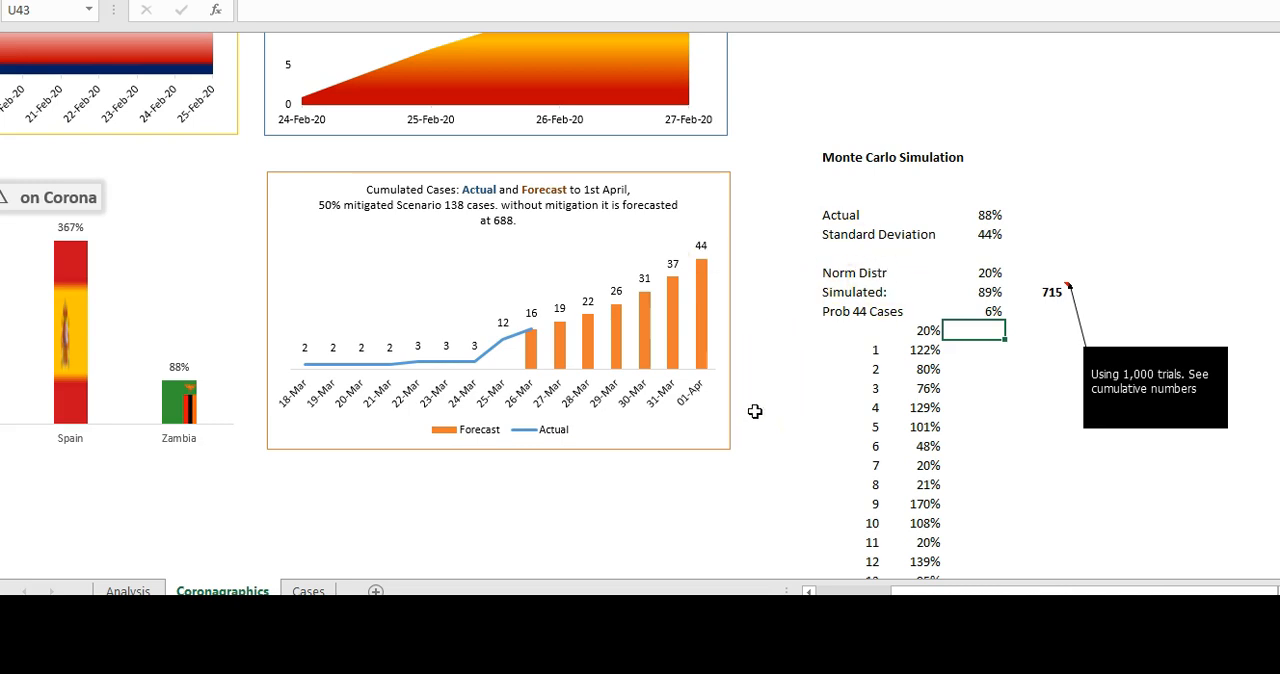
# - Recalculate the simulation several times to see how the Prob 44 Cases percentage varies between runs
pyautogui.press('F9')
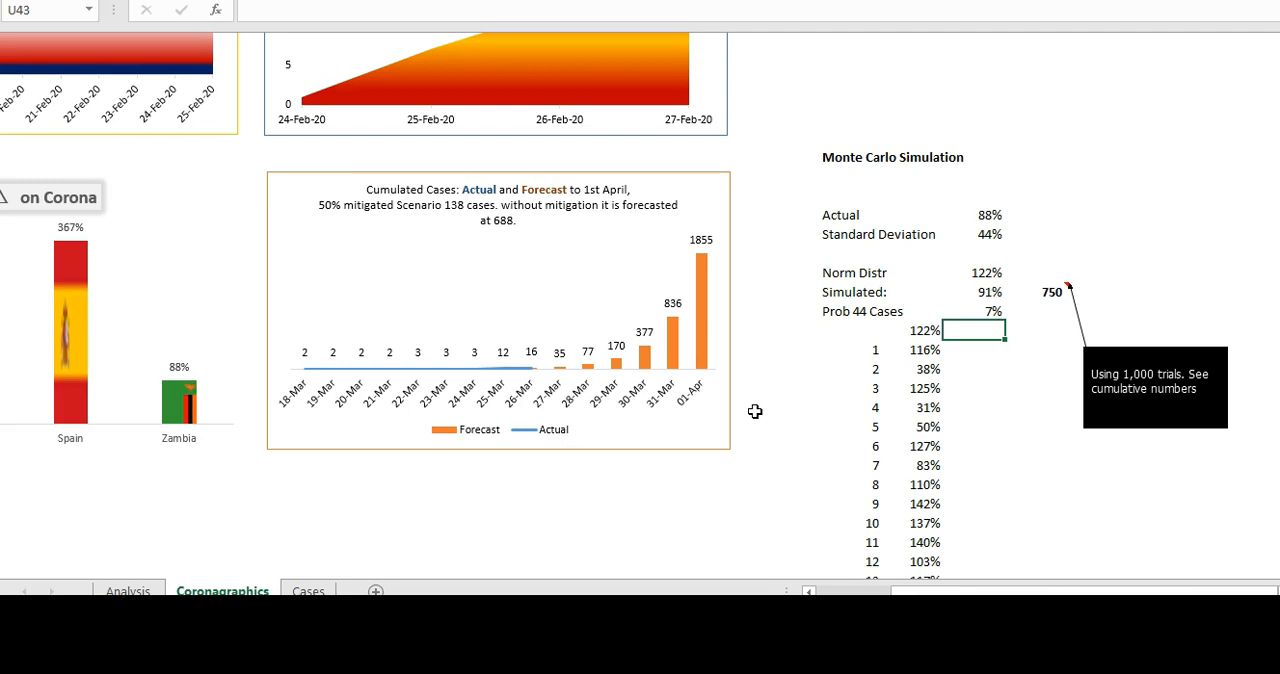
pyautogui.press('F9')
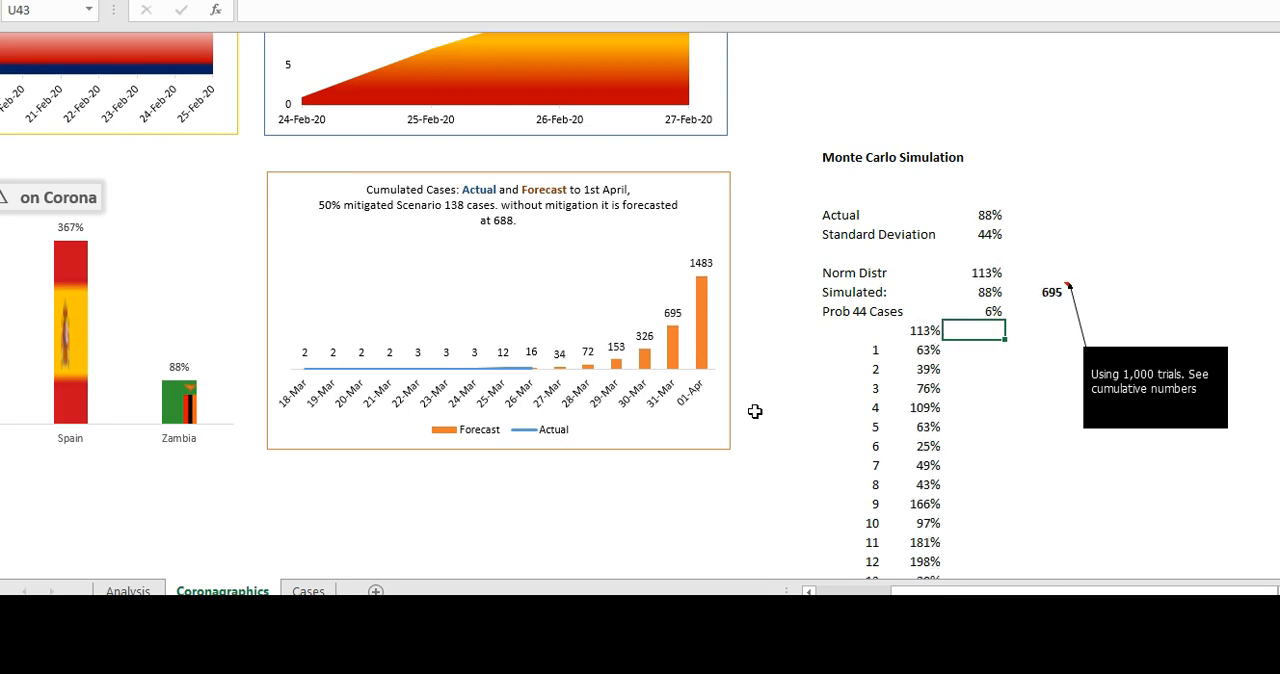
pyautogui.press('F9')
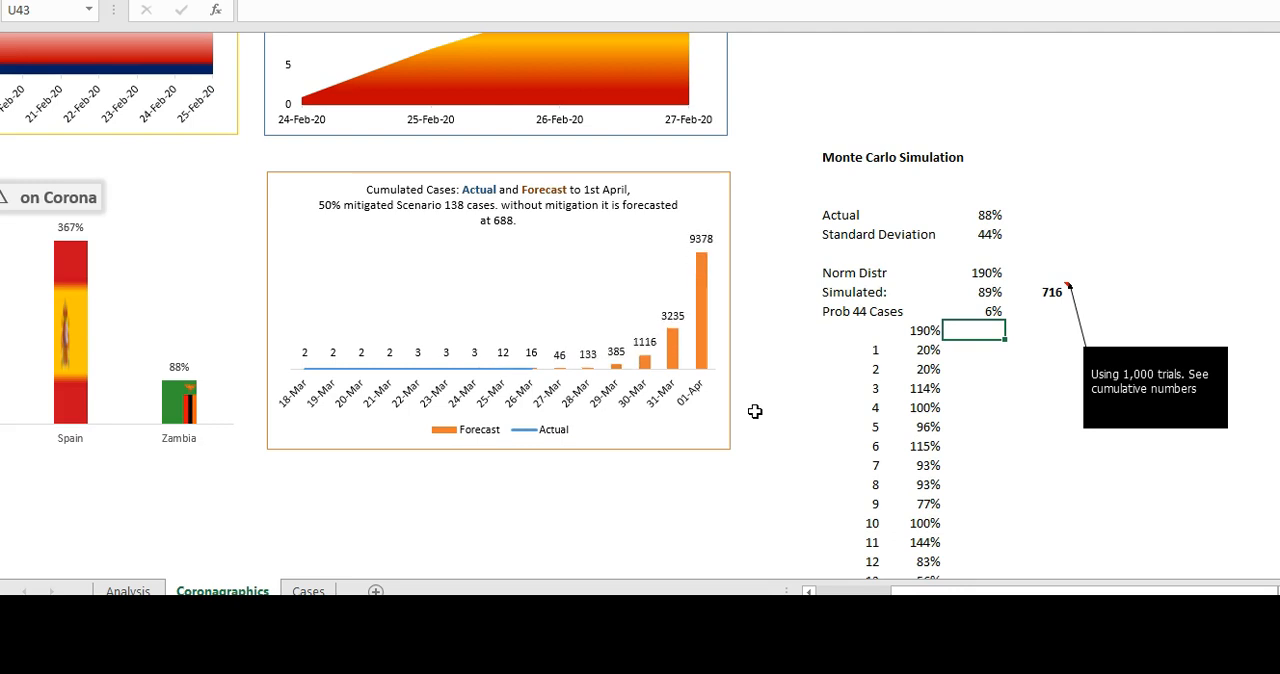
pyautogui.press('F9')
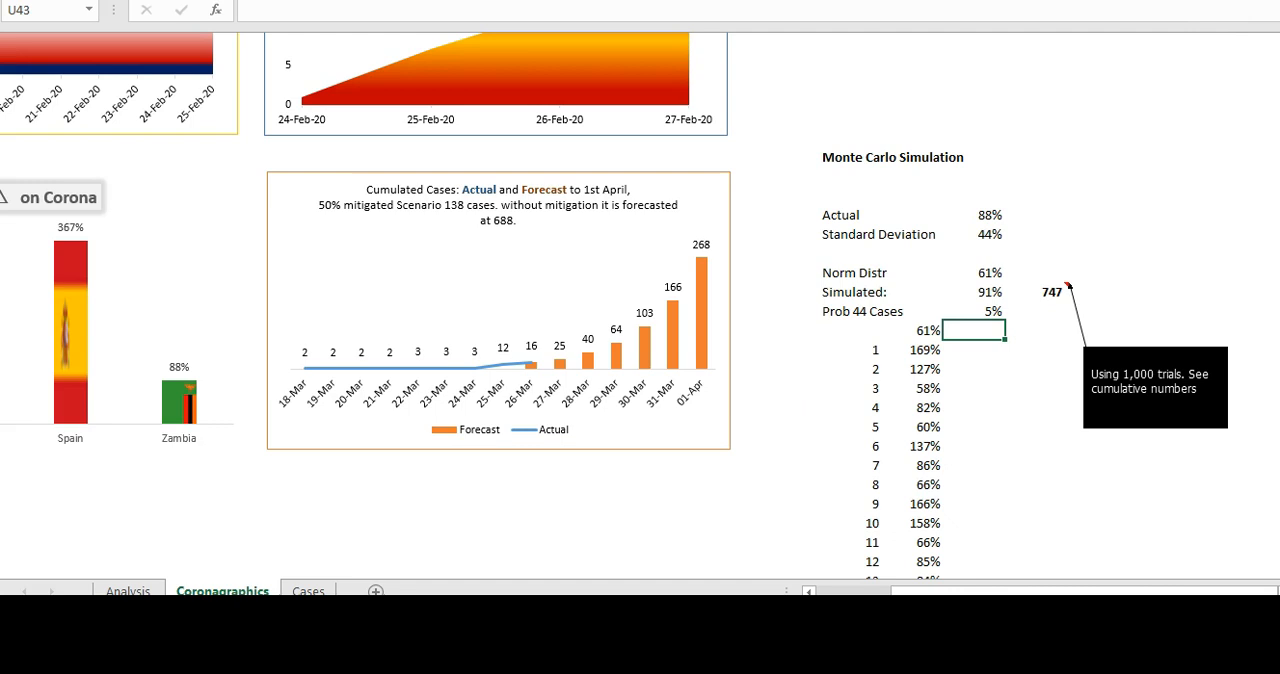
# - Review the country charts on the Coronagraphics sheet, and return to the forecast chart and Monte Carlo block
pyautogui.scroll(1, 614, 306)
pyautogui.scroll(7, 614, 306)
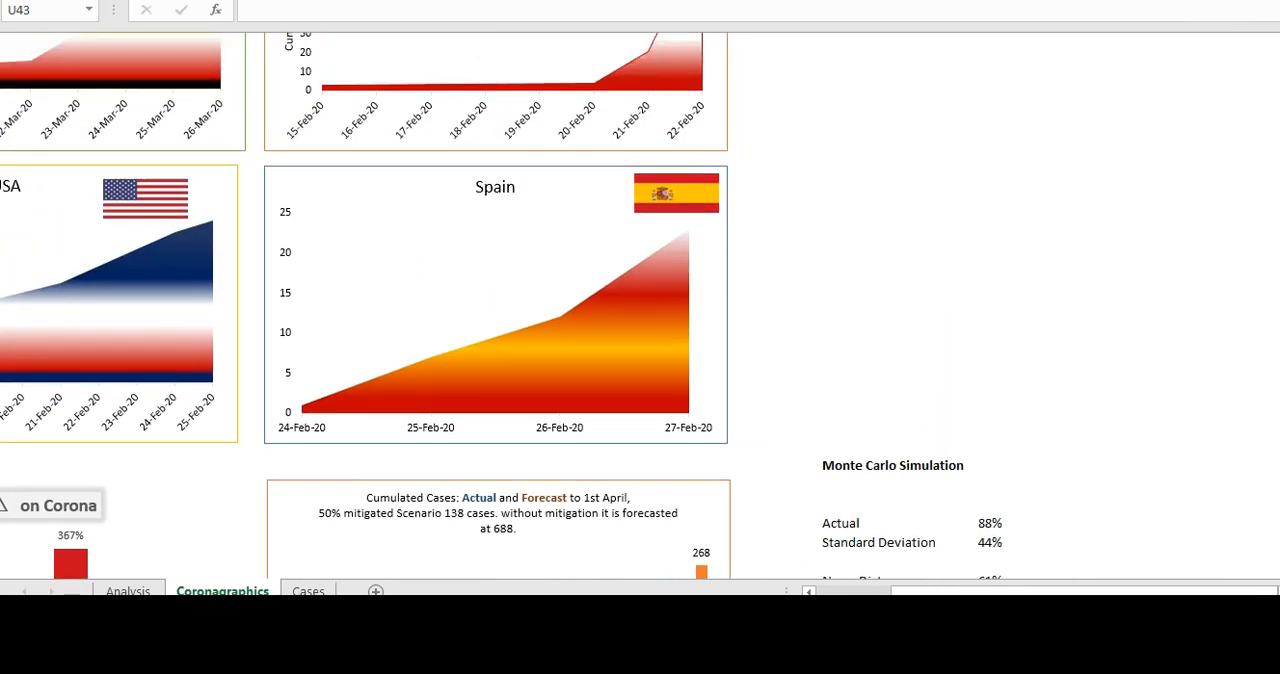
pyautogui.click(810, 591)
pyautogui.click(810, 591)
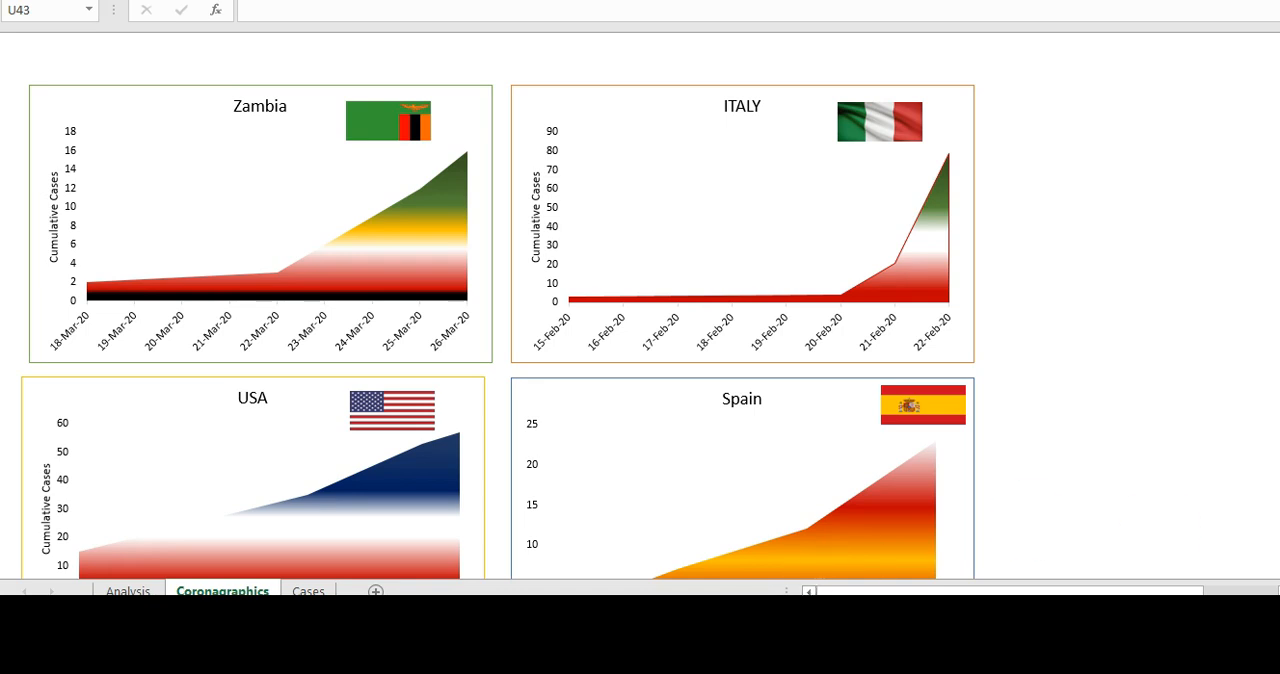
pyautogui.scroll(-4, 500, 300)
pyautogui.scroll(-4, 635, 306)
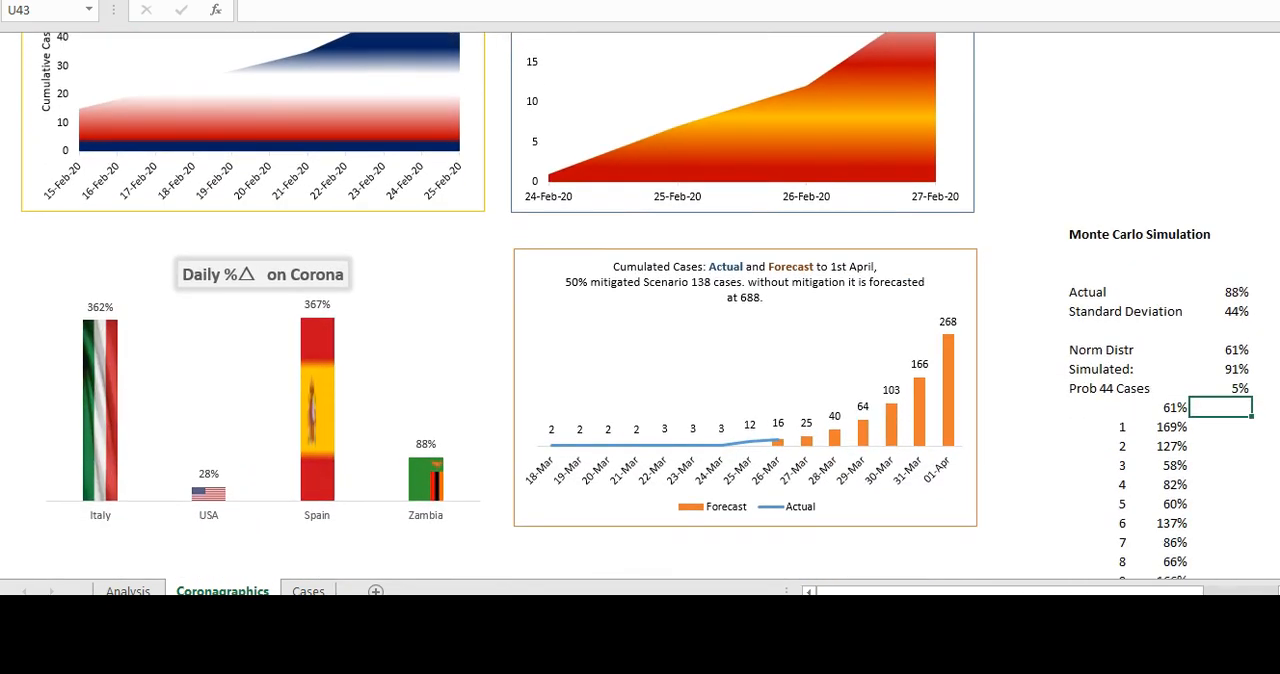